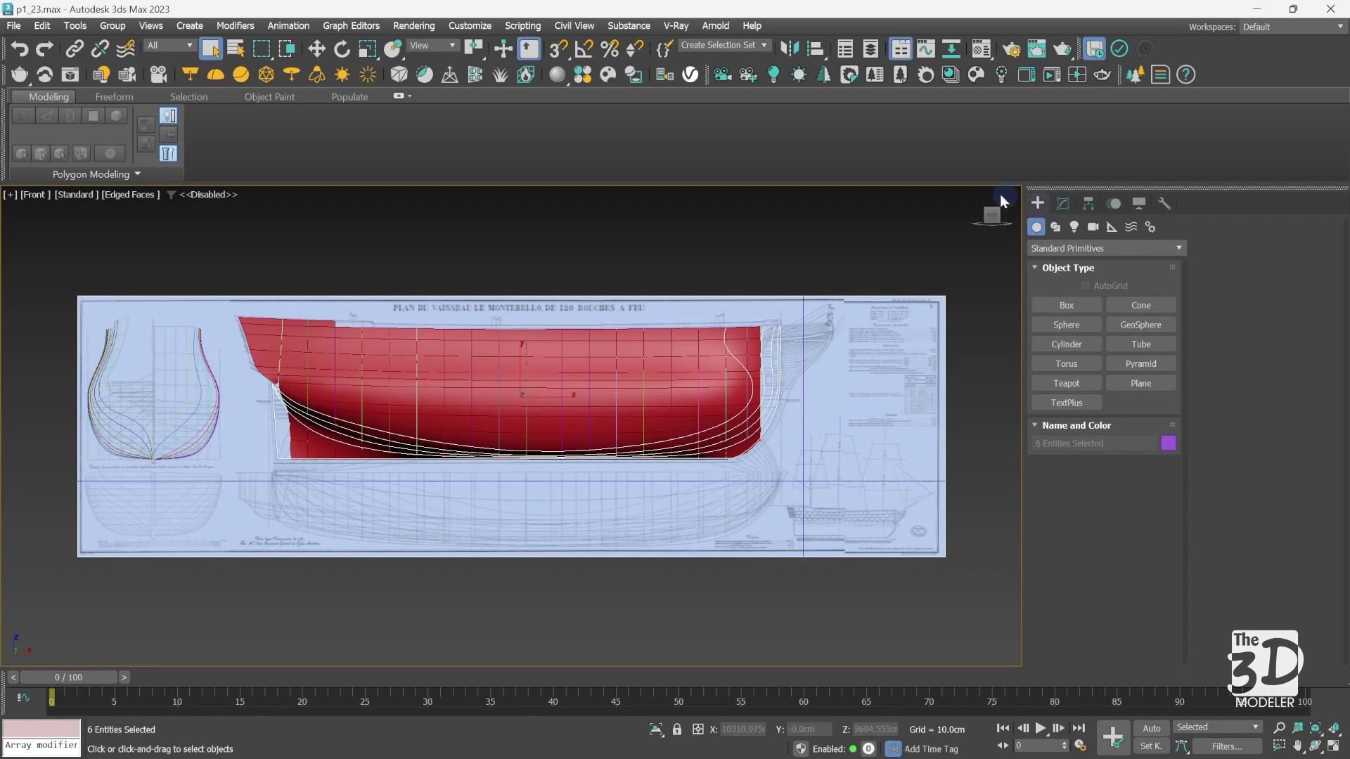
- Isolate the side-view blueprint with the hull curves, select only the five curves, and end isolation
{"action": "key", "text": "alt+q"}
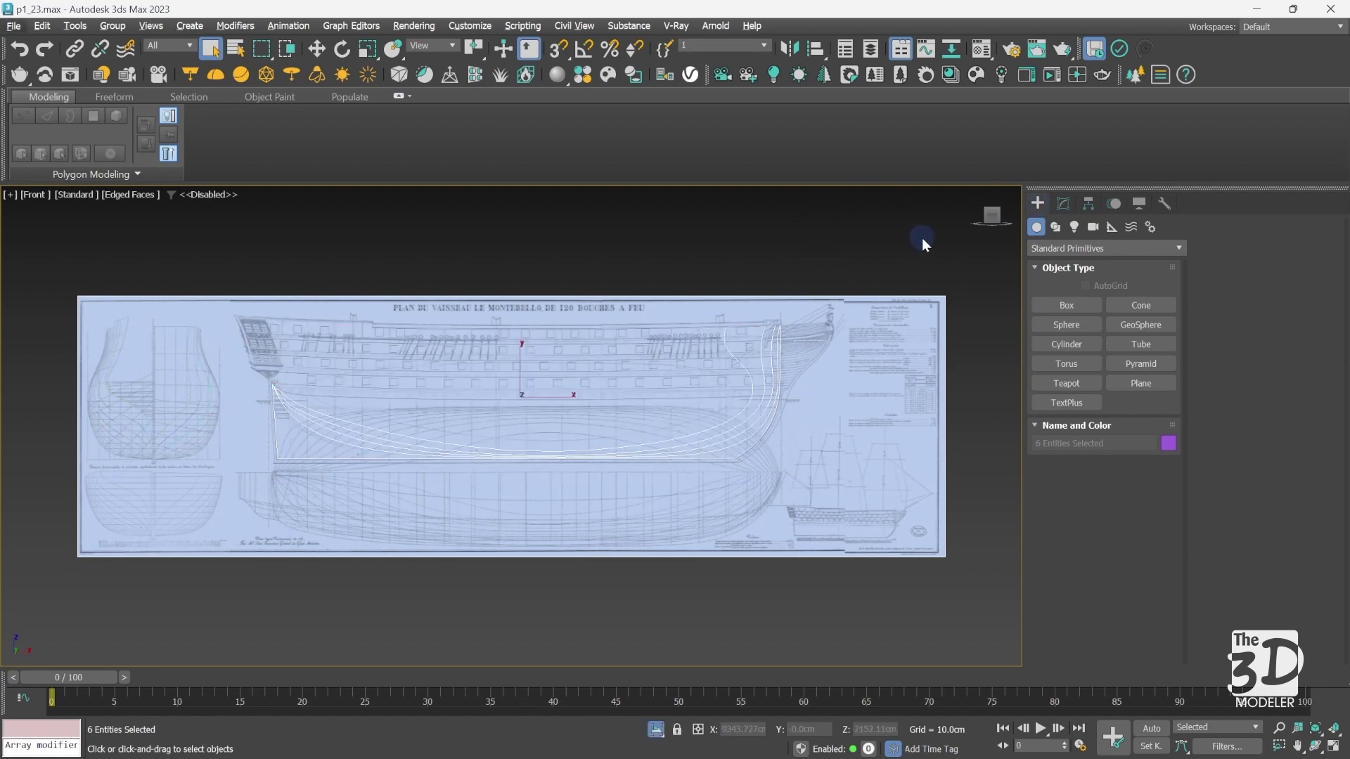
{"action": "left_click", "coordinate": [897, 243]}
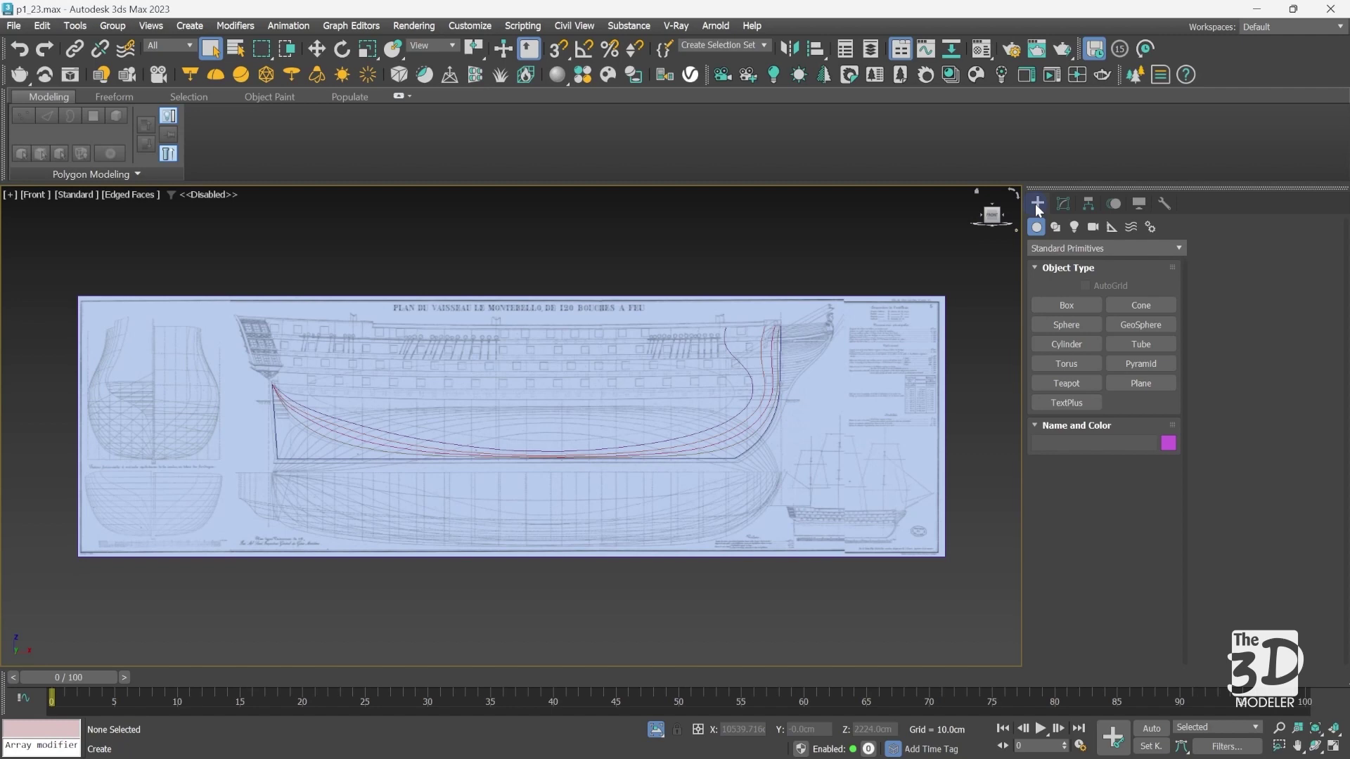
{"action": "key", "text": "w"}
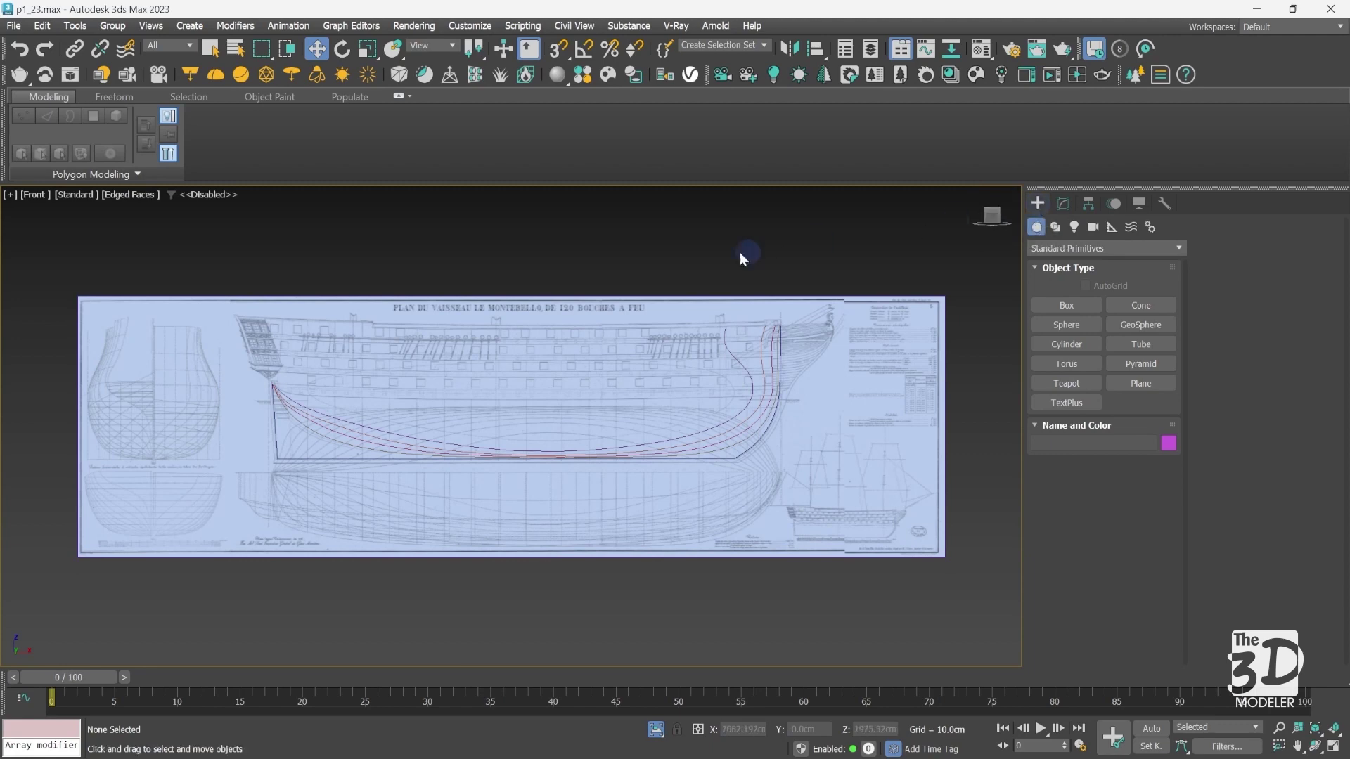
{"action": "left_click_drag", "start_coordinate": [559, 242], "coordinate": [758, 496]}
{"action": "left_click", "coordinate": [876, 379], "text": "alt"}
{"action": "key", "text": "alt+q"}
{"action": "key", "text": "alt+q"}
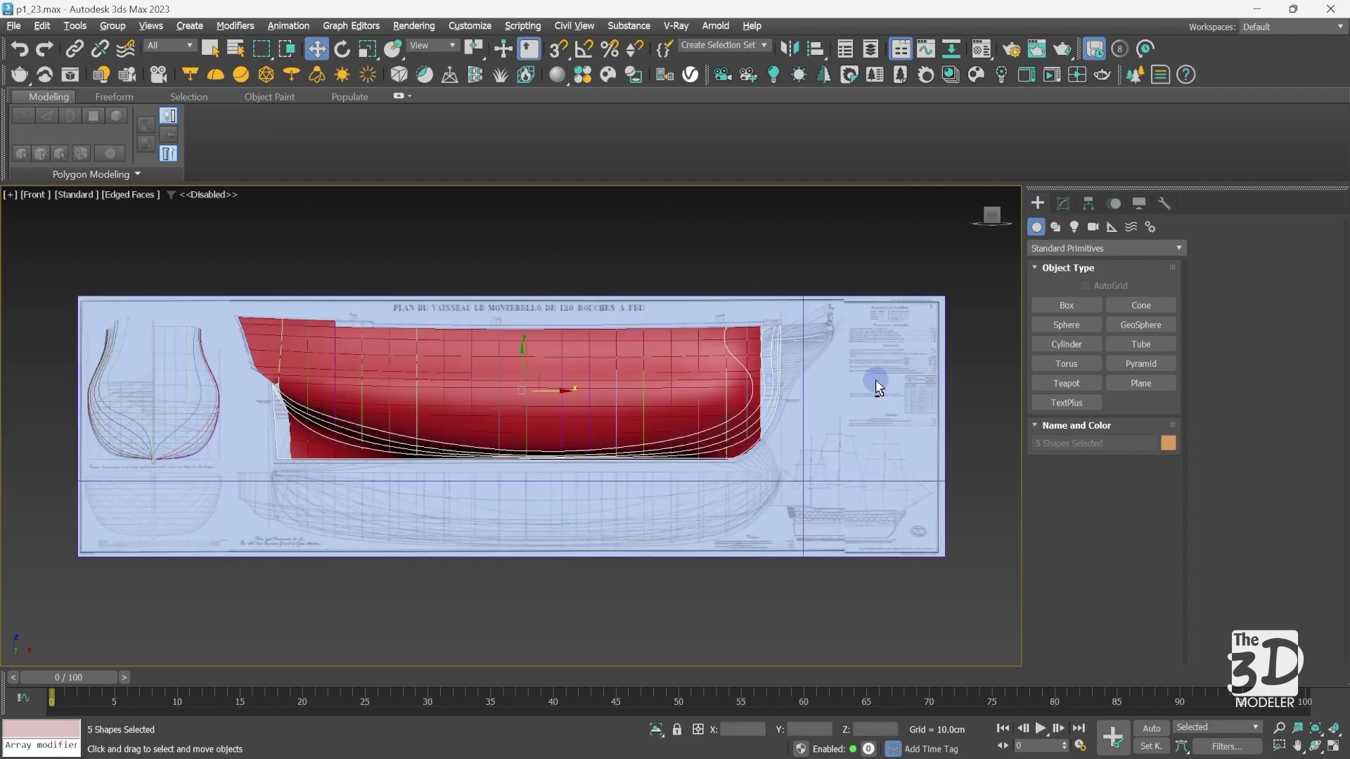
- Add the body-plan blueprint to the selected curves in perspective view and isolate them together
{"action": "key", "text": "p"}
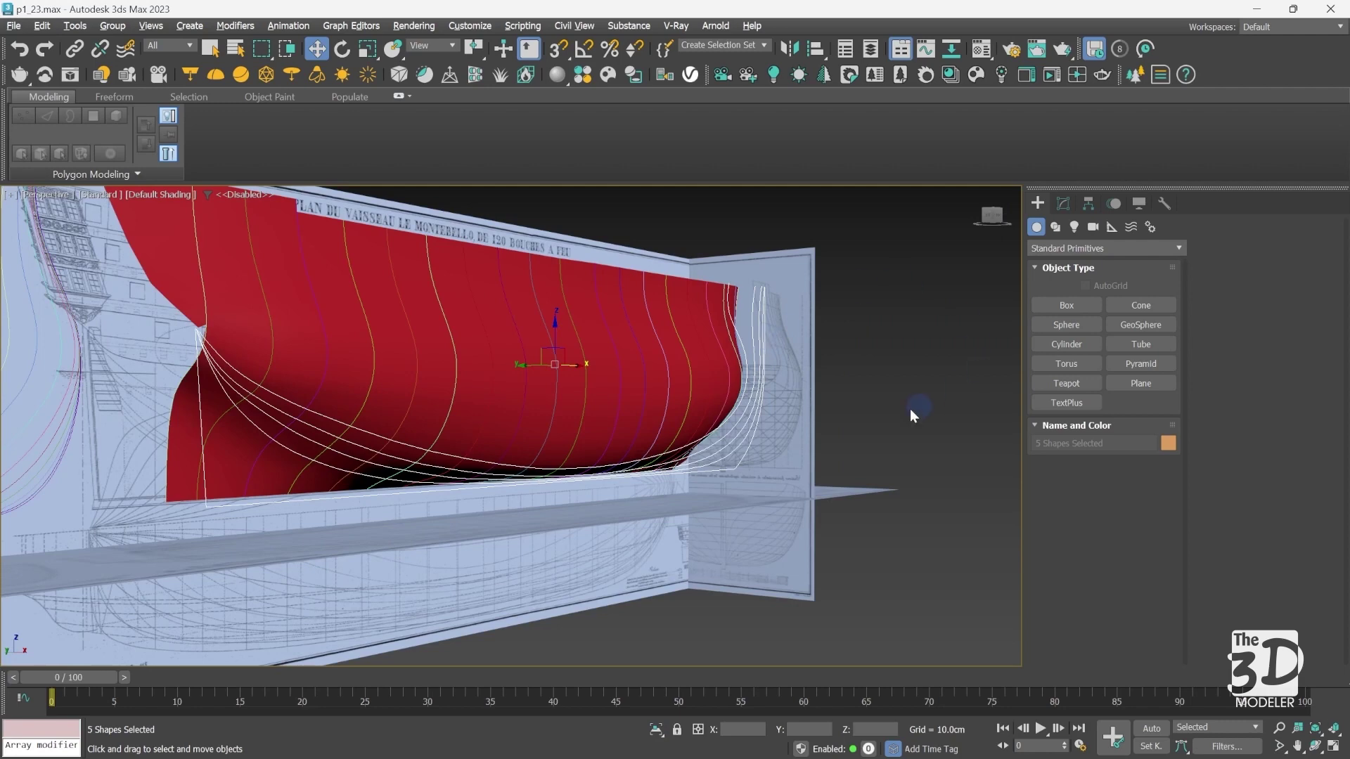
{"action": "left_click", "coordinate": [780, 290], "text": "ctrl"}
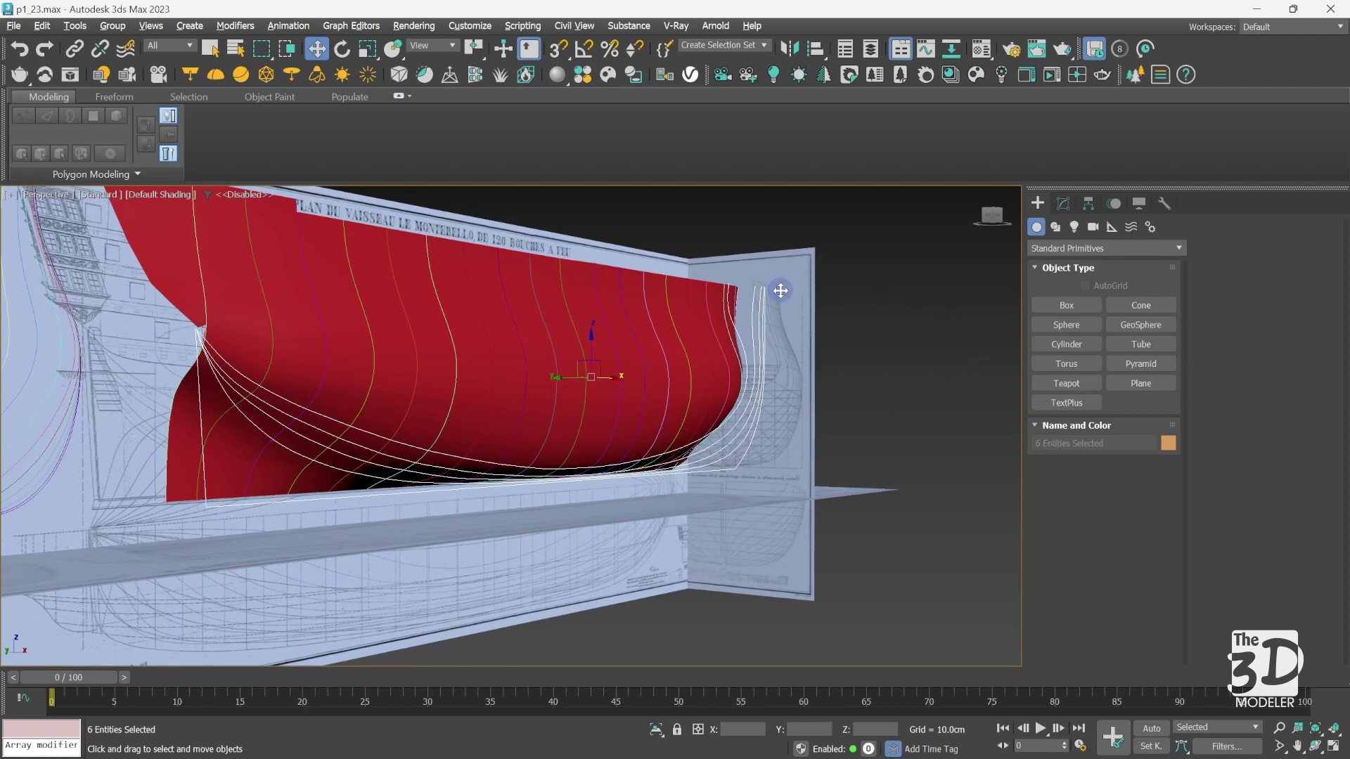
{"action": "key", "text": "alt+q"}
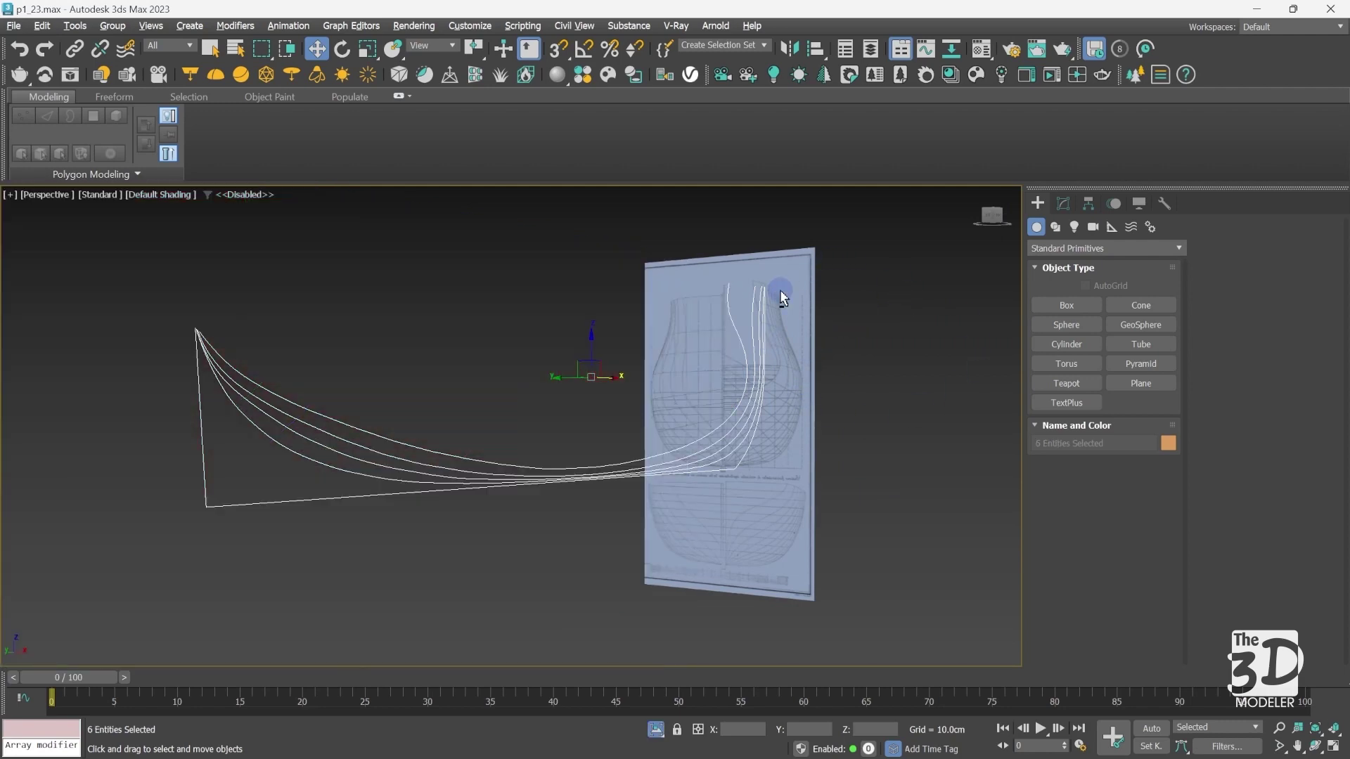
- Move the straight keel profile line sideways in the left view onto the body plan's centreline post, at Y about 570.66 cm
{"action": "left_click", "coordinate": [182, 360]}
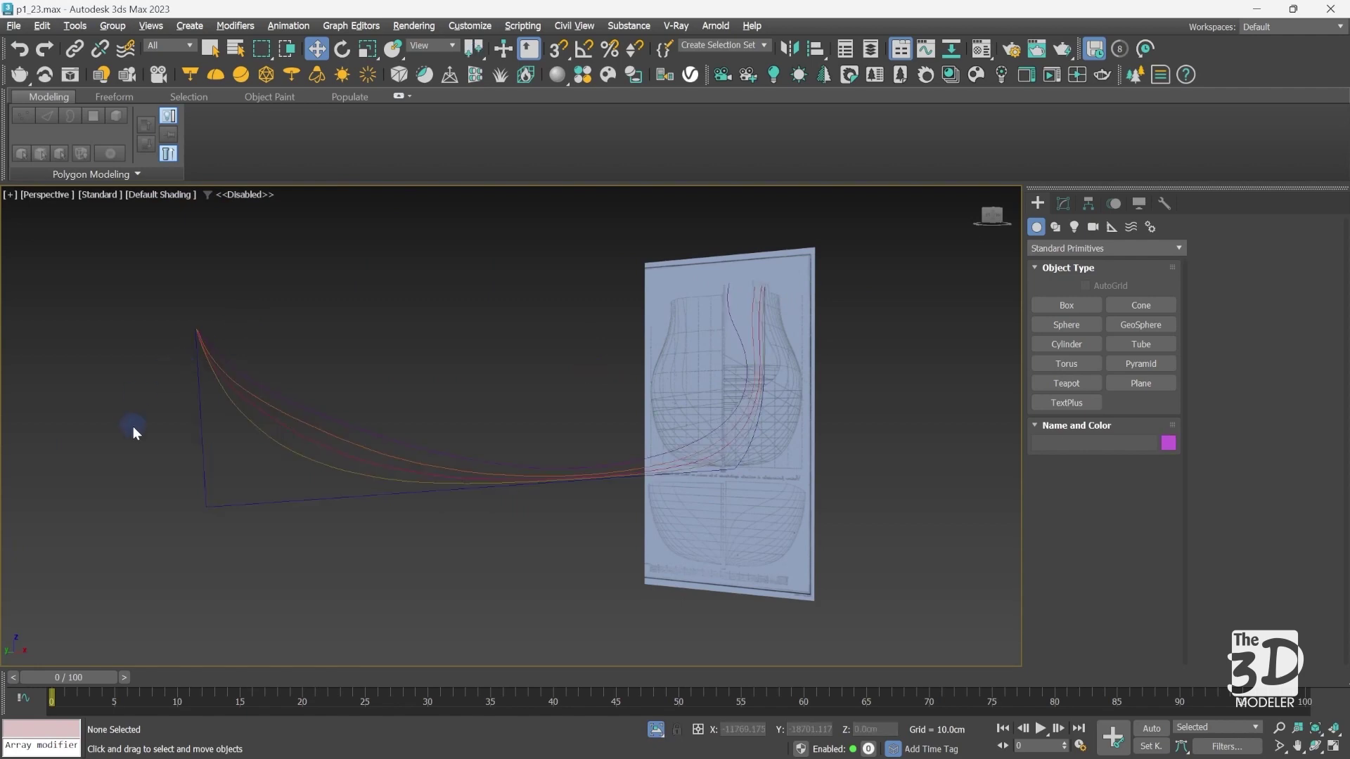
{"action": "left_click_drag", "start_coordinate": [239, 527], "coordinate": [217, 551]}
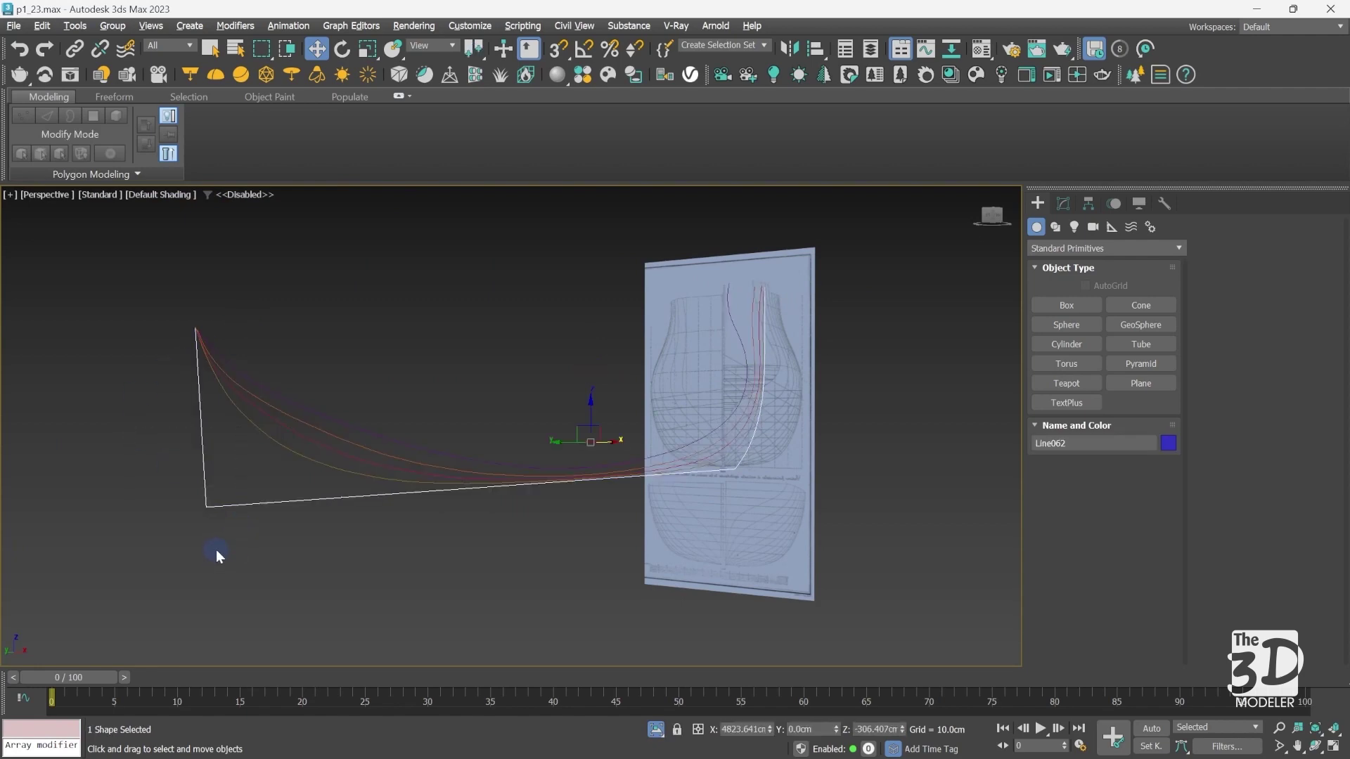
{"action": "key", "text": "l"}
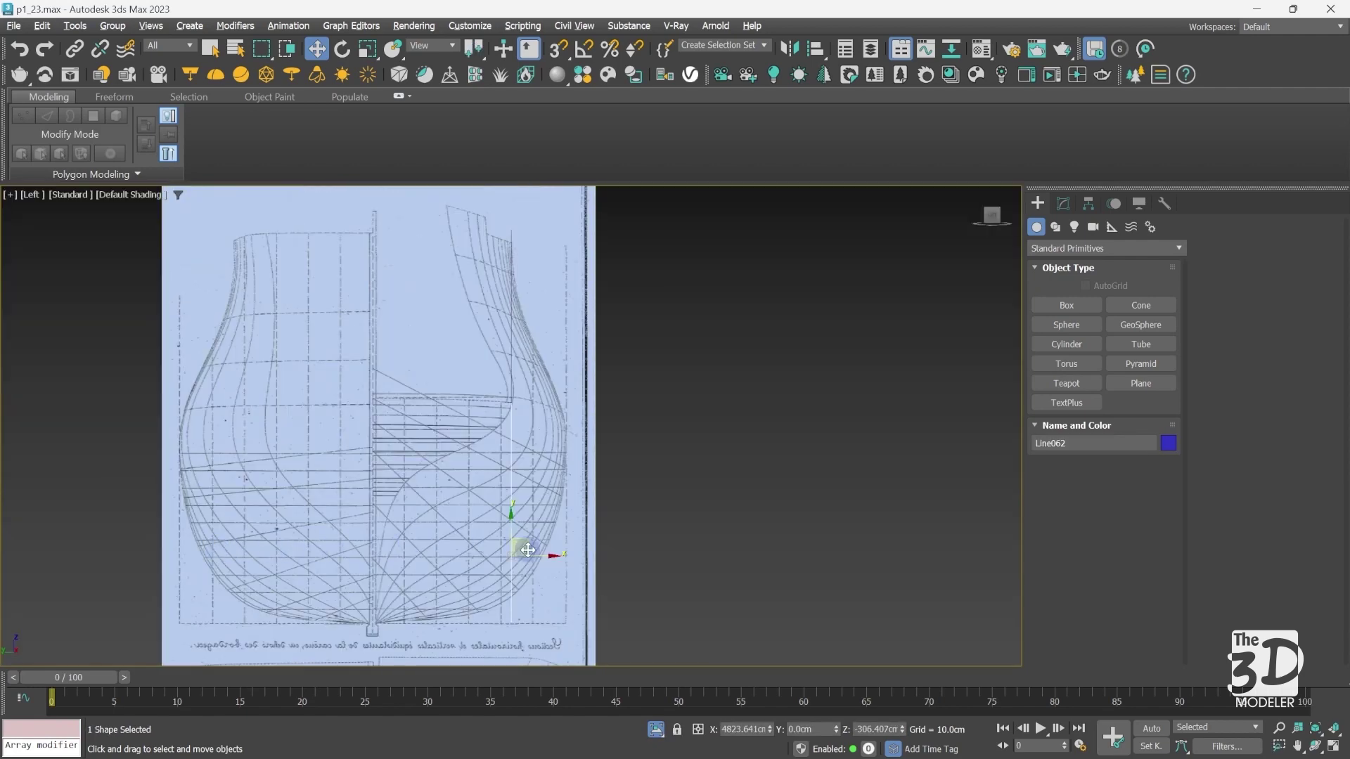
{"action": "left_click_drag", "start_coordinate": [532, 553], "coordinate": [398, 553]}
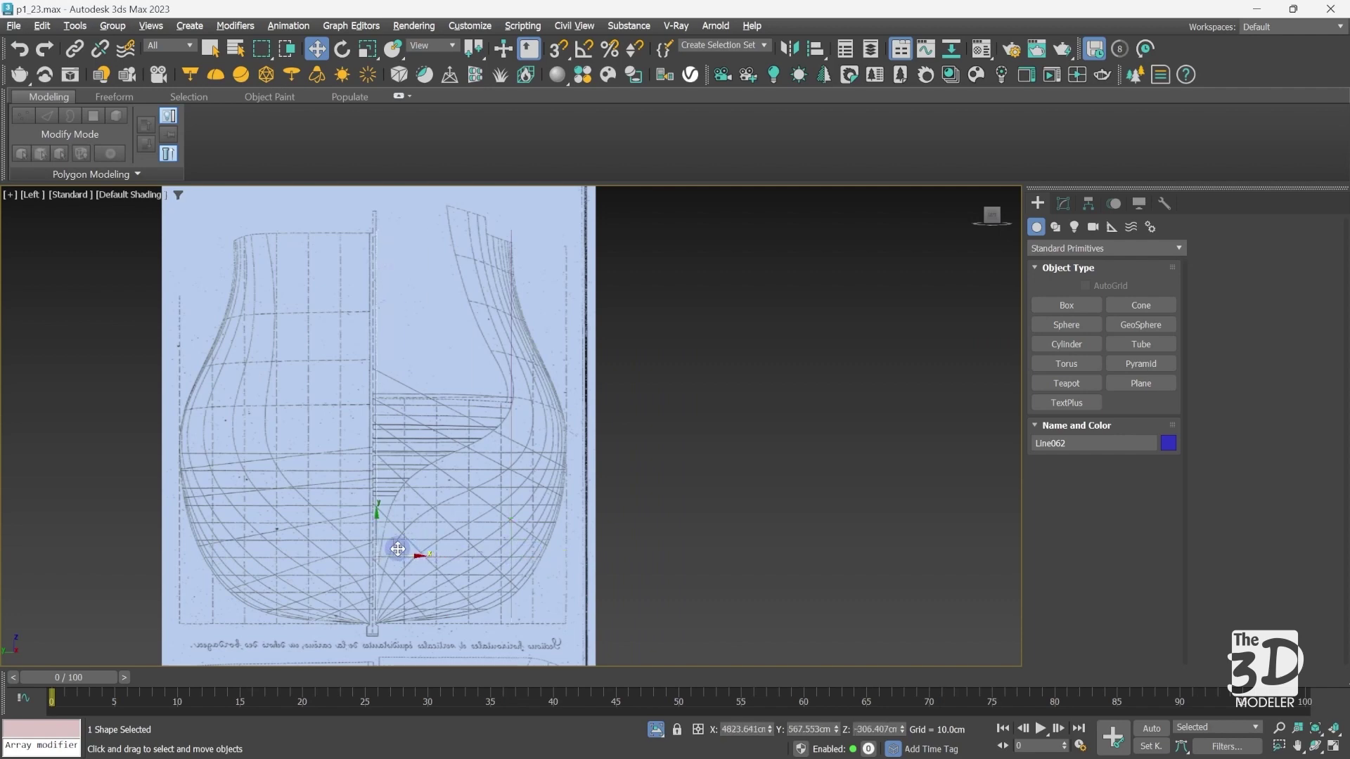
{"action": "scroll", "coordinate": [379, 559], "scroll_direction": "up", "scroll_amount": 10}
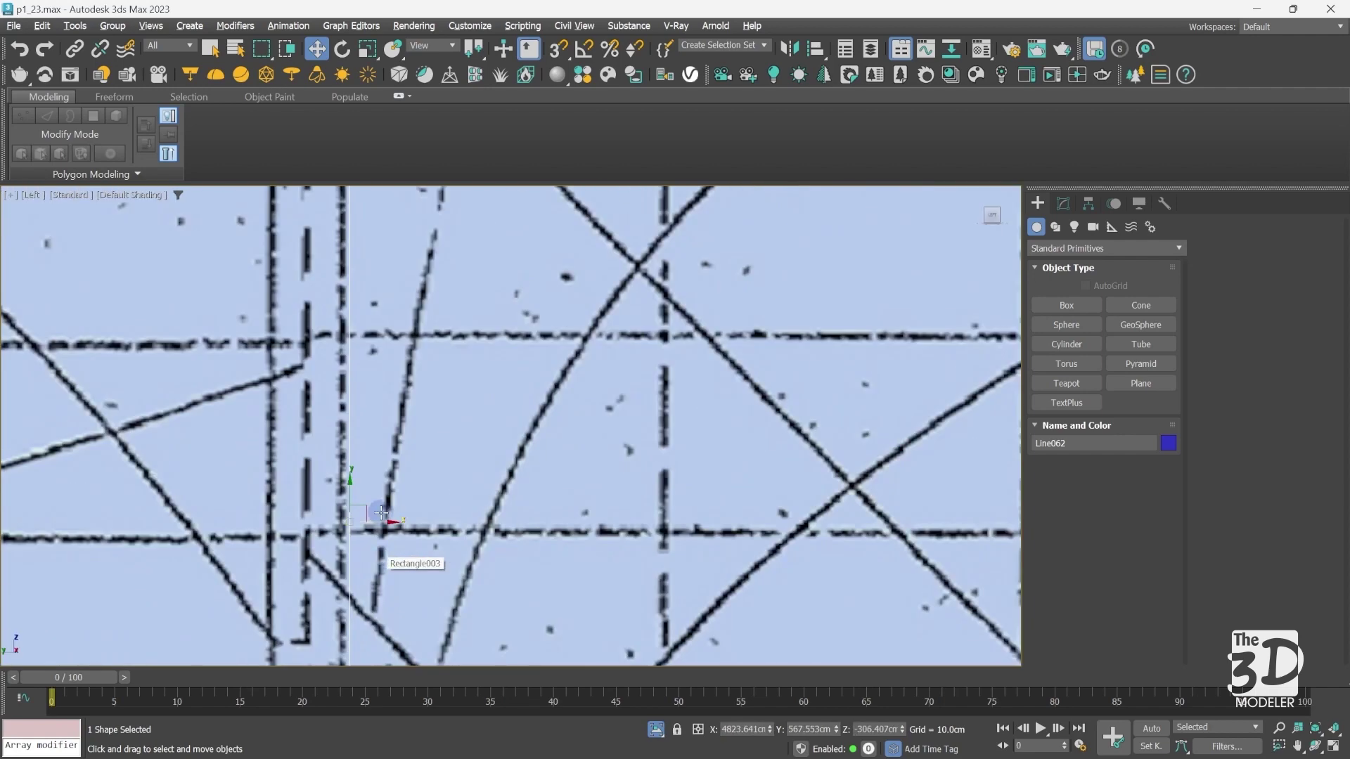
{"action": "left_click_drag", "start_coordinate": [386, 524], "coordinate": [371, 523]}
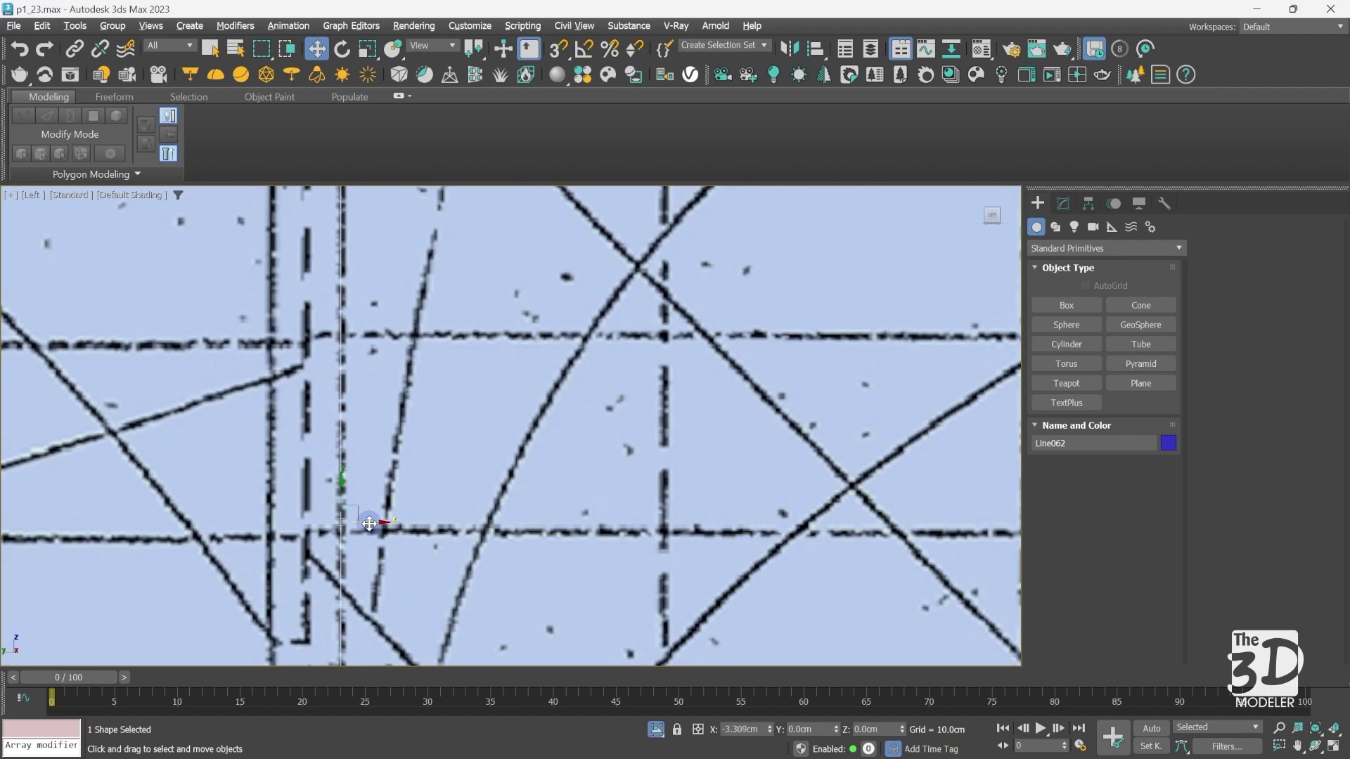
{"action": "key", "text": "z"}
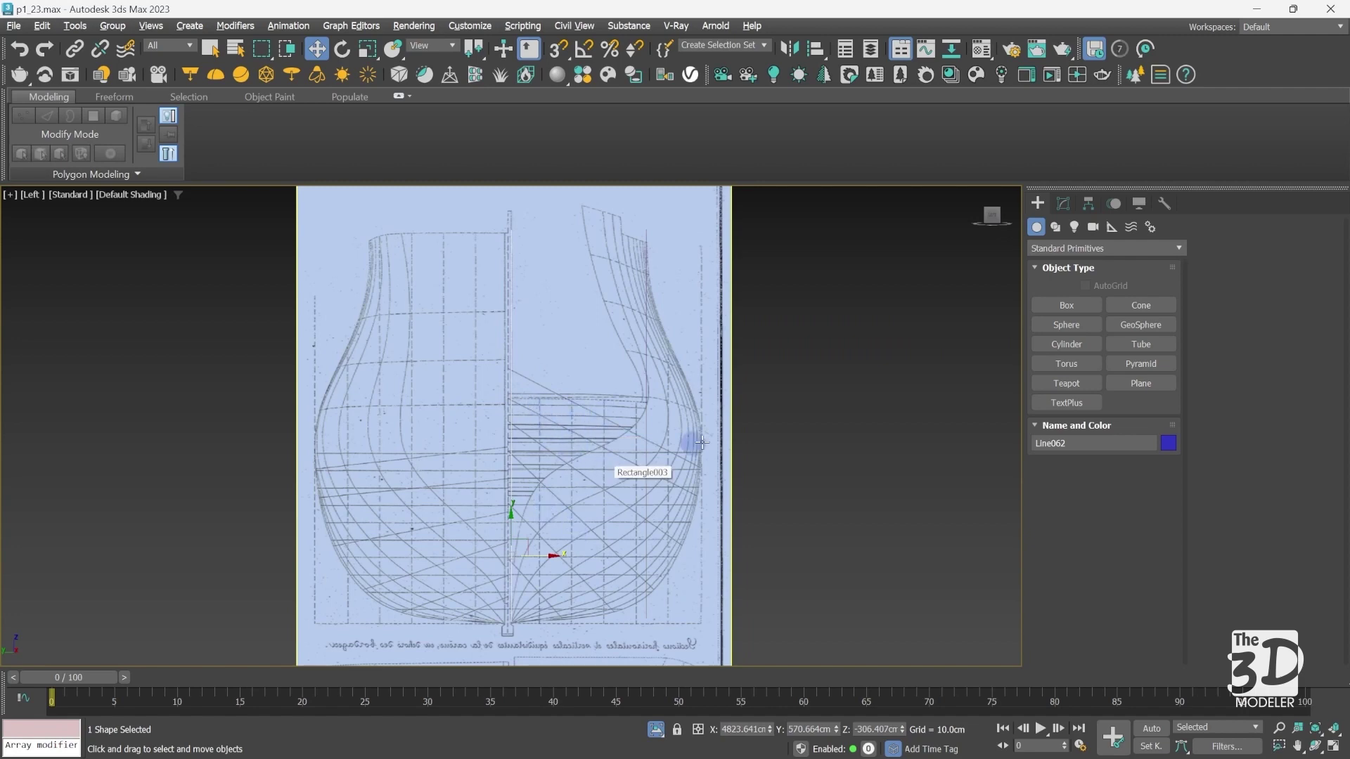
- Move the lowest curved hull line in the left view onto the first dashed vertical beside the centreline, at Y about 450.04 cm
{"action": "key", "text": "p"}
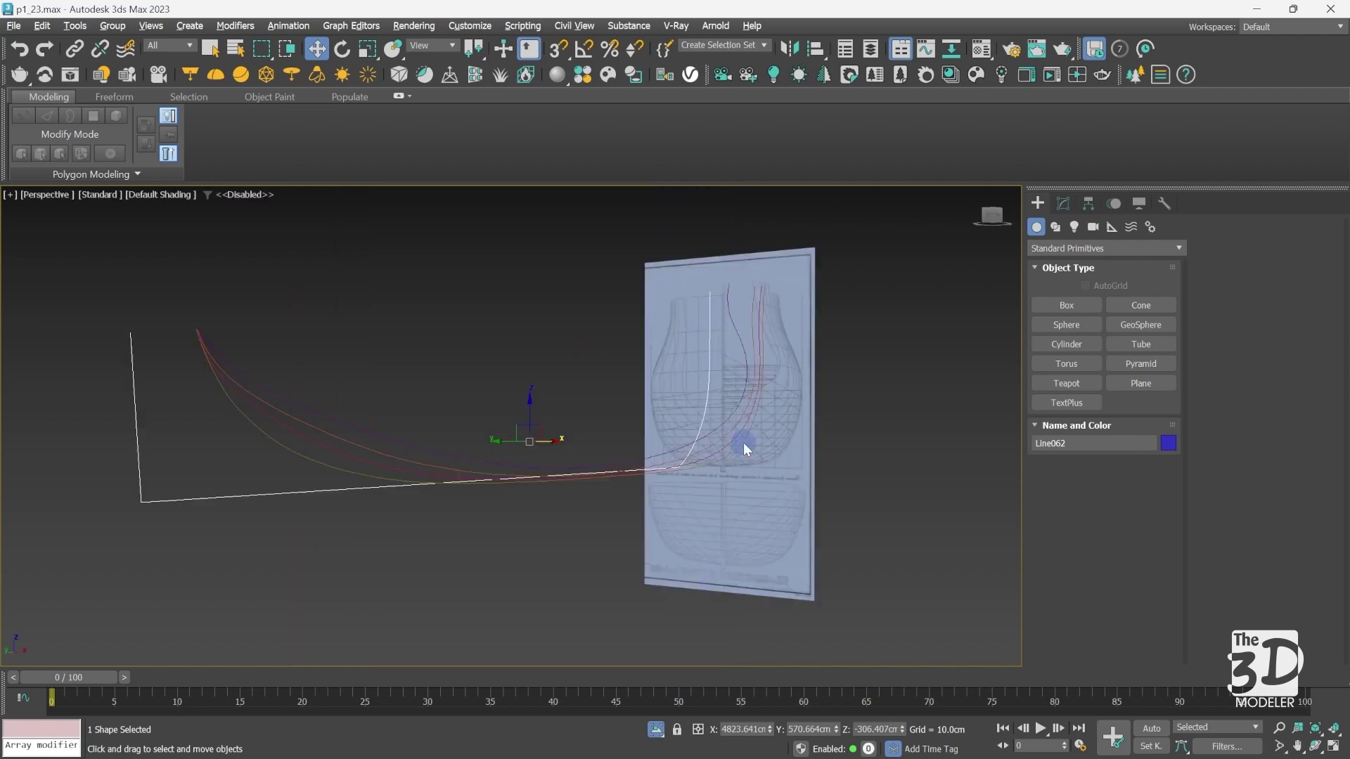
{"action": "left_click", "coordinate": [272, 437]}
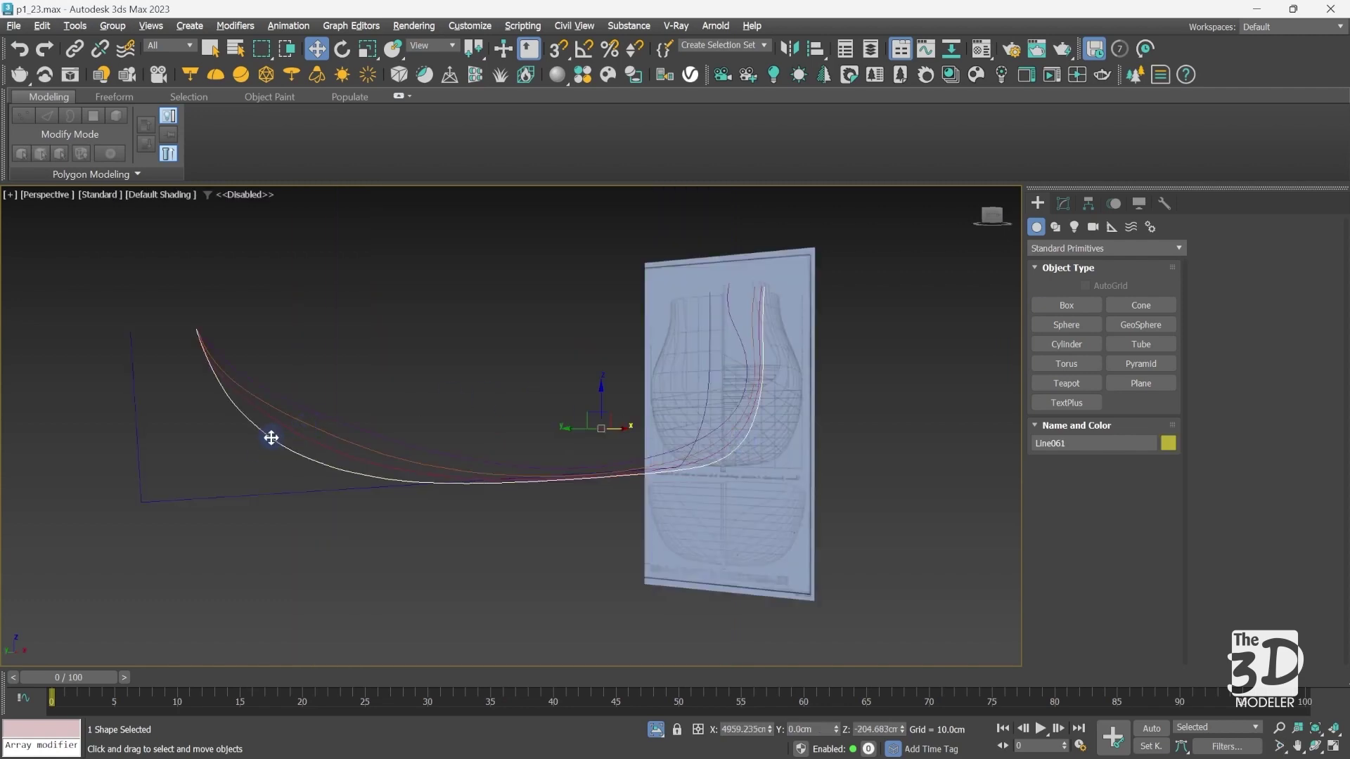
{"action": "key", "text": "l"}
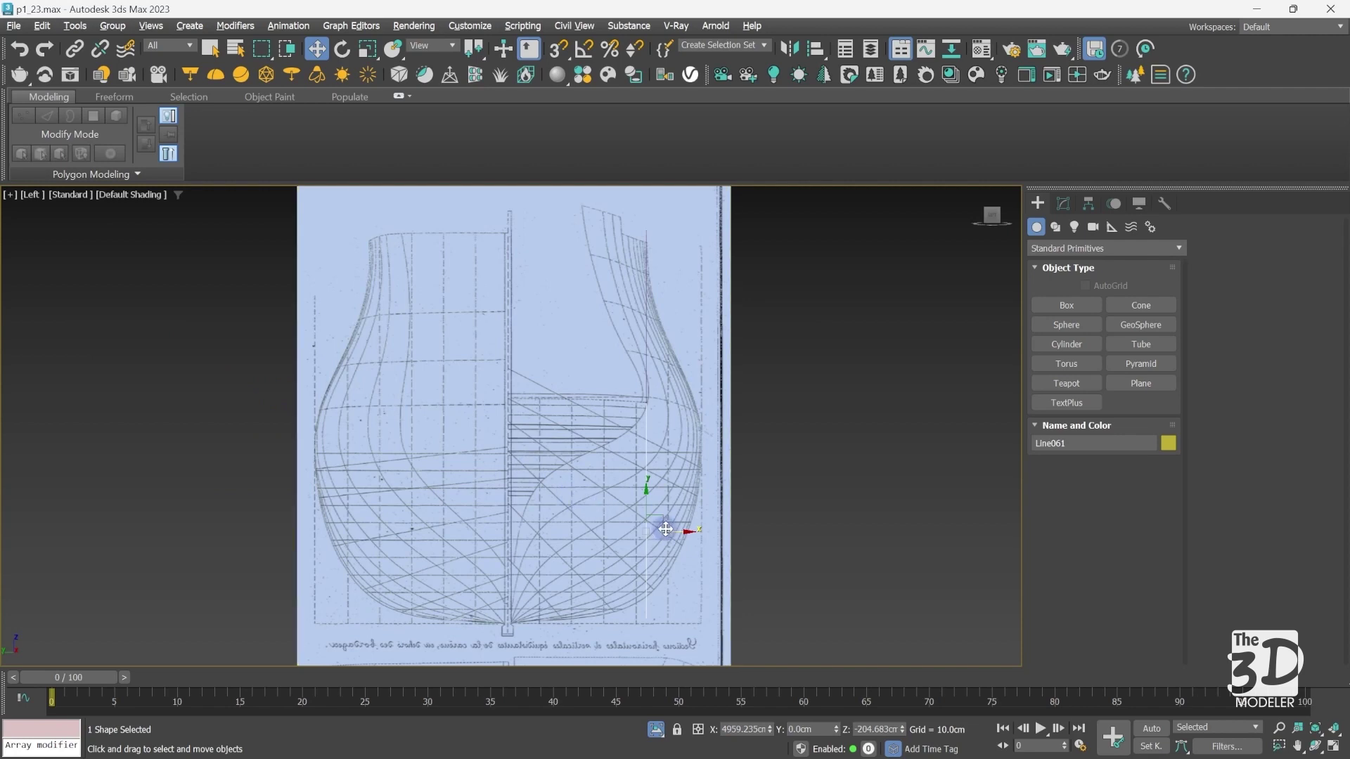
{"action": "left_click_drag", "start_coordinate": [671, 531], "coordinate": [542, 535]}
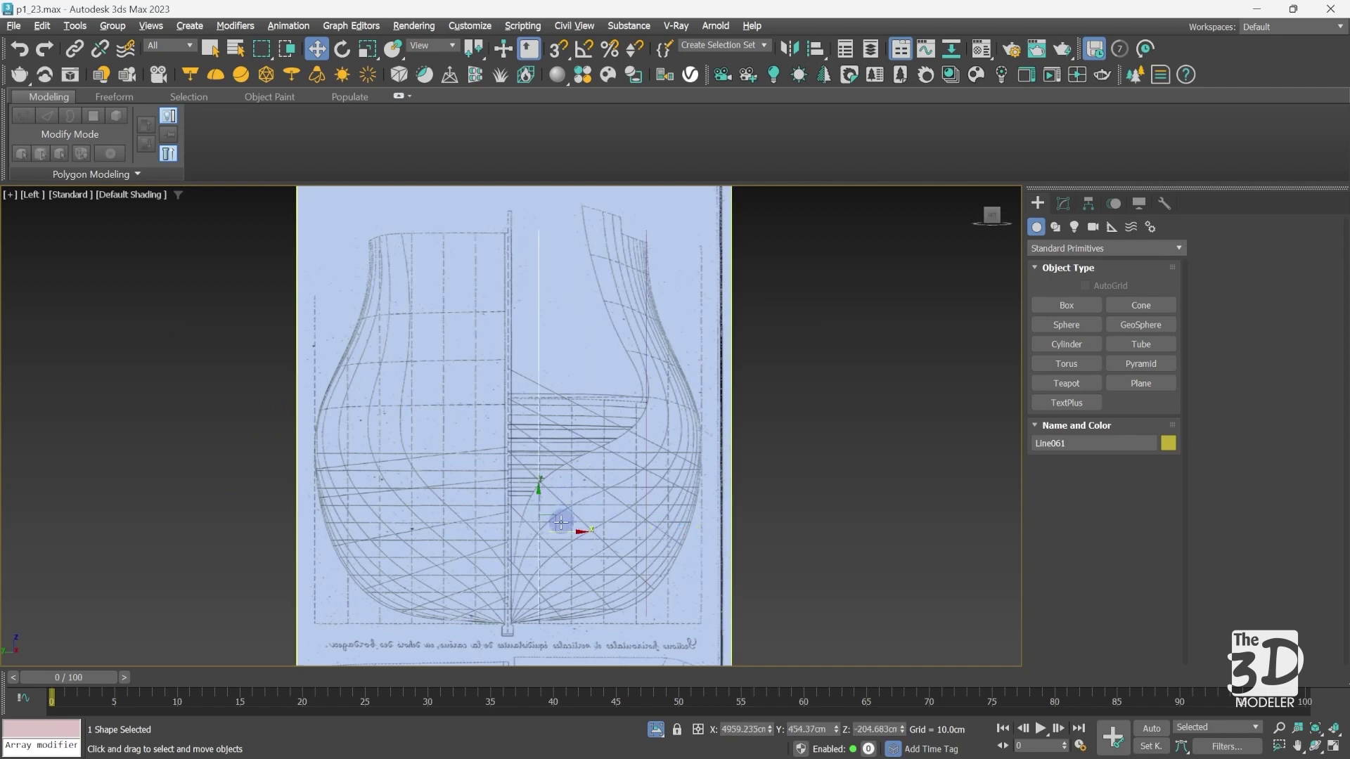
{"action": "scroll", "coordinate": [542, 535], "scroll_direction": "up", "scroll_amount": 6}
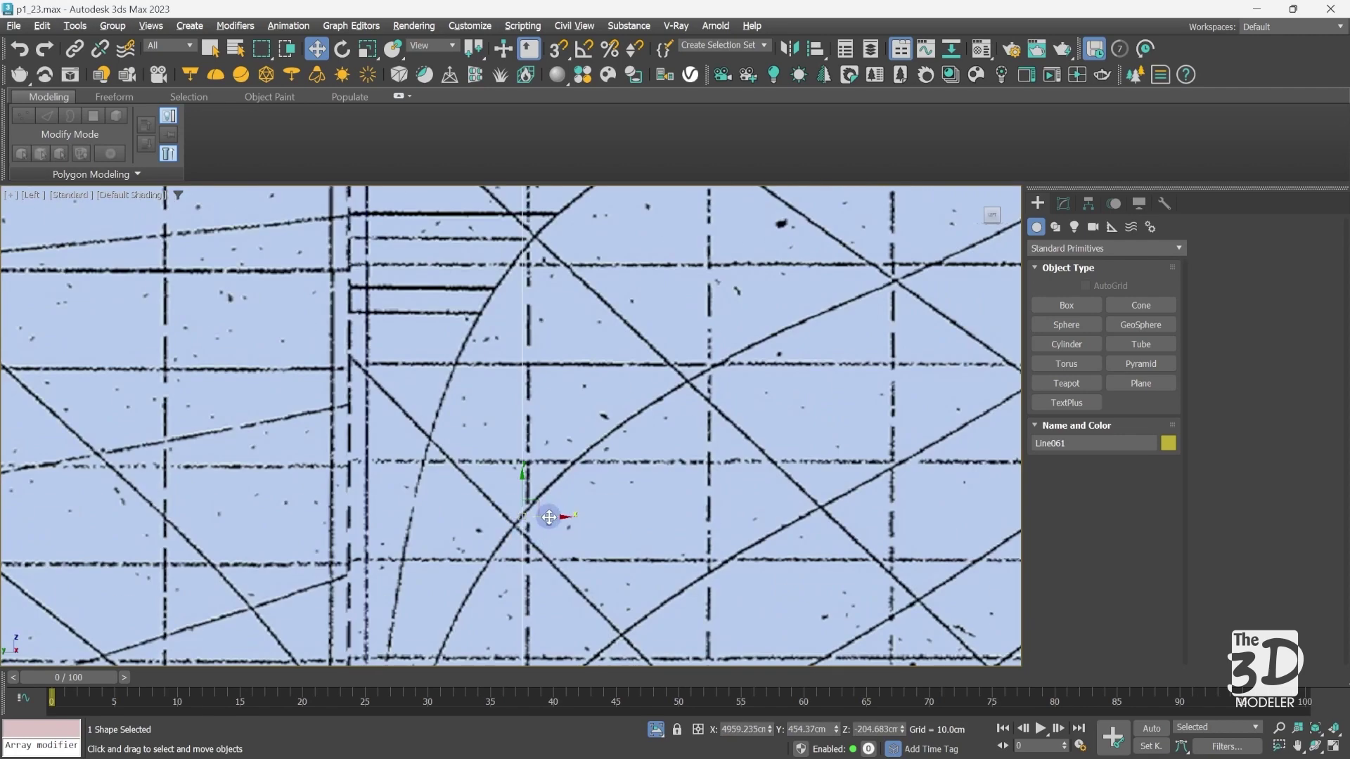
{"action": "left_click_drag", "start_coordinate": [549, 520], "coordinate": [555, 518]}
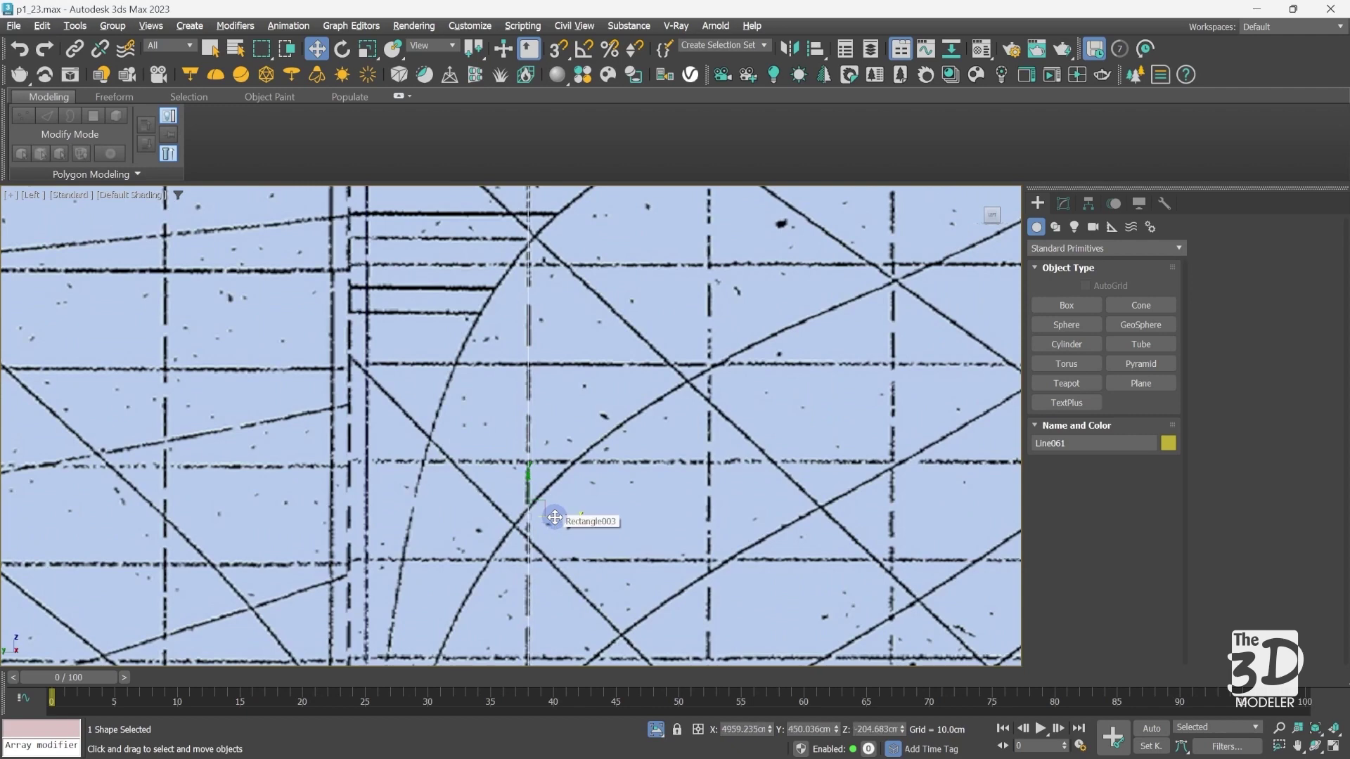
- Align the next hull curve, Line060, with the second dashed vertical from the centreline in the left view
{"action": "key", "text": "p"}
{"action": "left_click", "coordinate": [314, 445]}
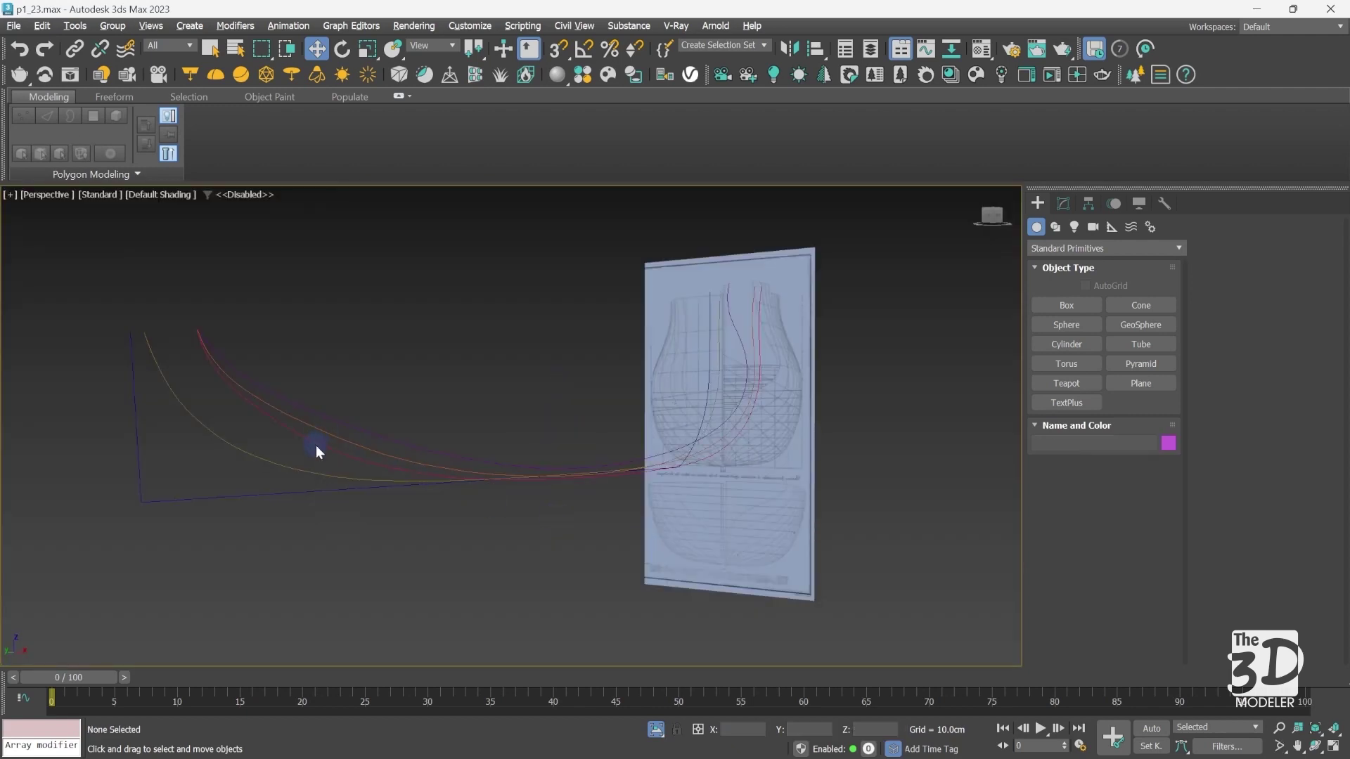
{"action": "key", "text": "l"}
{"action": "scroll", "coordinate": [302, 437], "scroll_direction": "down", "scroll_amount": 6}
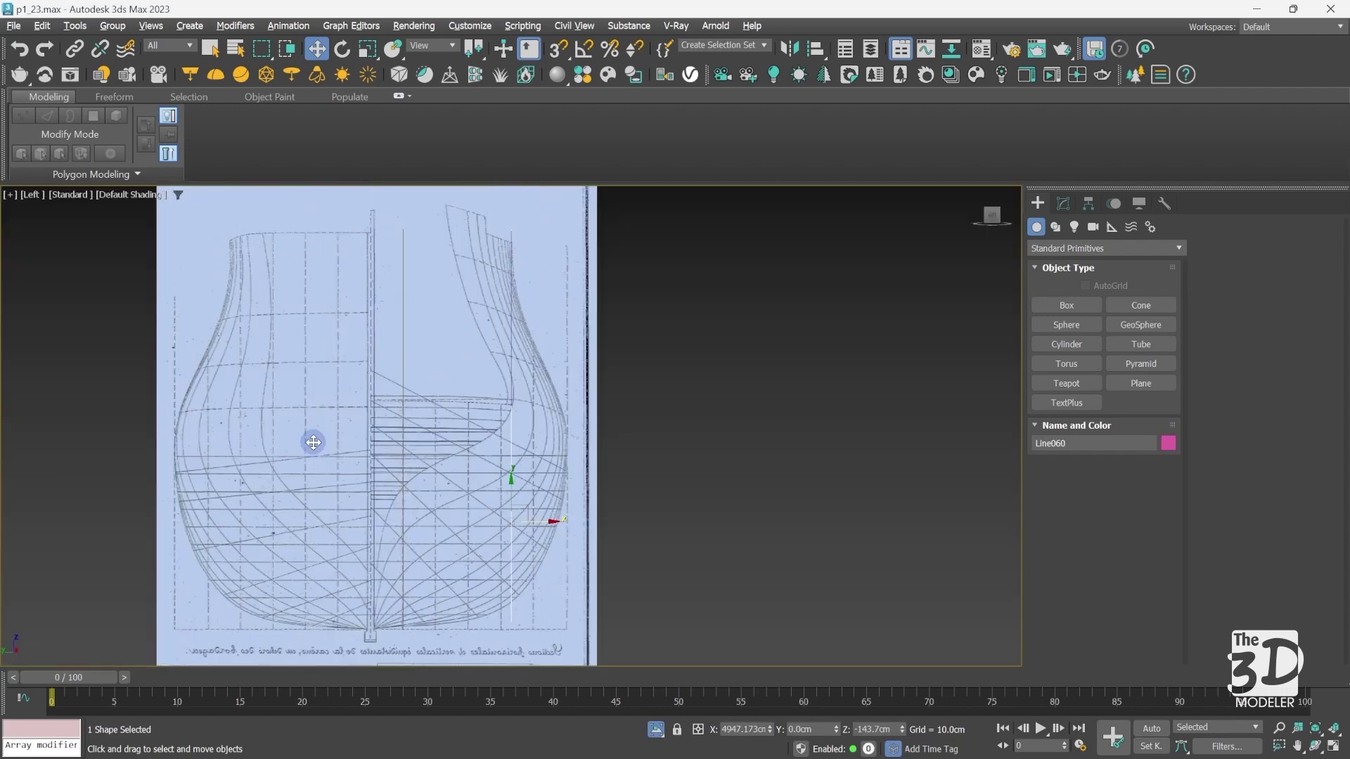
{"action": "left_click_drag", "start_coordinate": [542, 518], "coordinate": [470, 520]}
{"action": "scroll", "coordinate": [450, 522], "scroll_direction": "up", "scroll_amount": 6}
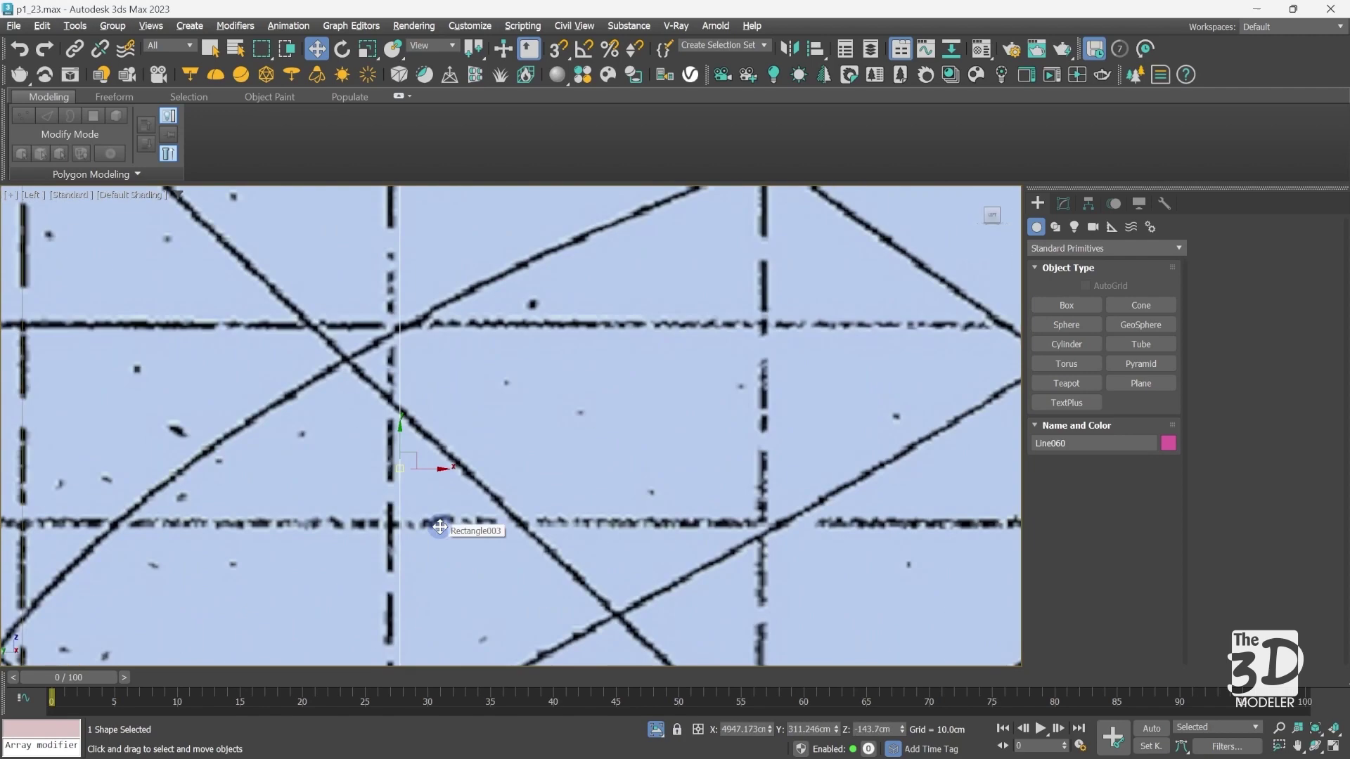
{"action": "left_click_drag", "start_coordinate": [433, 472], "coordinate": [422, 469]}
- Align hull curve Line059 with the third dashed vertical of the body plan in the left view, at Y about 177.62 cm
{"action": "key", "text": "p"}
{"action": "left_click", "coordinate": [305, 423]}
{"action": "key", "text": "l"}
{"action": "key", "text": "z"}
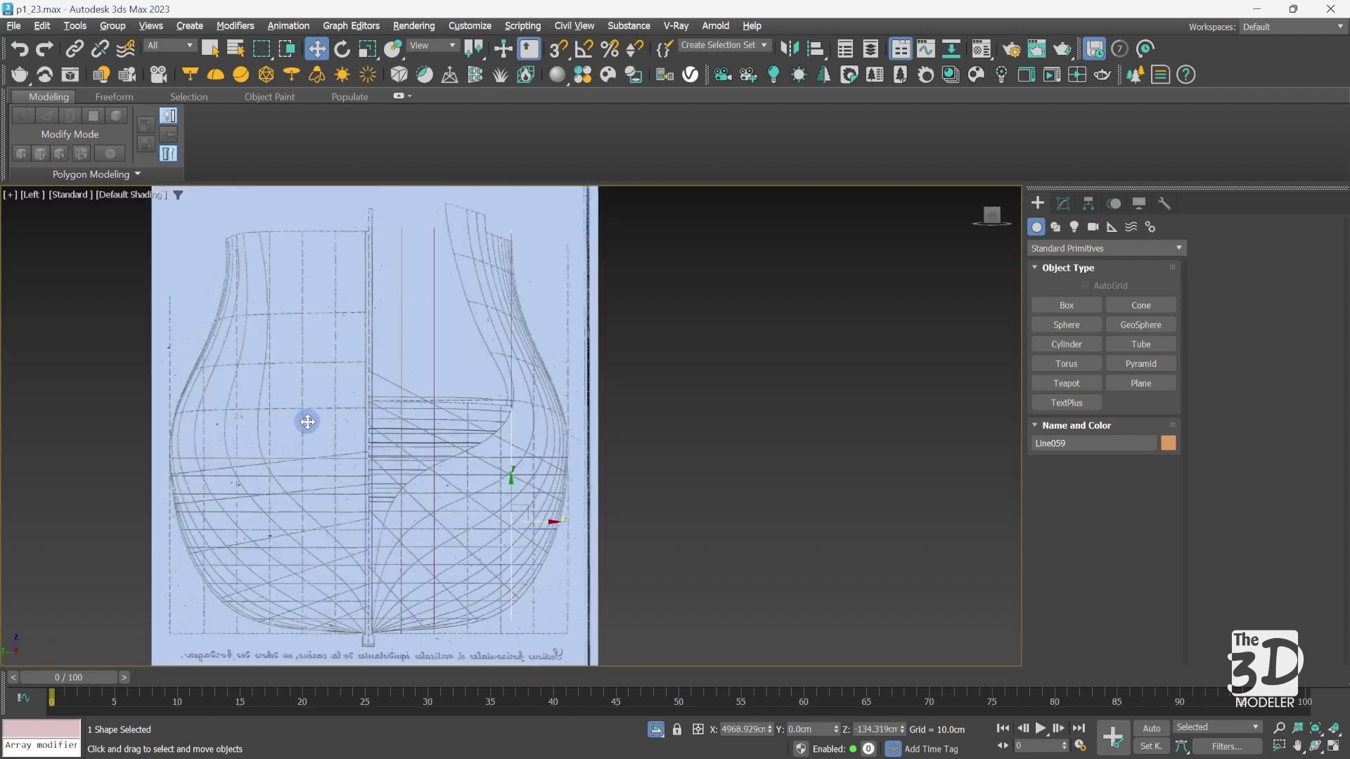
{"action": "left_click_drag", "start_coordinate": [537, 519], "coordinate": [494, 522]}
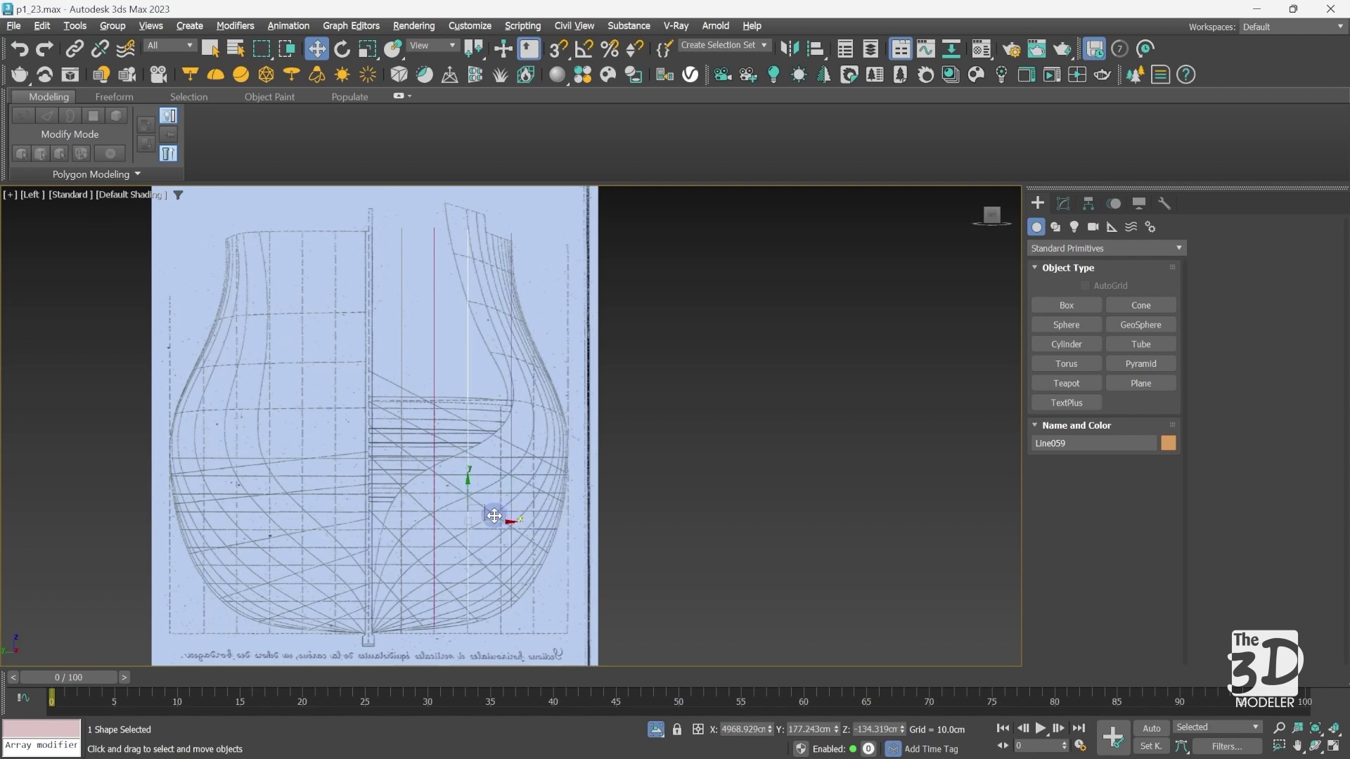
{"action": "scroll", "coordinate": [478, 526], "scroll_direction": "up", "scroll_amount": 10}
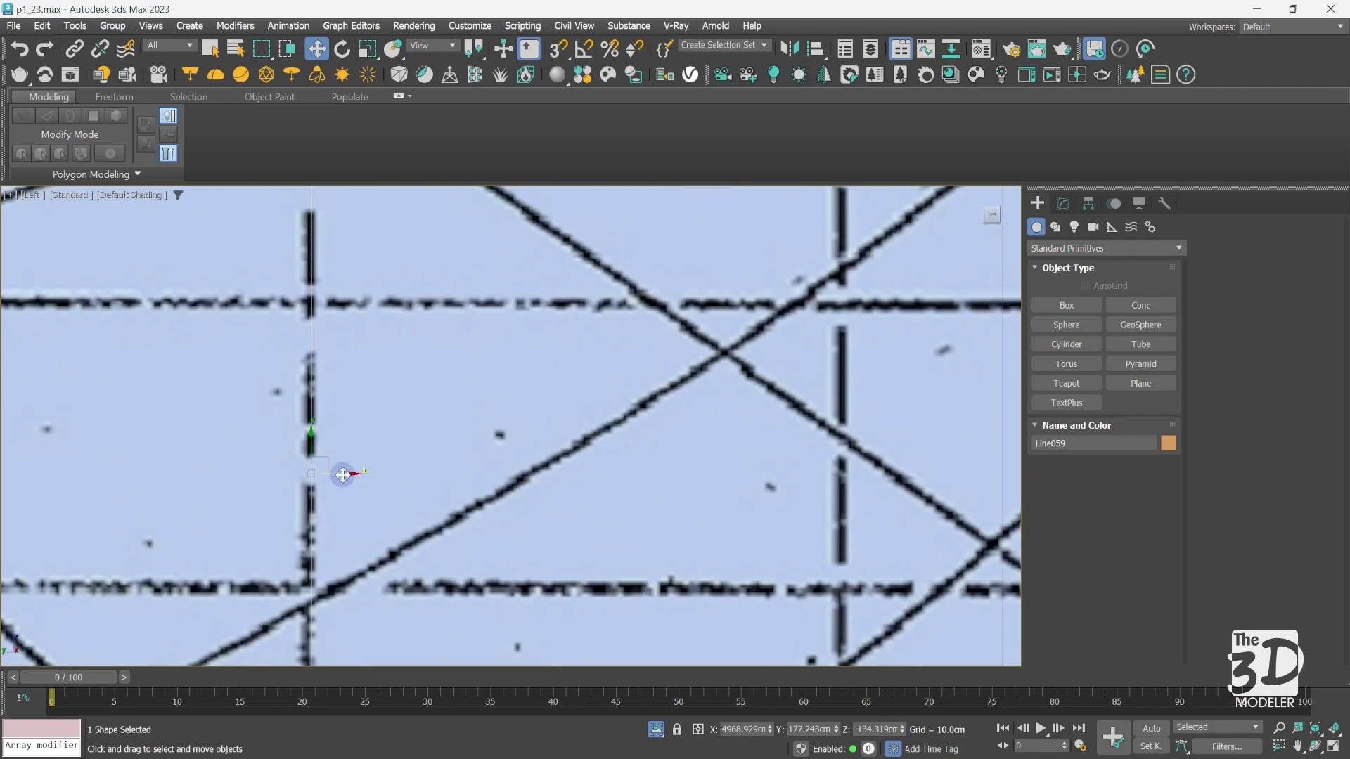
{"action": "left_click_drag", "start_coordinate": [344, 473], "coordinate": [339, 469]}
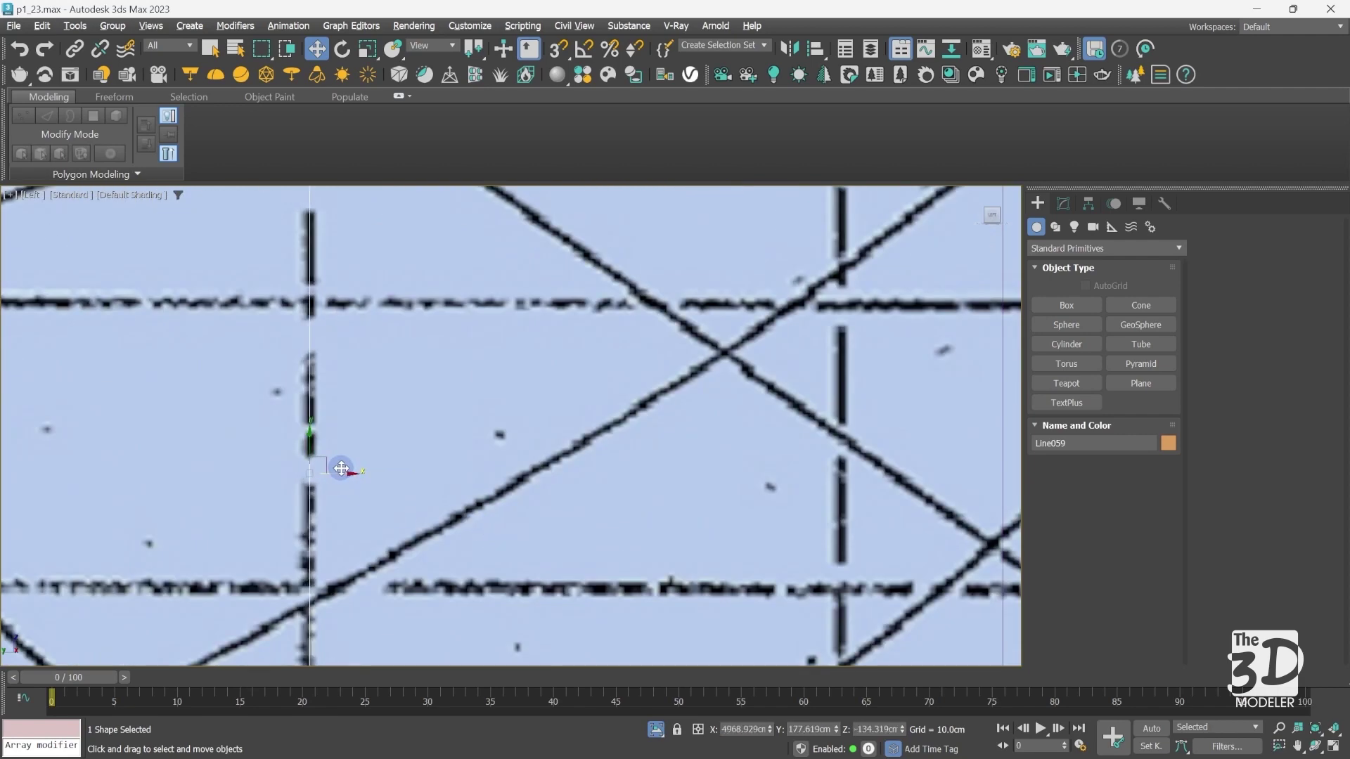
- Align the uppermost hull curve, Line058, with the fourth dashed vertical of the body plan in the left view
{"action": "key", "text": "p"}
{"action": "left_click", "coordinate": [338, 419]}
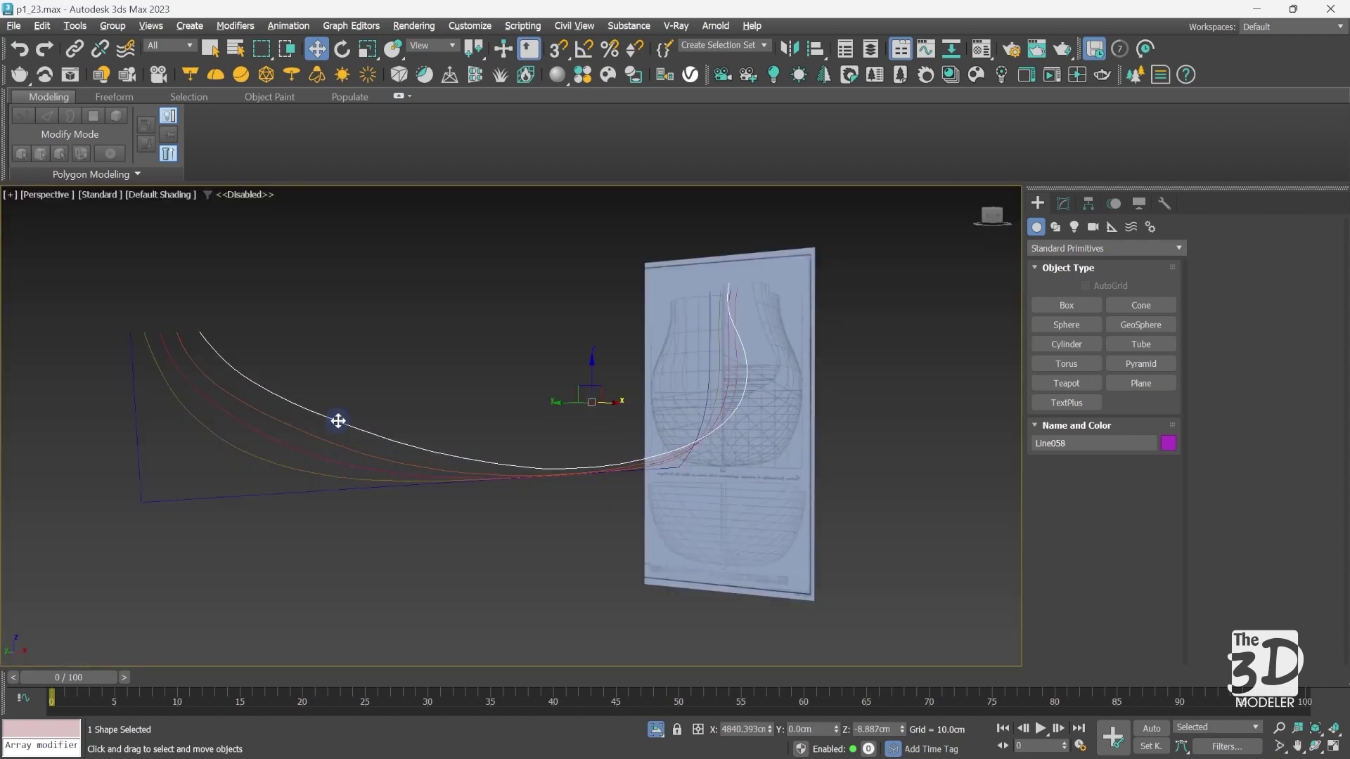
{"action": "key", "text": "l"}
{"action": "scroll", "coordinate": [338, 420], "scroll_direction": "down", "scroll_amount": 10}
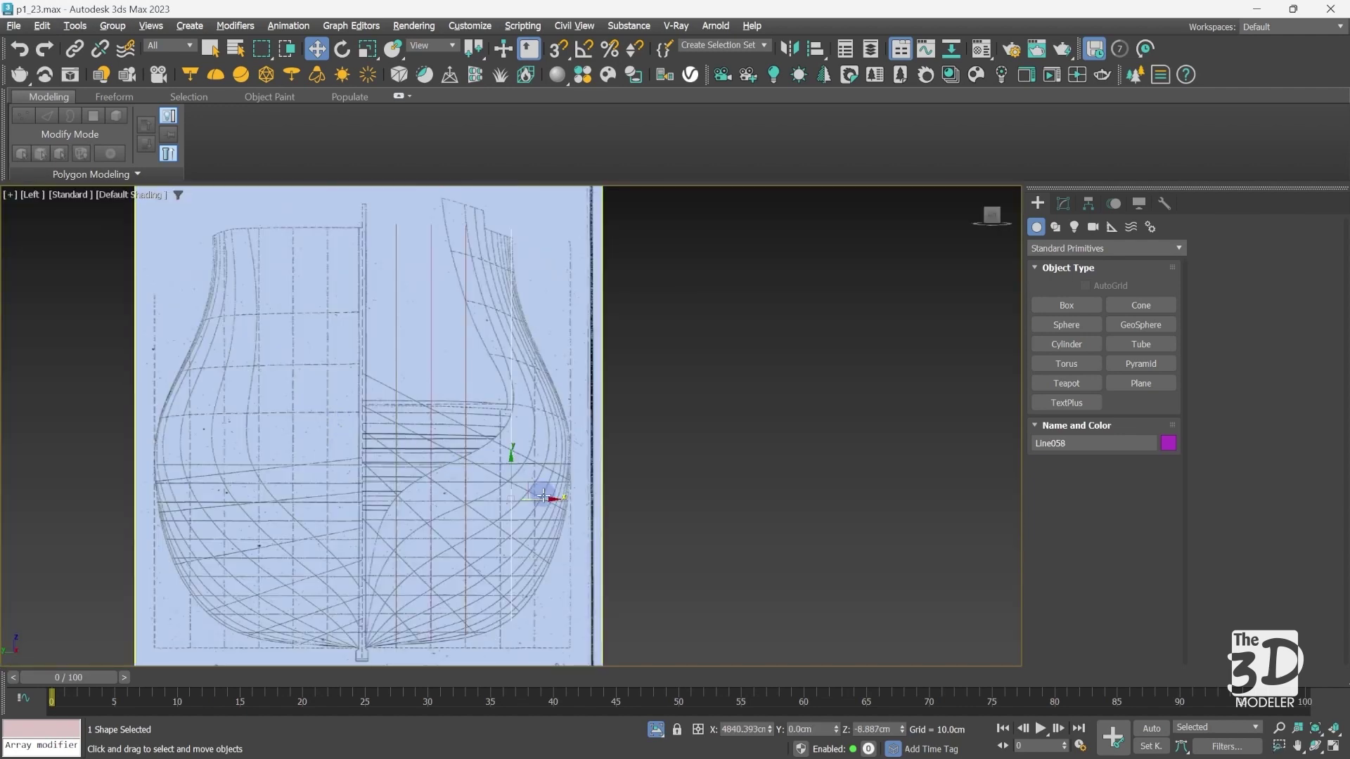
{"action": "left_click_drag", "start_coordinate": [542, 497], "coordinate": [531, 498]}
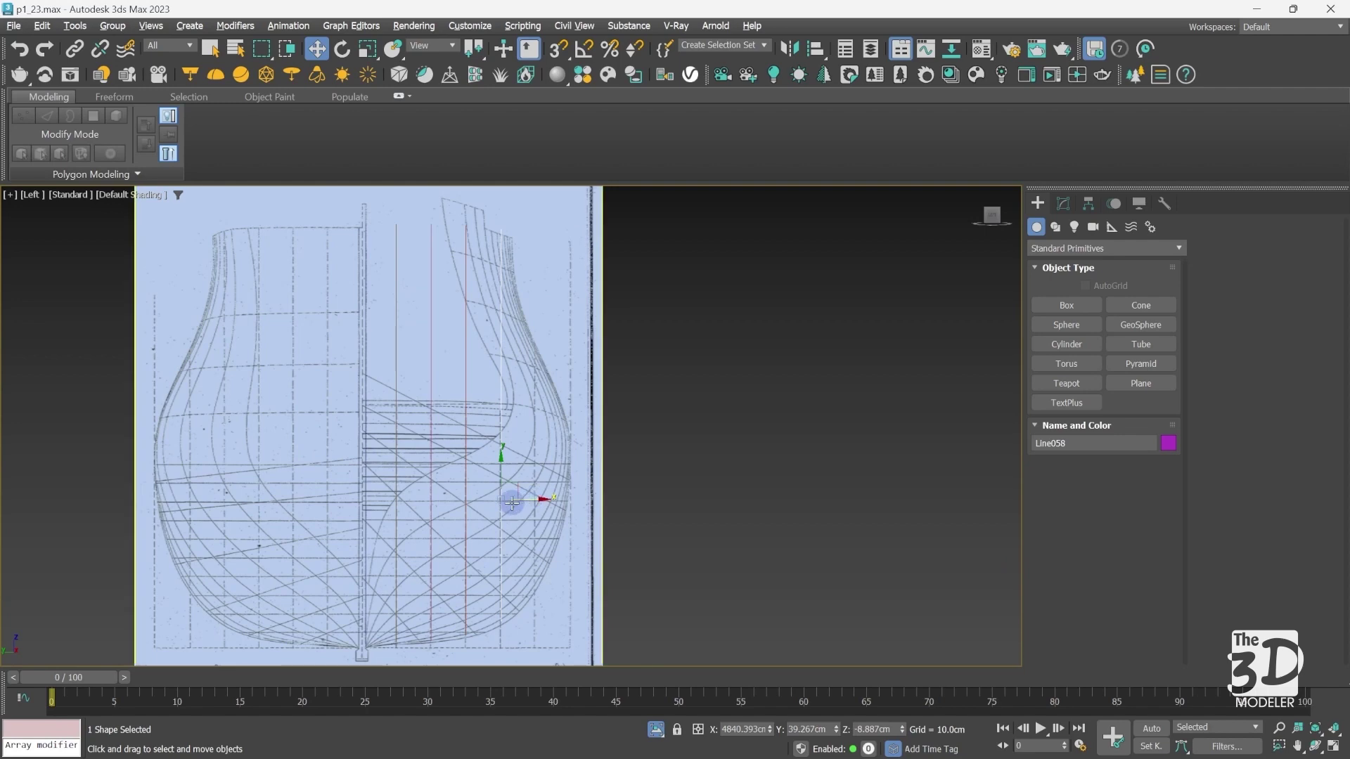
{"action": "scroll", "coordinate": [512, 502], "scroll_direction": "up", "scroll_amount": 5}
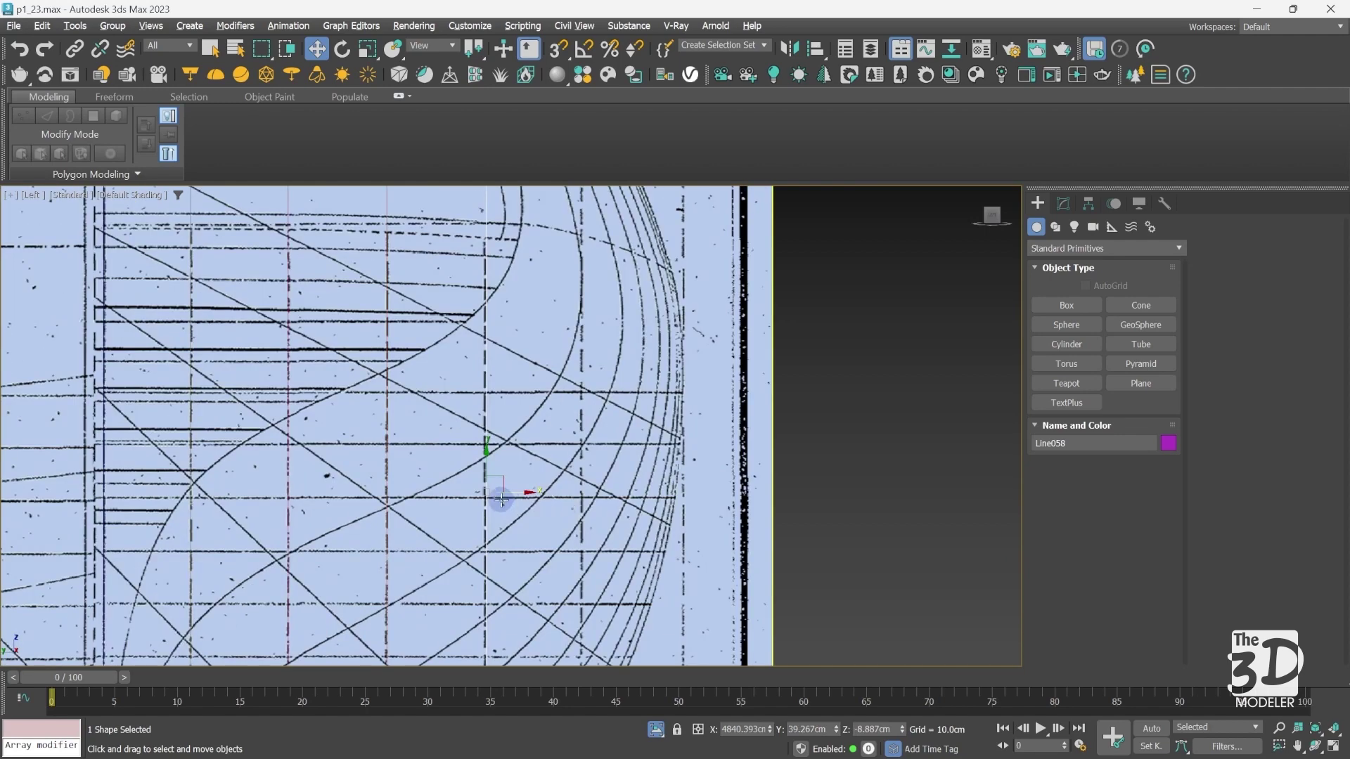
{"action": "scroll", "coordinate": [508, 504], "scroll_direction": "up", "scroll_amount": 6}
{"action": "left_click_drag", "start_coordinate": [216, 334], "coordinate": [180, 331]}
{"action": "scroll", "coordinate": [180, 332], "scroll_direction": "down", "scroll_amount": 10}
- Select all five aligned hull curves, end isolation, and add the red hull surface to the selection in the front view
{"action": "left_click", "coordinate": [805, 469]}
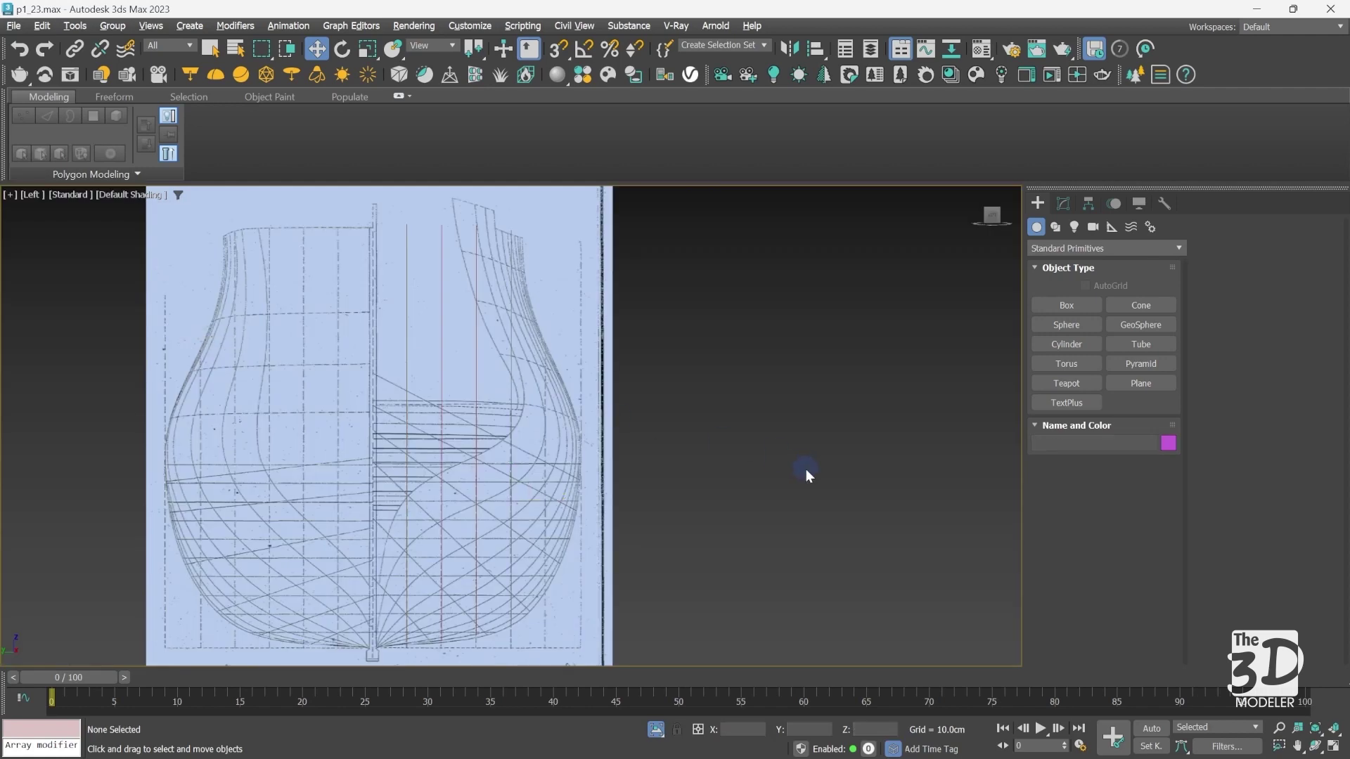
{"action": "key", "text": "p"}
{"action": "left_click_drag", "start_coordinate": [432, 360], "coordinate": [525, 596]}
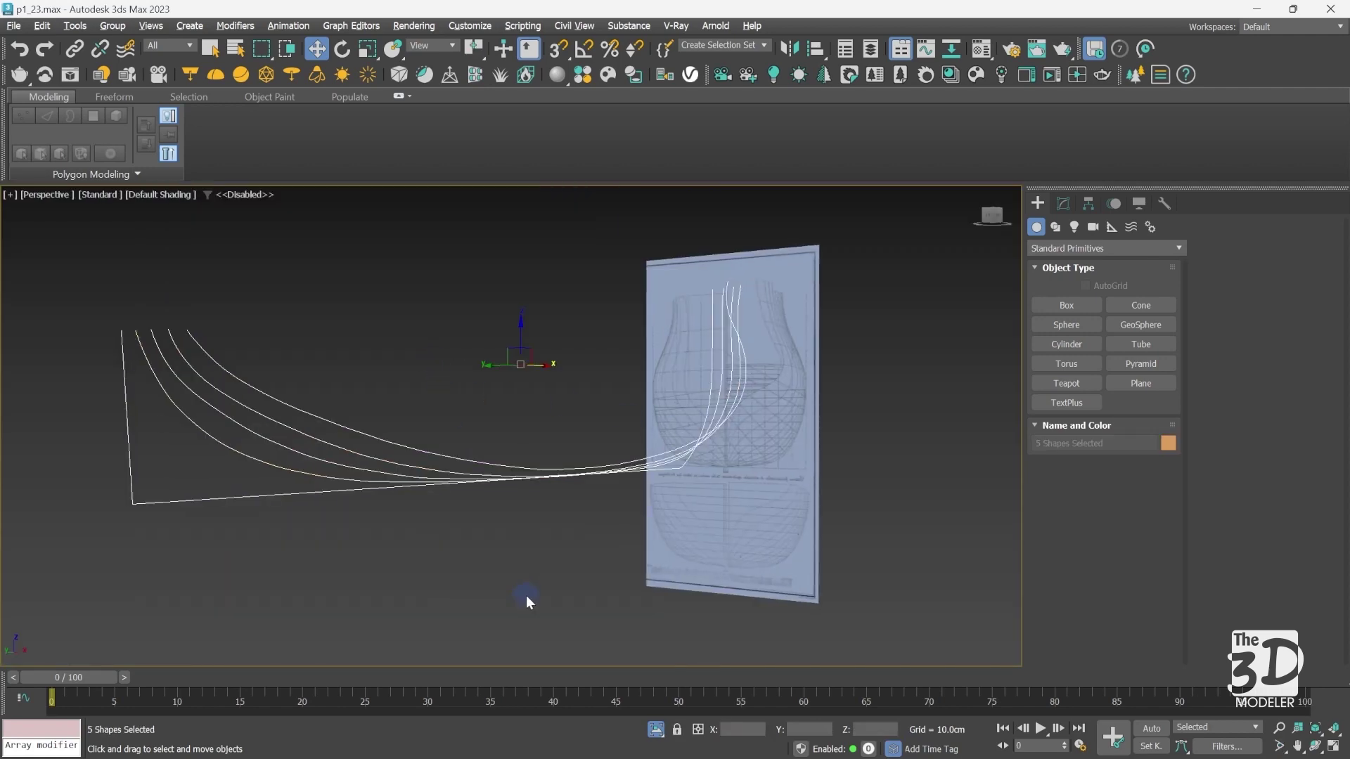
{"action": "left_click", "coordinate": [655, 731]}
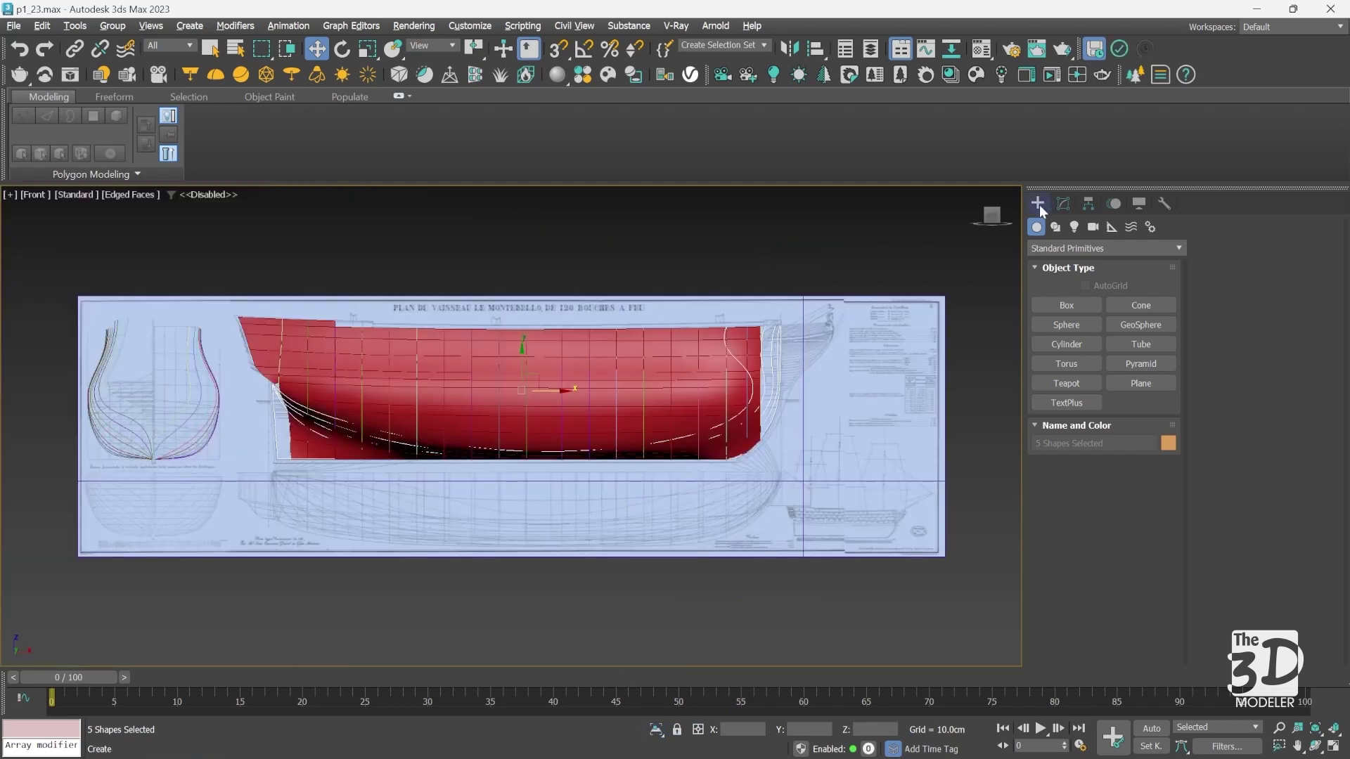
{"action": "left_click", "coordinate": [547, 347], "text": "ctrl"}
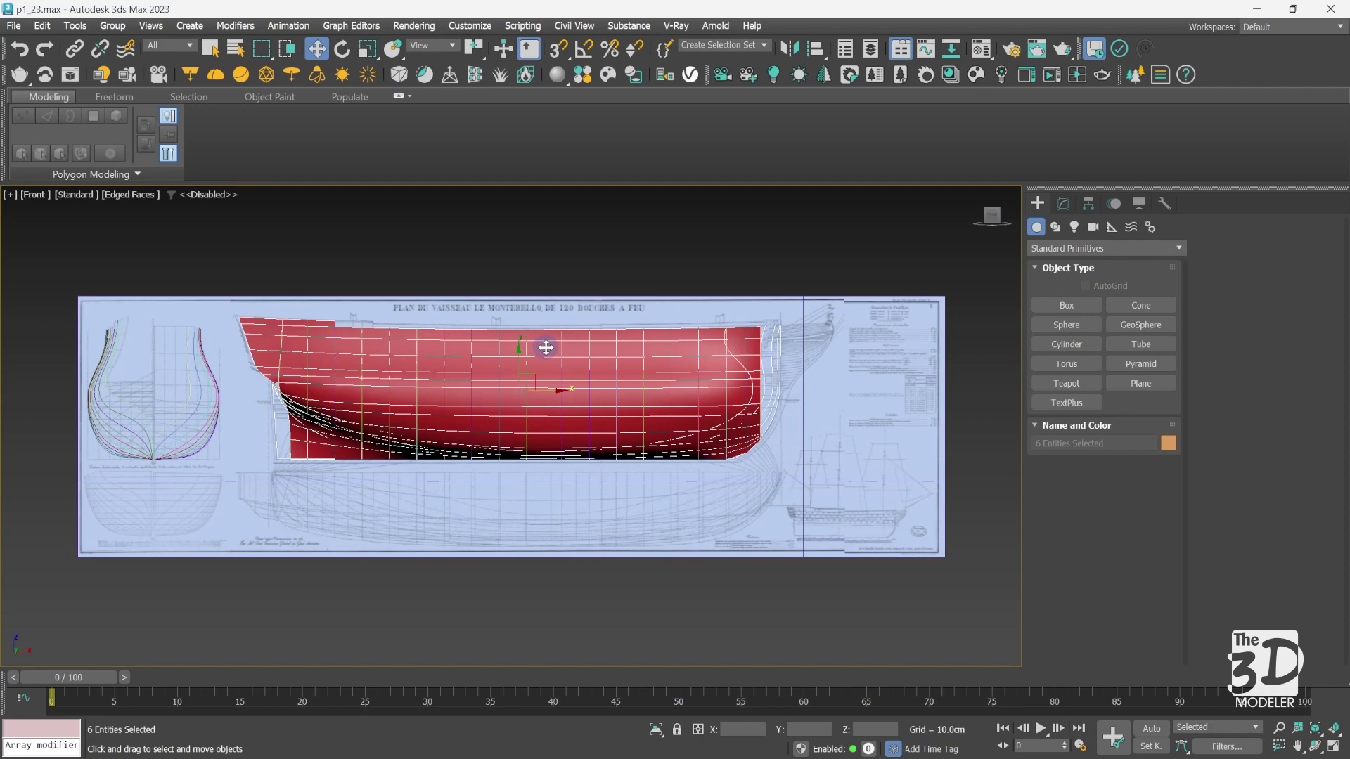
- Isolate the red hull surface with its five guide curves and examine their fit in perspective from several angles
{"action": "key", "text": "alt+q"}
{"action": "left_click", "coordinate": [516, 254]}
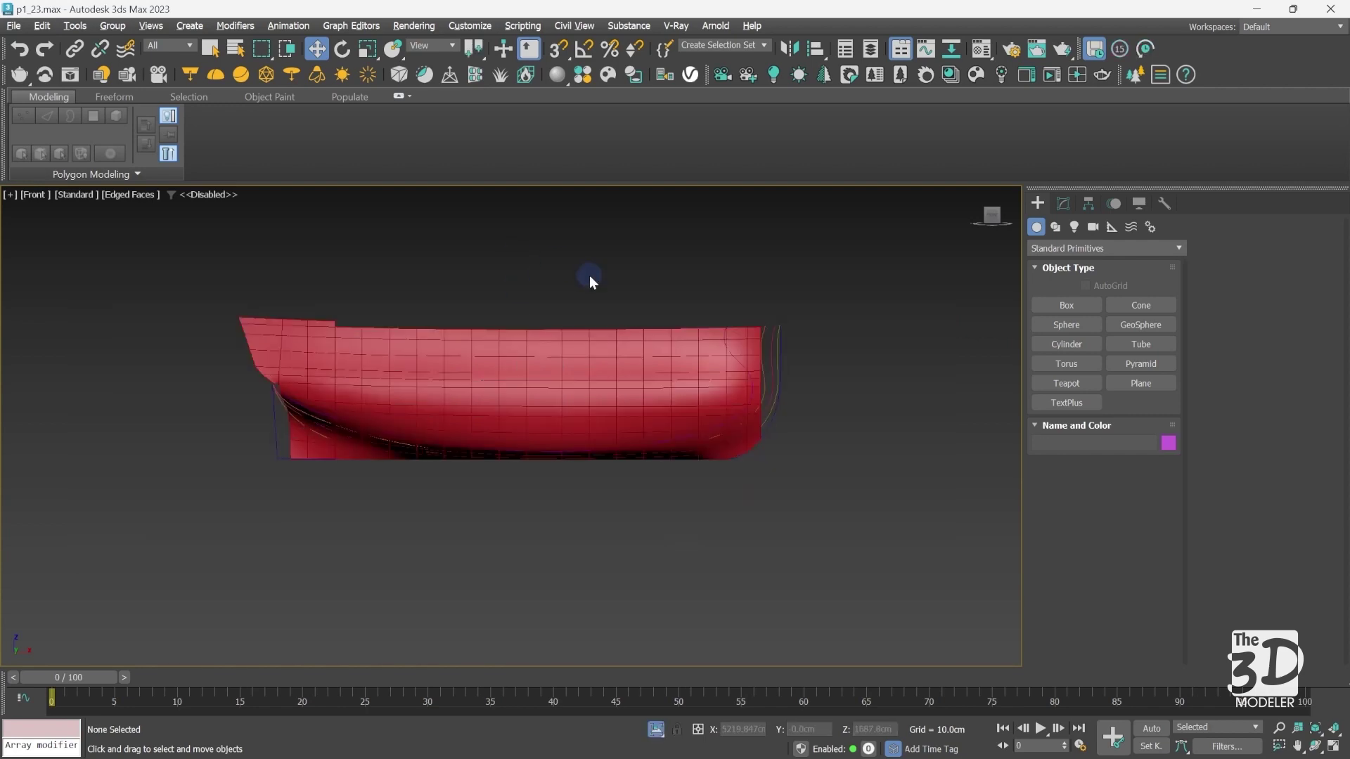
{"action": "key", "text": "p"}
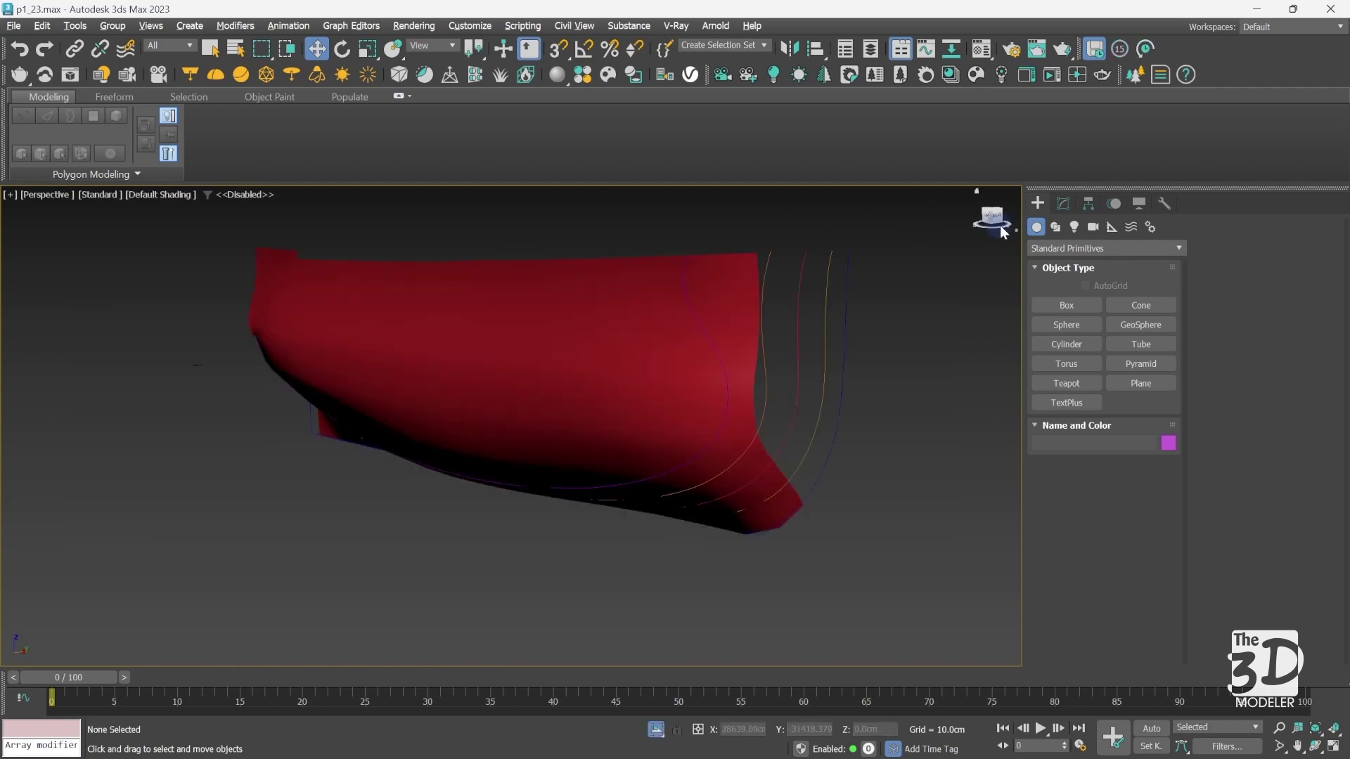
{"action": "left_click_drag", "start_coordinate": [992, 218], "coordinate": [633, 210]}
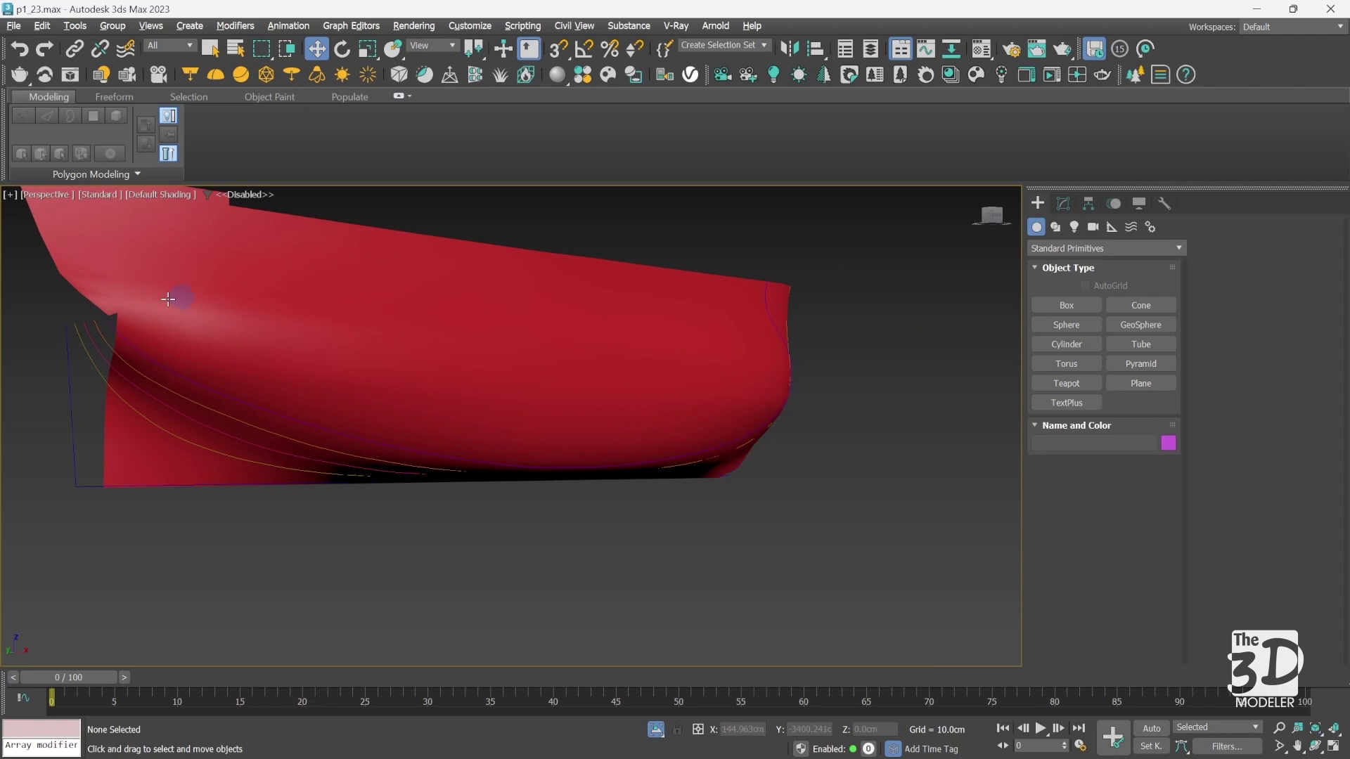
{"action": "left_click", "coordinate": [441, 237]}
{"action": "left_click_drag", "start_coordinate": [998, 215], "coordinate": [926, 284]}
{"action": "left_click", "coordinate": [844, 396]}
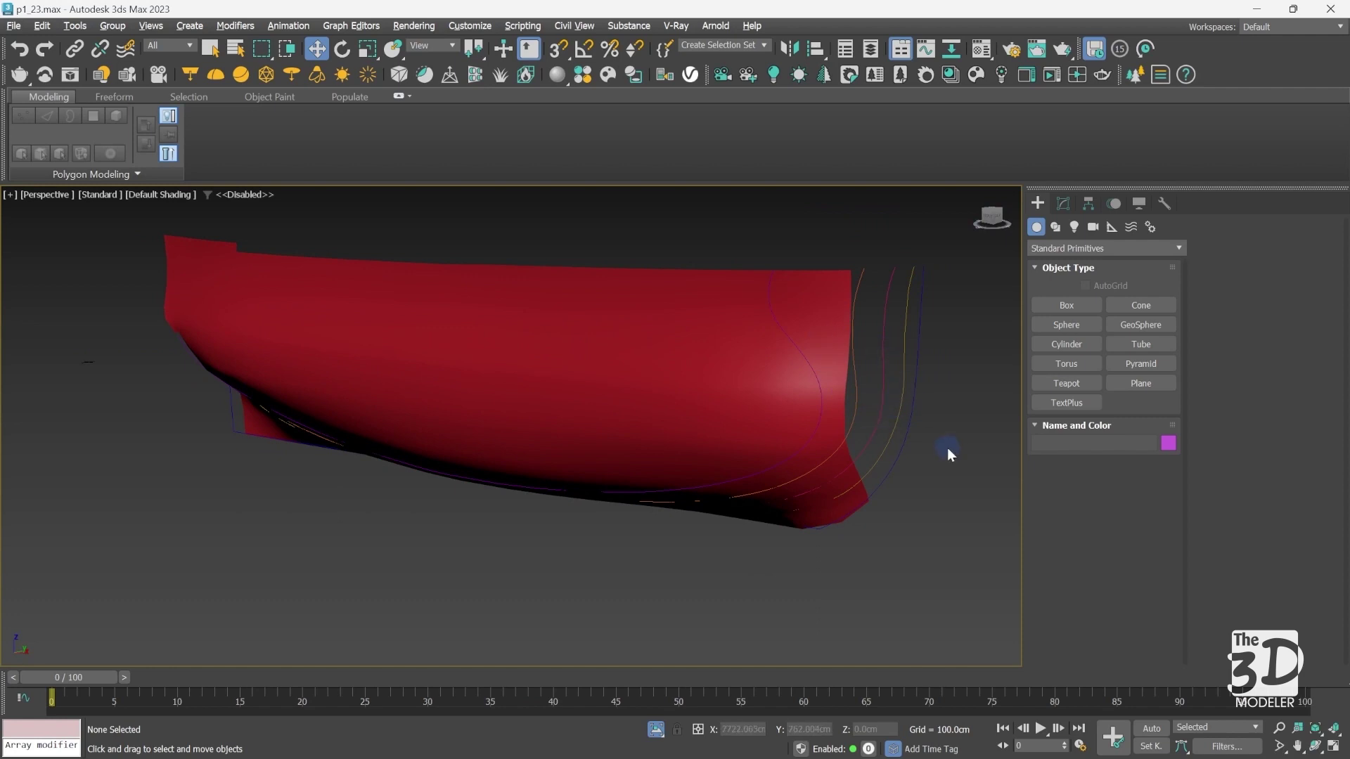
{"action": "key", "text": "f"}
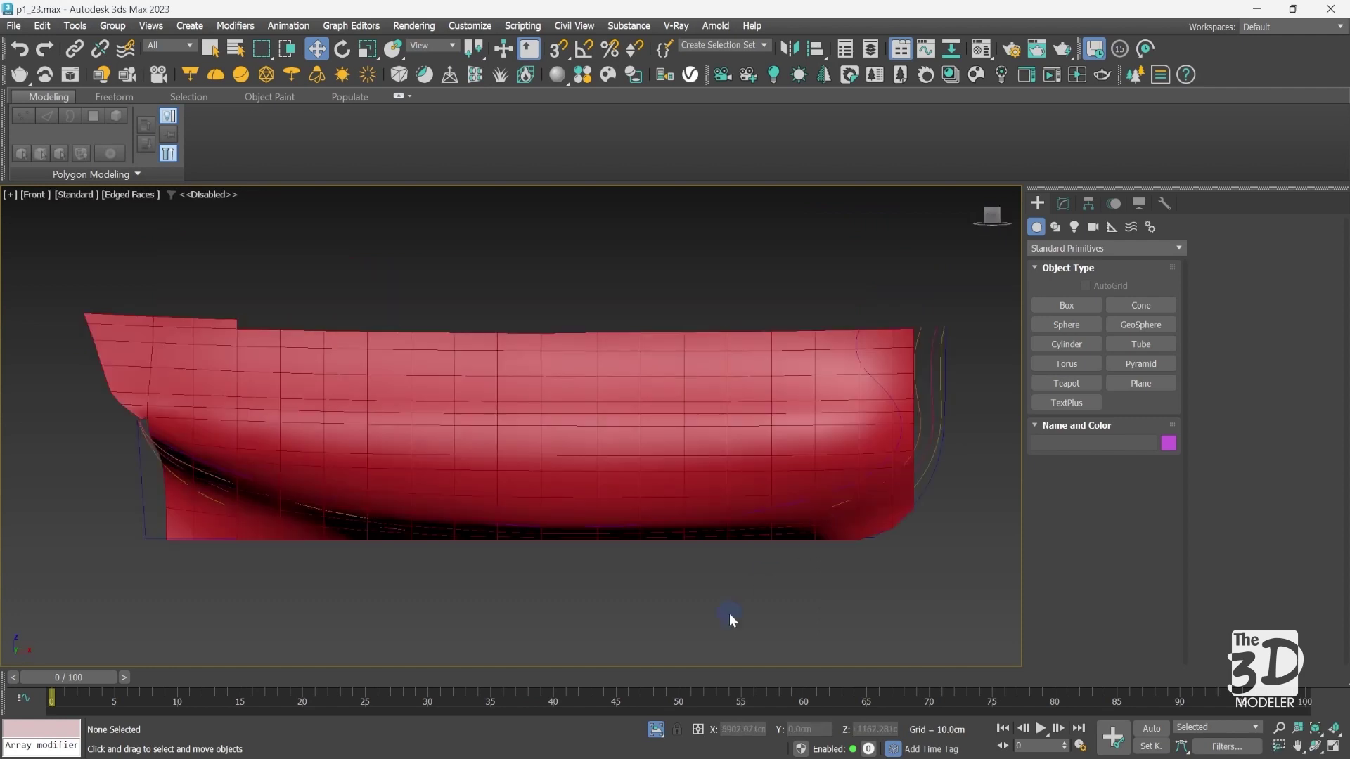
- End isolation and, with the front view in wireframe, select the five longitudinal hull curves at the bow end
{"action": "left_click", "coordinate": [655, 730]}
{"action": "left_click", "coordinate": [671, 252]}
{"action": "key", "text": "z"}
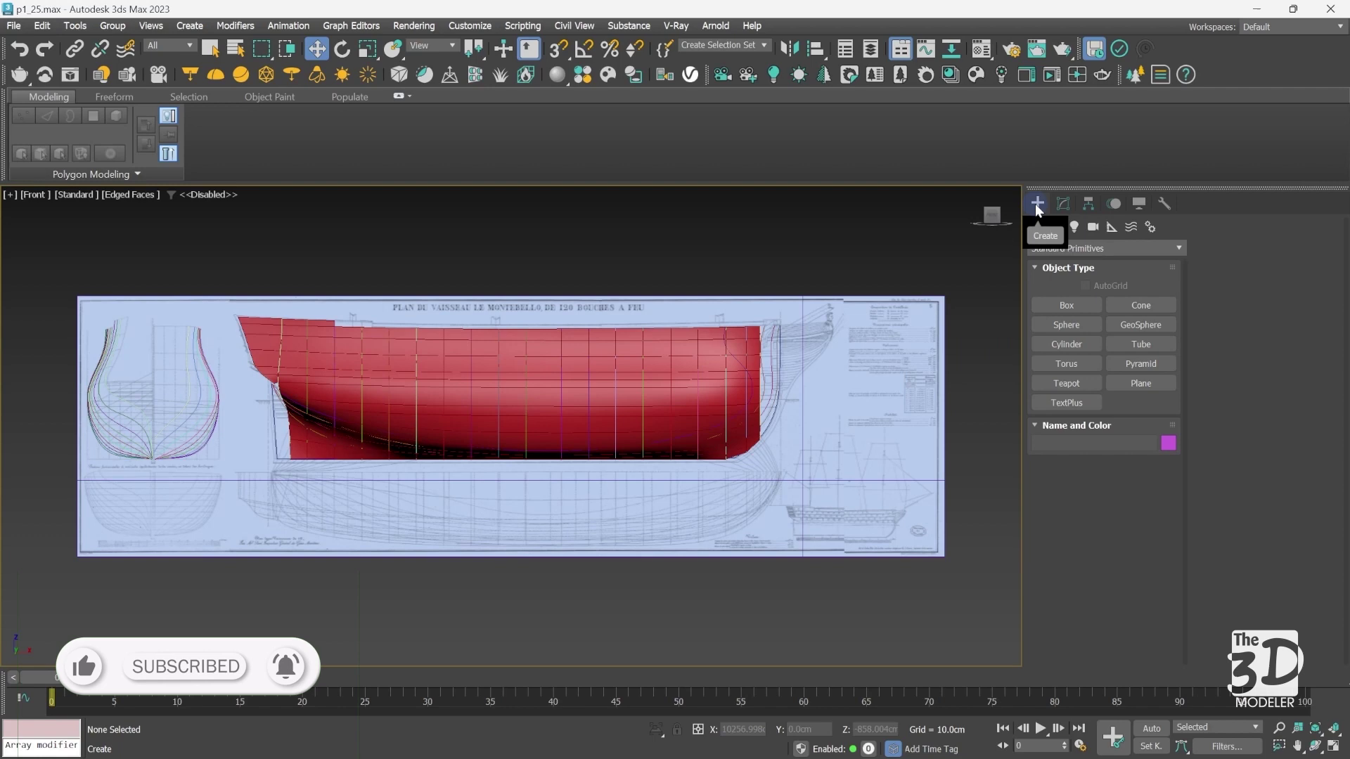
{"action": "scroll", "coordinate": [765, 355], "scroll_direction": "up", "scroll_amount": 10}
{"action": "key", "text": "F3"}
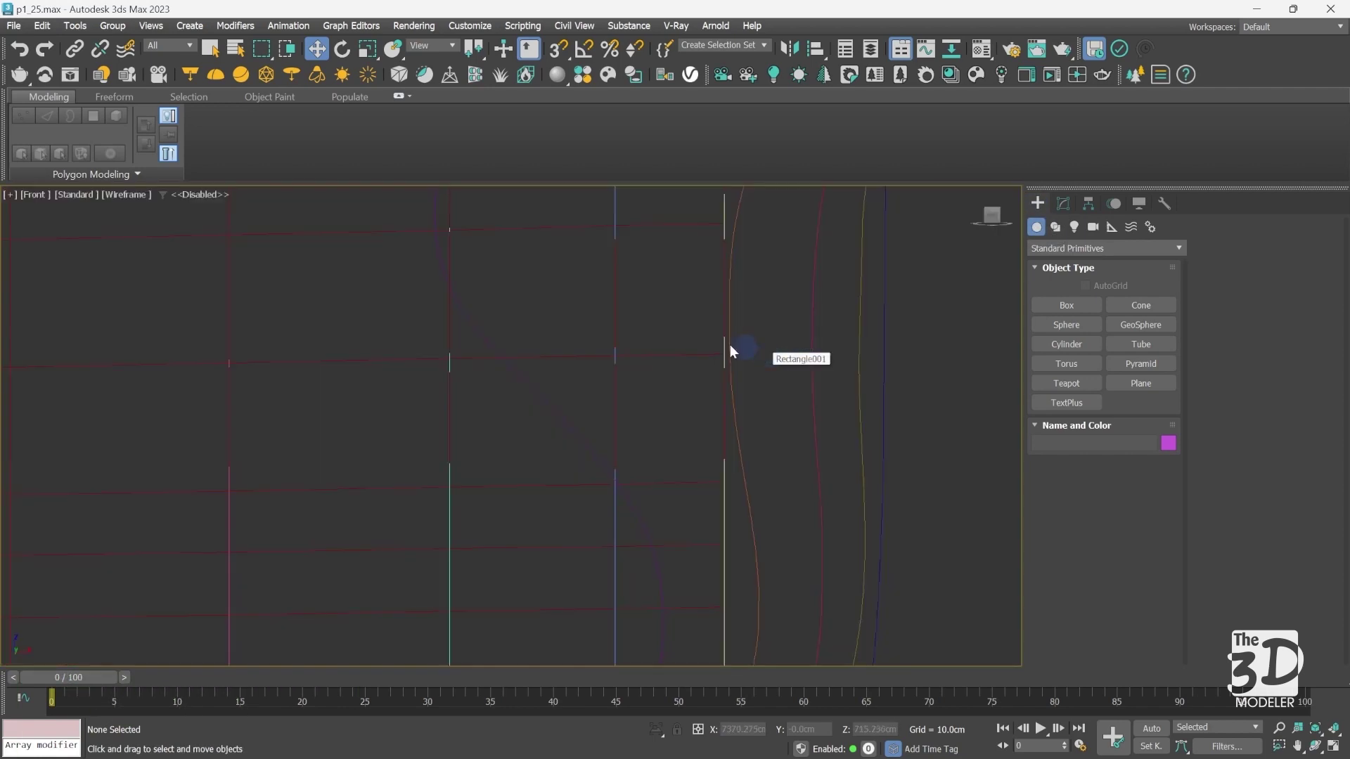
{"action": "left_click", "coordinate": [547, 400]}
{"action": "left_click_drag", "start_coordinate": [917, 344], "coordinate": [790, 478], "text": "ctrl"}
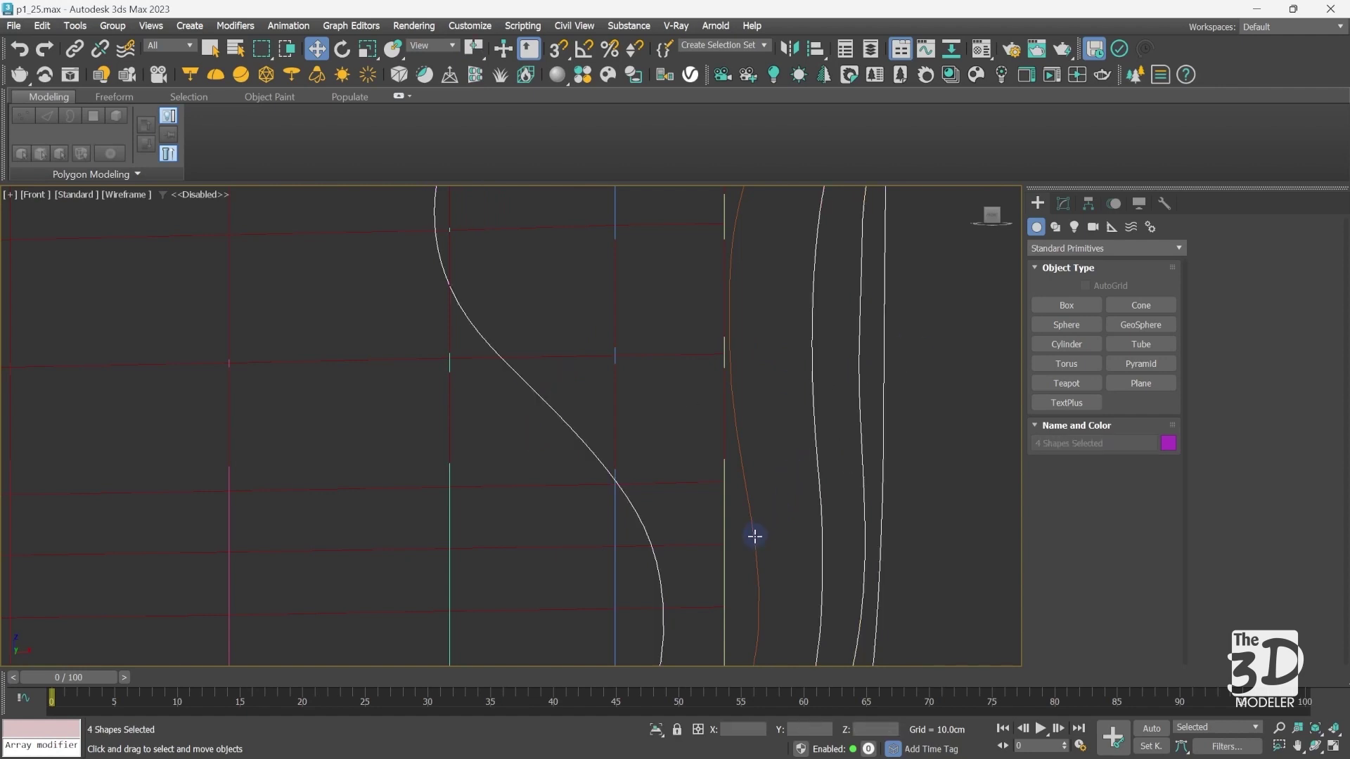
{"action": "left_click", "coordinate": [754, 538], "text": "ctrl"}
- Clone the five selected hull curves as copies and isolate the clones
{"action": "key", "text": "z"}
{"action": "key", "text": "ctrl+v"}
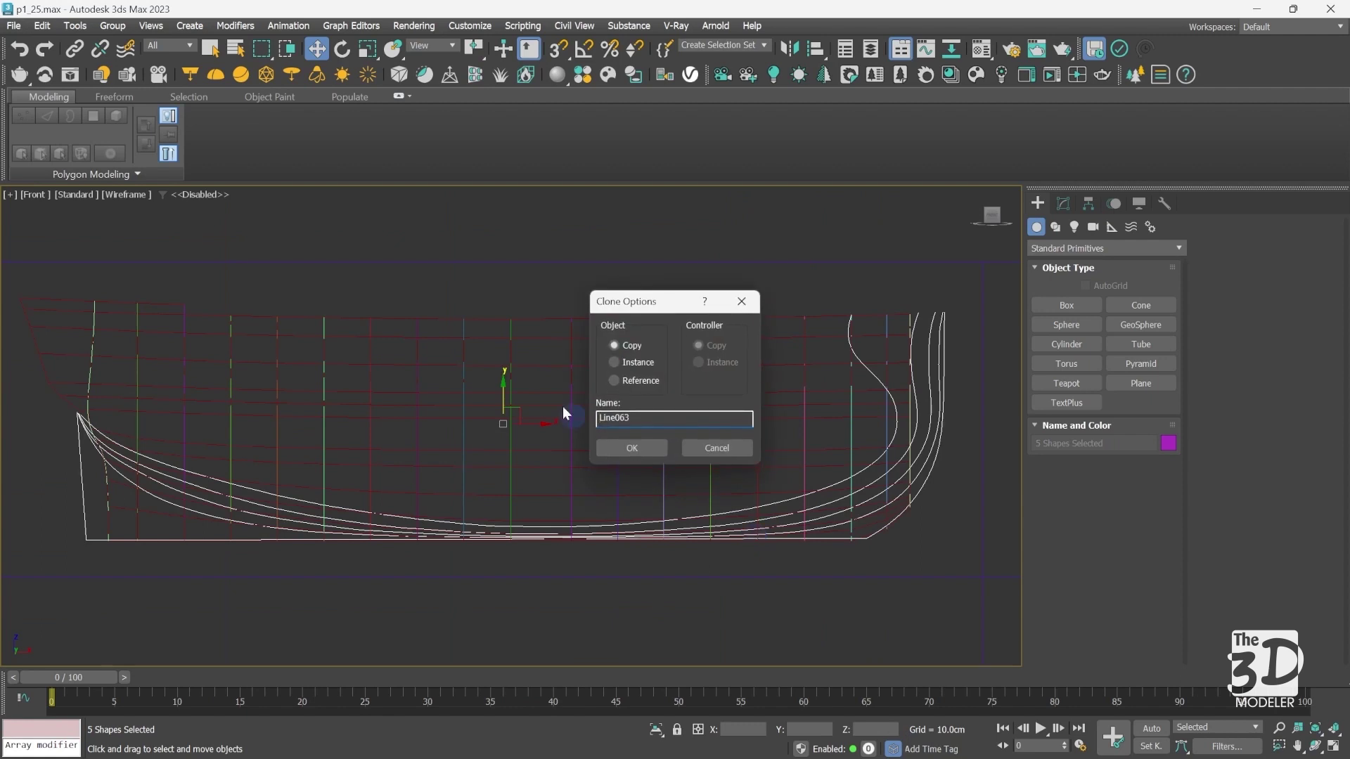
{"action": "left_click", "coordinate": [618, 442]}
{"action": "key", "text": "alt+q"}
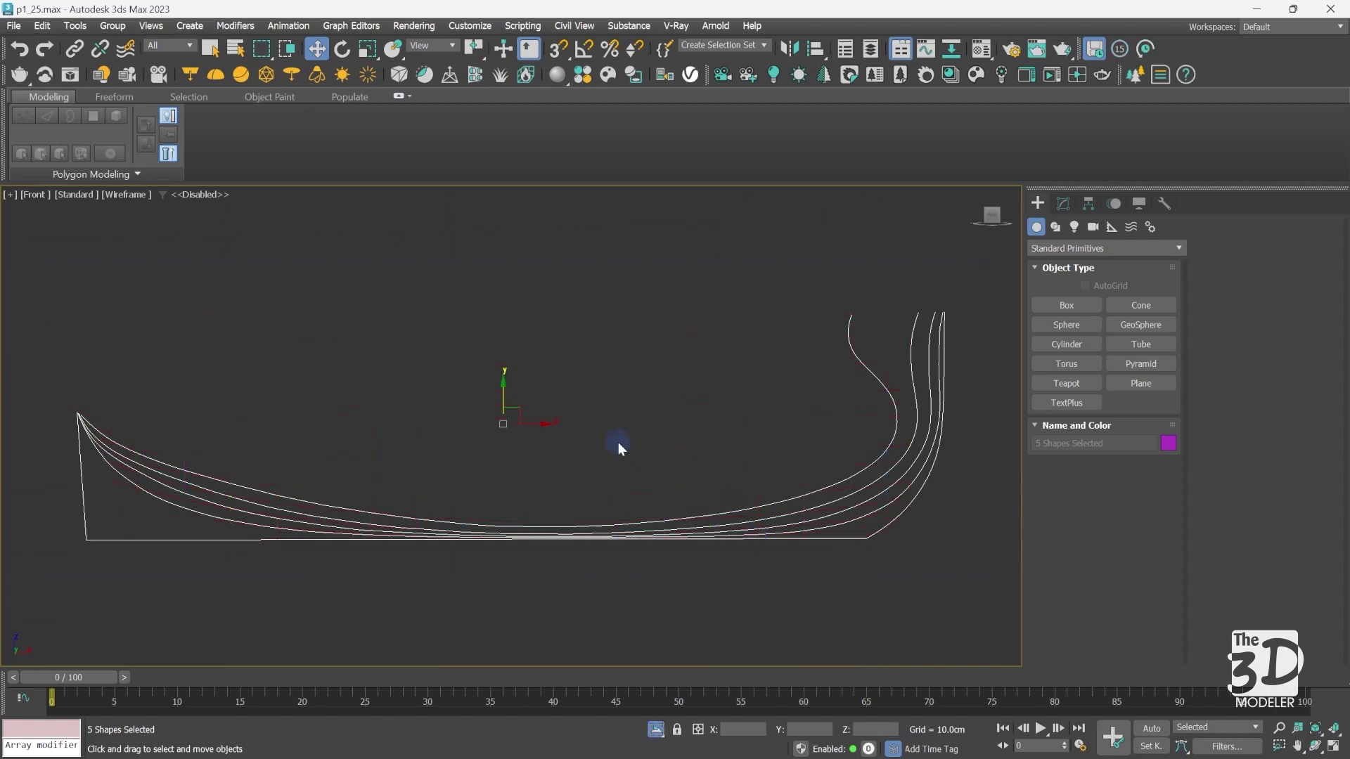
- Attach the other four copied hull curves to the uppermost copy, Line063, to form a single spline object
{"action": "left_click", "coordinate": [209, 477]}
{"action": "right_click", "coordinate": [208, 478]}
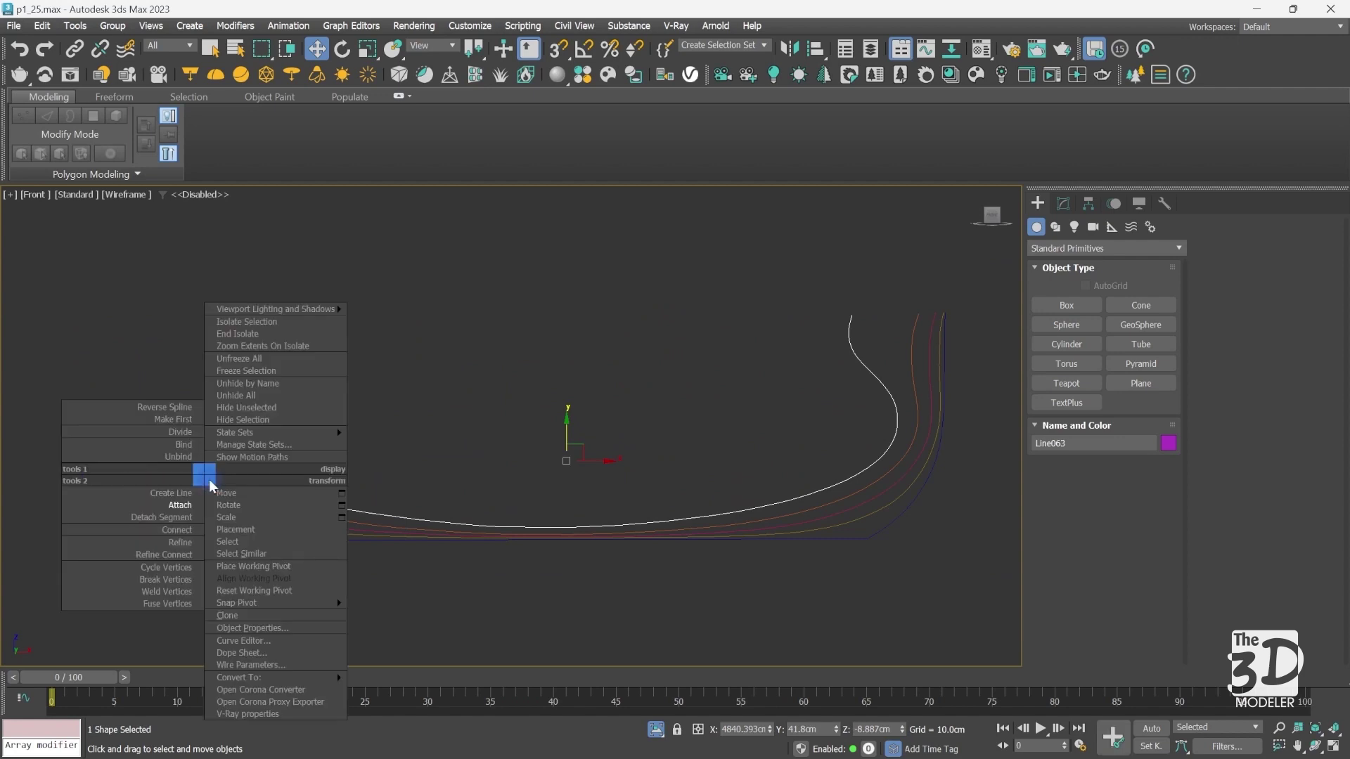
{"action": "left_click", "coordinate": [181, 505]}
{"action": "left_click", "coordinate": [184, 483]}
{"action": "left_click", "coordinate": [174, 492]}
{"action": "left_click", "coordinate": [161, 499]}
{"action": "left_click", "coordinate": [173, 541]}
{"action": "key", "text": "w"}
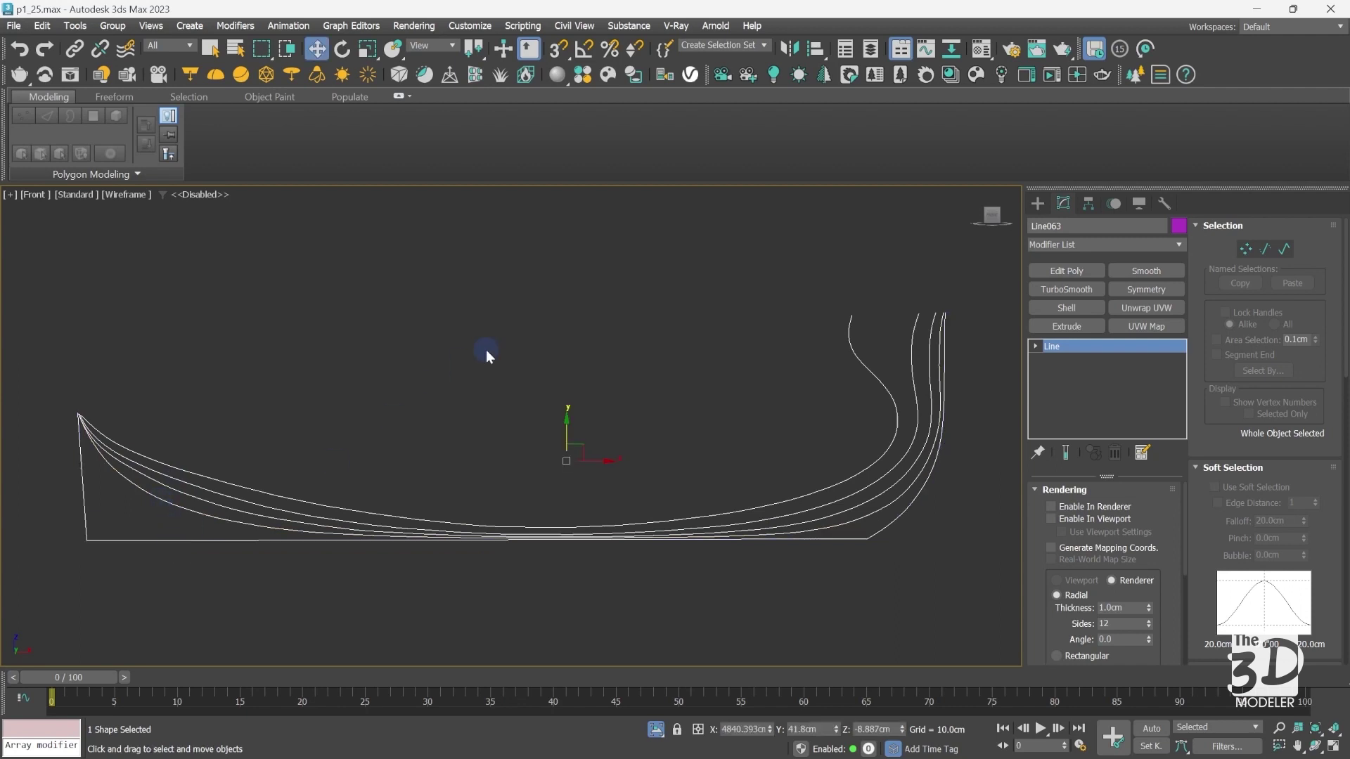
- At vertex level, check the vertices of the individual hull curves and their upper bow ends
{"action": "left_click", "coordinate": [1247, 248]}
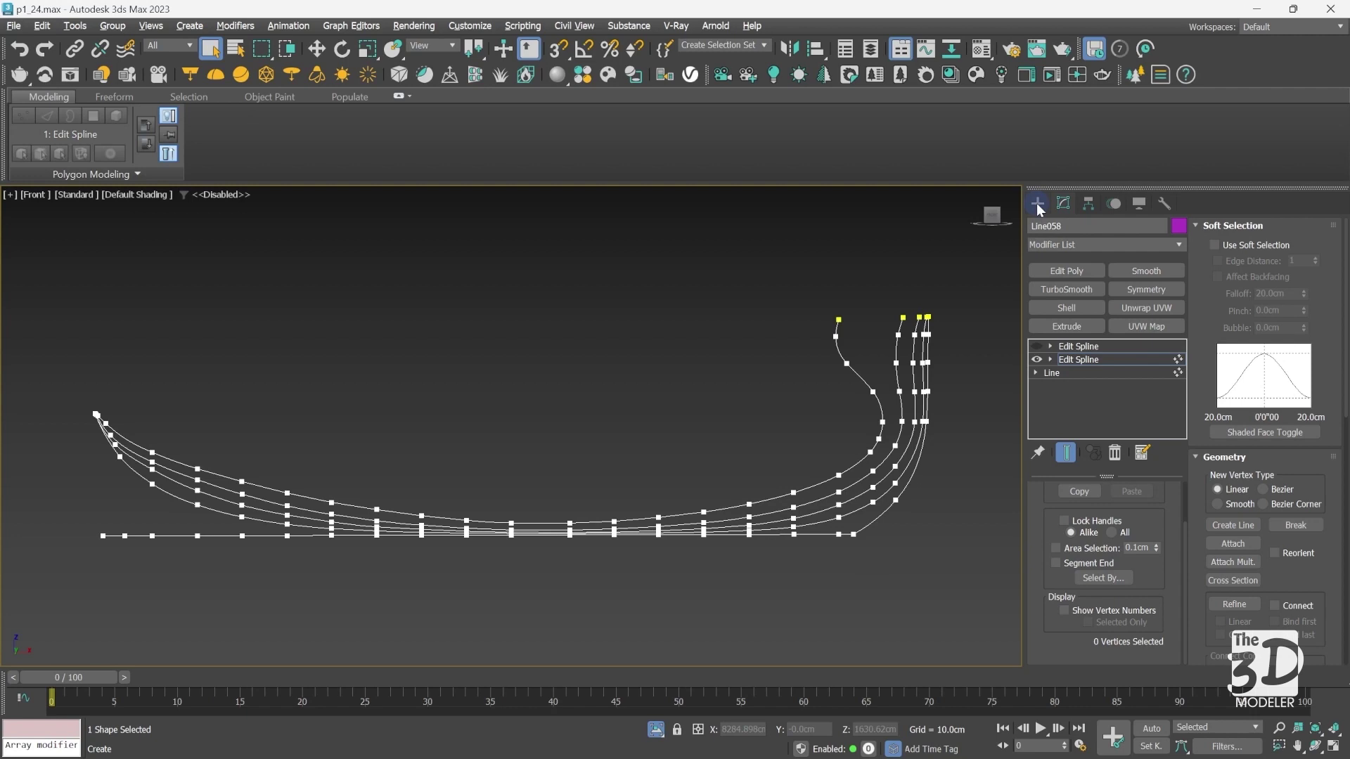
{"action": "double_click", "coordinate": [847, 362]}
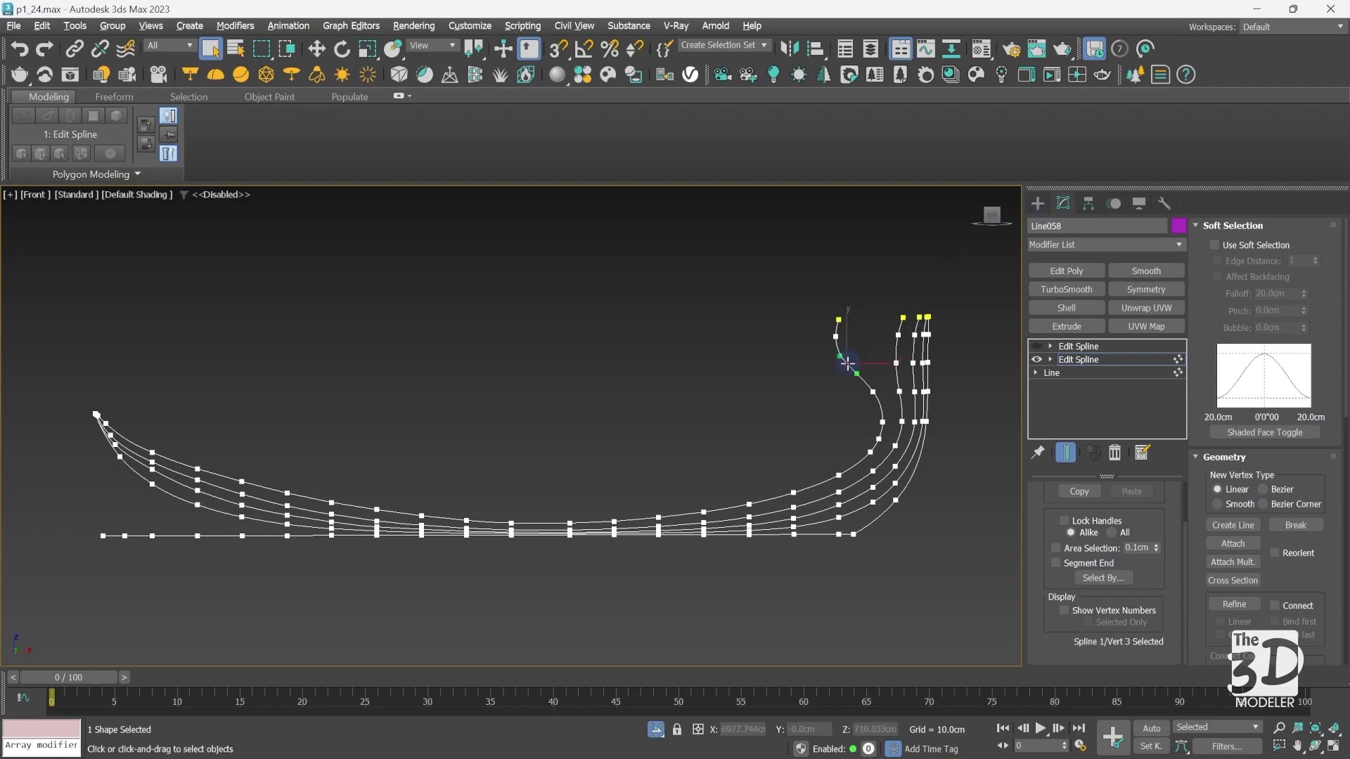
{"action": "double_click", "coordinate": [893, 362]}
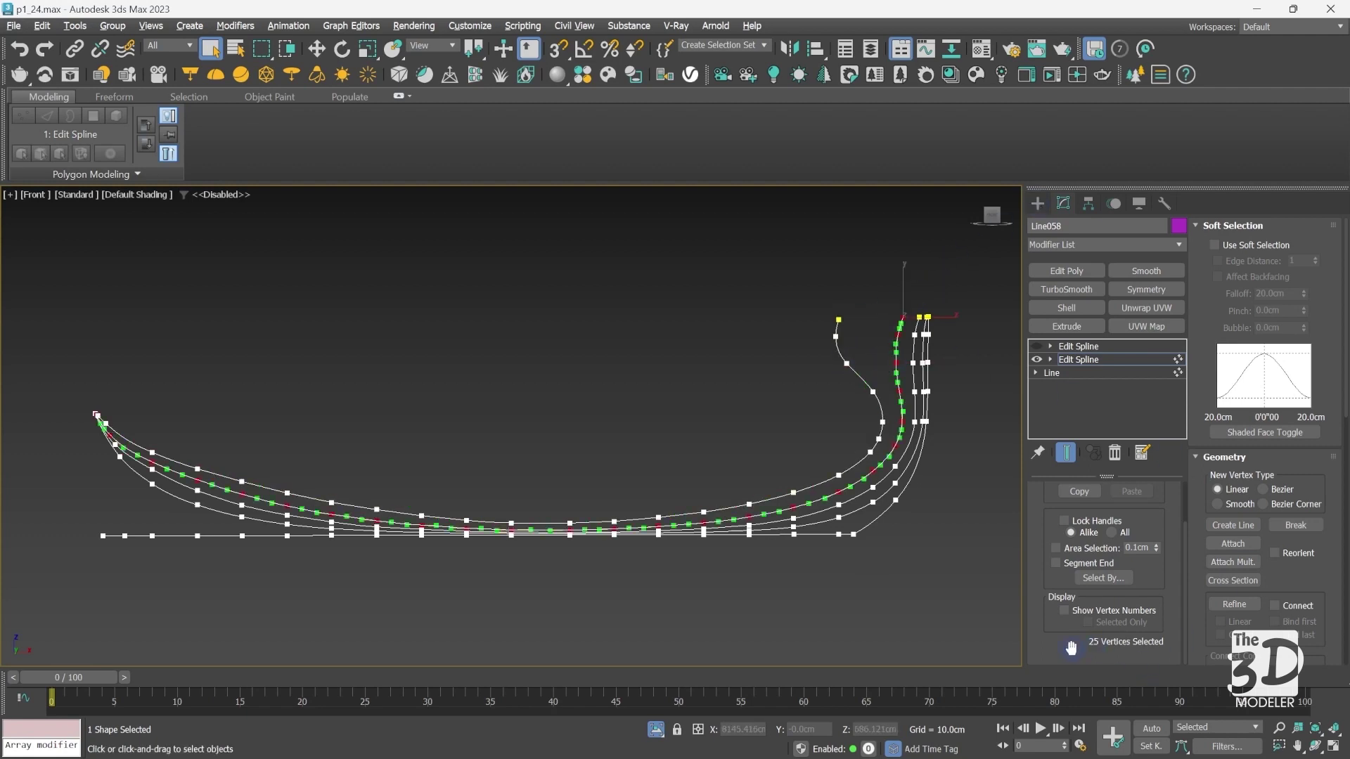
{"action": "left_click", "coordinate": [958, 351]}
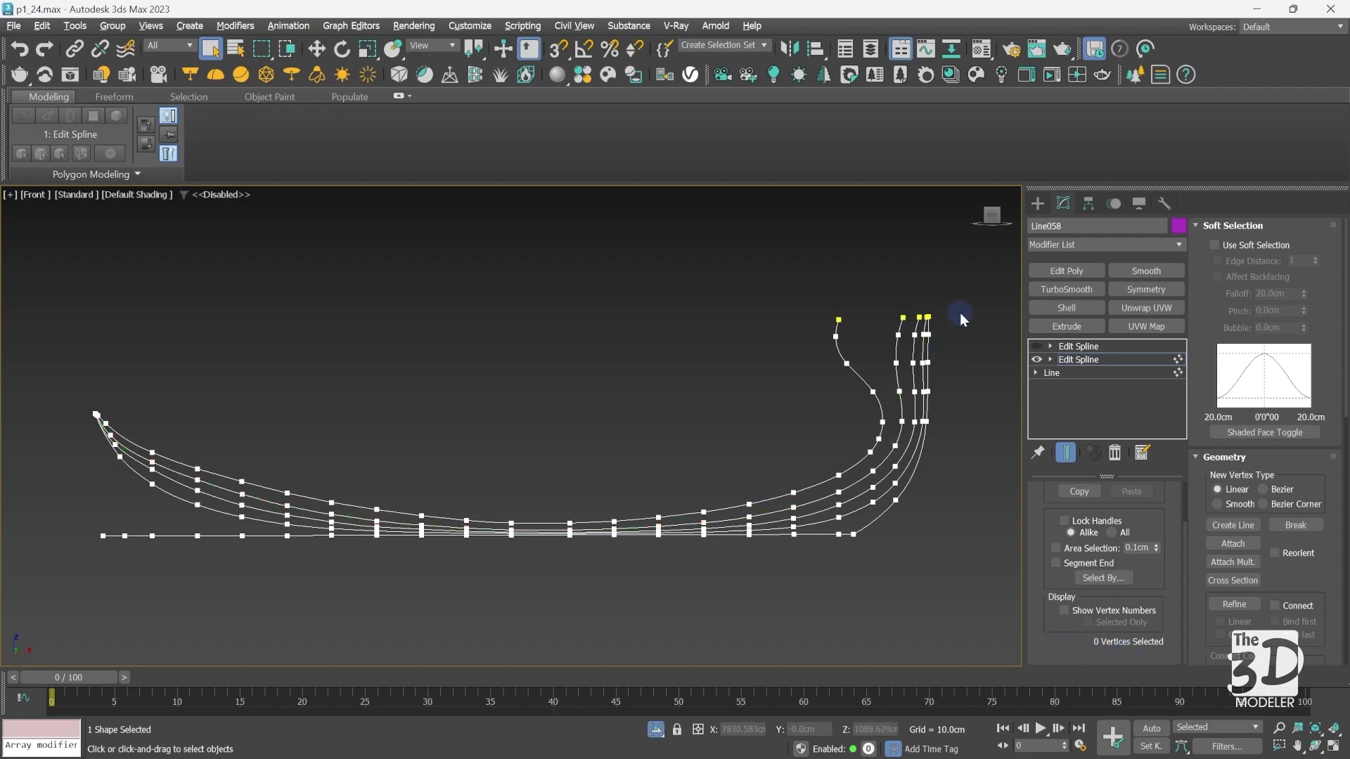
{"action": "left_click_drag", "start_coordinate": [963, 300], "coordinate": [829, 327]}
- Enable the upper Edit Spline modifier and link the hull curves with Cross Section, from the innermost bow curve outward
{"action": "left_click", "coordinate": [1086, 345]}
{"action": "left_click", "coordinate": [1036, 348]}
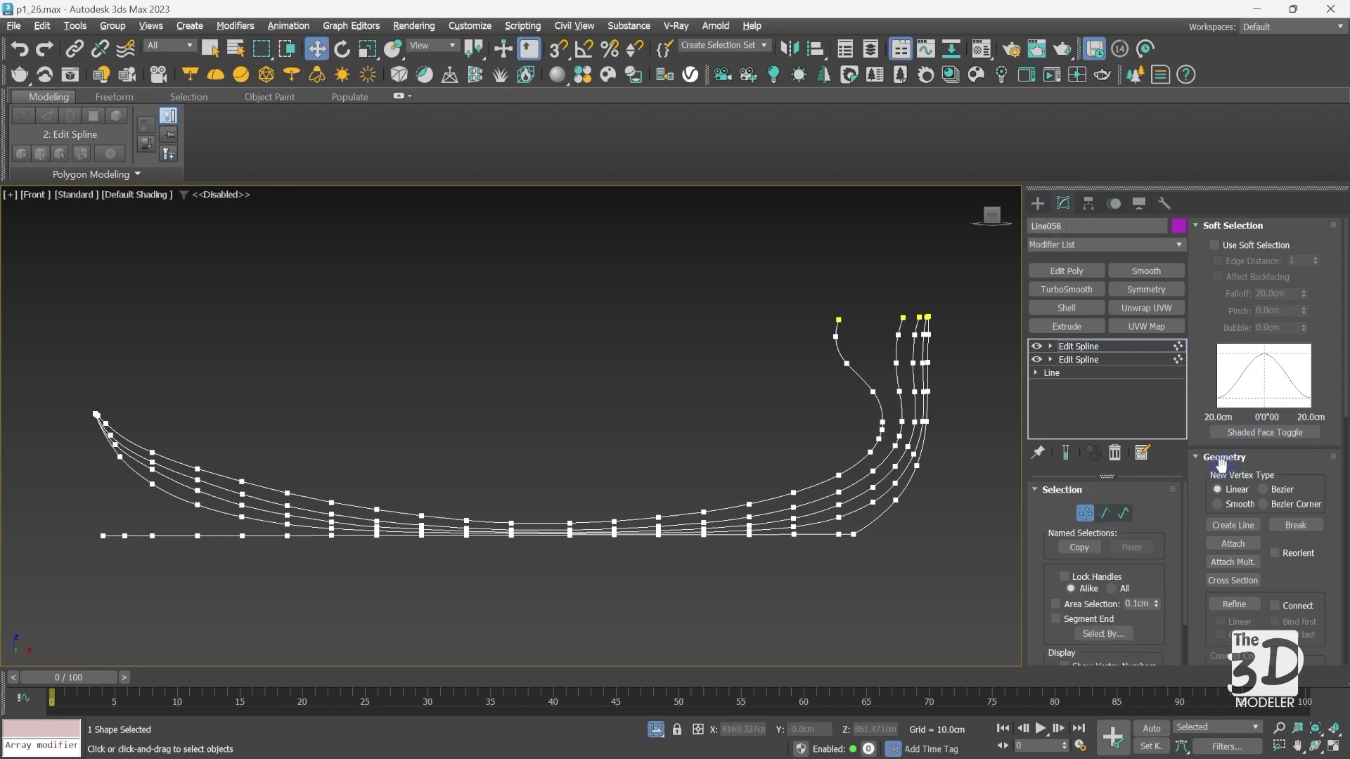
{"action": "left_click", "coordinate": [1226, 581]}
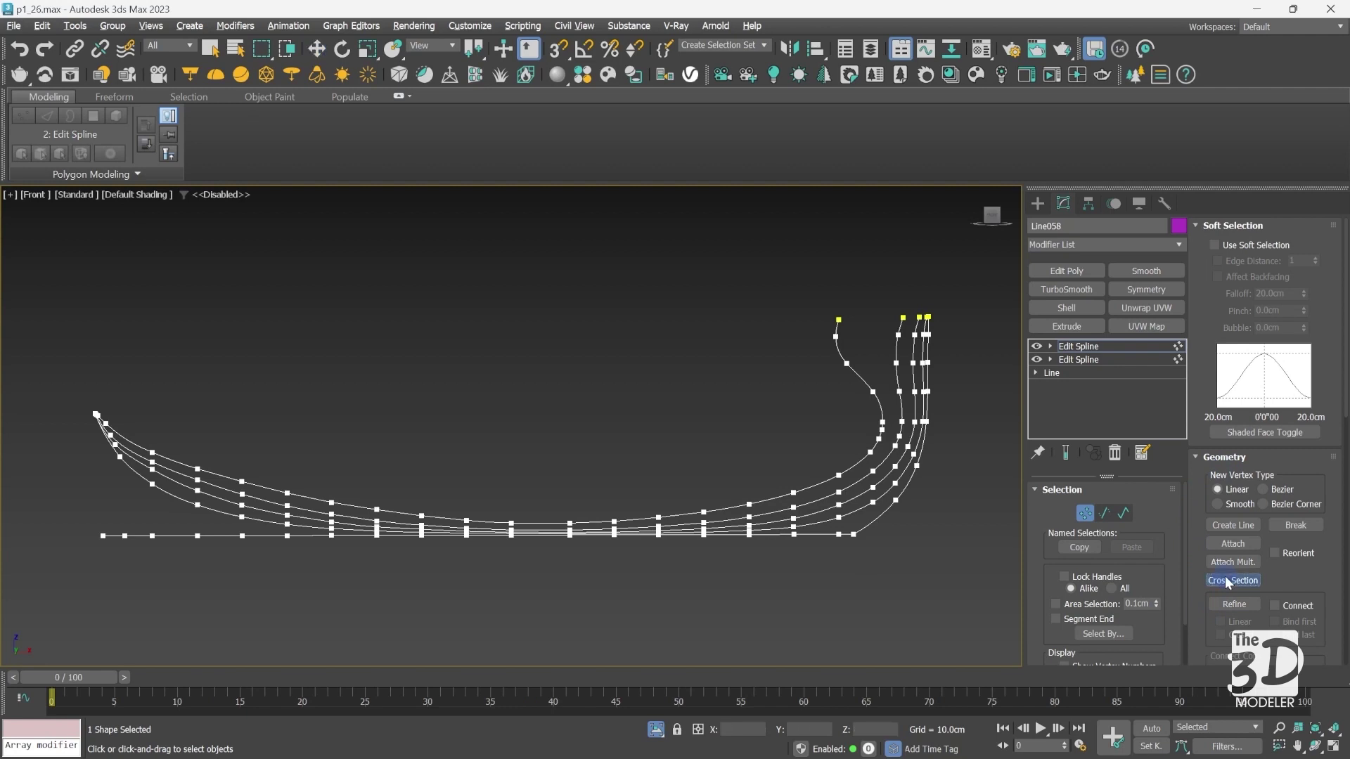
{"action": "left_click", "coordinate": [847, 360]}
{"action": "left_click", "coordinate": [895, 360]}
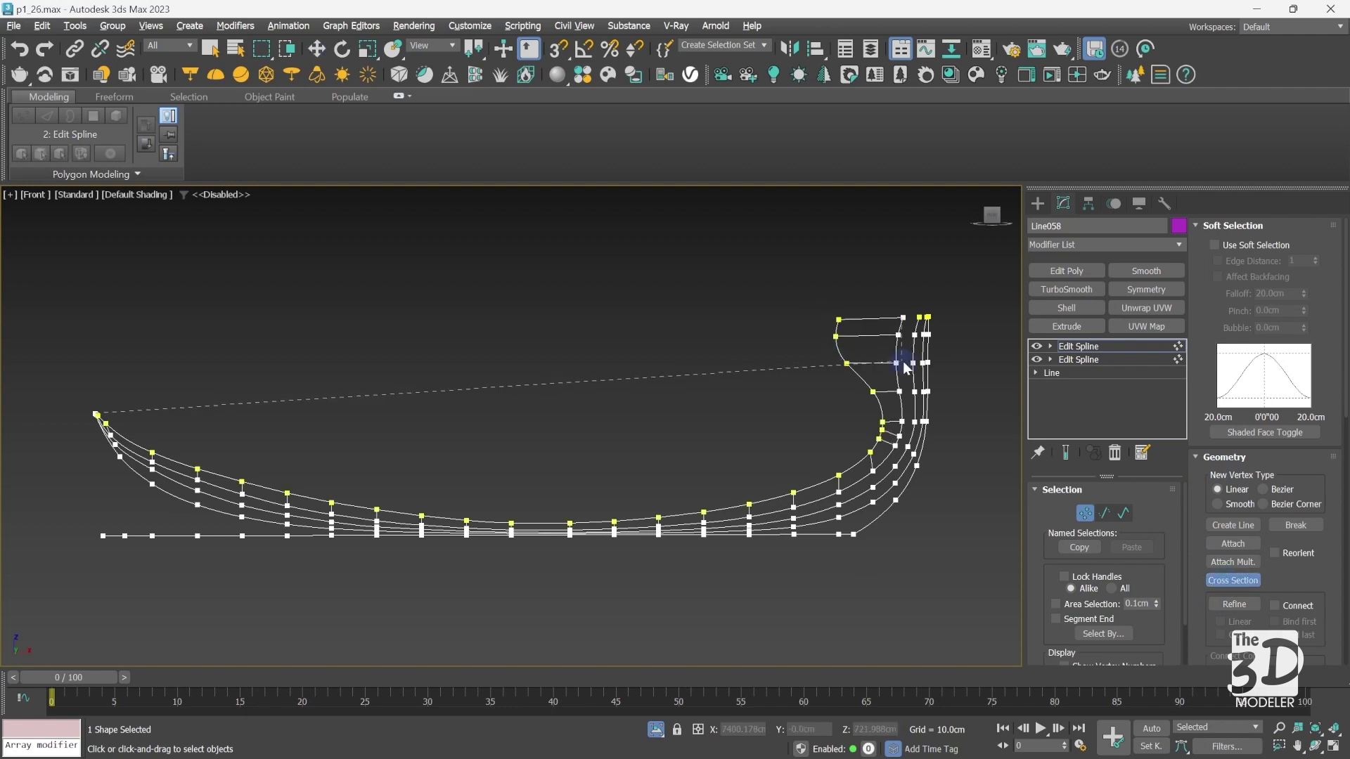
{"action": "left_click", "coordinate": [912, 363]}
{"action": "left_click", "coordinate": [925, 363]}
{"action": "key", "text": "w"}
{"action": "key", "text": "p"}
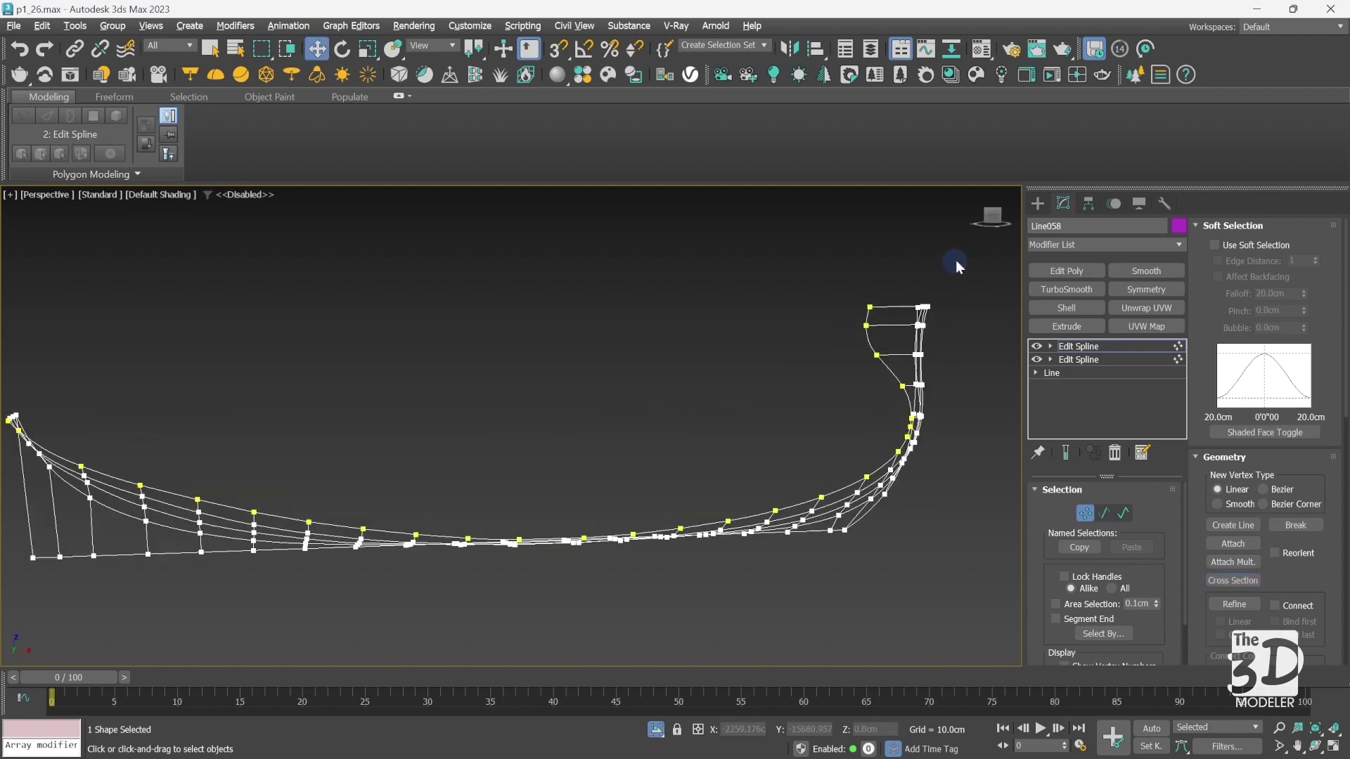
{"action": "left_click_drag", "start_coordinate": [991, 215], "coordinate": [925, 217]}
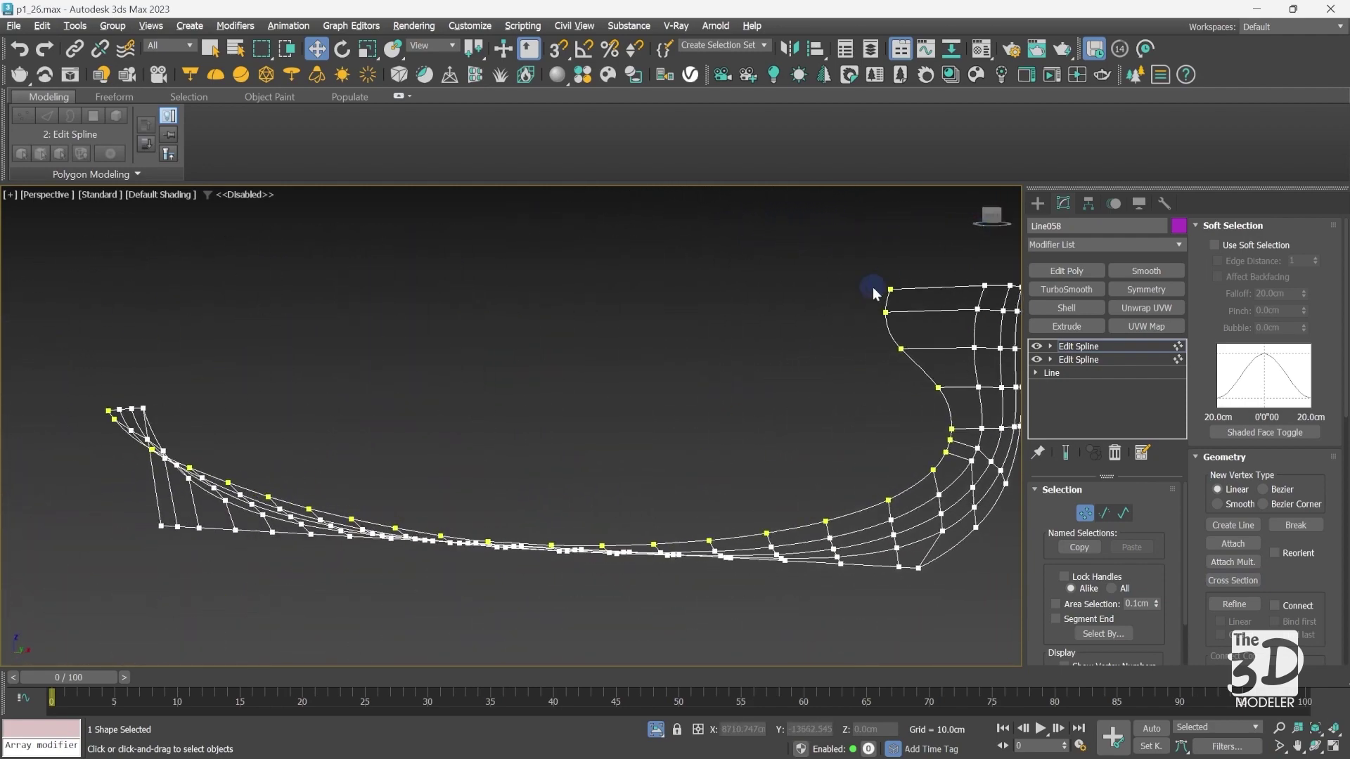
{"action": "key", "text": "f"}
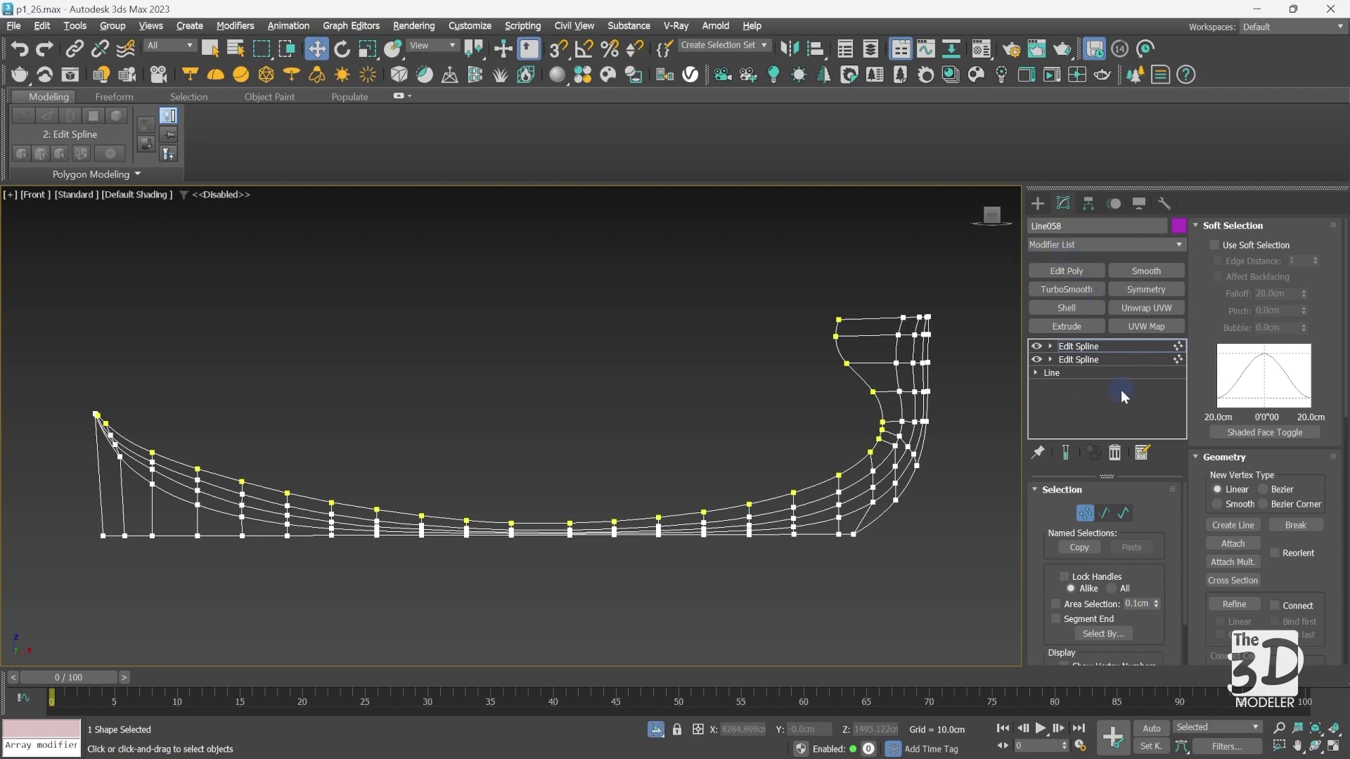
- Apply a Surface modifier above the upper Edit Spline and check the resulting lower-hull surface in perspective
{"action": "left_click", "coordinate": [1098, 360]}
{"action": "left_click", "coordinate": [1104, 348]}
{"action": "left_click", "coordinate": [1103, 347]}
{"action": "left_click", "coordinate": [1087, 241]}
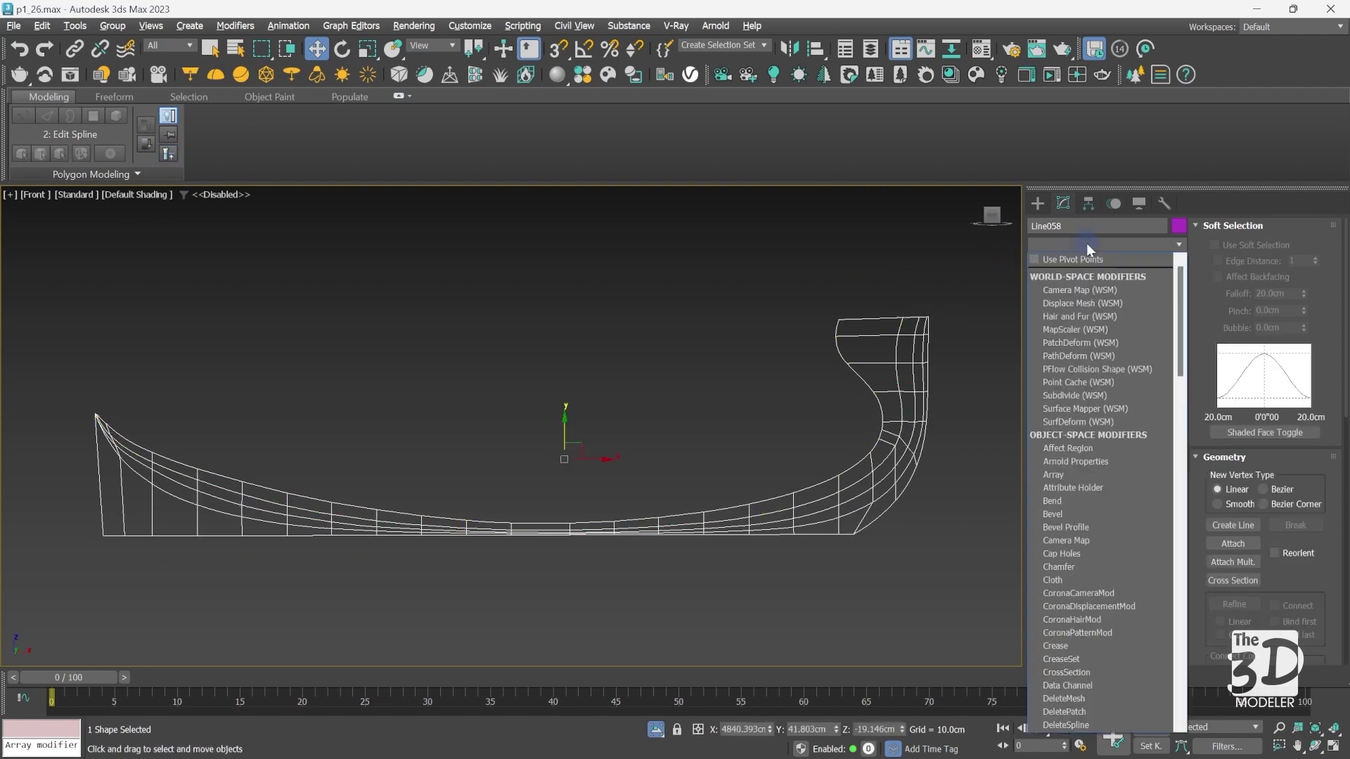
{"action": "type", "text": "sub"}
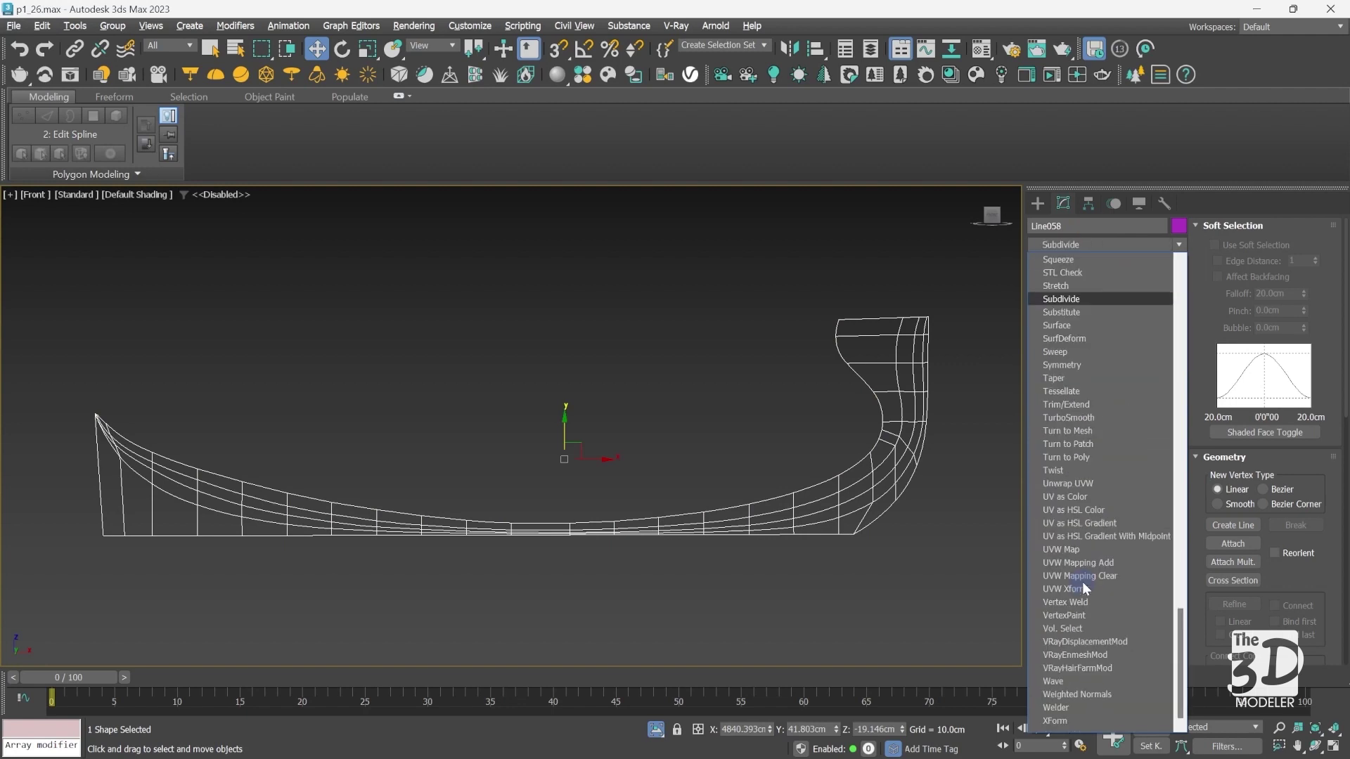
{"action": "left_click", "coordinate": [1069, 324]}
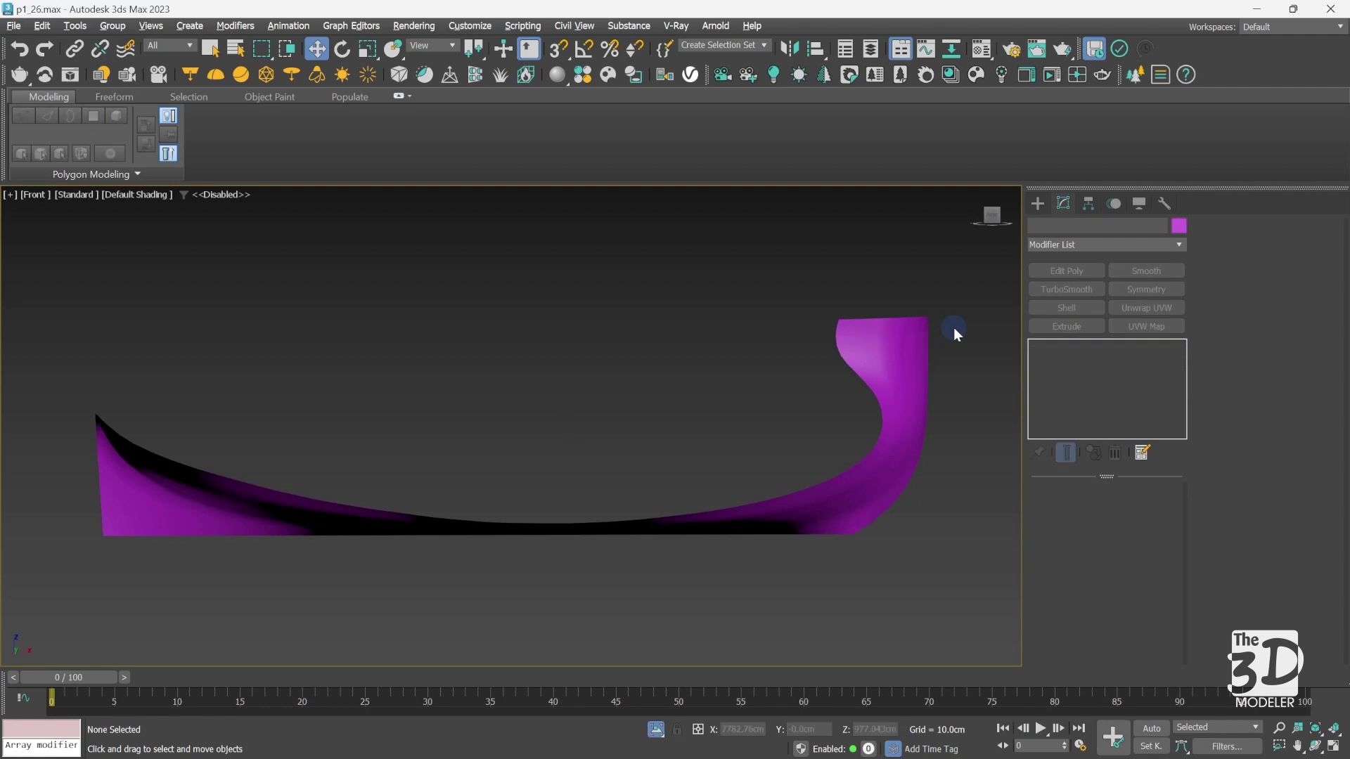
{"action": "key", "text": "p"}
{"action": "scroll", "coordinate": [813, 411], "scroll_direction": "down", "scroll_amount": 1}
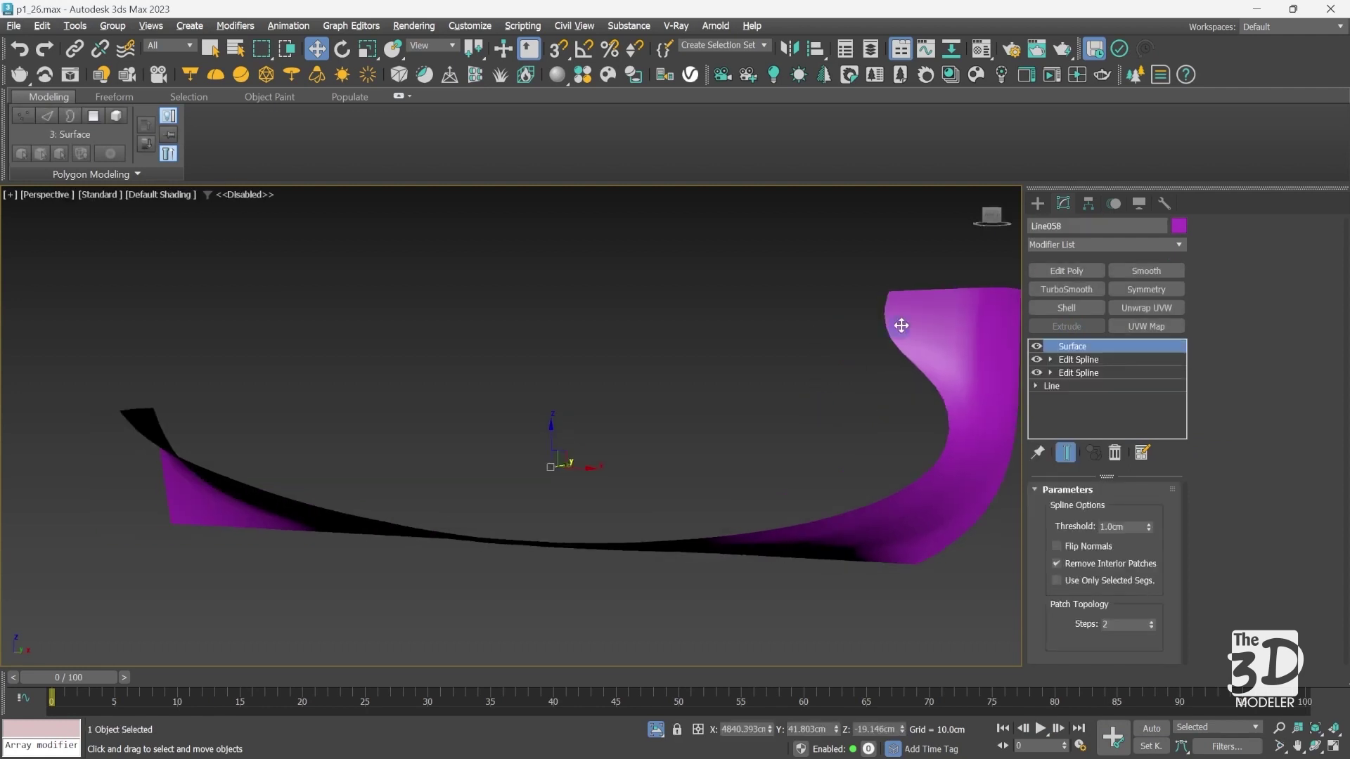
{"action": "left_click_drag", "start_coordinate": [991, 215], "coordinate": [118, 208]}
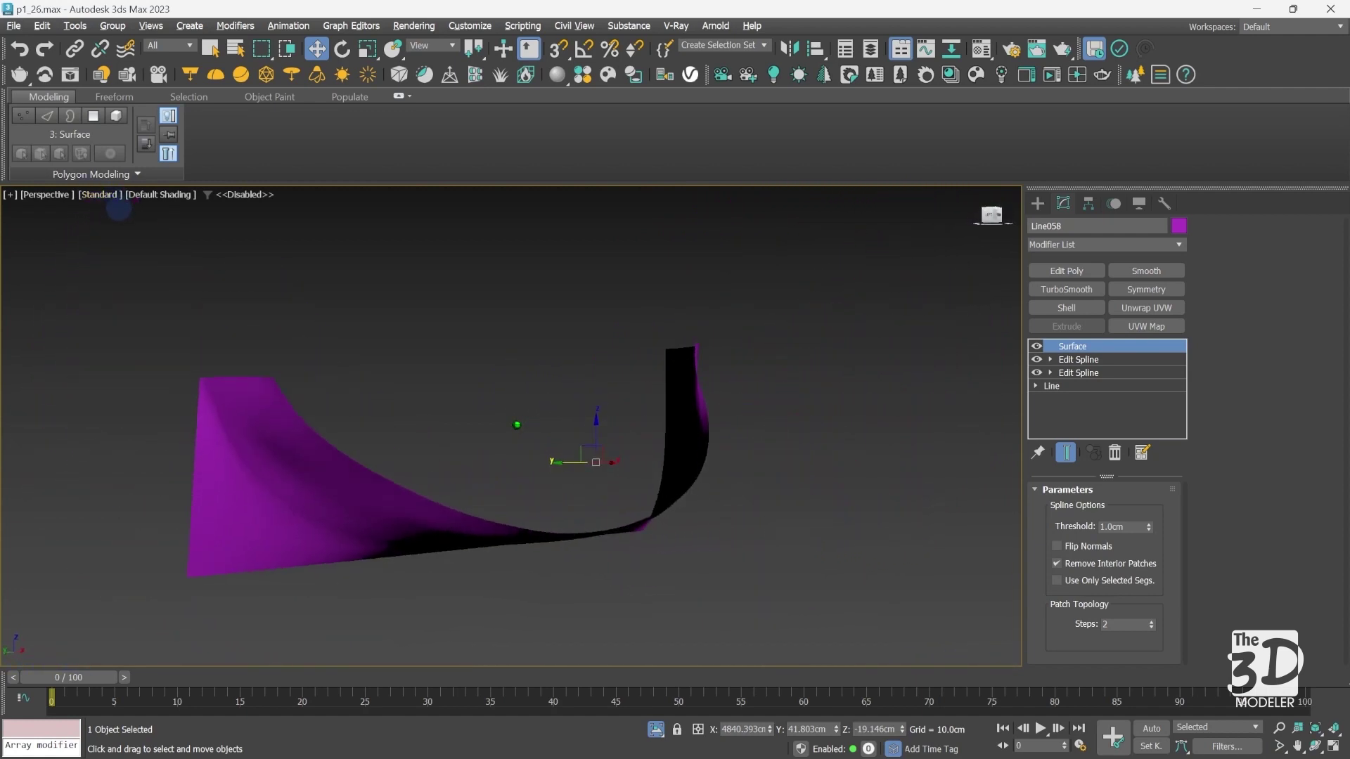
{"action": "key", "text": "f"}
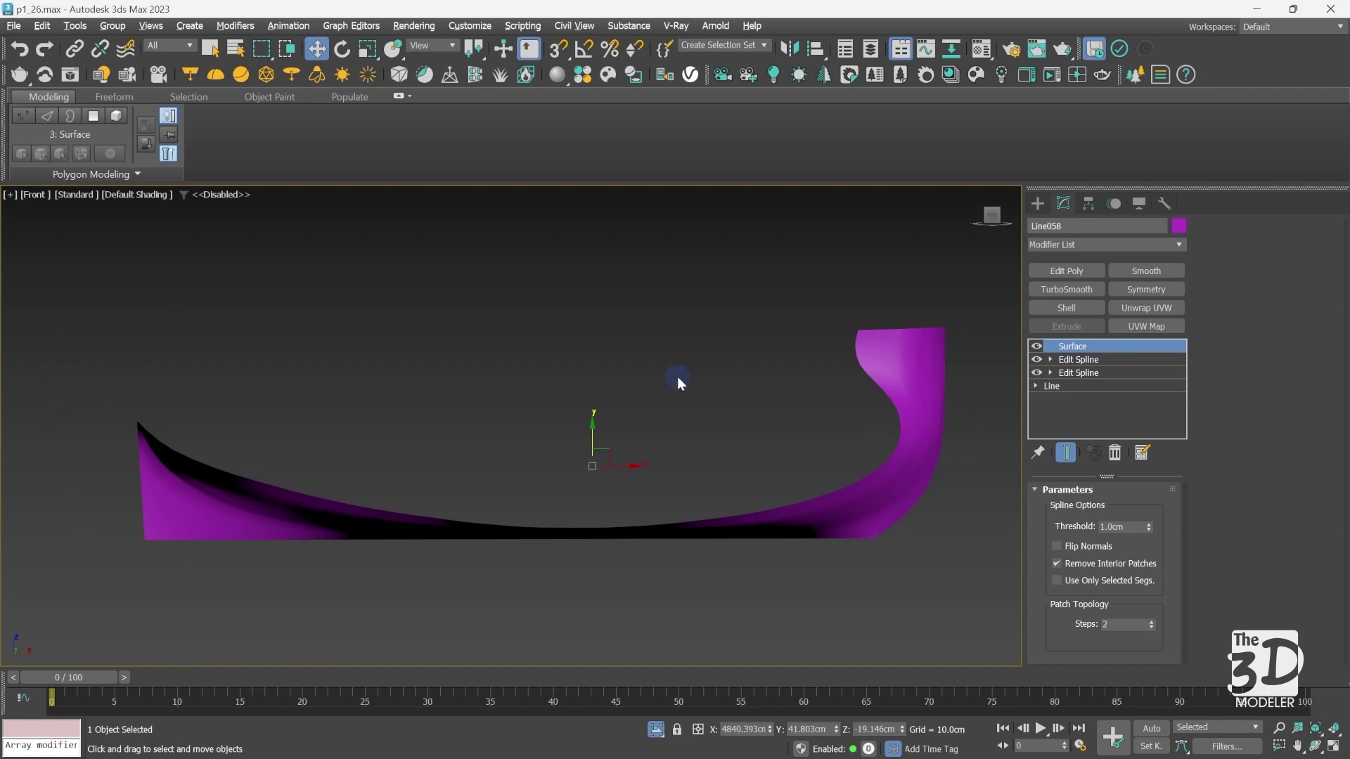
- End isolation, add the red hull to the selection, isolate it with the purple surface, and compare the two in perspective
{"action": "left_click", "coordinate": [655, 731]}
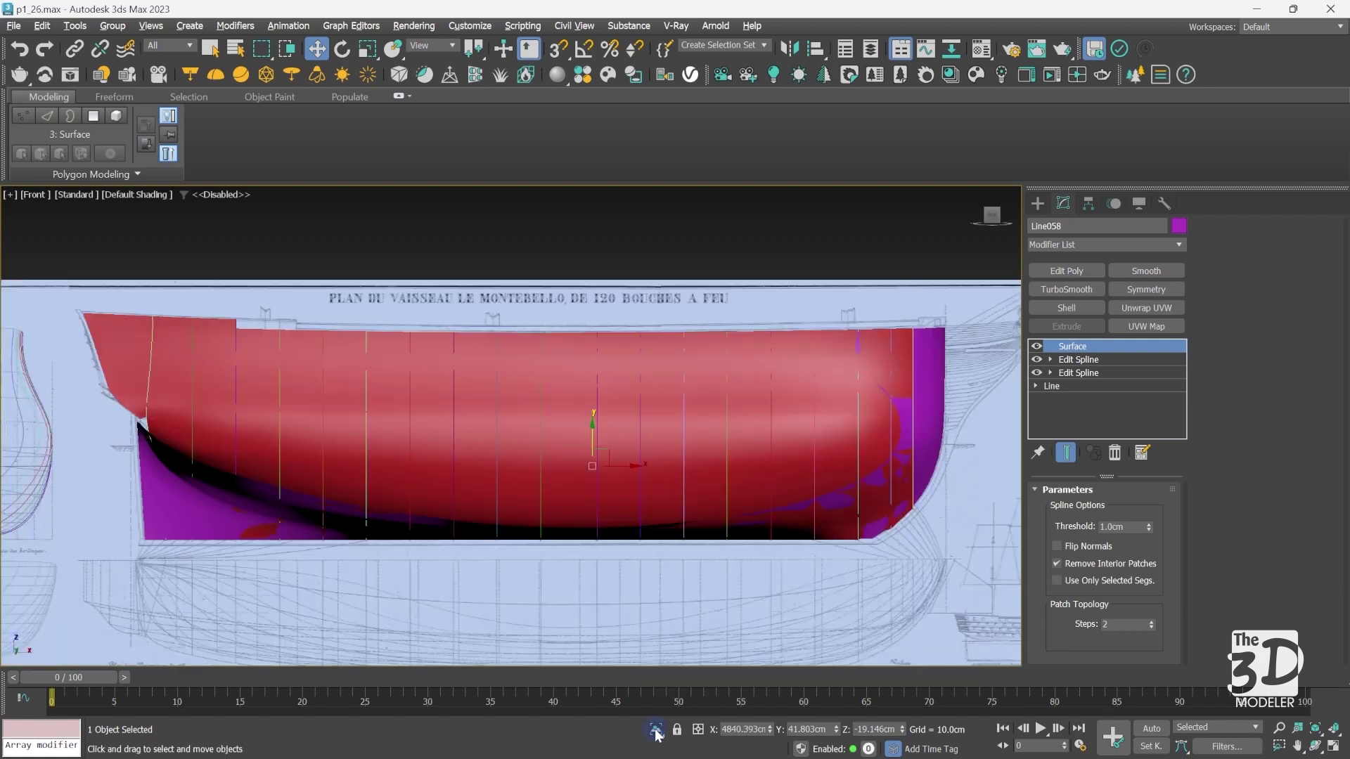
{"action": "left_click", "coordinate": [706, 359], "text": "ctrl"}
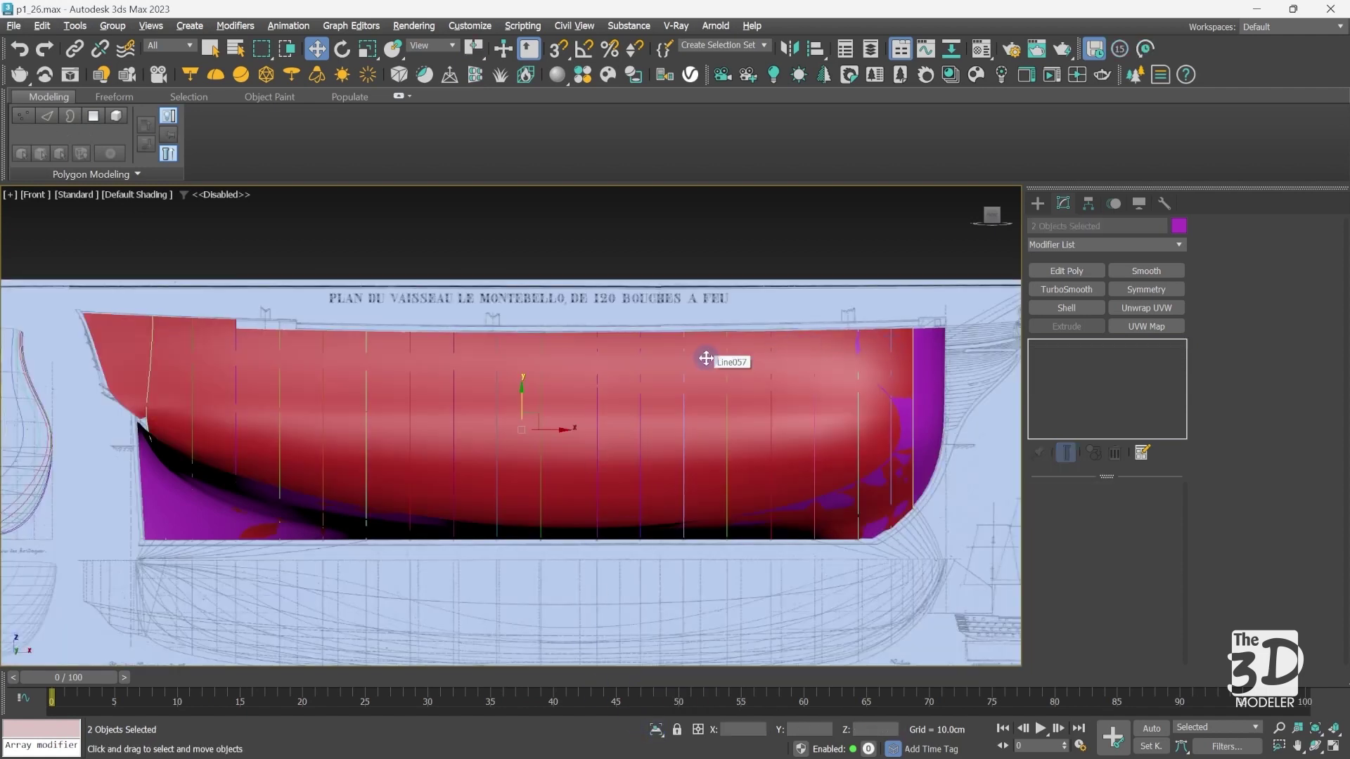
{"action": "key", "text": "alt+q"}
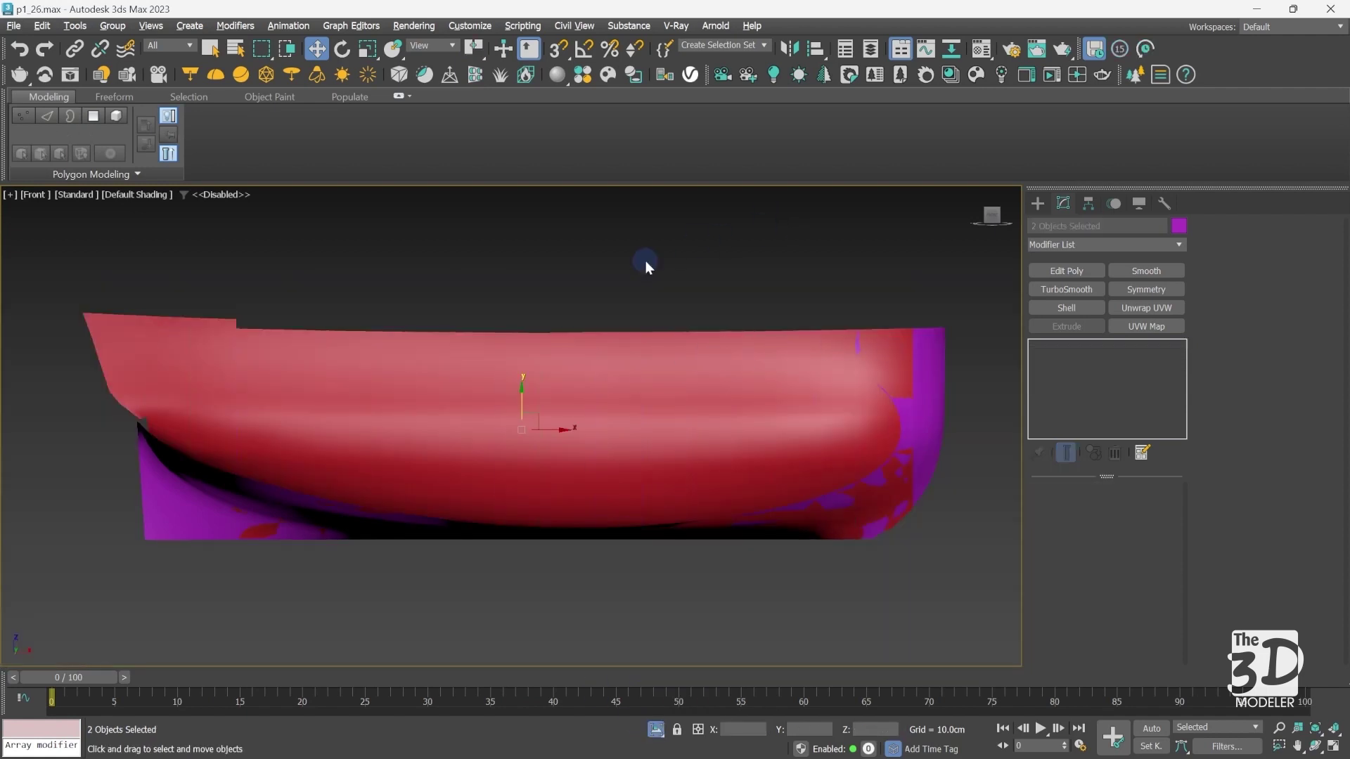
{"action": "key", "text": "shift+z"}
{"action": "key", "text": "shift+z"}
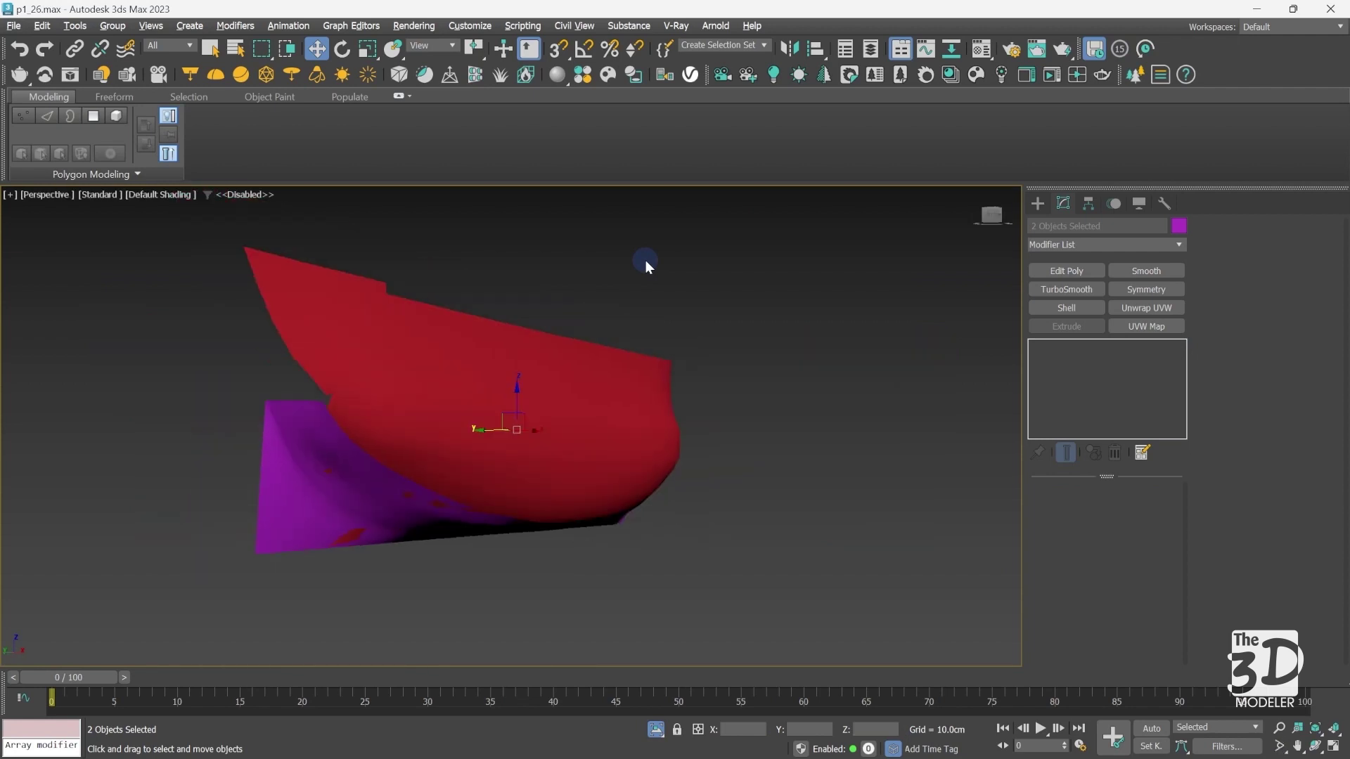
{"action": "key", "text": "shift+y"}
{"action": "key", "text": "shift+y"}
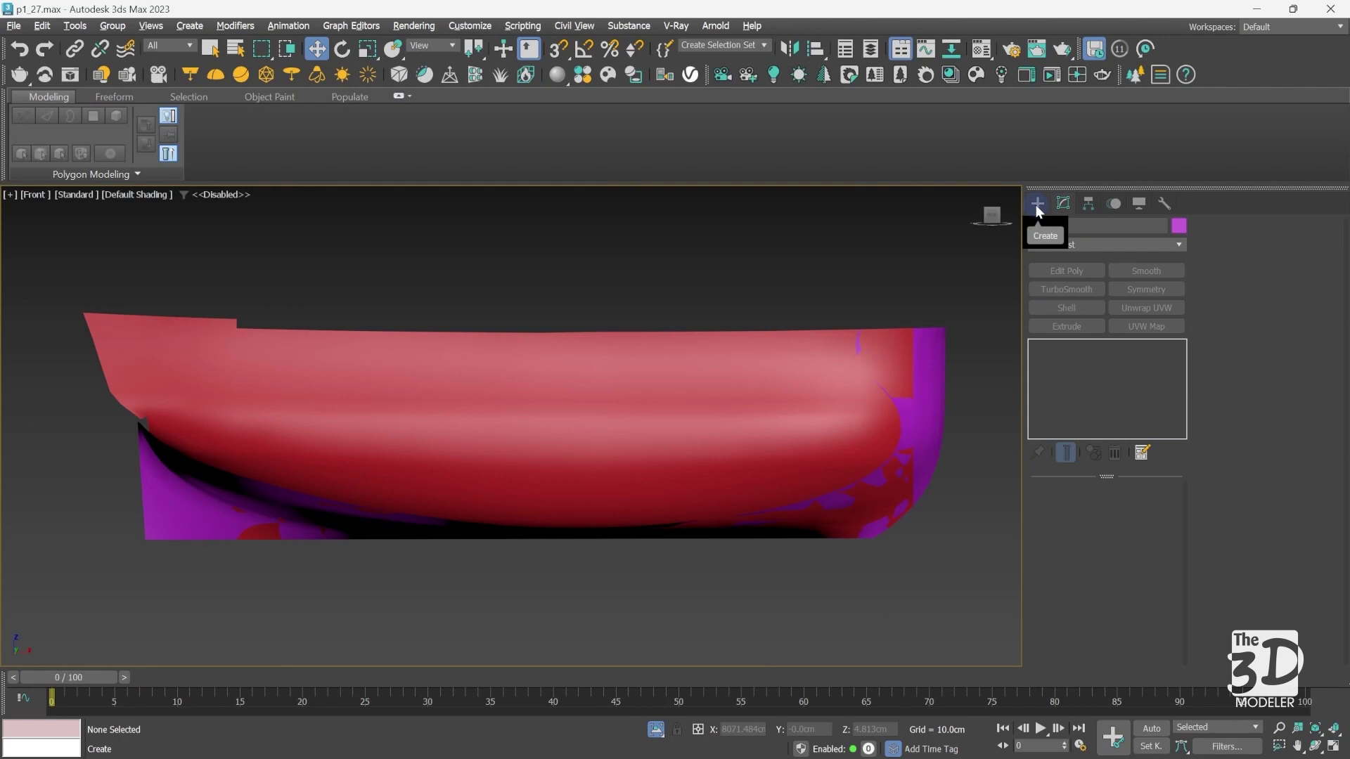
- Add an Edit Poly modifier to the red hull and to the purple reference surface, with edged faces displayed
{"action": "left_click", "coordinate": [118, 96]}
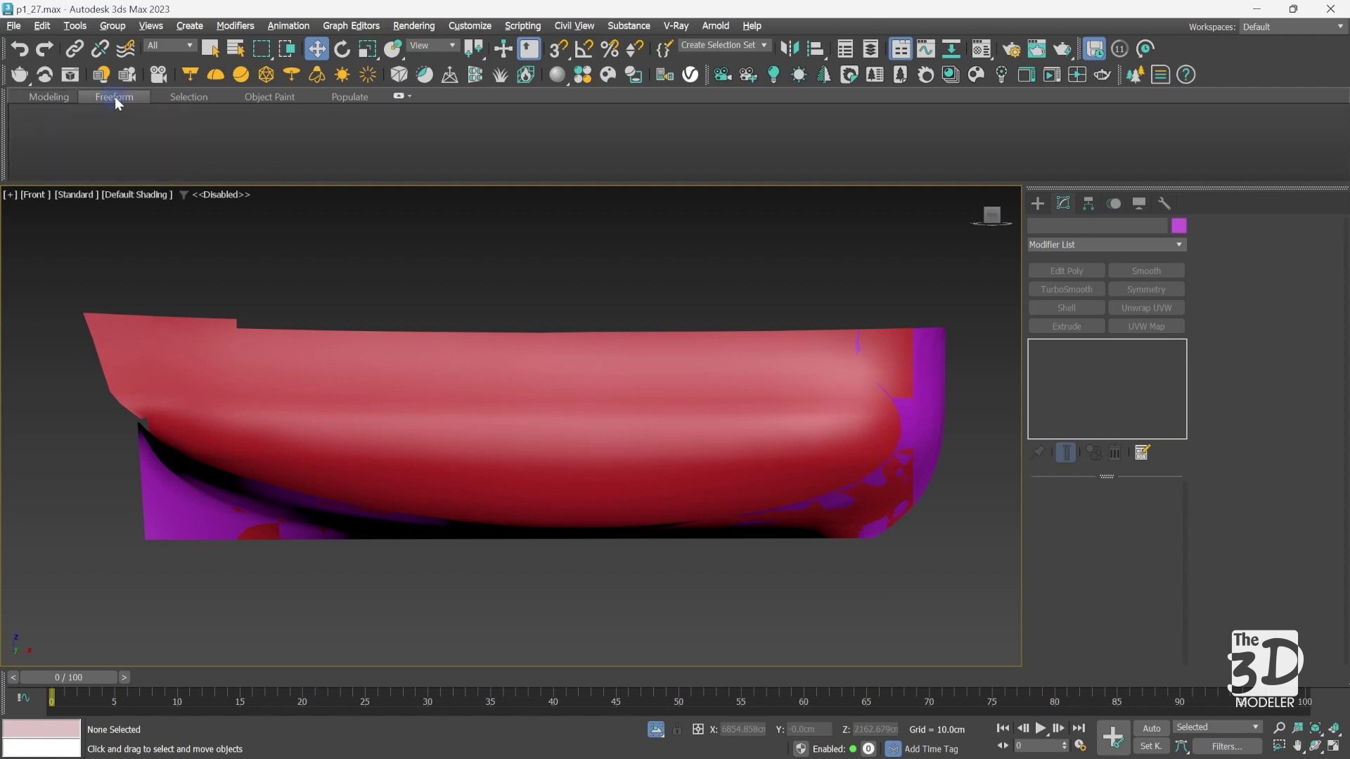
{"action": "left_click", "coordinate": [554, 340]}
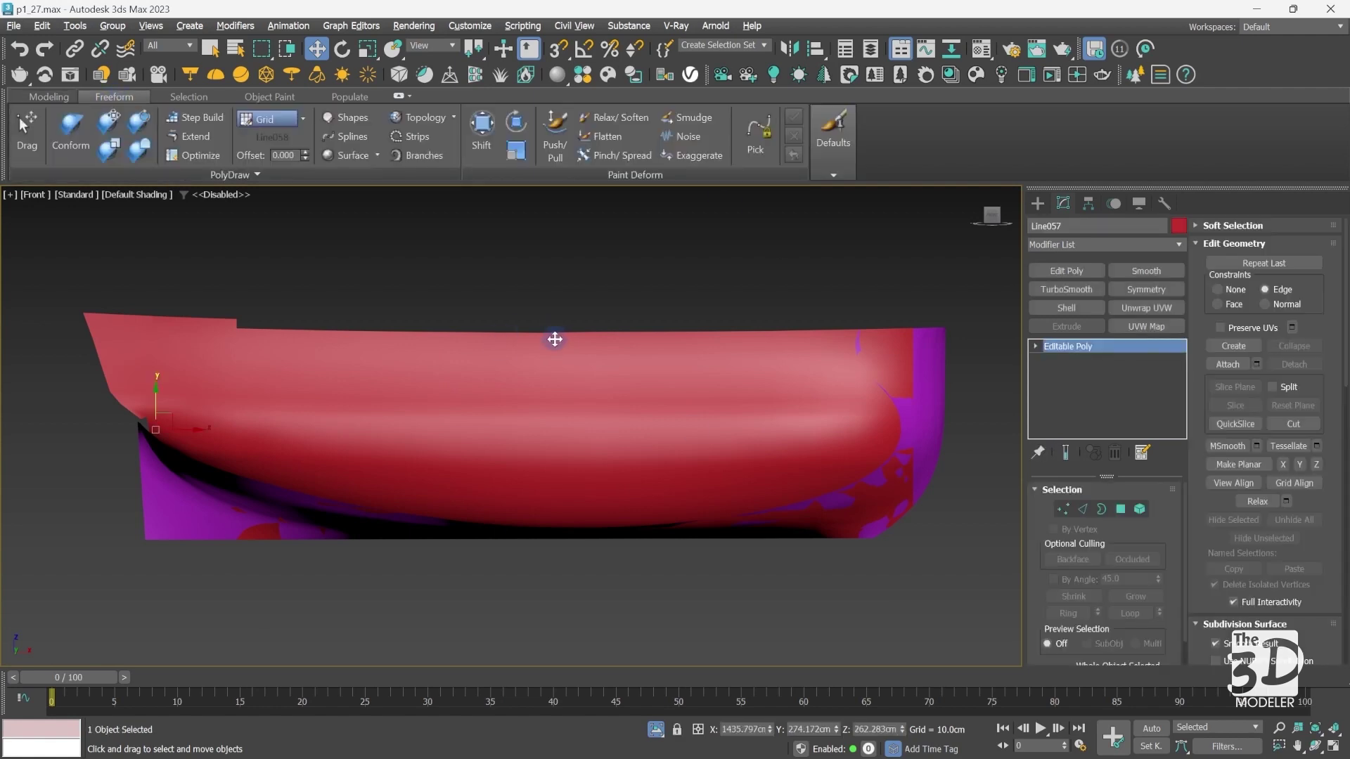
{"action": "left_click", "coordinate": [1067, 271]}
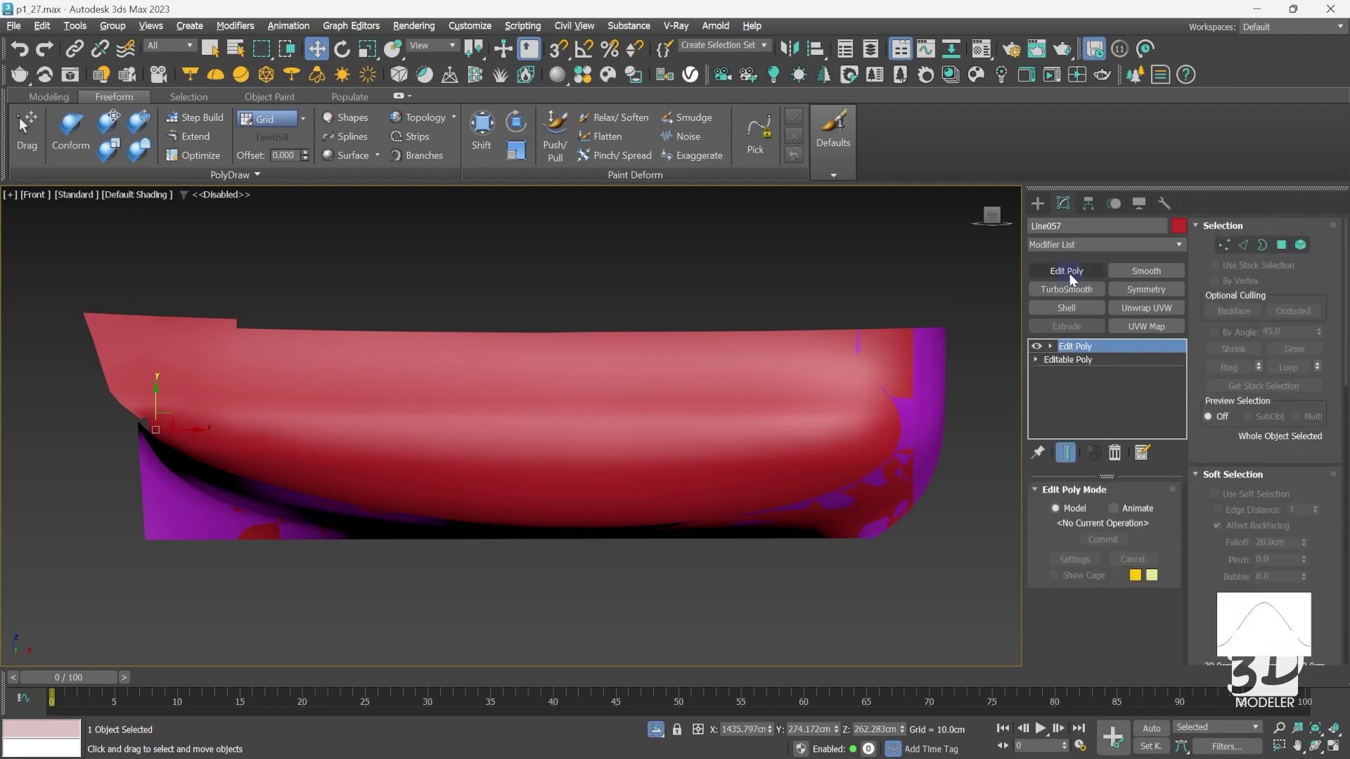
{"action": "key", "text": "F4"}
{"action": "left_click", "coordinate": [830, 327]}
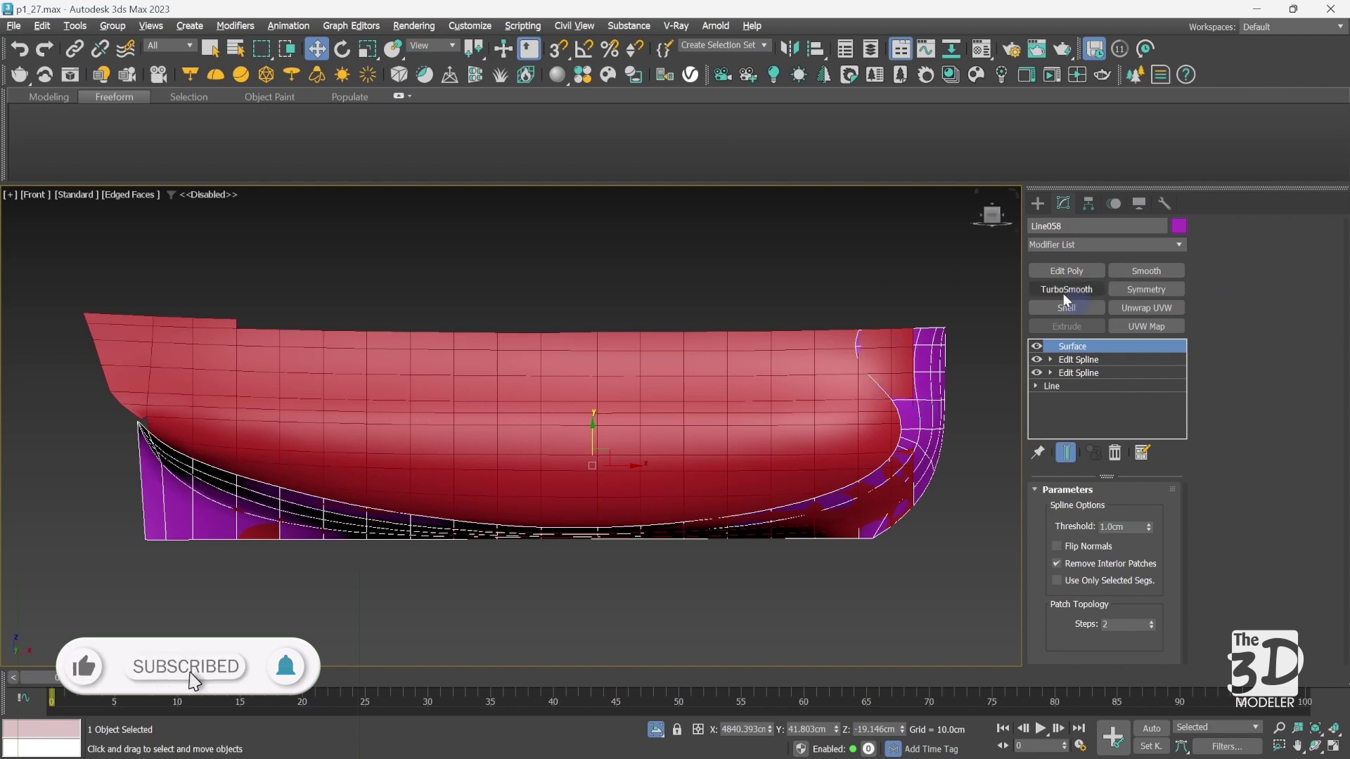
{"action": "left_click", "coordinate": [1055, 271]}
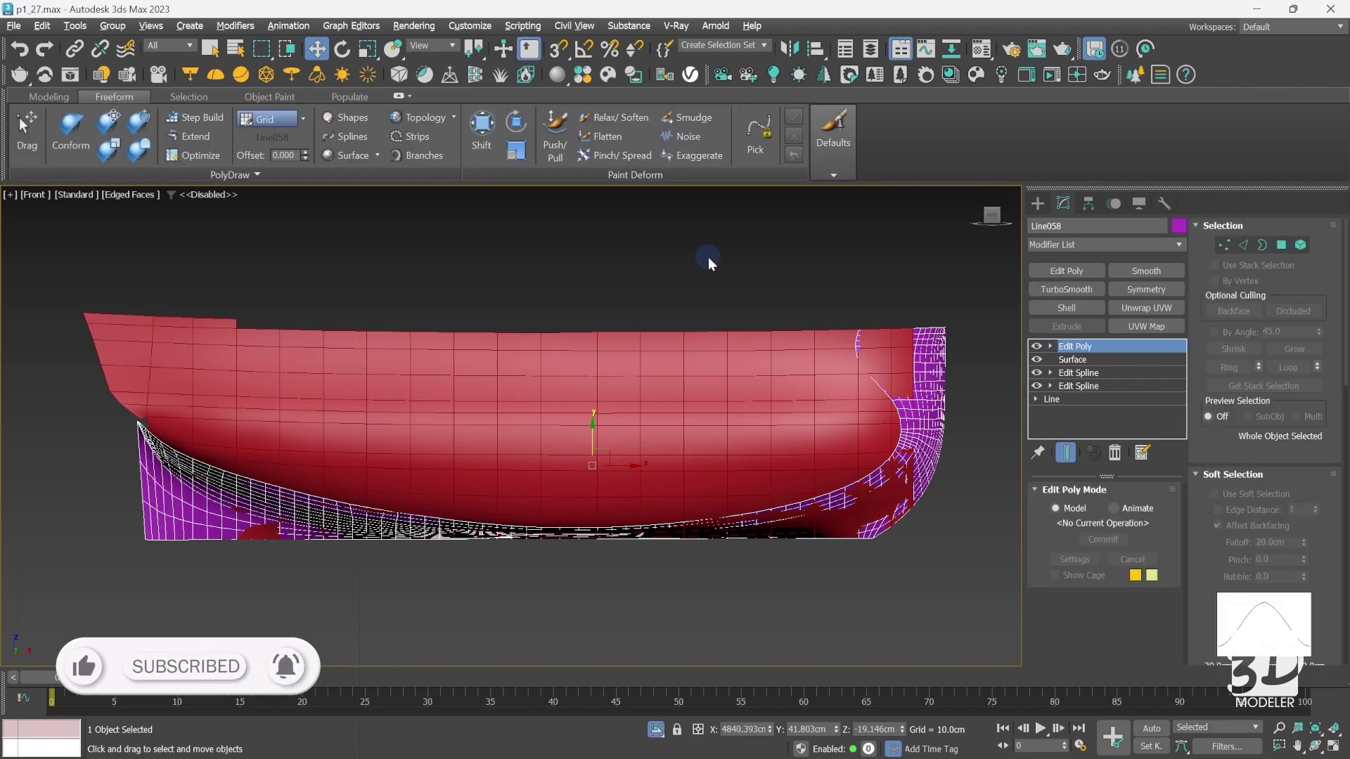
- For the red hull, set PolyDraw to draw on Surface and pick the purple reference surface as its target
{"action": "left_click", "coordinate": [445, 380]}
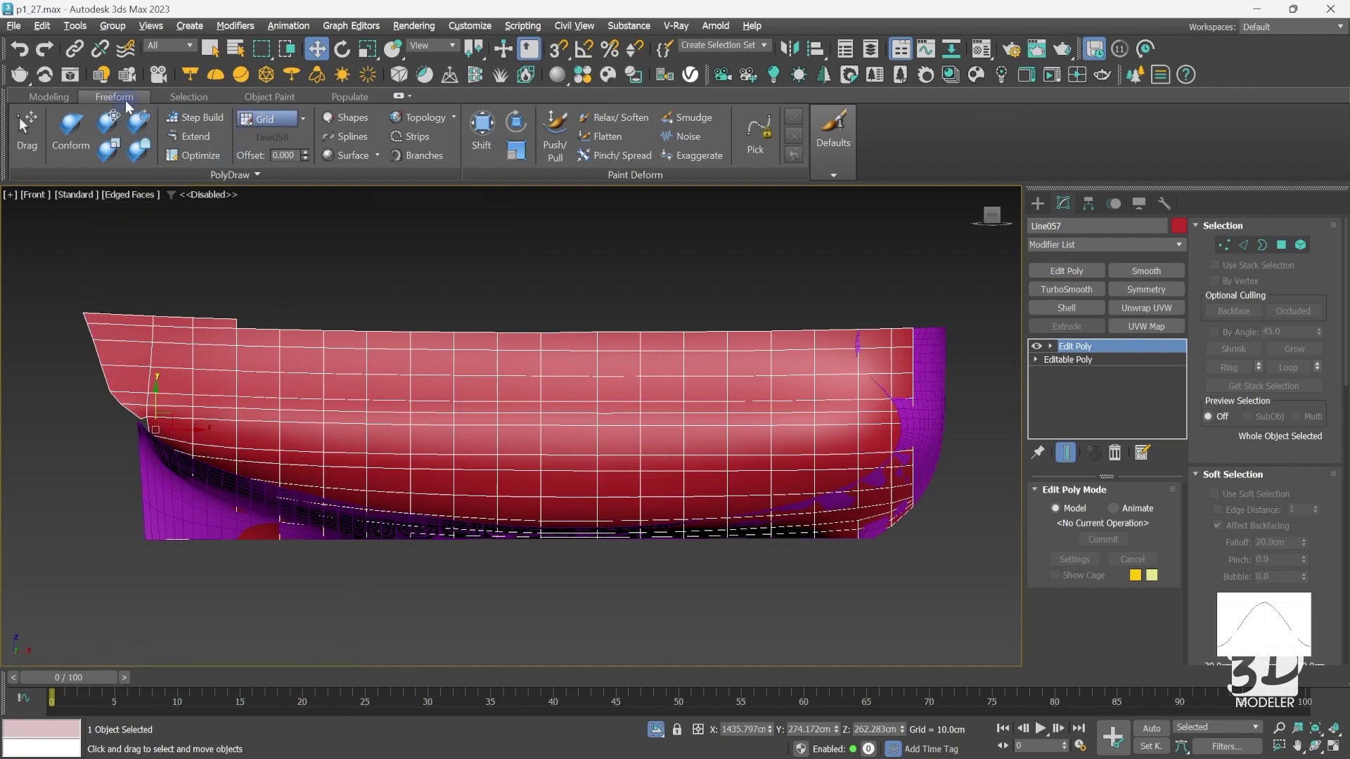
{"action": "left_click", "coordinate": [303, 120]}
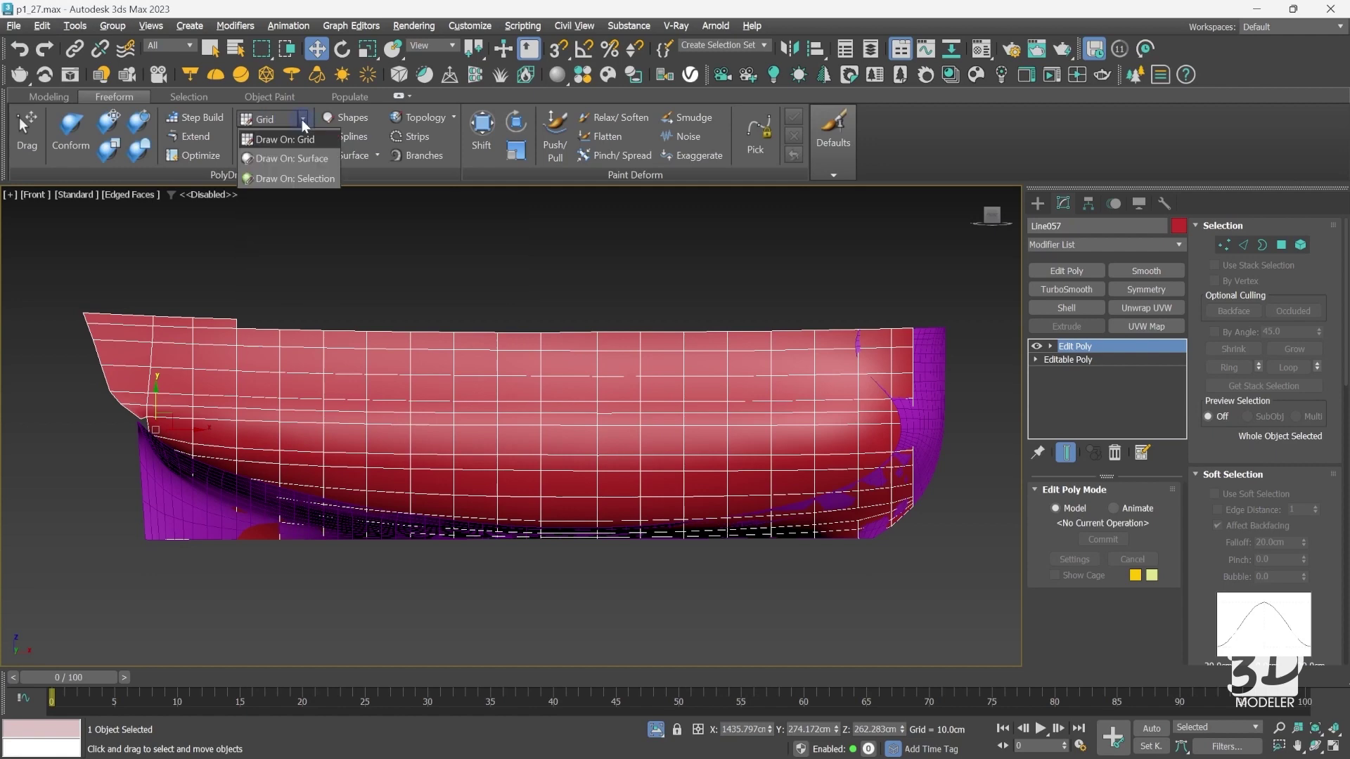
{"action": "left_click", "coordinate": [297, 159]}
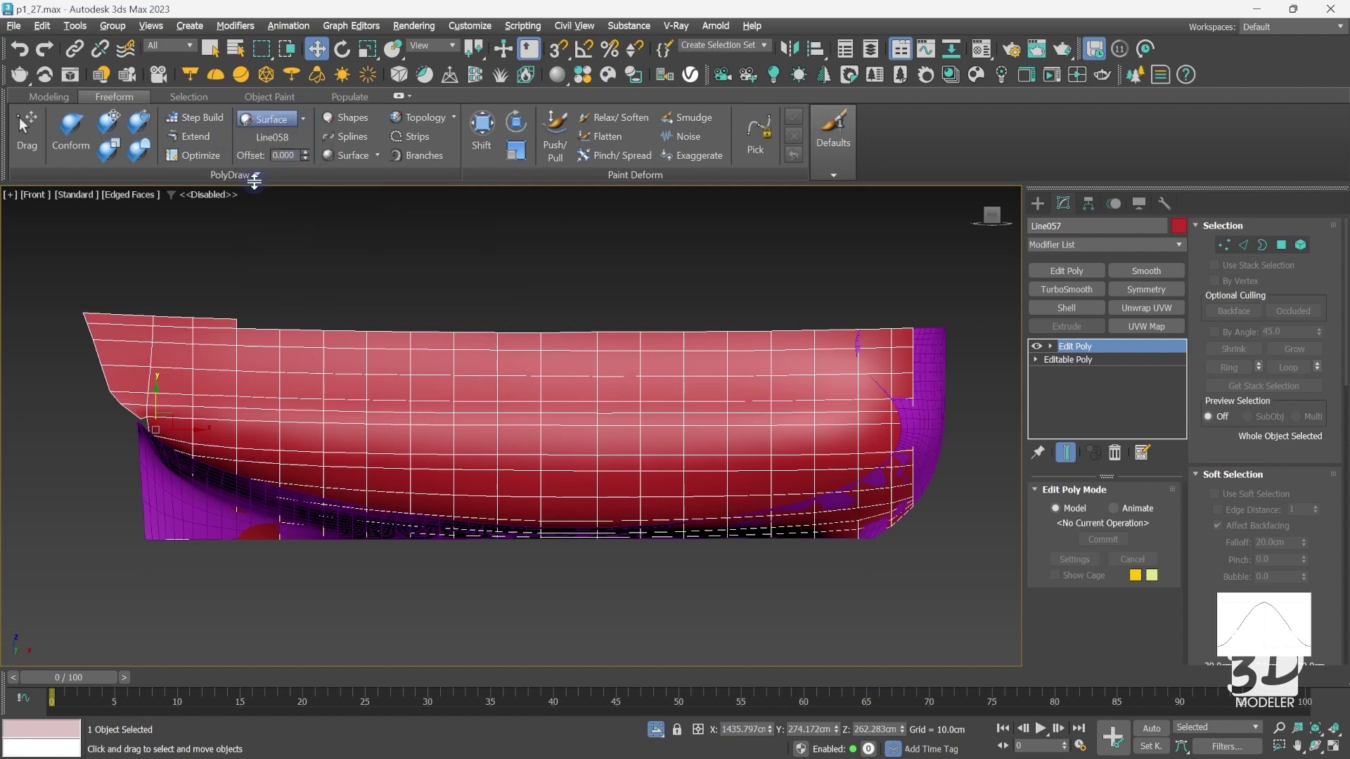
{"action": "left_click", "coordinate": [938, 367]}
{"action": "right_click", "coordinate": [407, 241]}
- At vertex level, use PolyDraw Extend to build the top row of four polygons from the hull's bow edge across the purple surface
{"action": "key", "text": "1"}
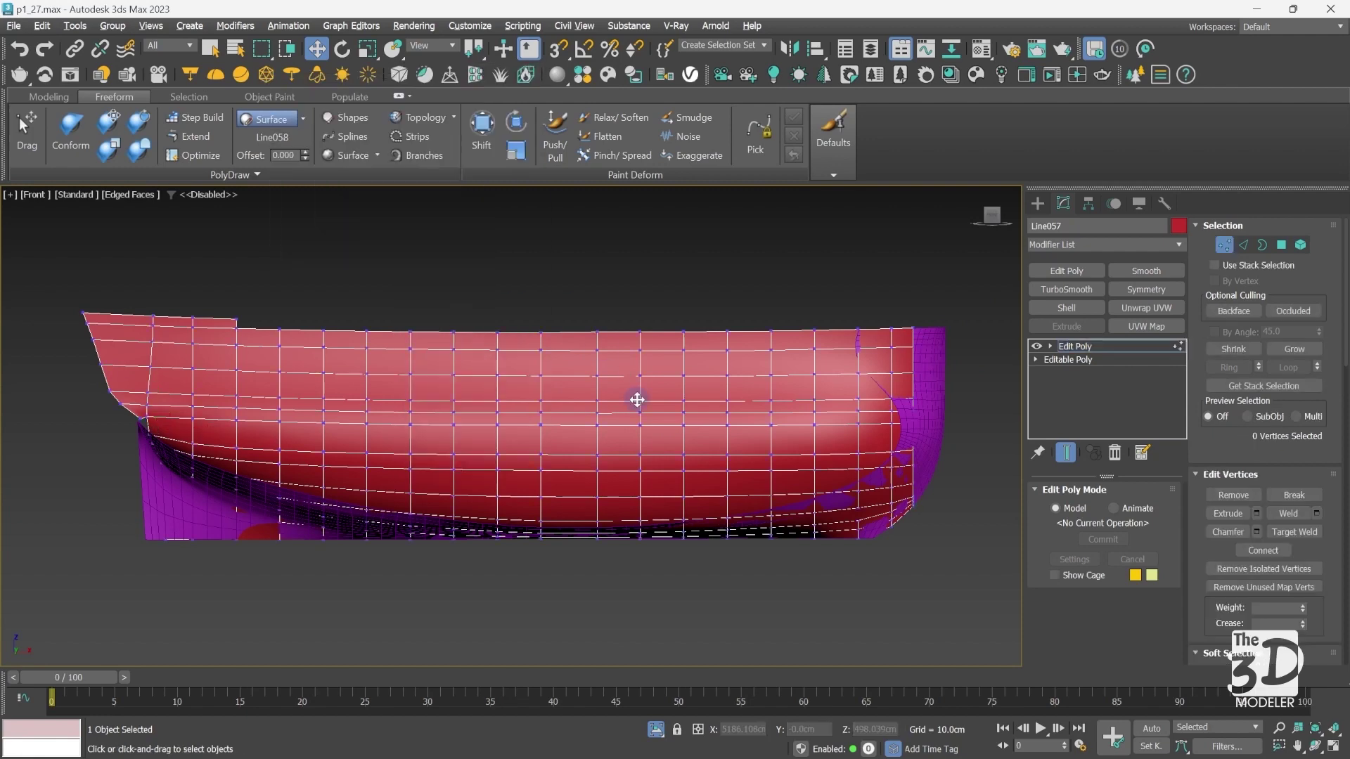
{"action": "left_click", "coordinate": [199, 140]}
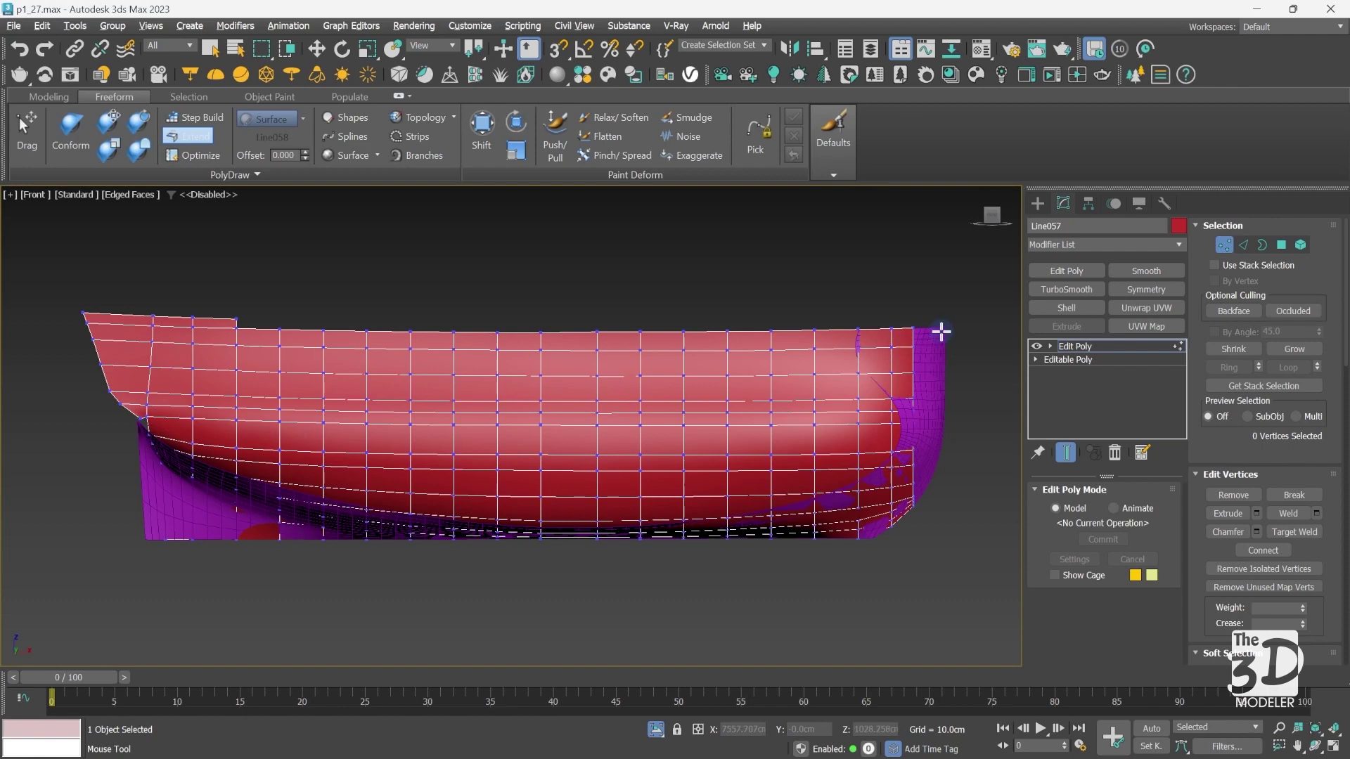
{"action": "scroll", "coordinate": [941, 332], "scroll_direction": "up", "scroll_amount": 8}
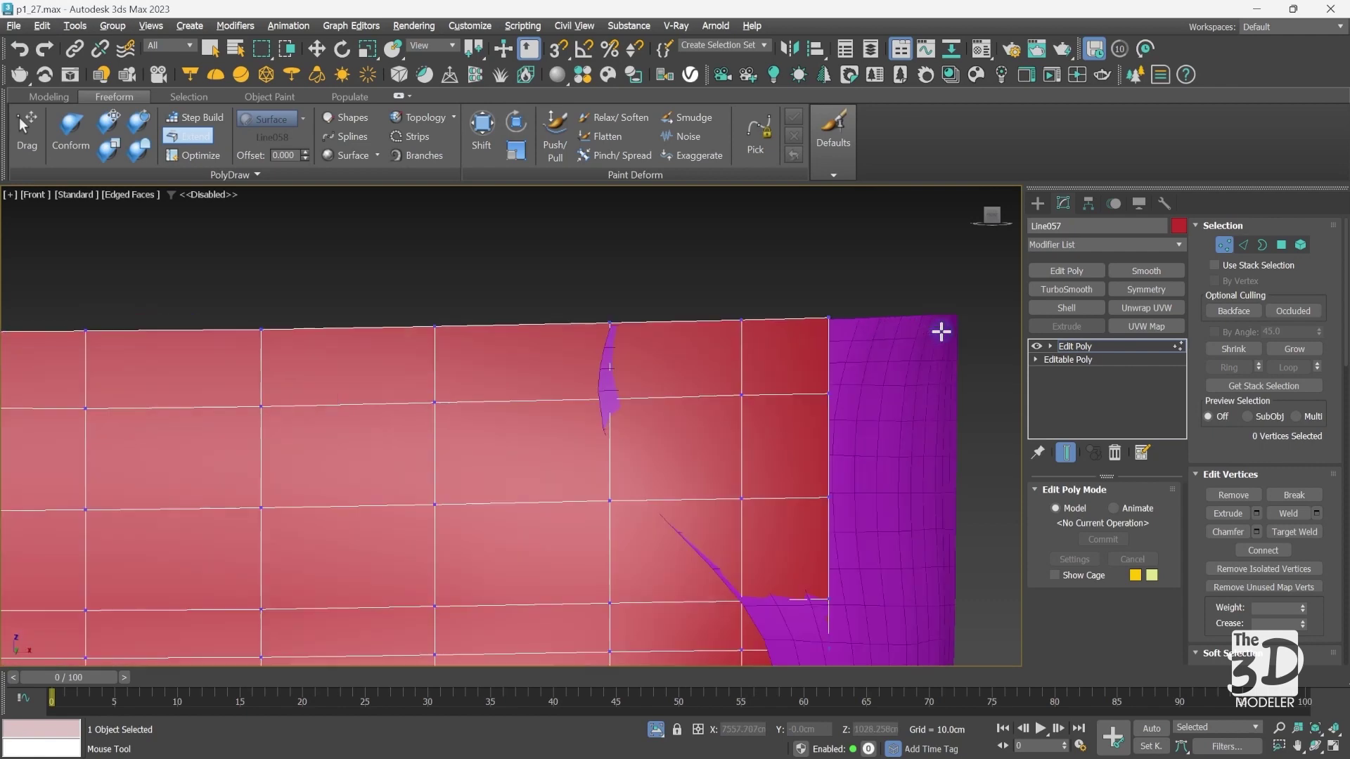
{"action": "middle_click_drag", "start_coordinate": [941, 332], "coordinate": [511, 426]}
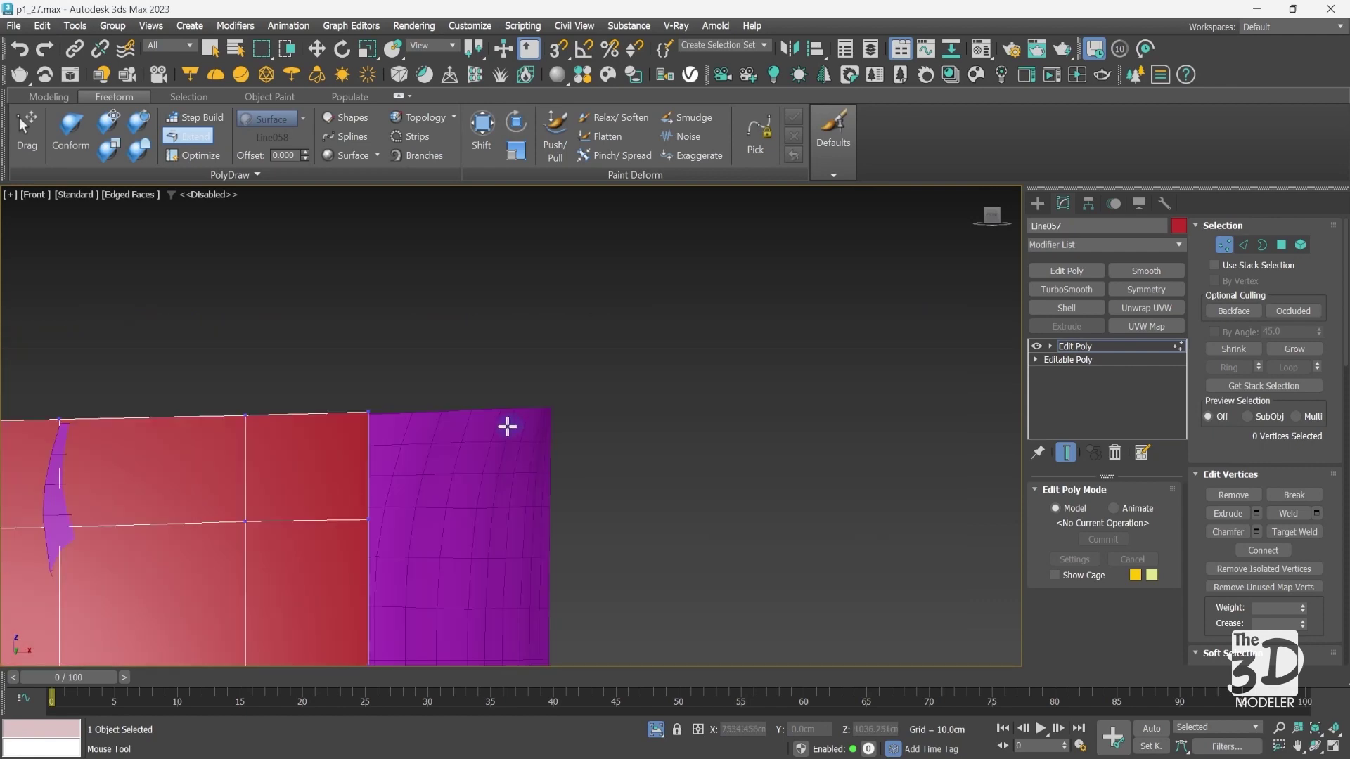
{"action": "left_click_drag", "start_coordinate": [366, 412], "coordinate": [434, 466]}
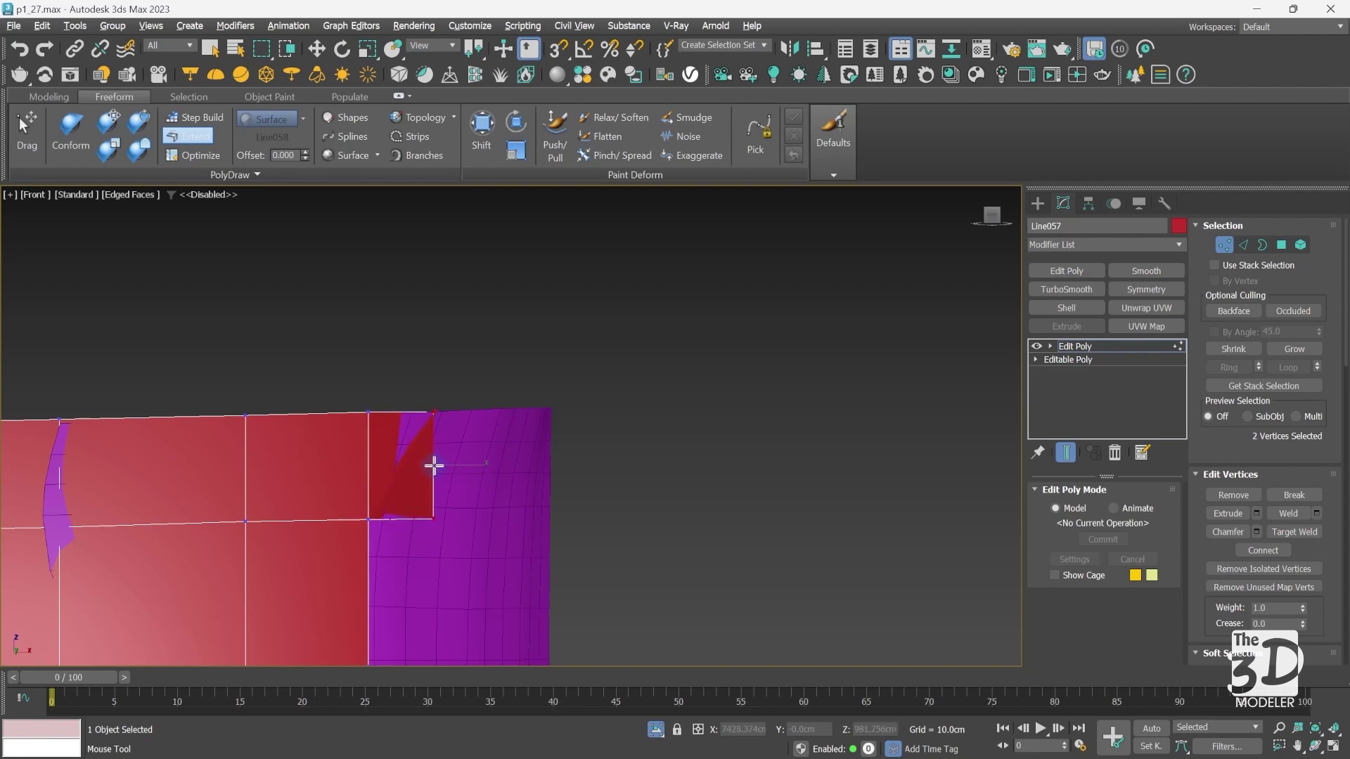
{"action": "left_click_drag", "start_coordinate": [434, 404], "coordinate": [479, 465]}
{"action": "left_click_drag", "start_coordinate": [478, 408], "coordinate": [511, 465]}
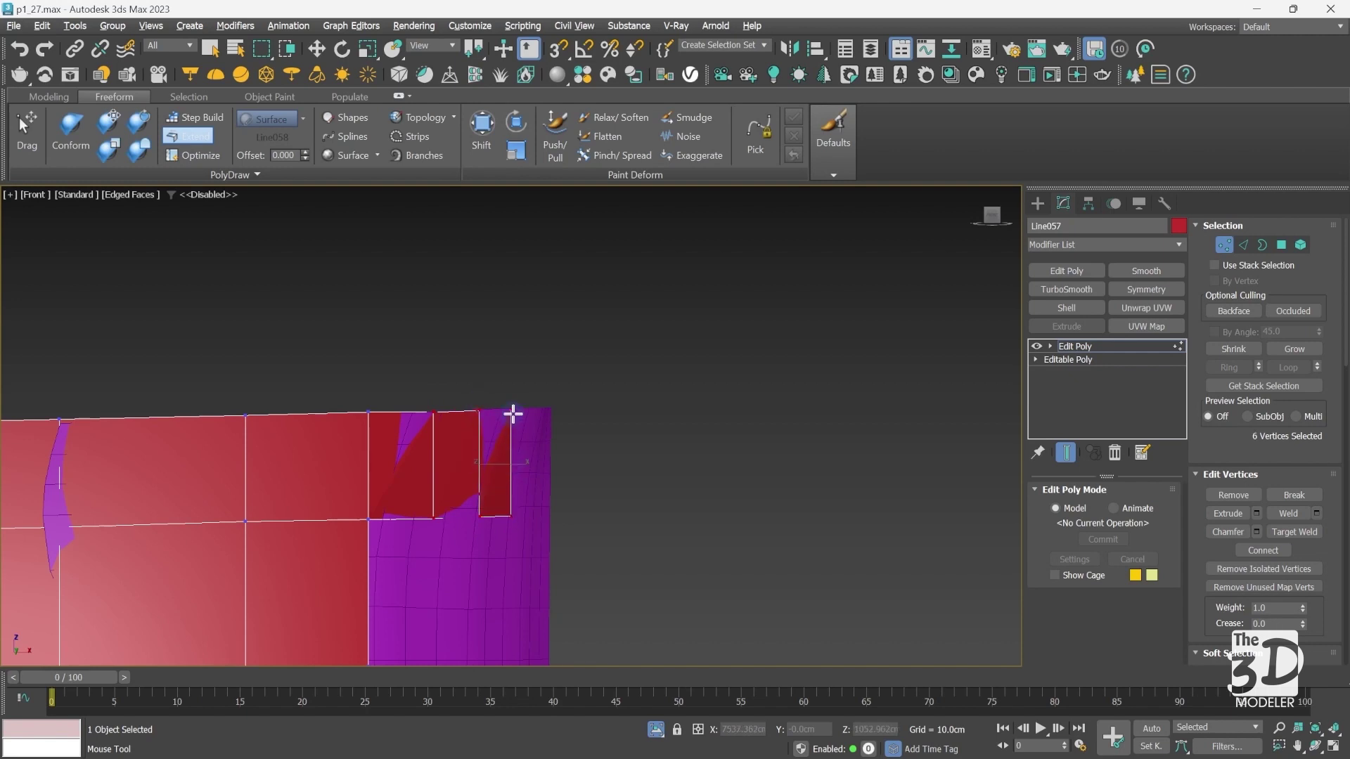
{"action": "left_click_drag", "start_coordinate": [513, 407], "coordinate": [549, 462]}
- Extend a second row of four polygons directly below the top row, reaching the bow edge of the purple surface
{"action": "middle_click_drag", "start_coordinate": [394, 563], "coordinate": [509, 424]}
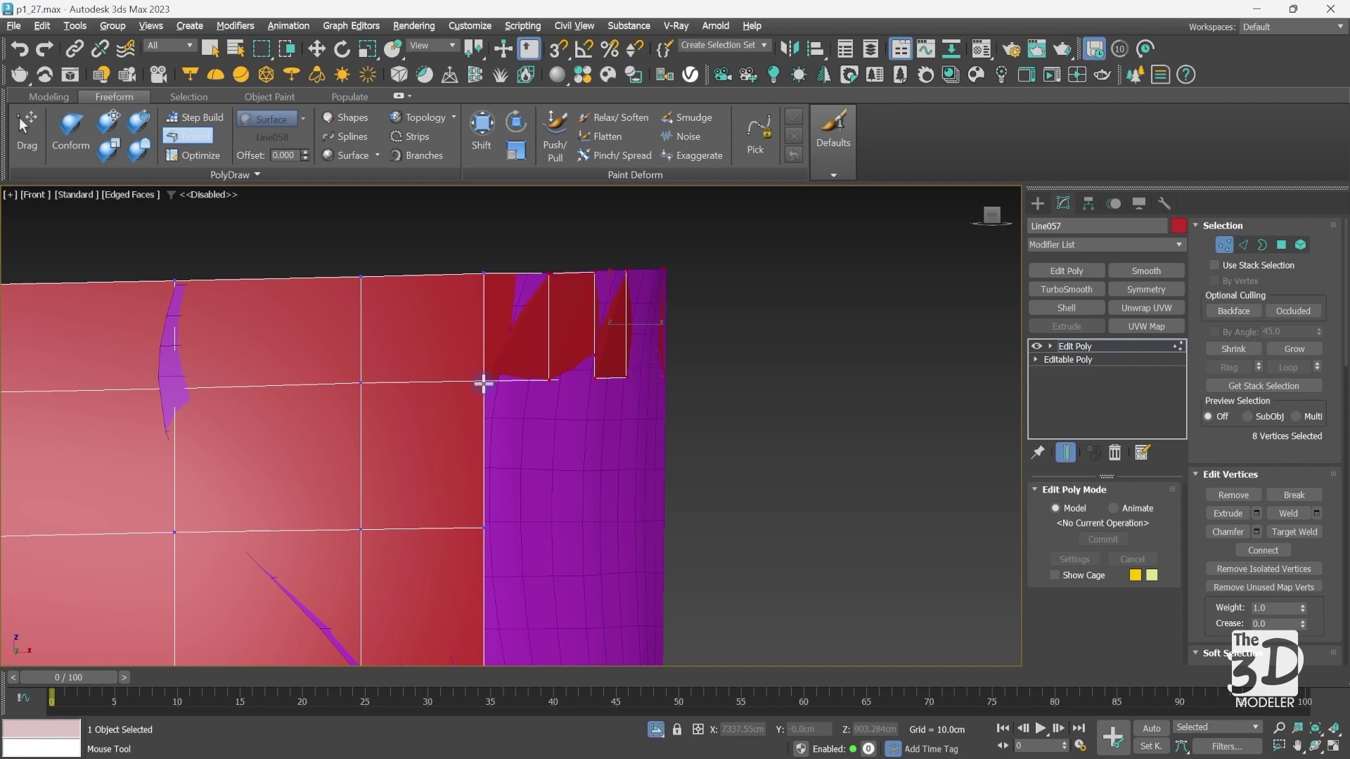
{"action": "left_click_drag", "start_coordinate": [484, 383], "coordinate": [547, 525]}
{"action": "left_click_drag", "start_coordinate": [553, 380], "coordinate": [589, 525]}
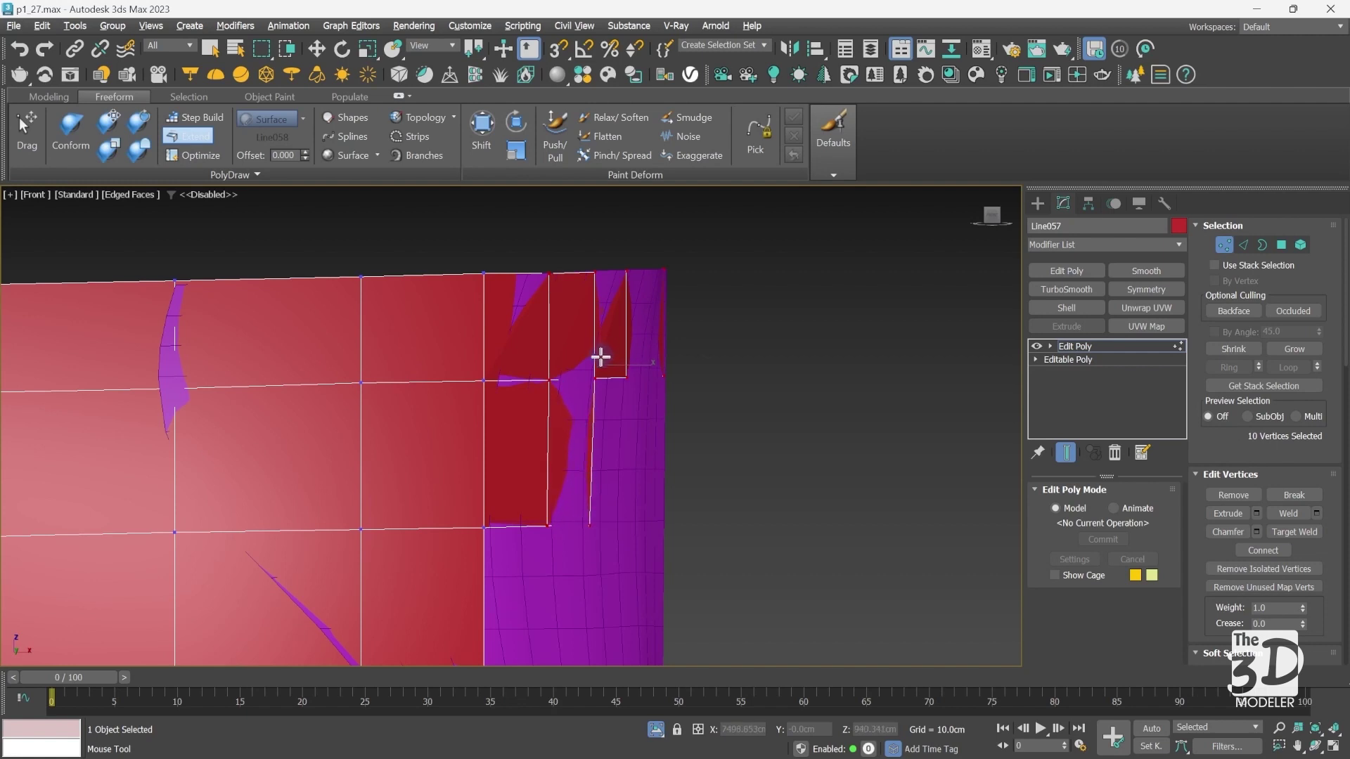
{"action": "left_click_drag", "start_coordinate": [597, 373], "coordinate": [623, 521]}
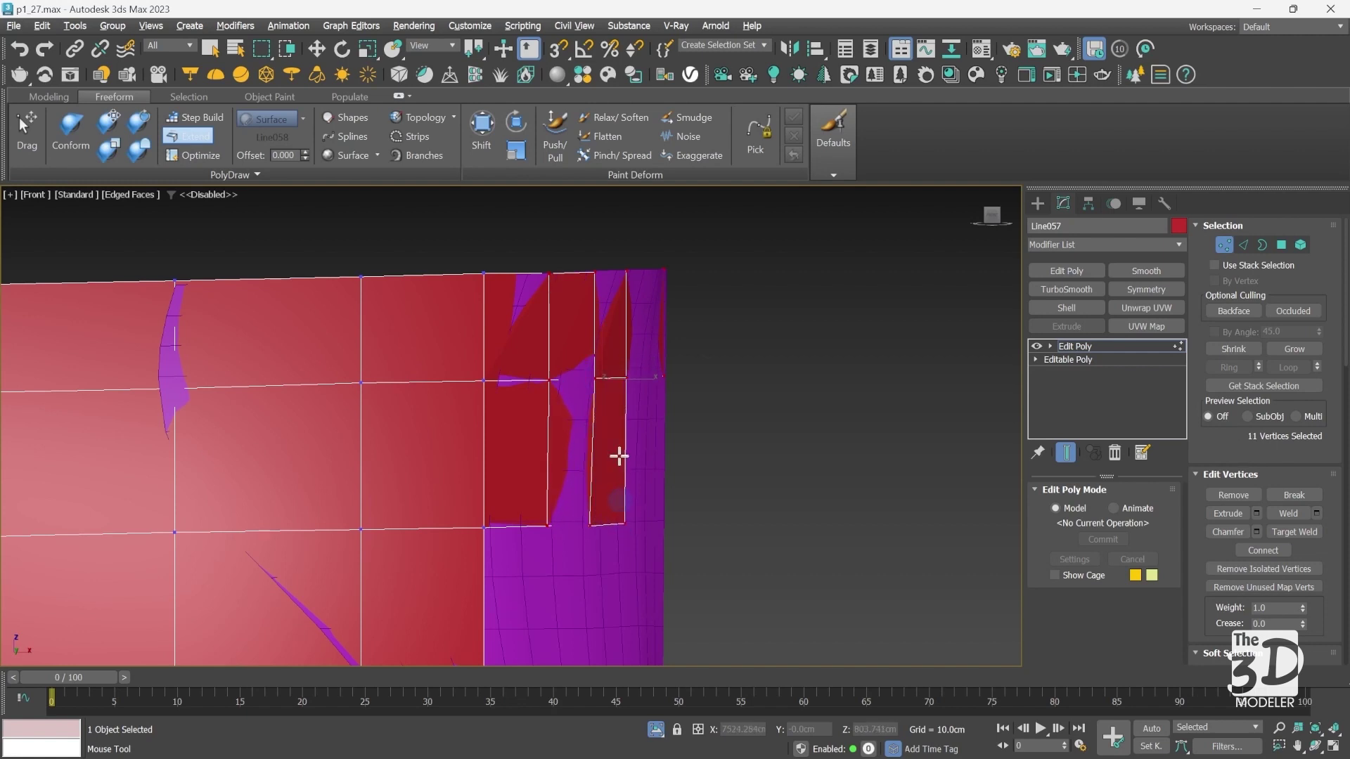
{"action": "left_click_drag", "start_coordinate": [624, 377], "coordinate": [663, 525]}
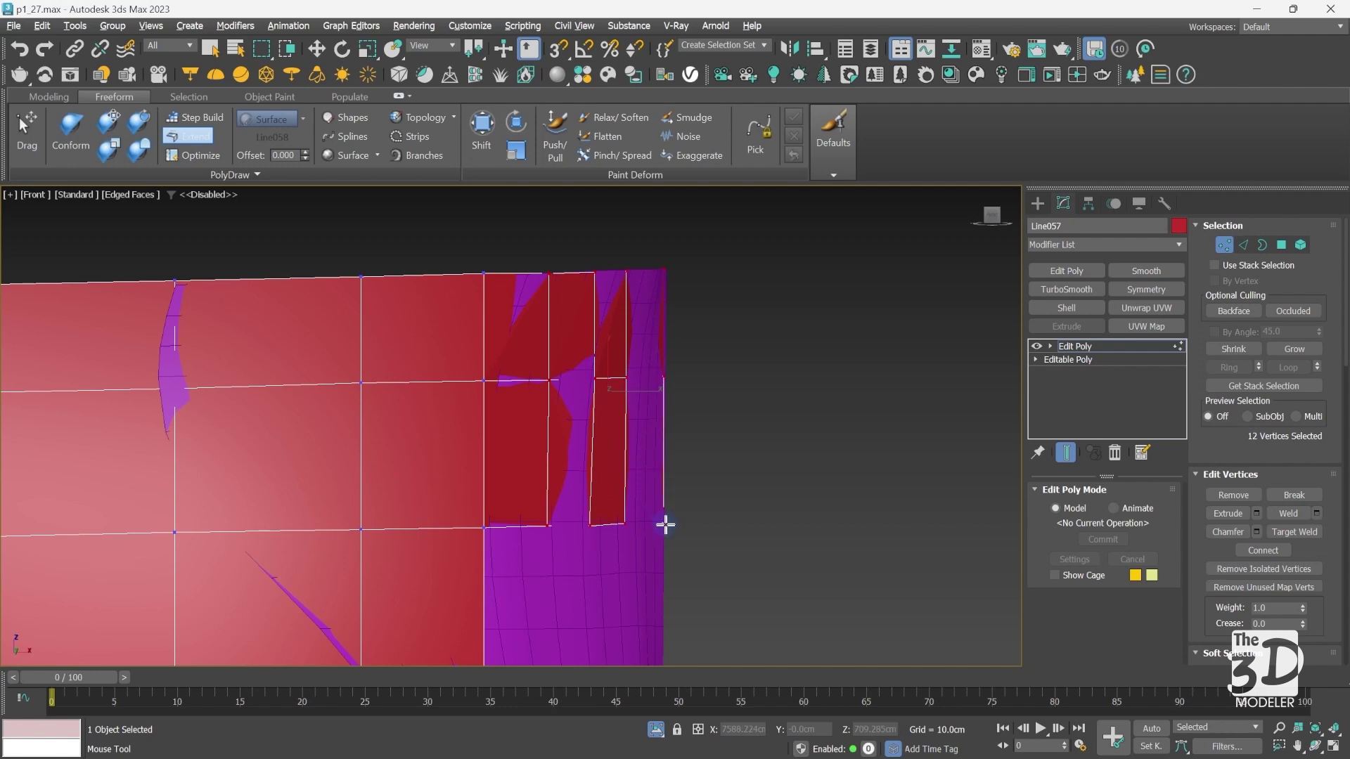
- Extend a third row of four polygons down the bow, following the purple surface to its outer edge
{"action": "middle_click_drag", "start_coordinate": [467, 587], "coordinate": [512, 425]}
{"action": "left_click_drag", "start_coordinate": [528, 363], "coordinate": [585, 508]}
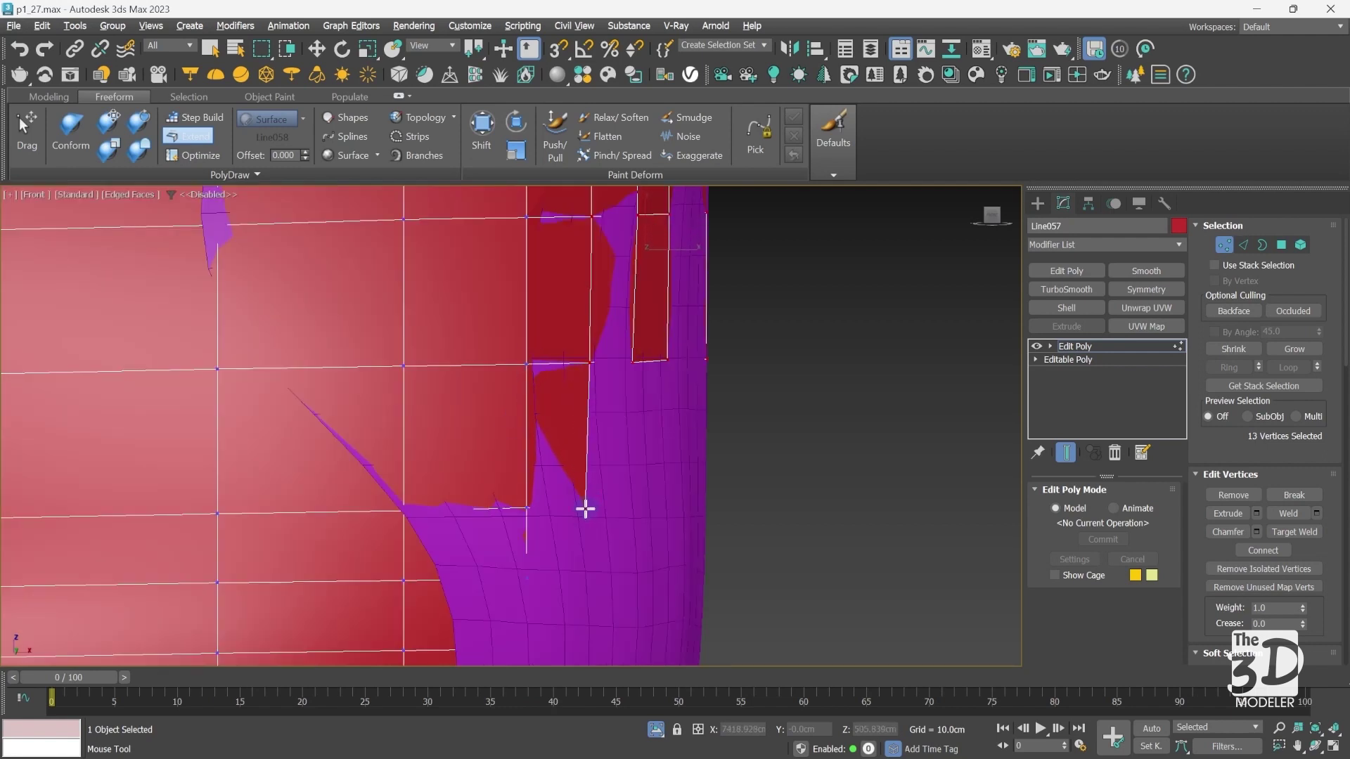
{"action": "left_click_drag", "start_coordinate": [591, 360], "coordinate": [633, 500]}
{"action": "left_click_drag", "start_coordinate": [632, 504], "coordinate": [633, 506]}
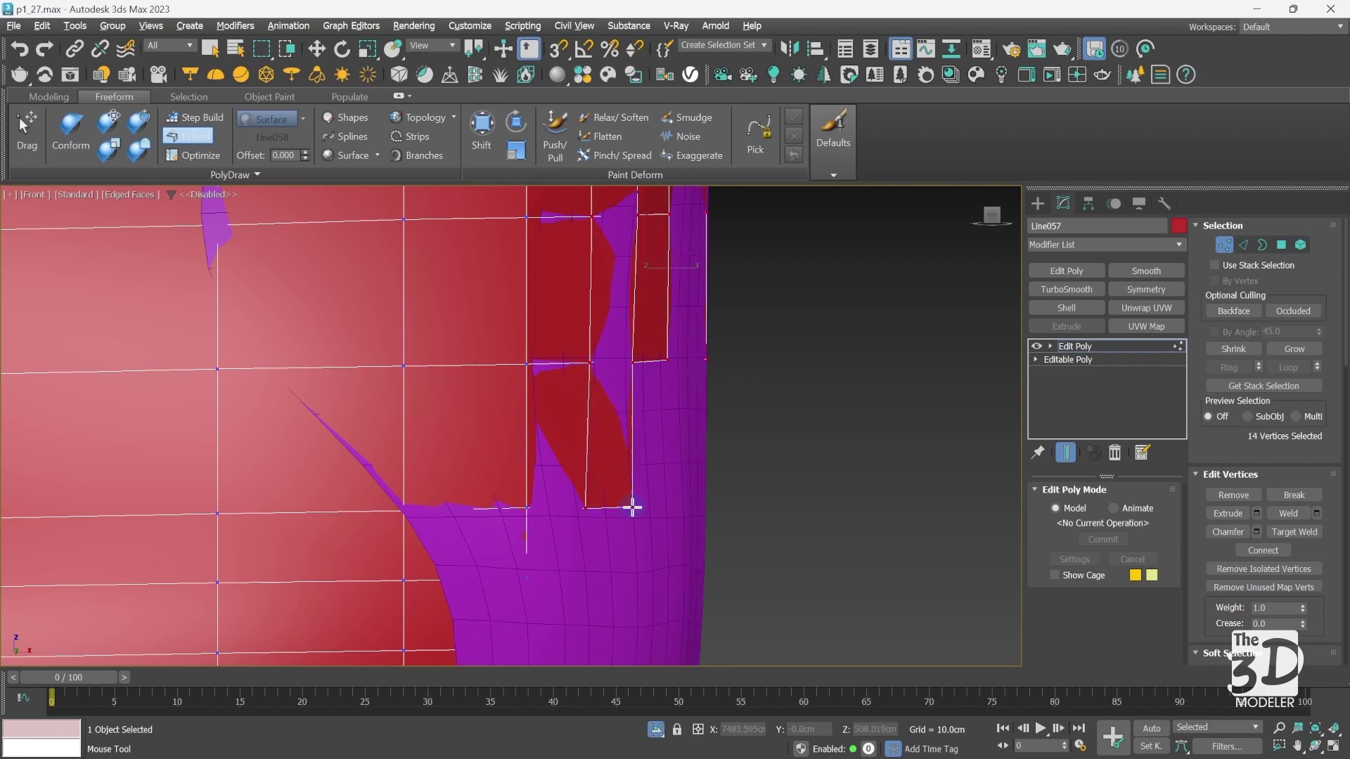
{"action": "left_click_drag", "start_coordinate": [633, 362], "coordinate": [663, 507]}
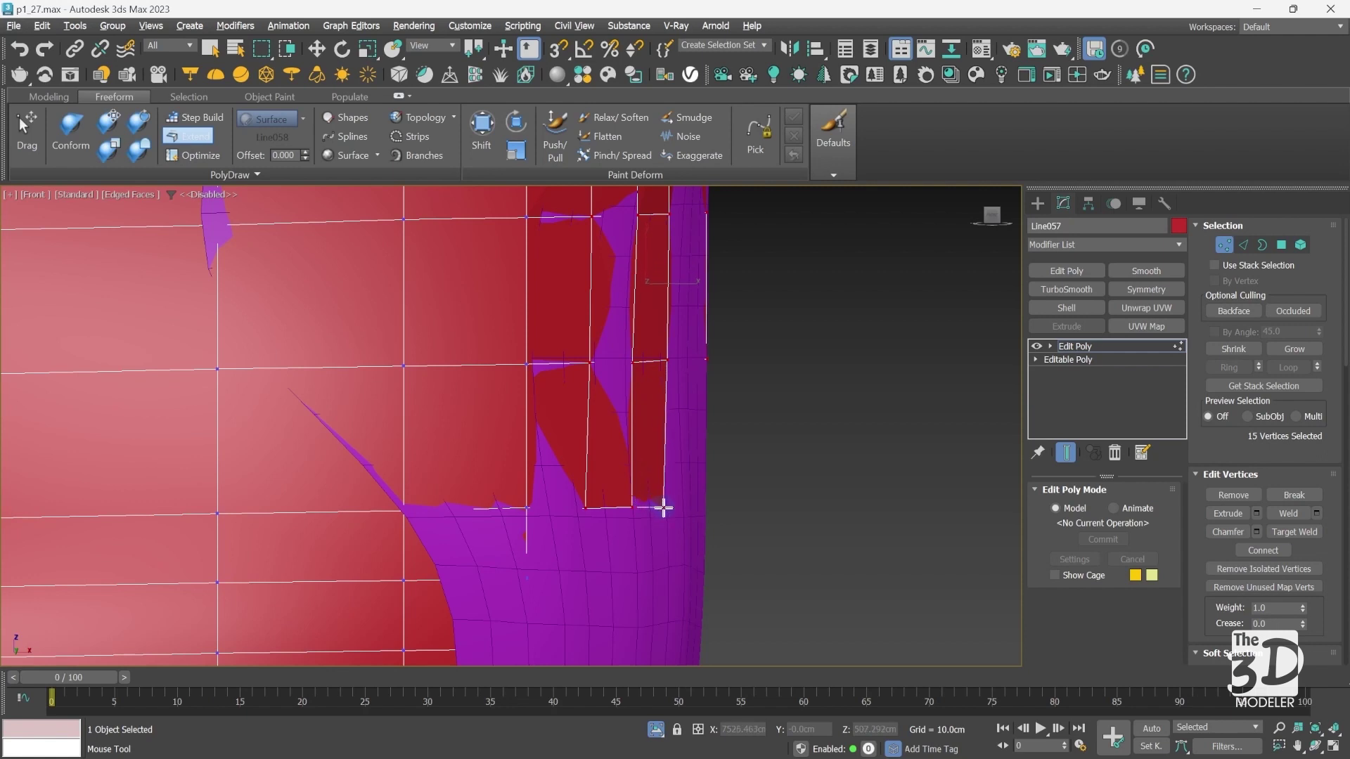
{"action": "left_click_drag", "start_coordinate": [666, 361], "coordinate": [708, 497]}
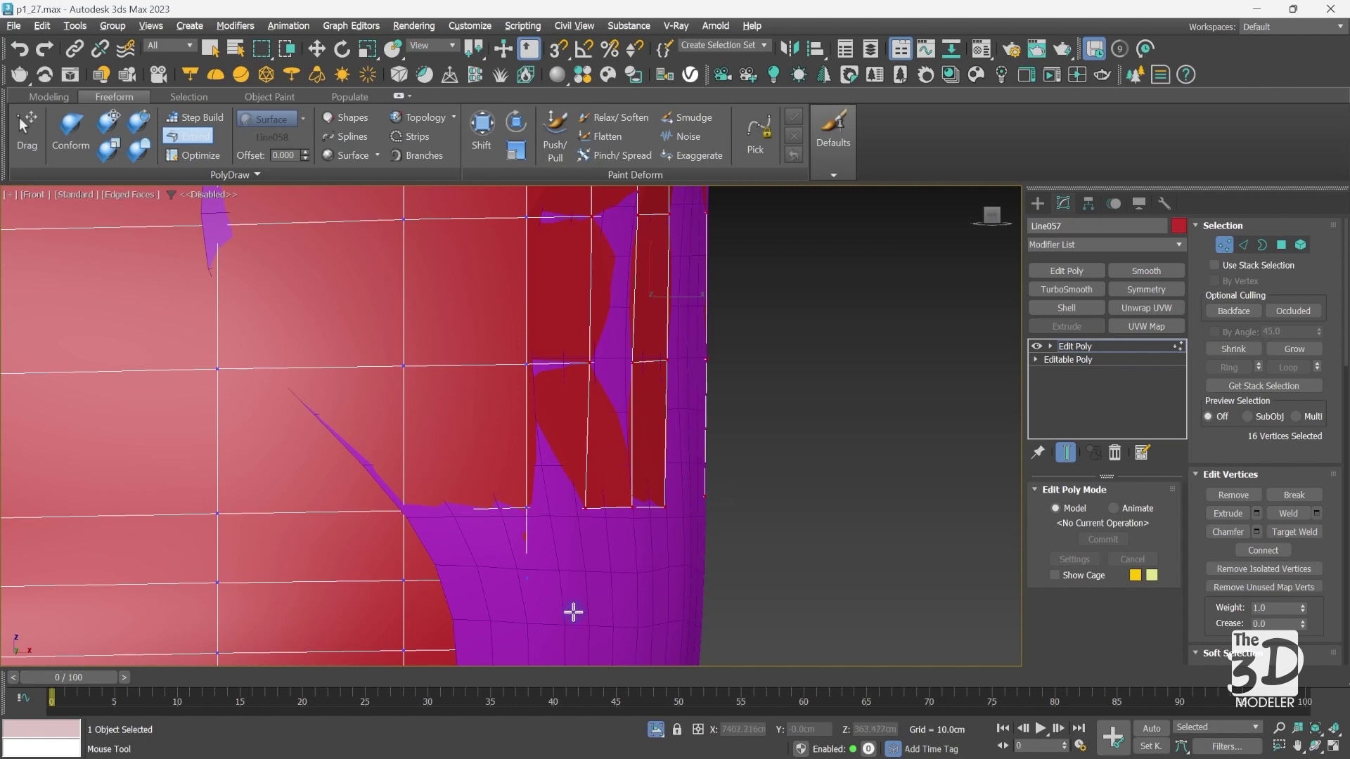
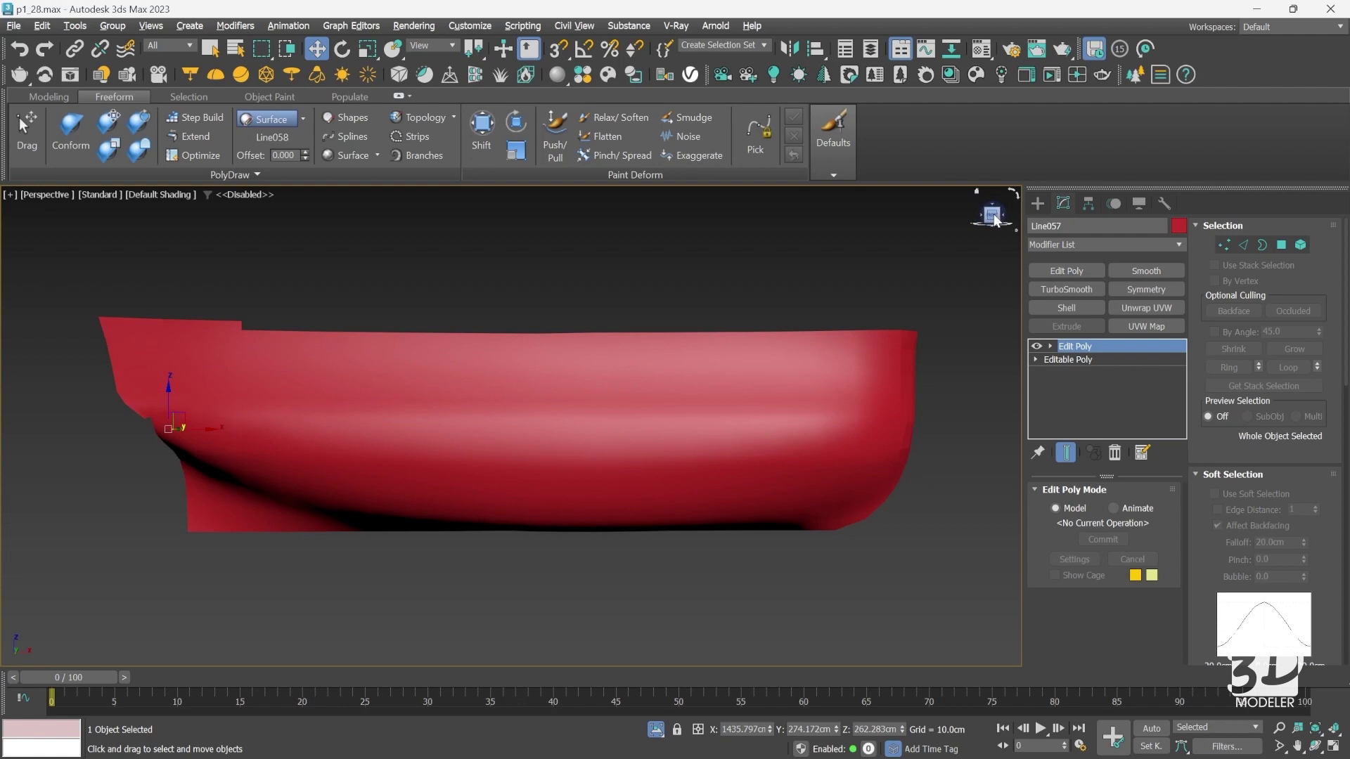
- Examine the extended bow of the red hull in perspective, then return to the front view with edged faces
{"action": "left_click_drag", "start_coordinate": [994, 220], "coordinate": [853, 217]}
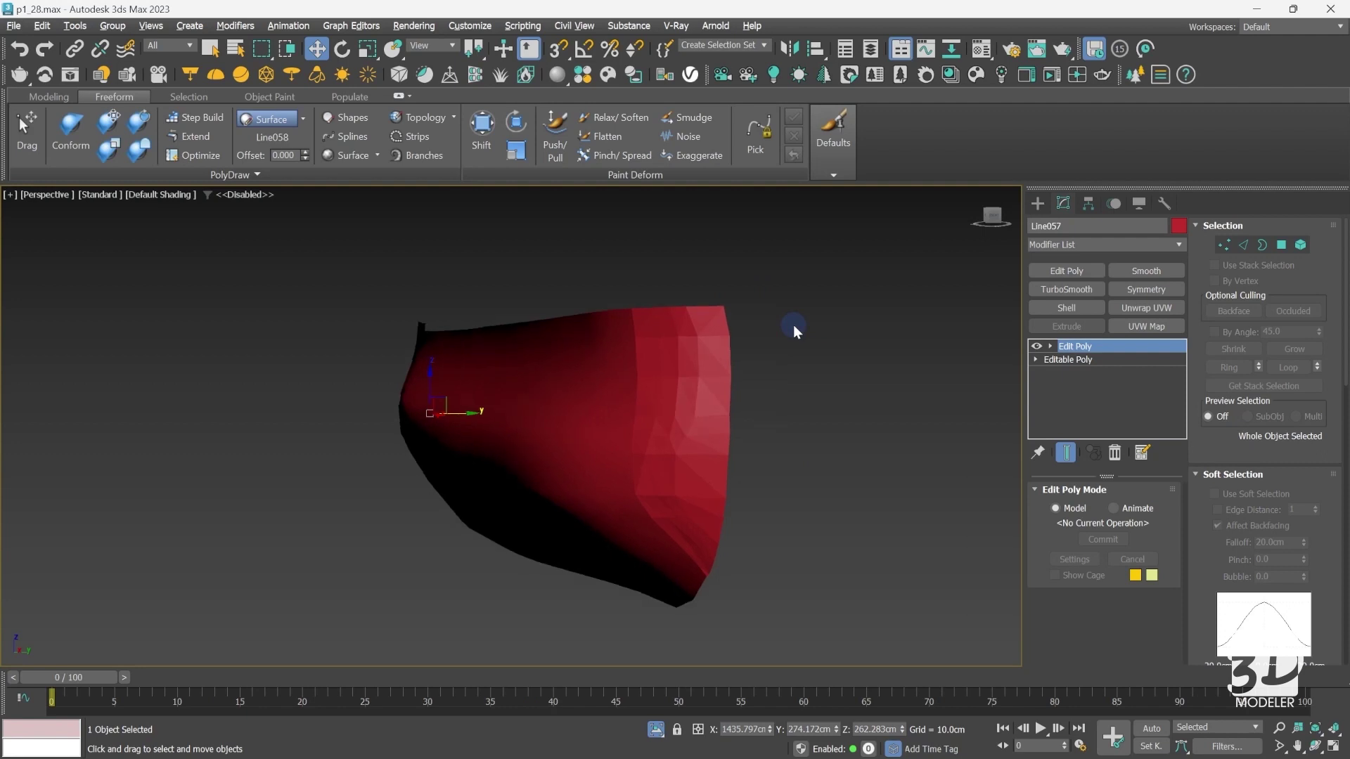
{"action": "left_click", "coordinate": [990, 224]}
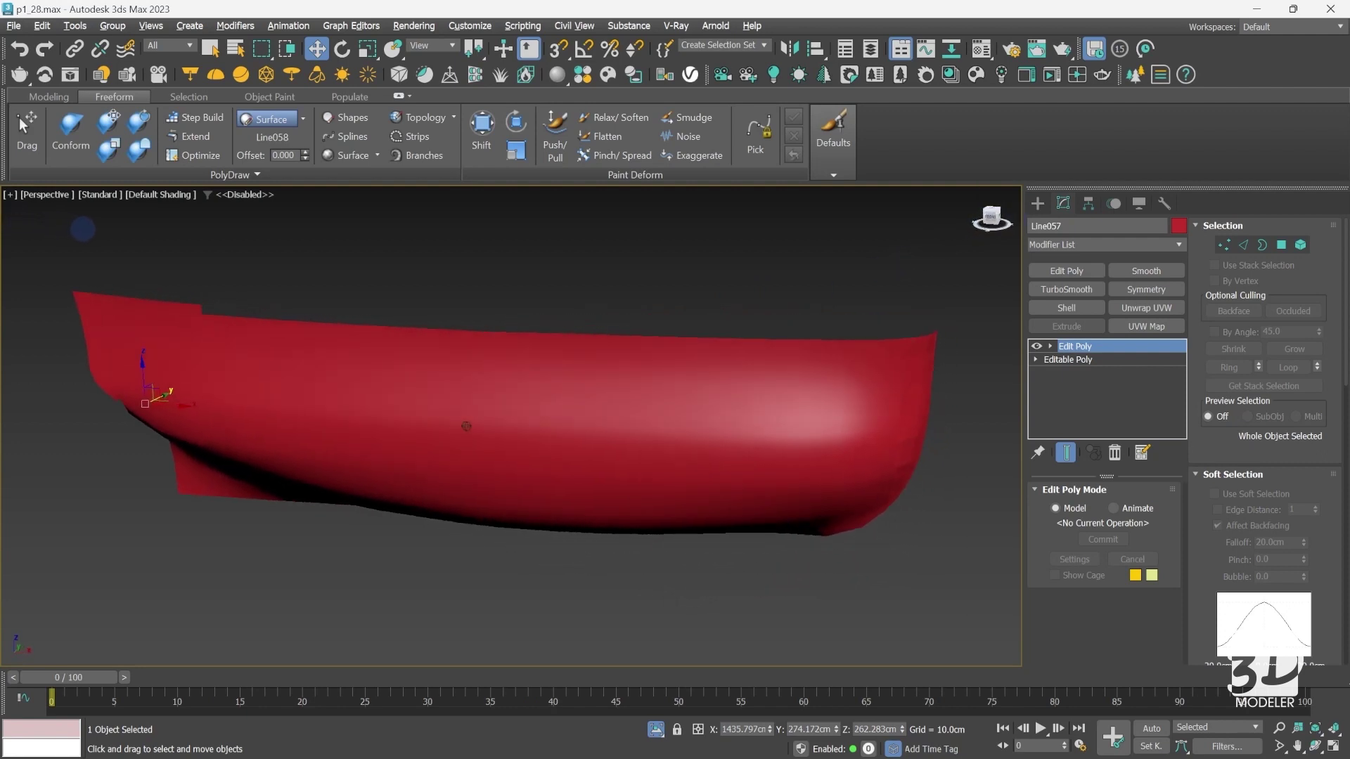
{"action": "key", "text": "f"}
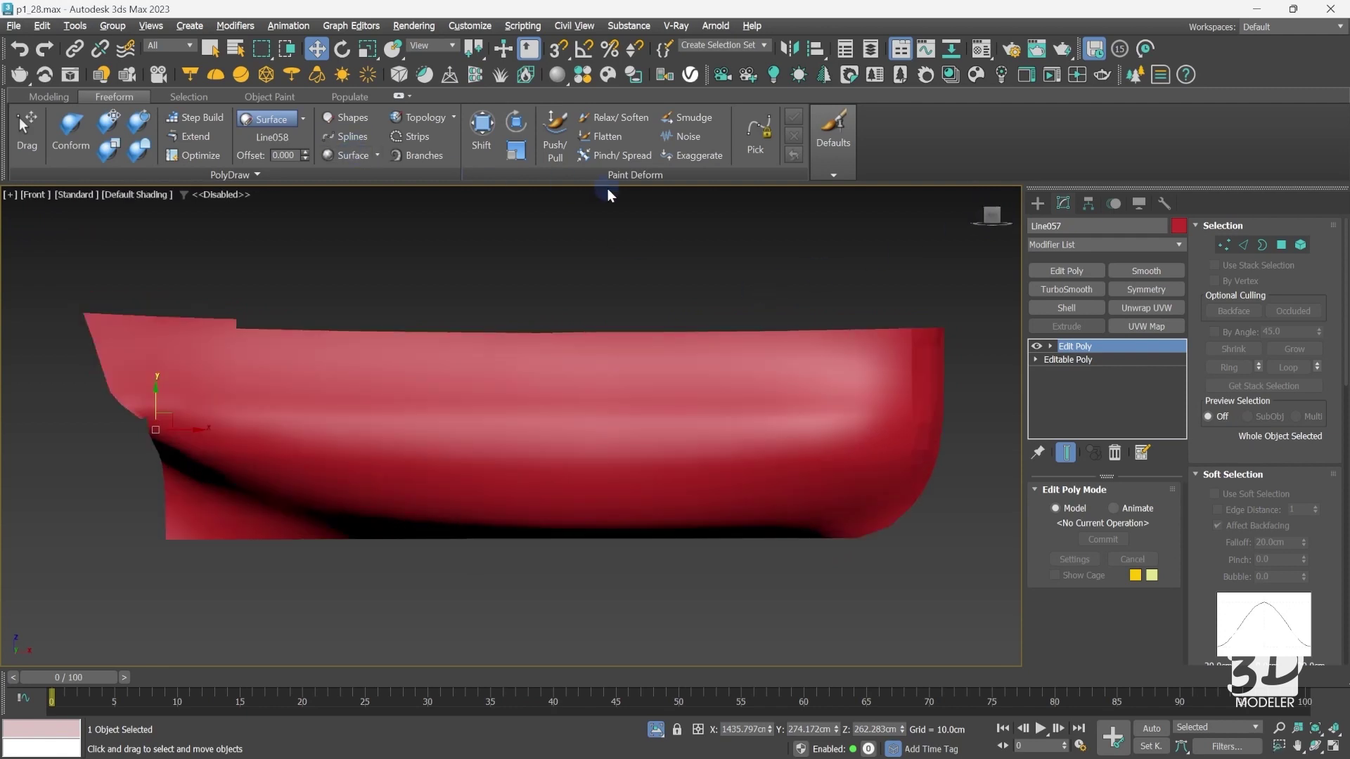
{"action": "key", "text": "F4"}
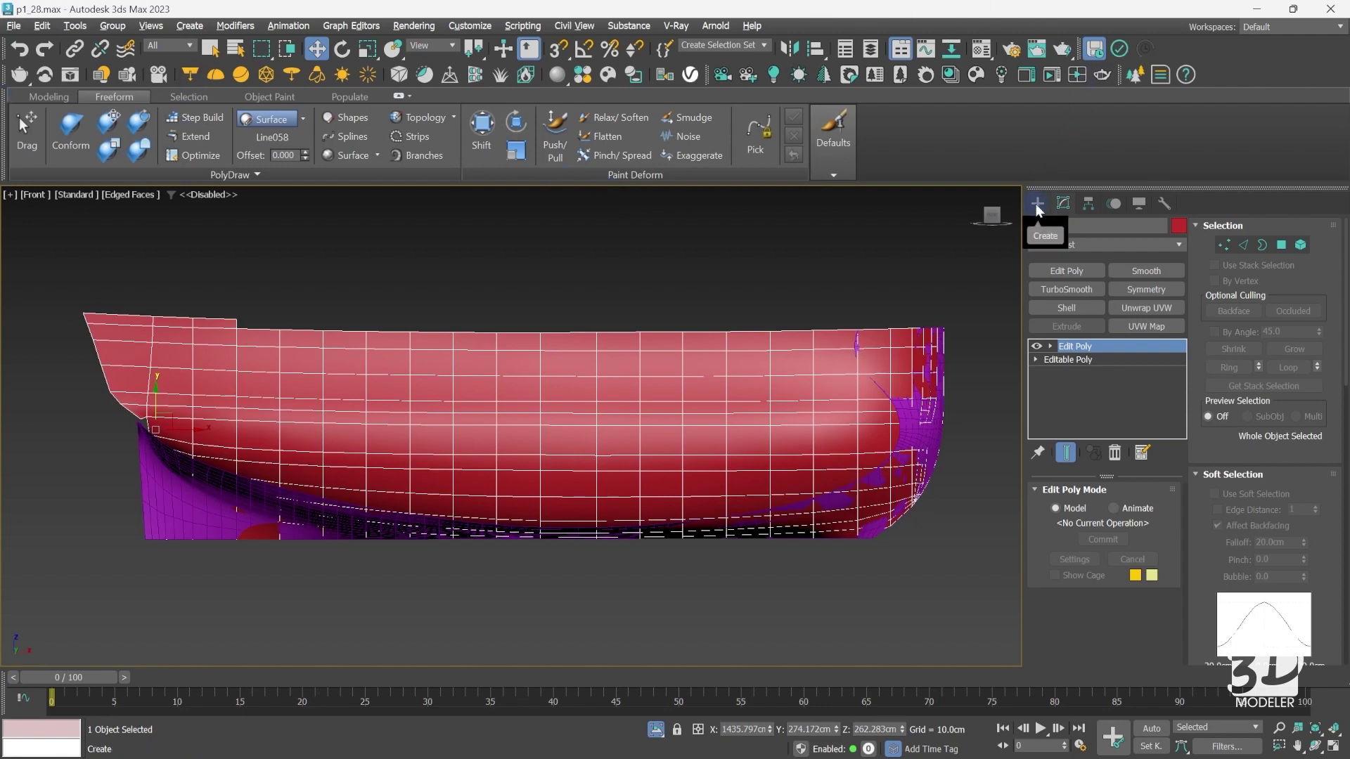
- With PolyDraw Drag at vertex level in perspective, shift two intermediate vertices on the bow's top edge forward to even the spacing
{"action": "left_click", "coordinate": [26, 130]}
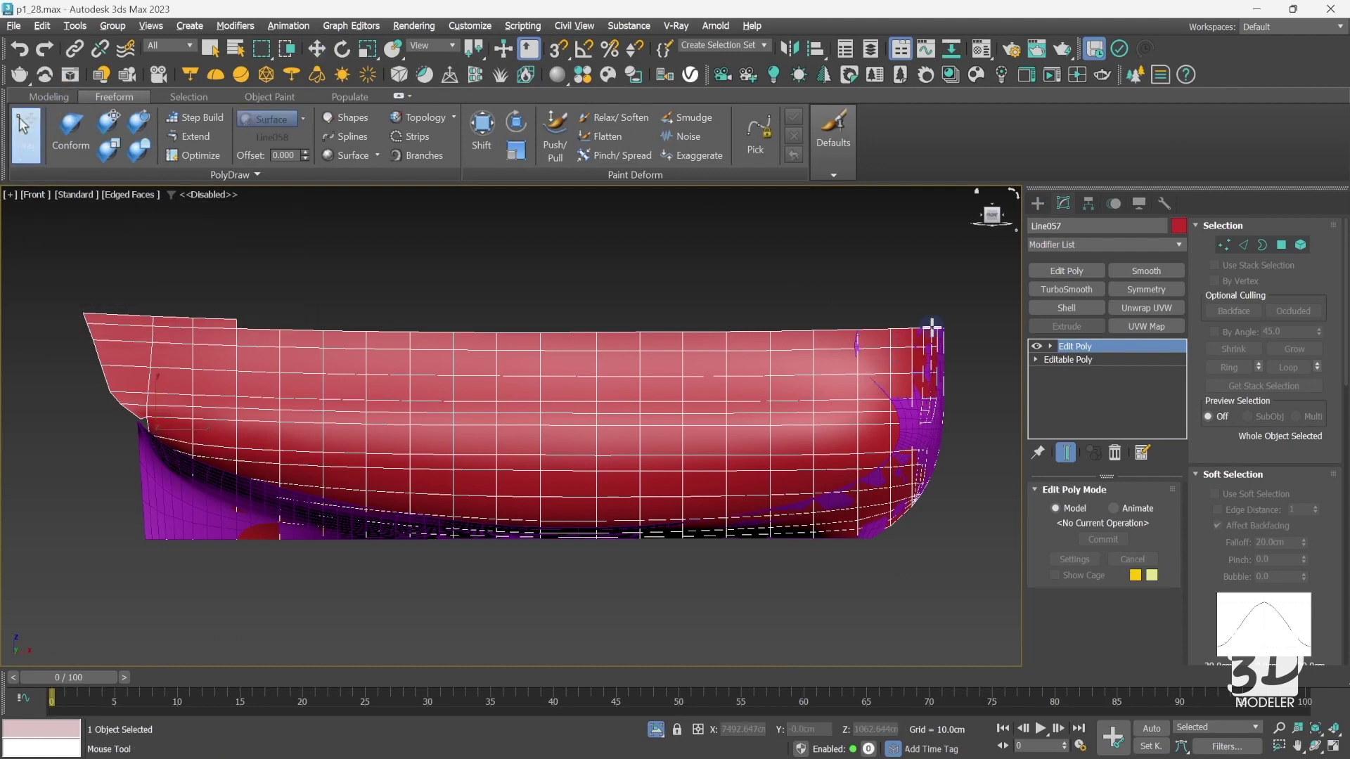
{"action": "key", "text": "p"}
{"action": "key", "text": "1"}
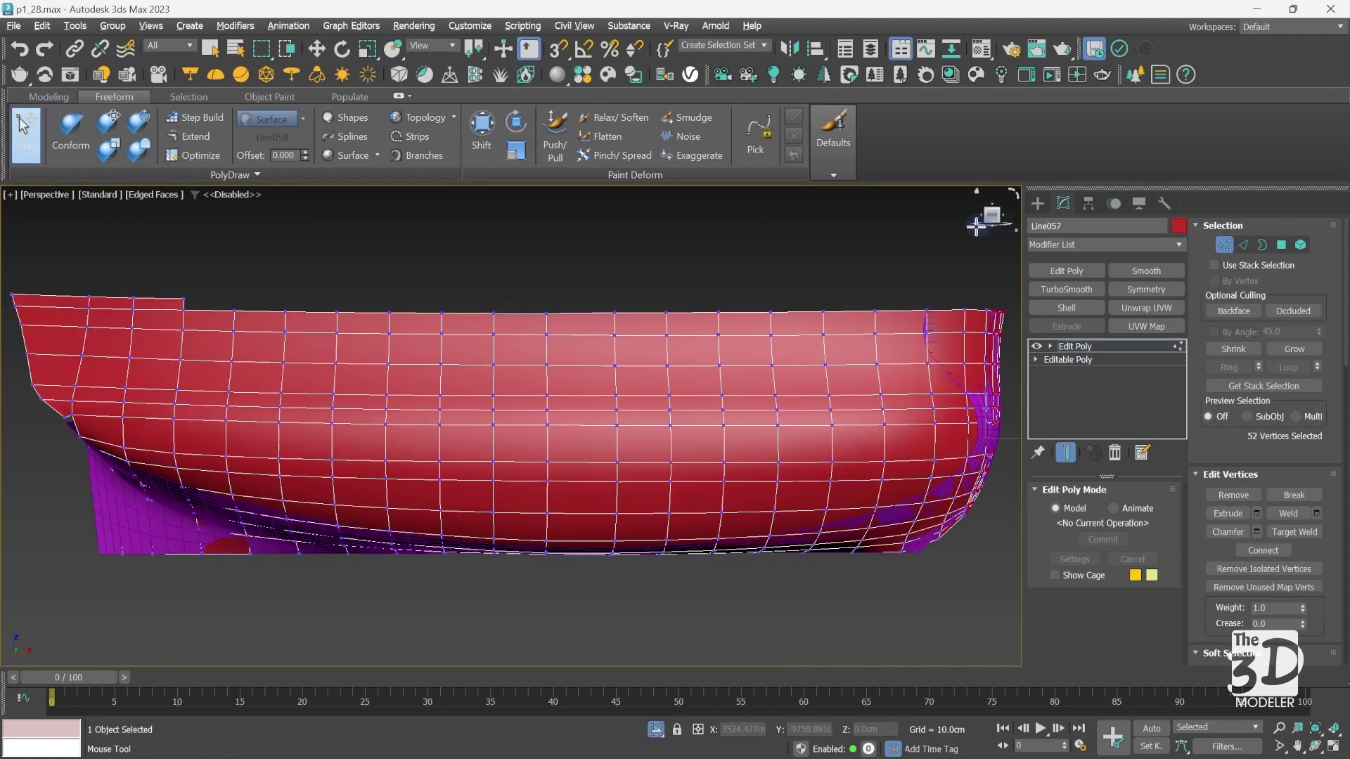
{"action": "left_click_drag", "start_coordinate": [984, 212], "coordinate": [850, 222]}
{"action": "left_click", "coordinate": [789, 353]}
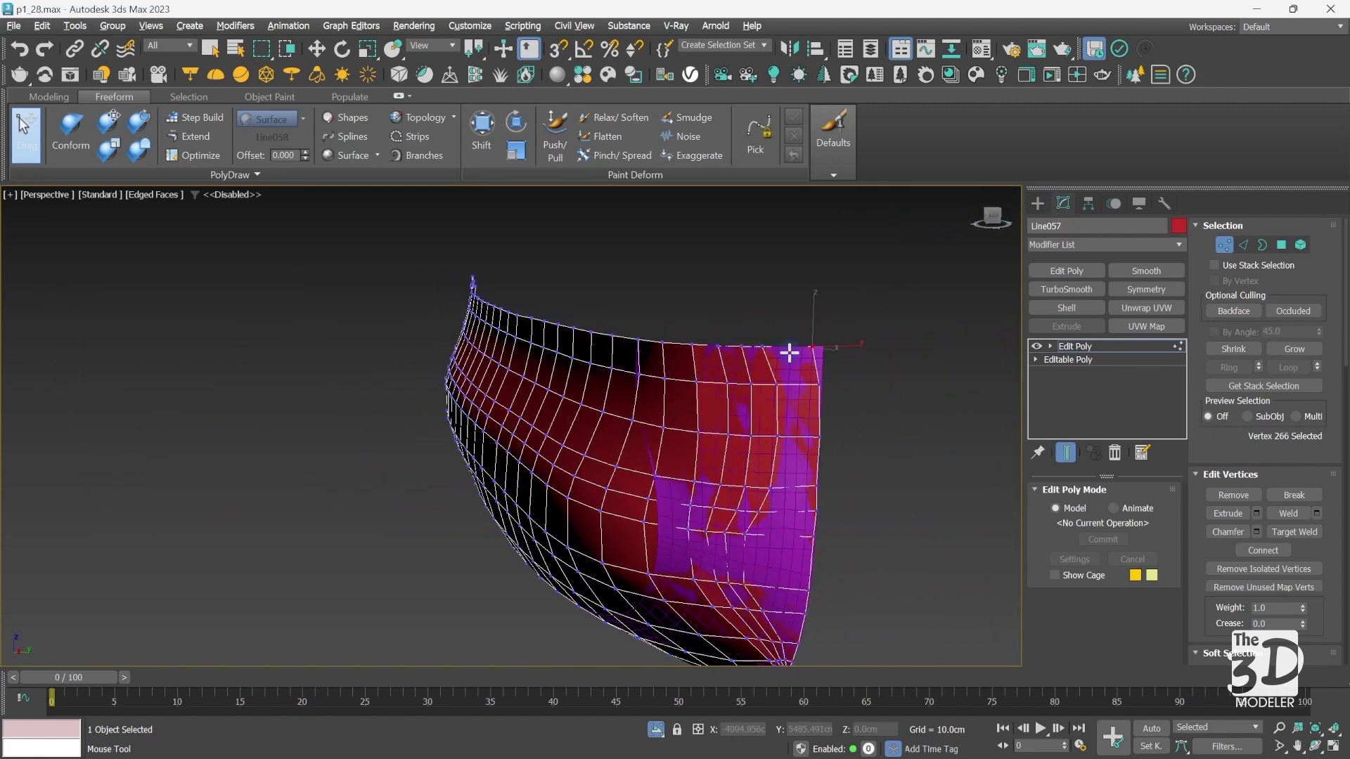
{"action": "scroll", "coordinate": [789, 353], "scroll_direction": "up", "scroll_amount": 10}
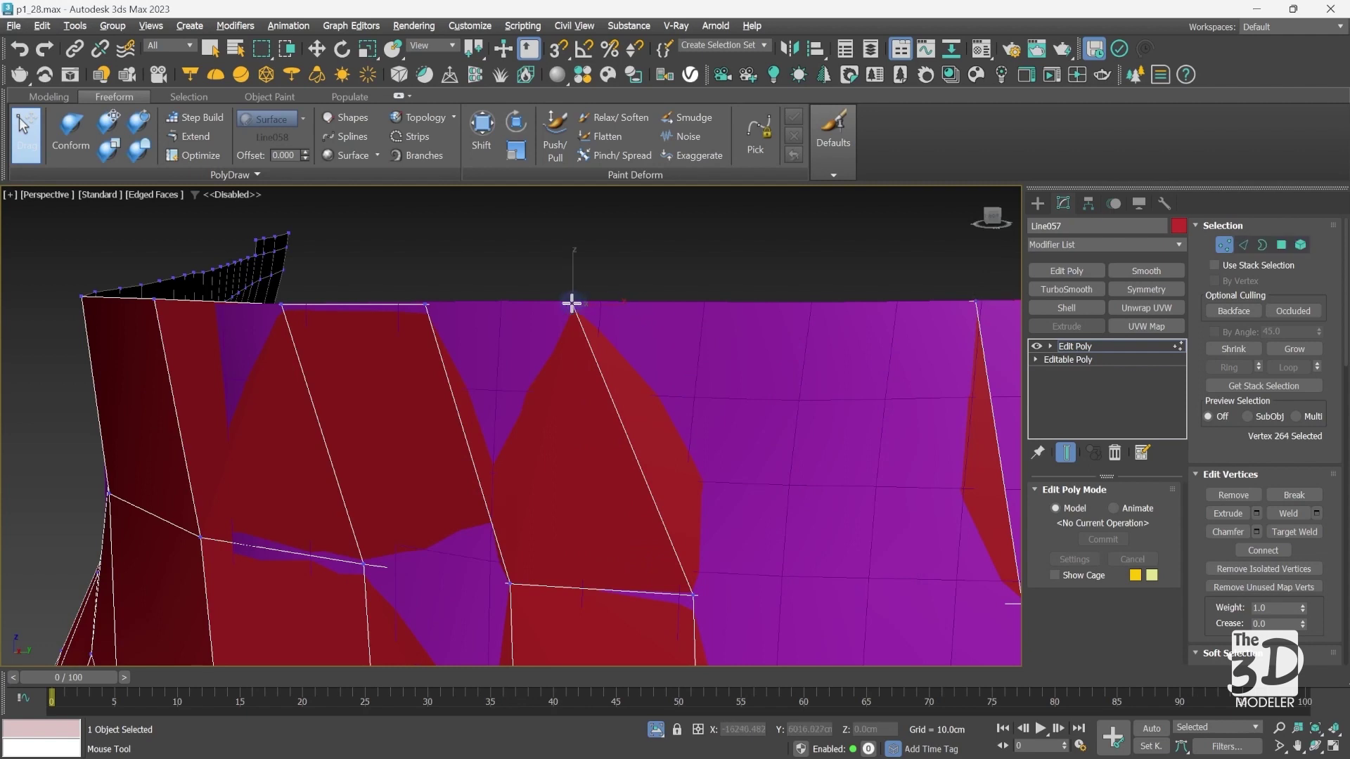
{"action": "left_click_drag", "start_coordinate": [572, 303], "coordinate": [698, 296]}
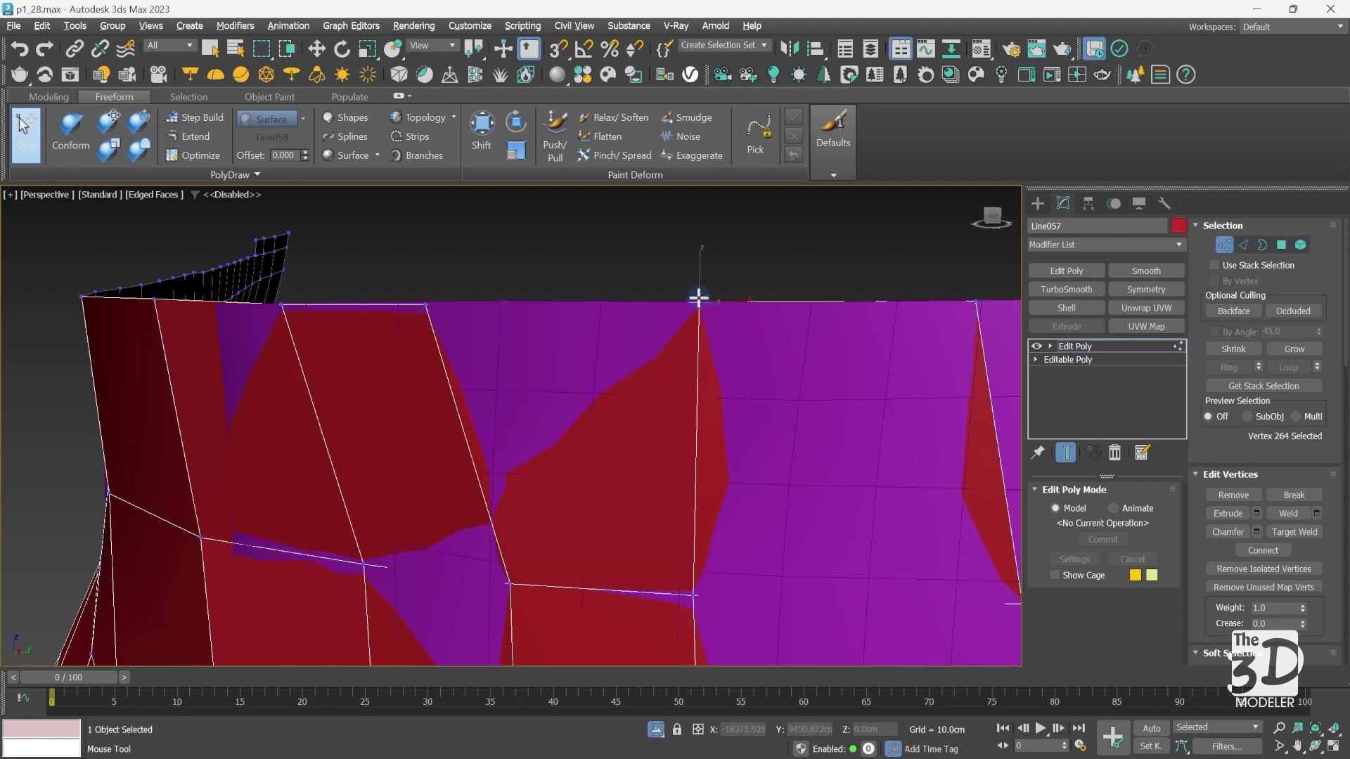
{"action": "left_click_drag", "start_coordinate": [425, 303], "coordinate": [506, 301]}
- Drag the two uppermost outer bow vertices onto the purple surface's front edge and shift the neighbouring top vertex toward them
{"action": "scroll", "coordinate": [380, 347], "scroll_direction": "down", "scroll_amount": 2}
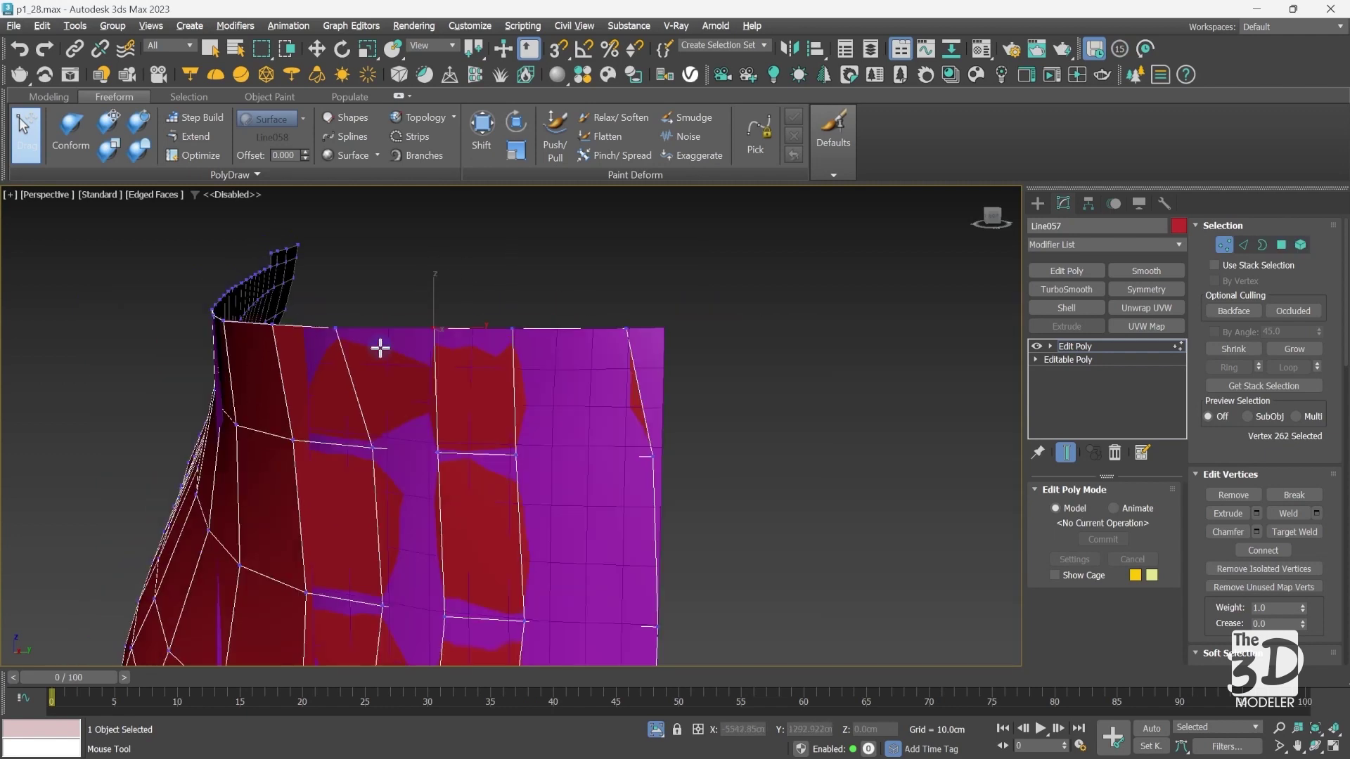
{"action": "left_click_drag", "start_coordinate": [626, 329], "coordinate": [665, 318]}
{"action": "left_click_drag", "start_coordinate": [654, 455], "coordinate": [672, 458]}
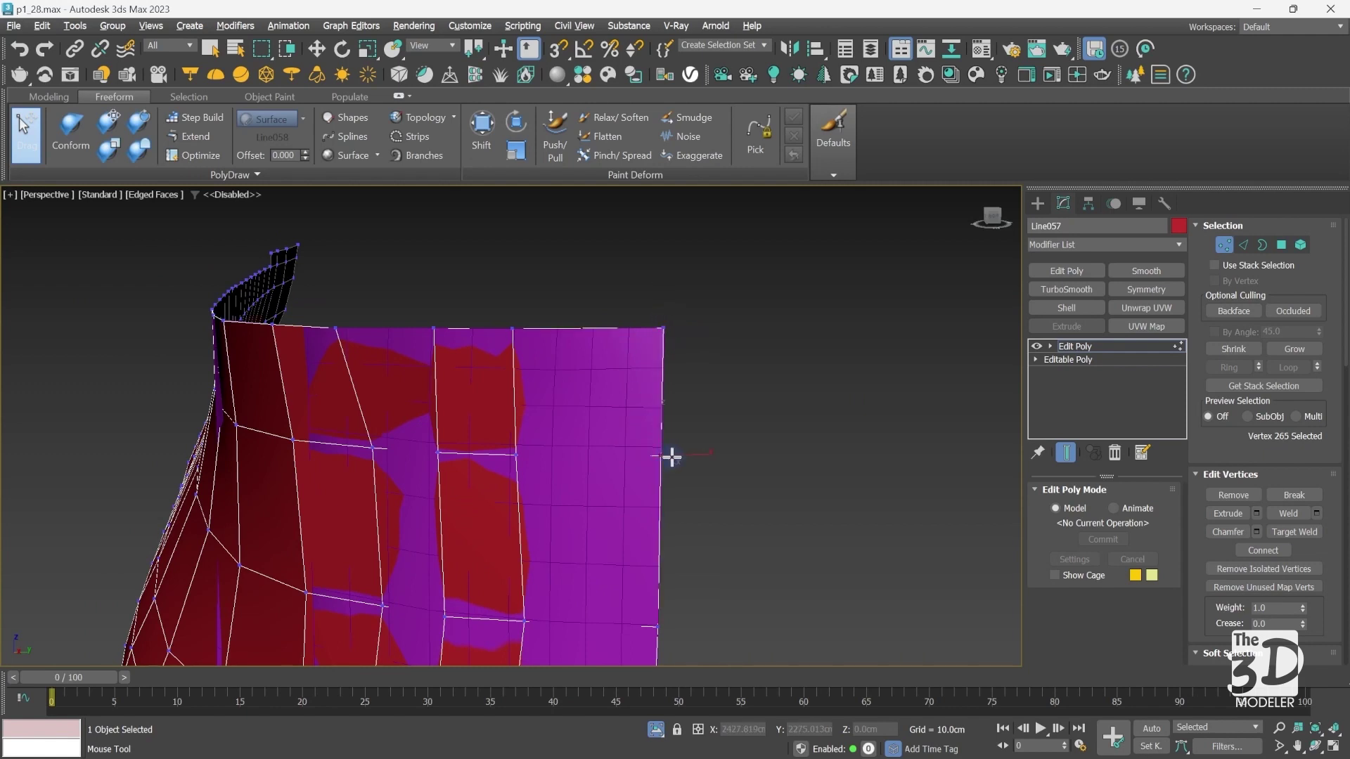
{"action": "left_click", "coordinate": [519, 457]}
{"action": "left_click_drag", "start_coordinate": [518, 331], "coordinate": [549, 329]}
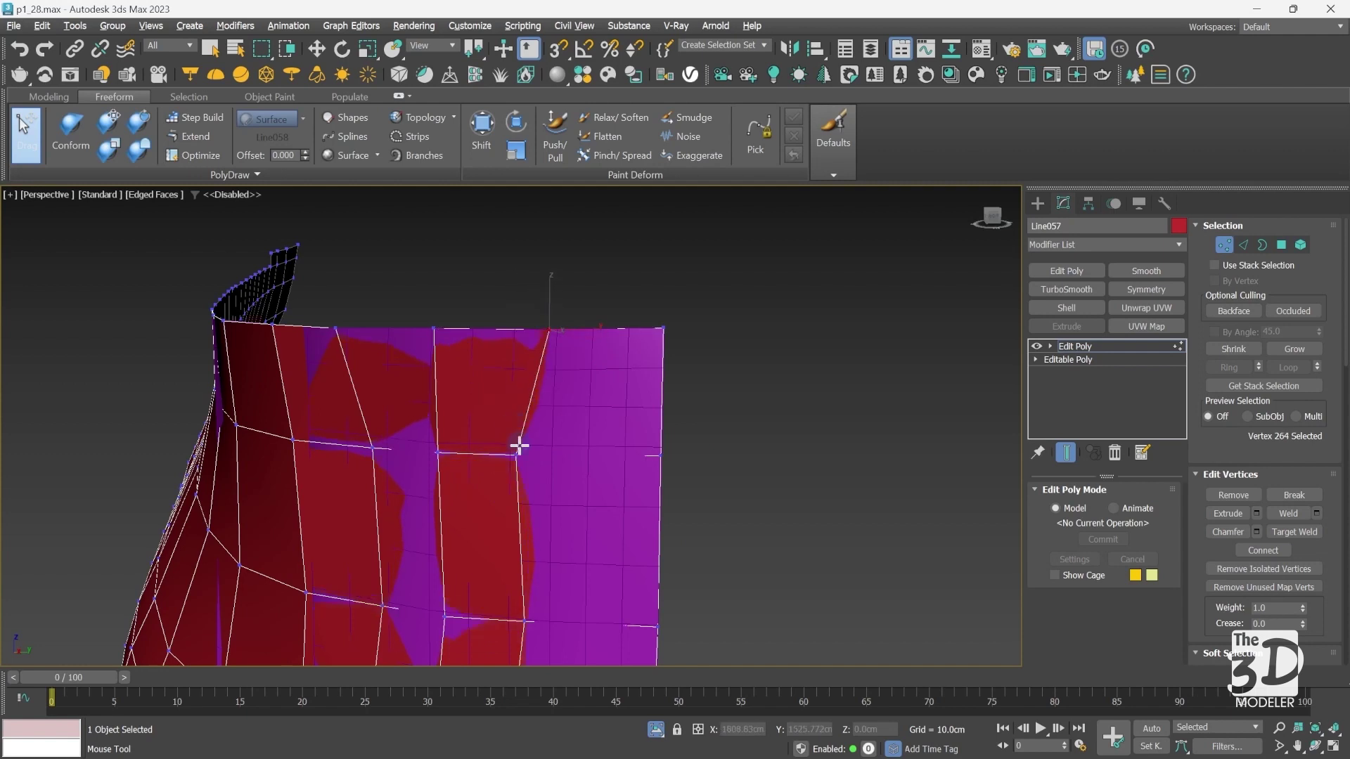
- Drag the intermediate bow vertices of the two rows below the top edge forward, aligning them vertically under the top vertex
{"action": "left_click_drag", "start_coordinate": [516, 452], "coordinate": [552, 462]}
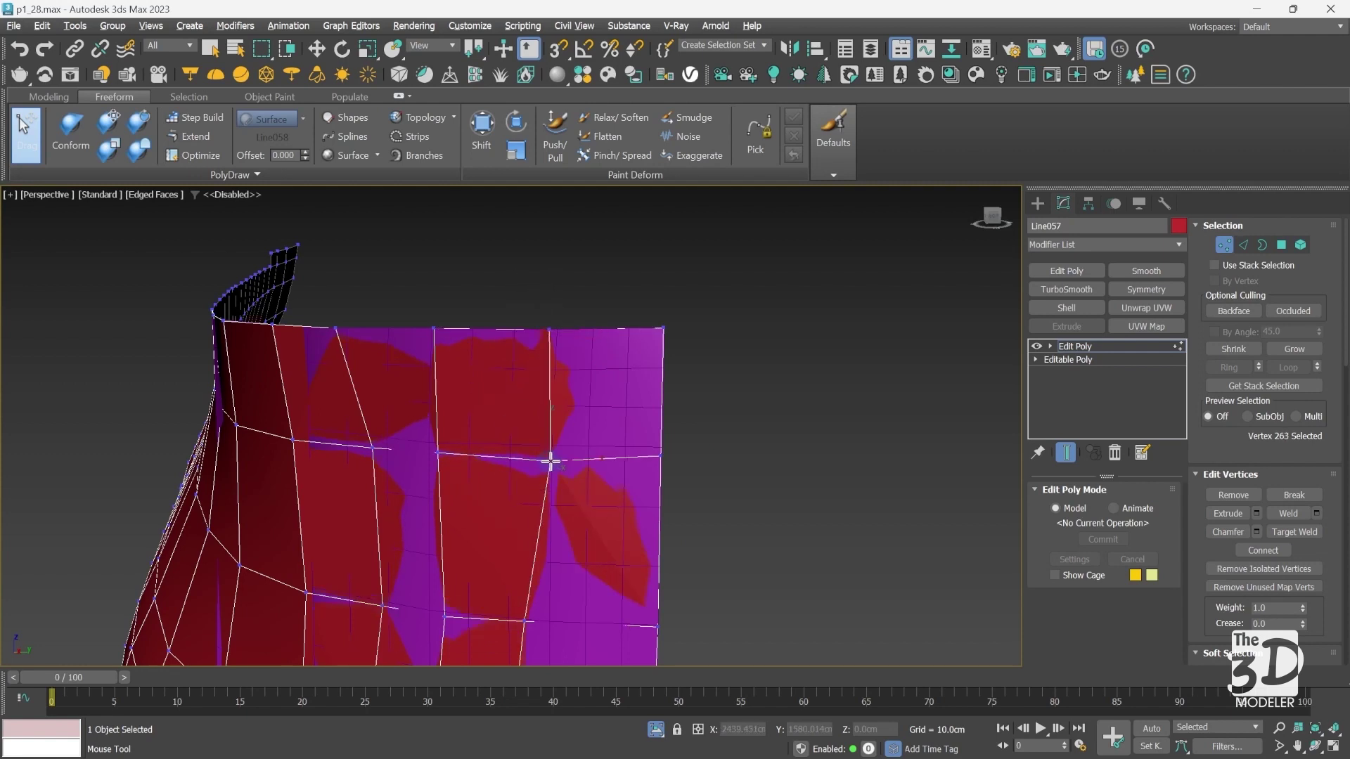
{"action": "left_click", "coordinate": [550, 327]}
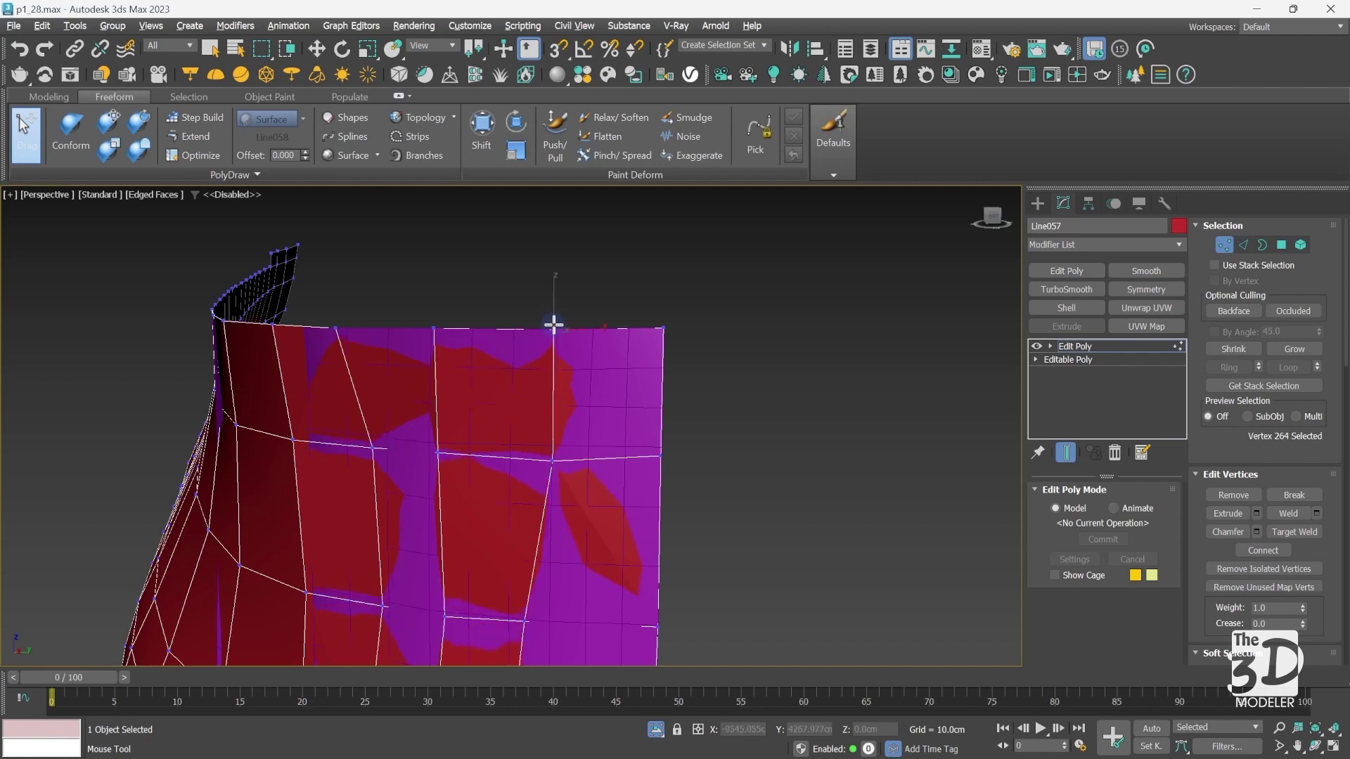
{"action": "left_click", "coordinate": [552, 461]}
{"action": "left_click_drag", "start_coordinate": [522, 620], "coordinate": [551, 623]}
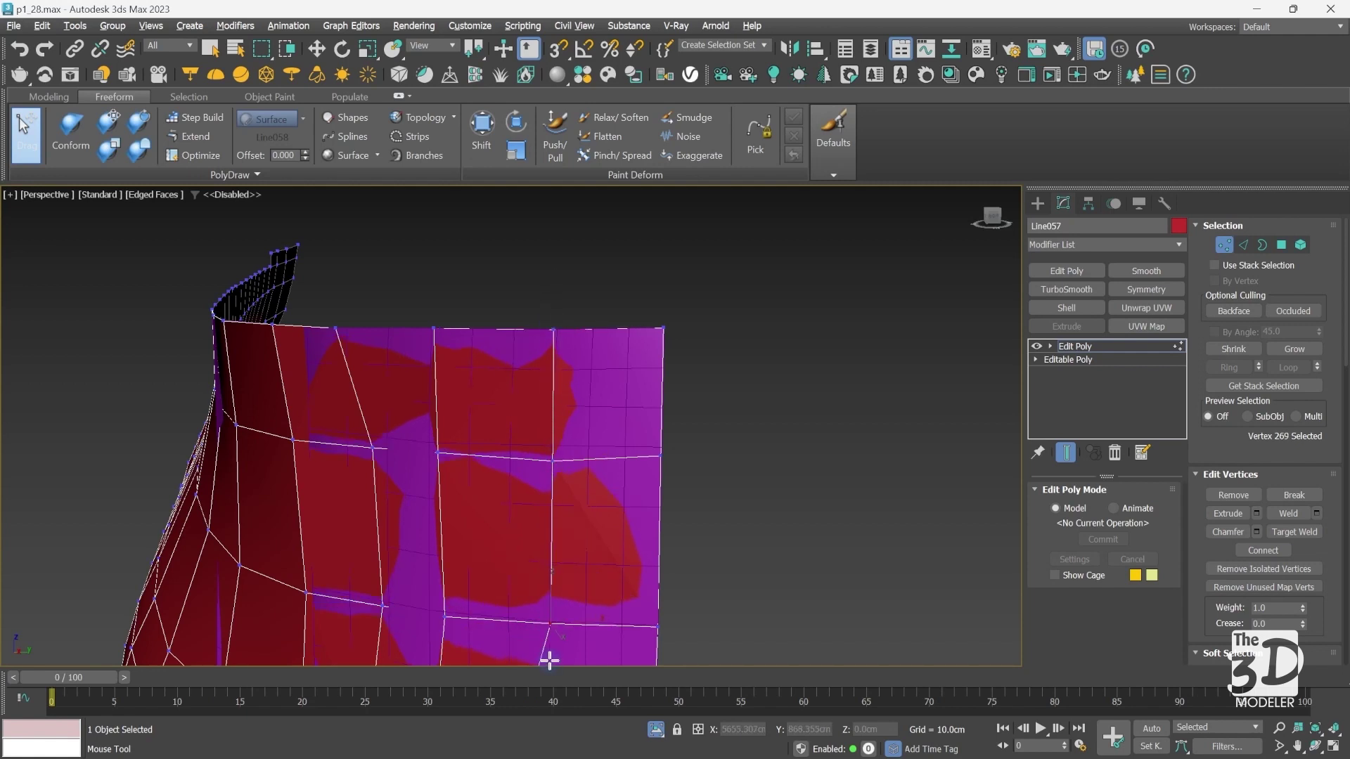
- In wireframe display, shift three vertices of the next lower bow row forward along the purple surface to even the column spacing
{"action": "middle_click_drag", "start_coordinate": [550, 661], "coordinate": [509, 425], "text": "alt"}
{"action": "scroll", "coordinate": [510, 426], "scroll_direction": "down", "scroll_amount": 2}
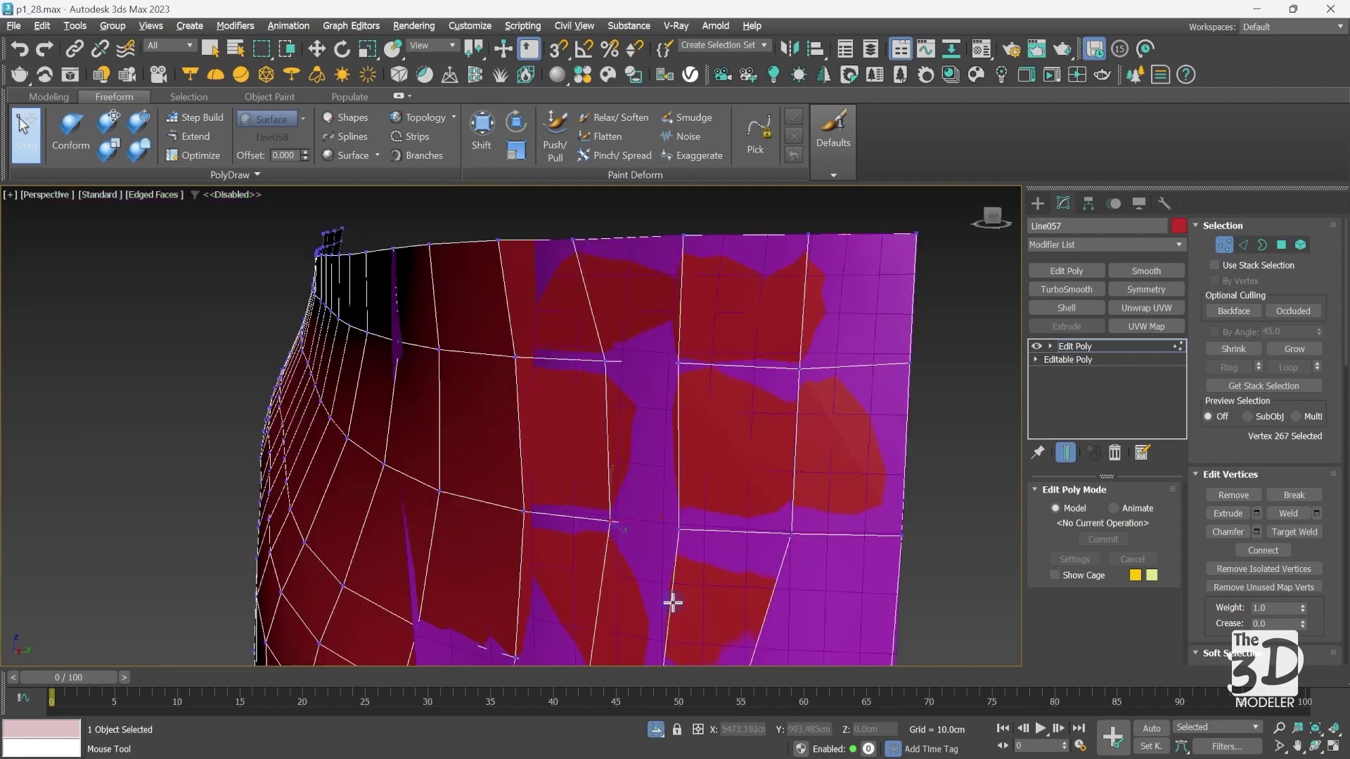
{"action": "middle_click_drag", "start_coordinate": [672, 603], "coordinate": [510, 426], "text": "alt"}
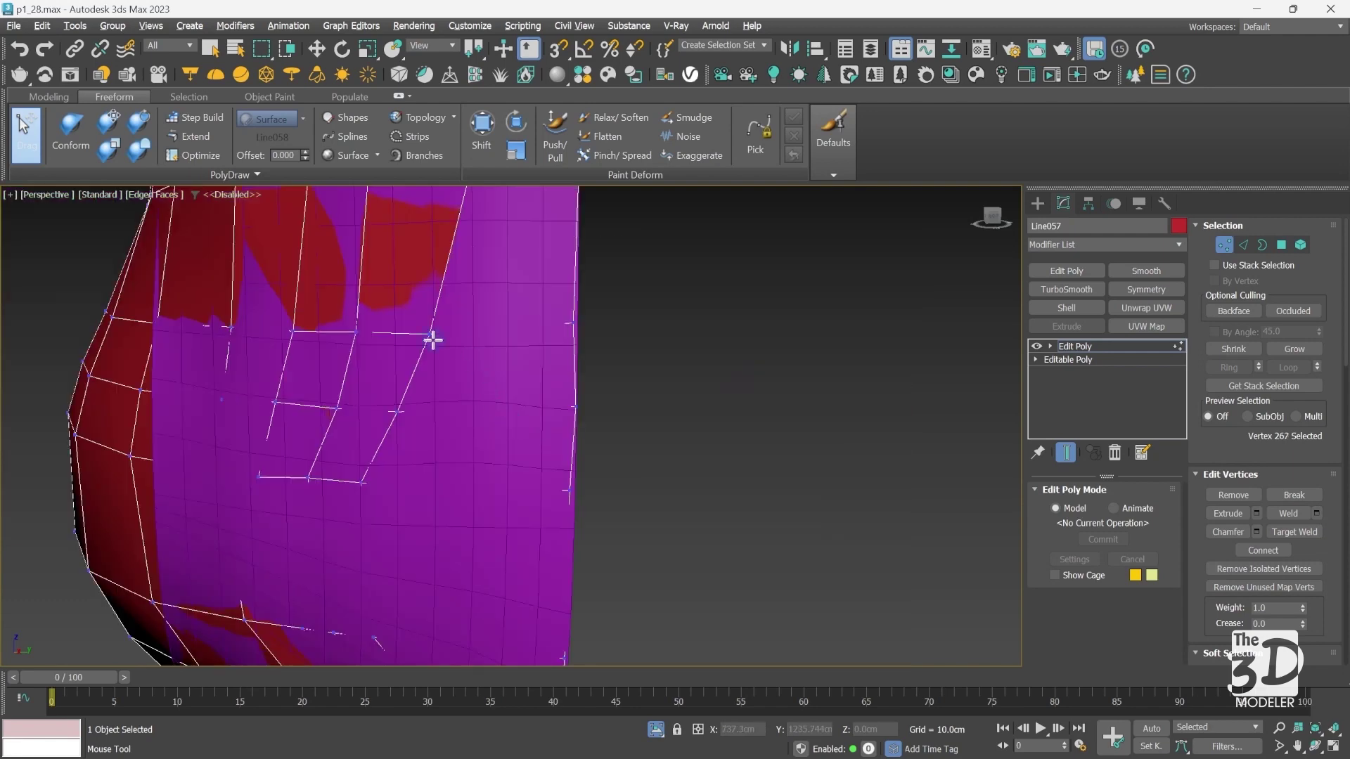
{"action": "key", "text": "F3"}
{"action": "left_click_drag", "start_coordinate": [428, 337], "coordinate": [471, 324]}
{"action": "left_click_drag", "start_coordinate": [358, 325], "coordinate": [386, 324]}
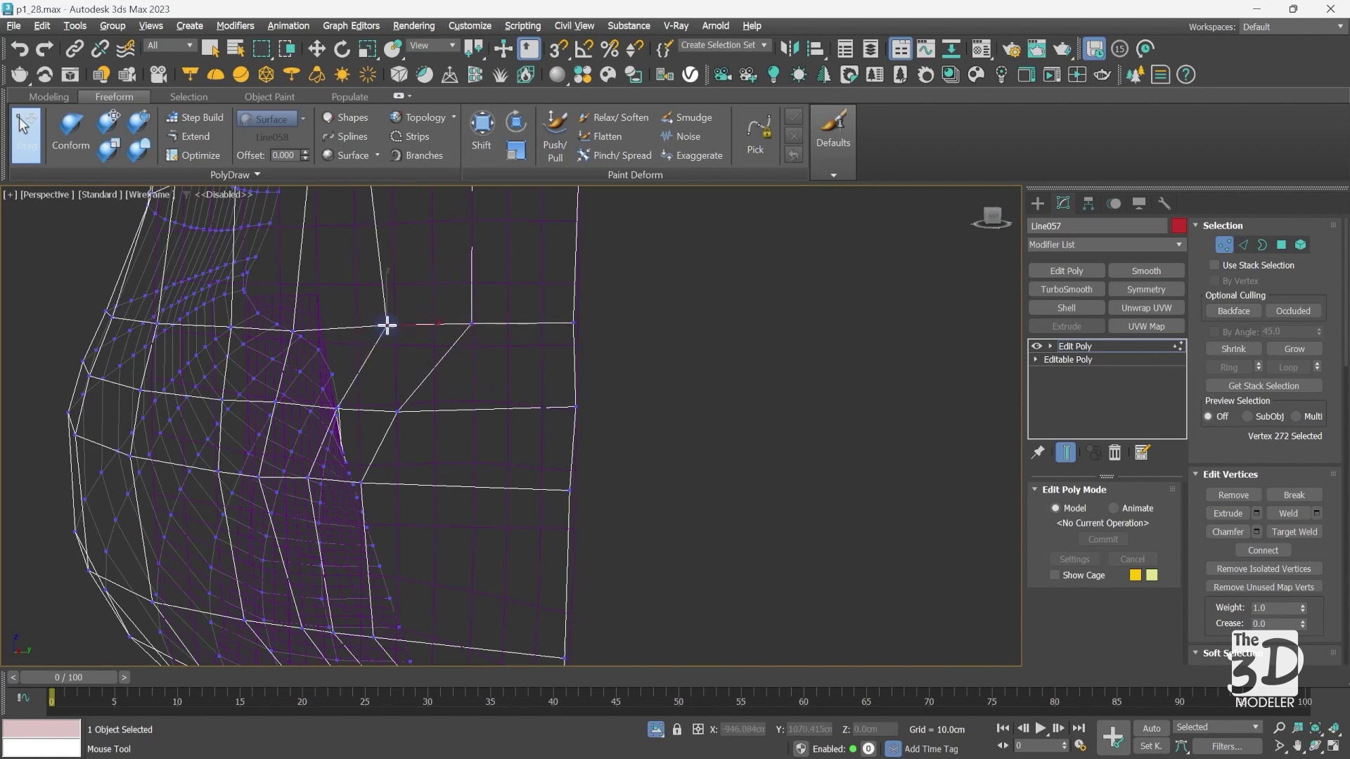
{"action": "left_click_drag", "start_coordinate": [293, 329], "coordinate": [308, 322]}
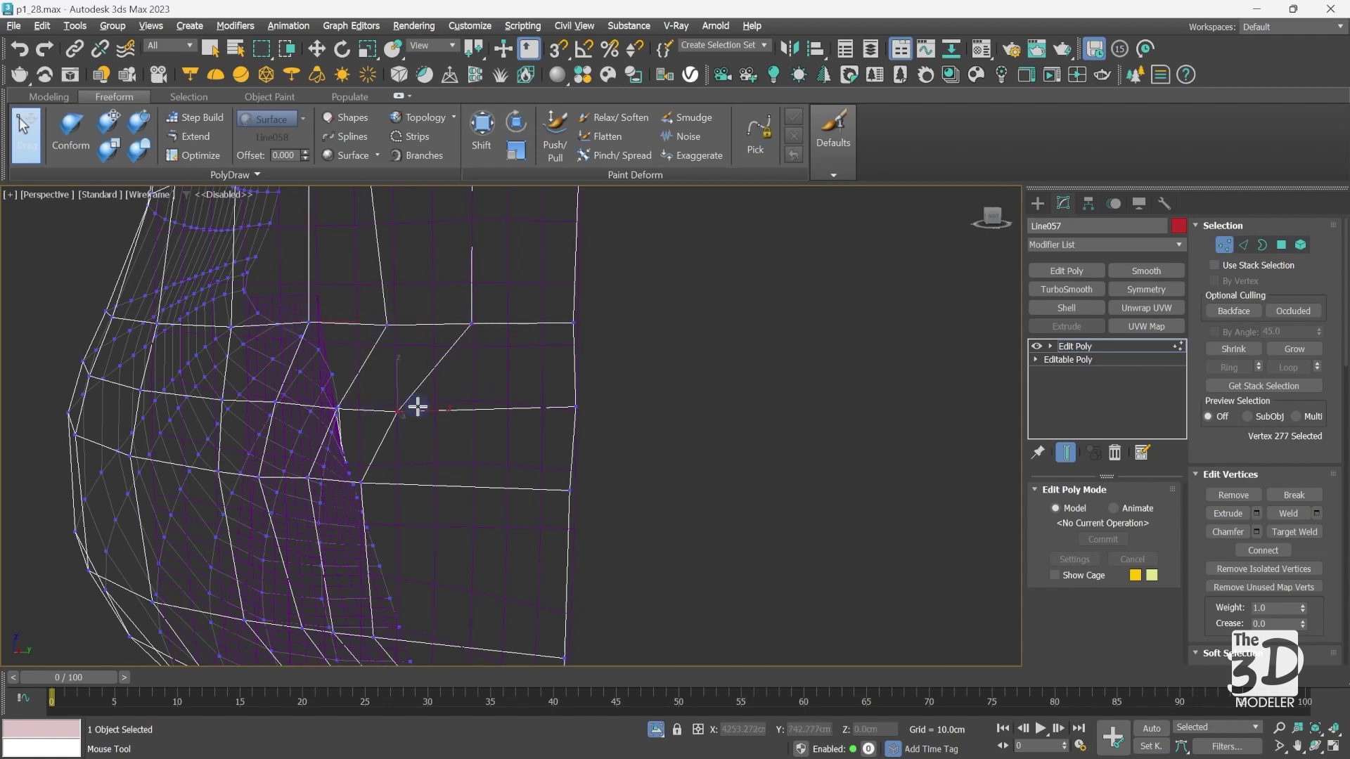
- Drag the three intermediate vertices one row further down forward, aligning them beneath the columns above
{"action": "left_click_drag", "start_coordinate": [397, 409], "coordinate": [466, 417]}
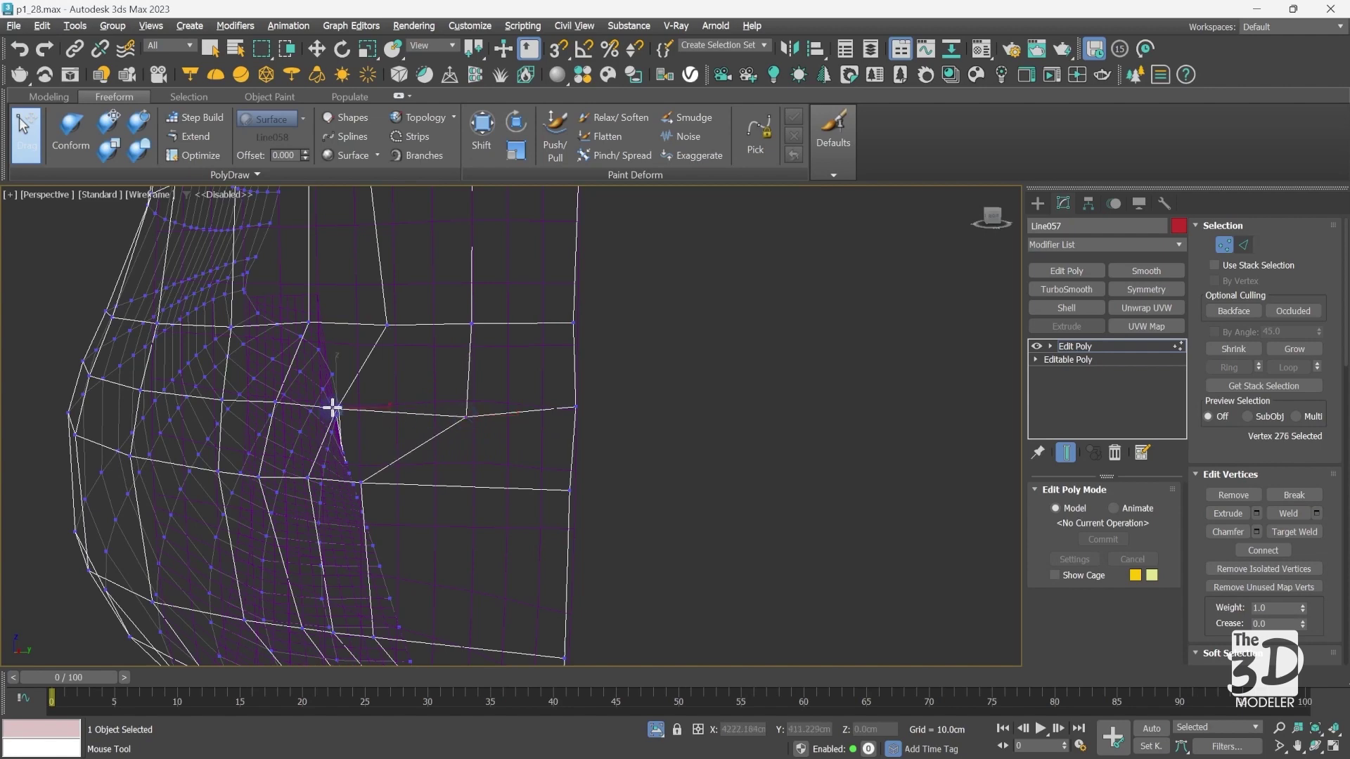
{"action": "left_click_drag", "start_coordinate": [331, 407], "coordinate": [386, 413]}
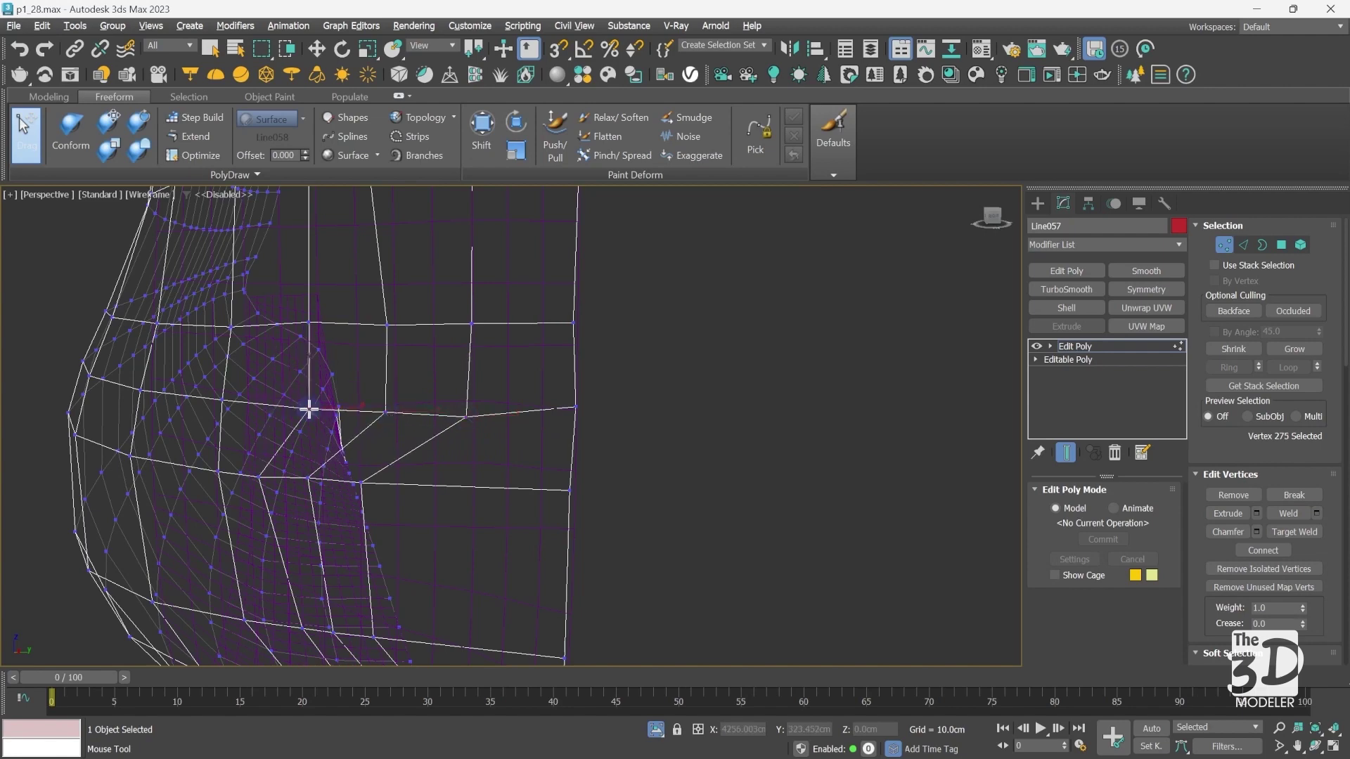
{"action": "scroll", "coordinate": [307, 403], "scroll_direction": "down", "scroll_amount": 5}
{"action": "scroll", "coordinate": [436, 187], "scroll_direction": "up", "scroll_amount": 6}
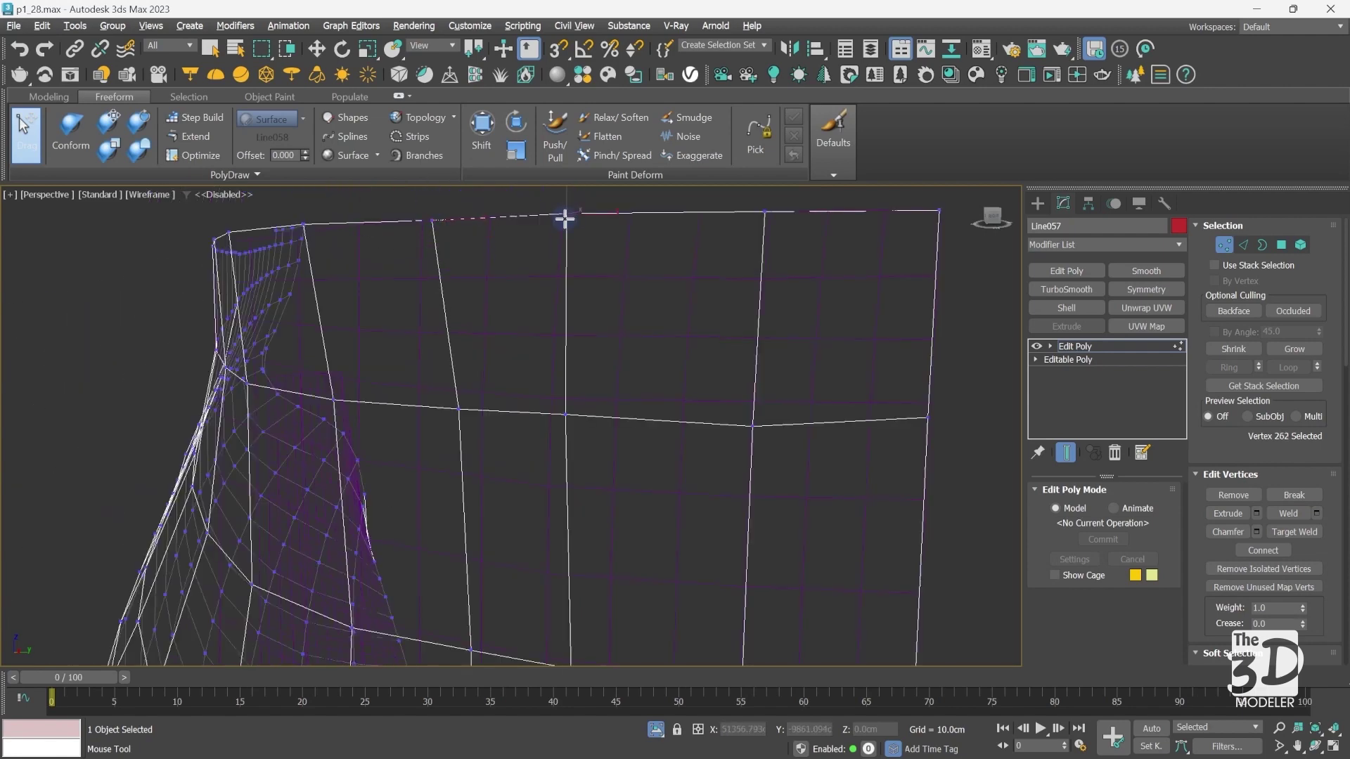
- Straighten the outermost inner column down the bow and shift the neighbouring columns' vertices forward beneath the ones above
{"action": "scroll", "coordinate": [751, 446], "scroll_direction": "down", "scroll_amount": 3}
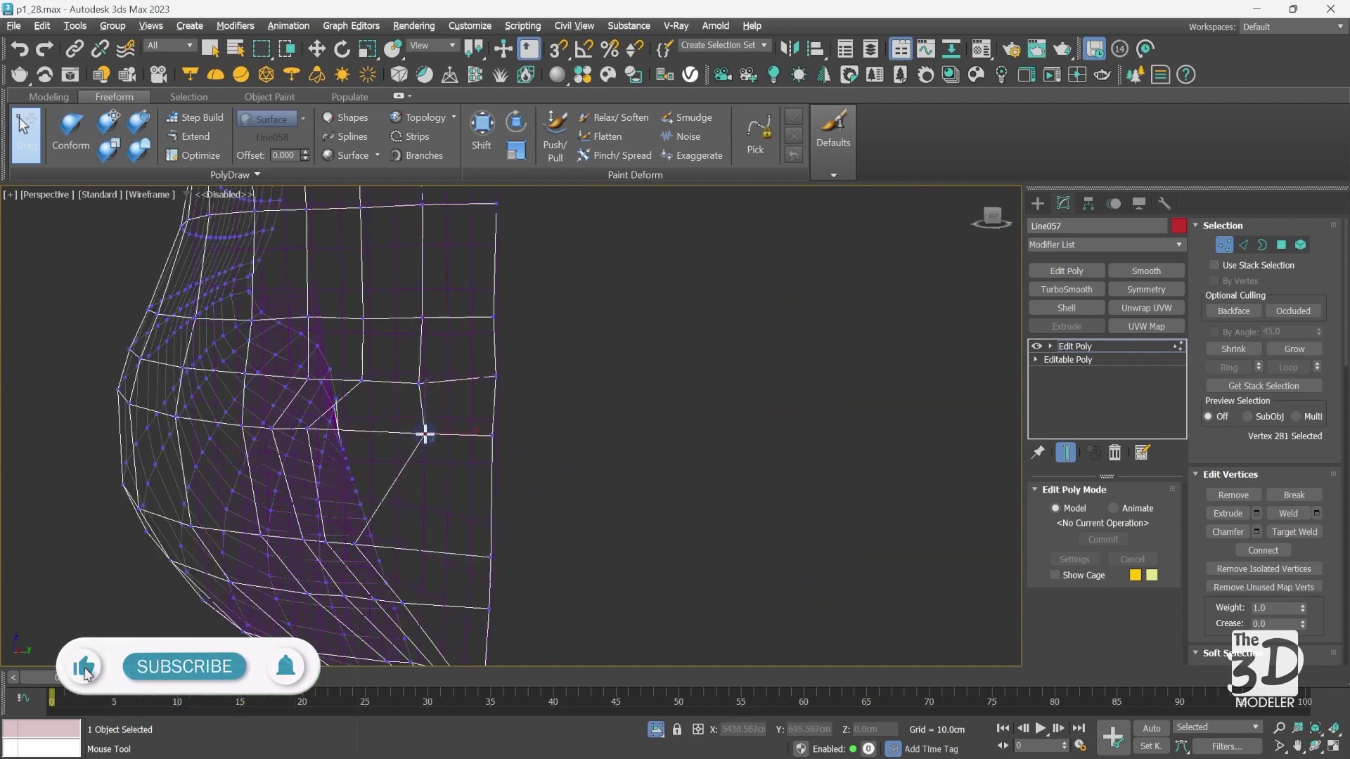
{"action": "left_click", "coordinate": [422, 380], "text": "shift"}
{"action": "left_click", "coordinate": [421, 542], "text": "shift"}
{"action": "left_click", "coordinate": [361, 398], "text": "shift"}
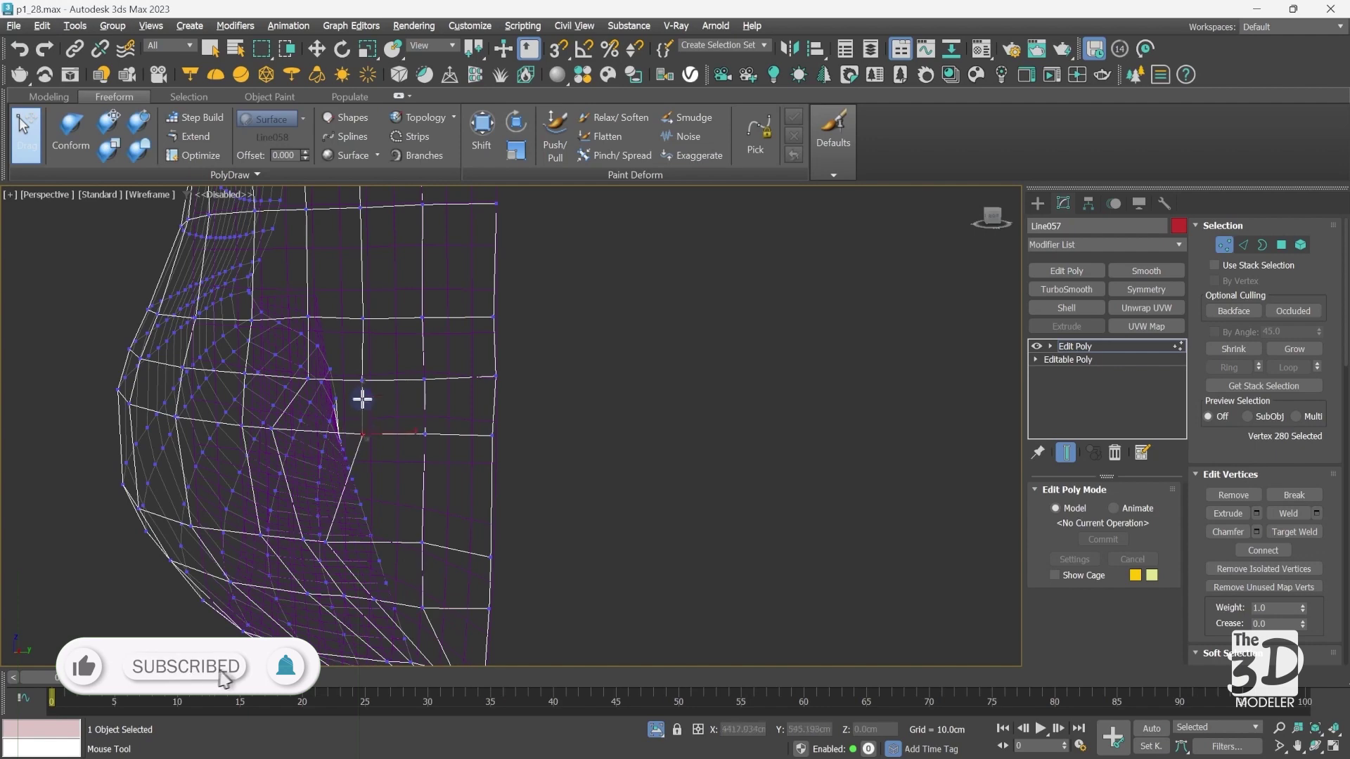
{"action": "left_click", "coordinate": [364, 436], "text": "shift"}
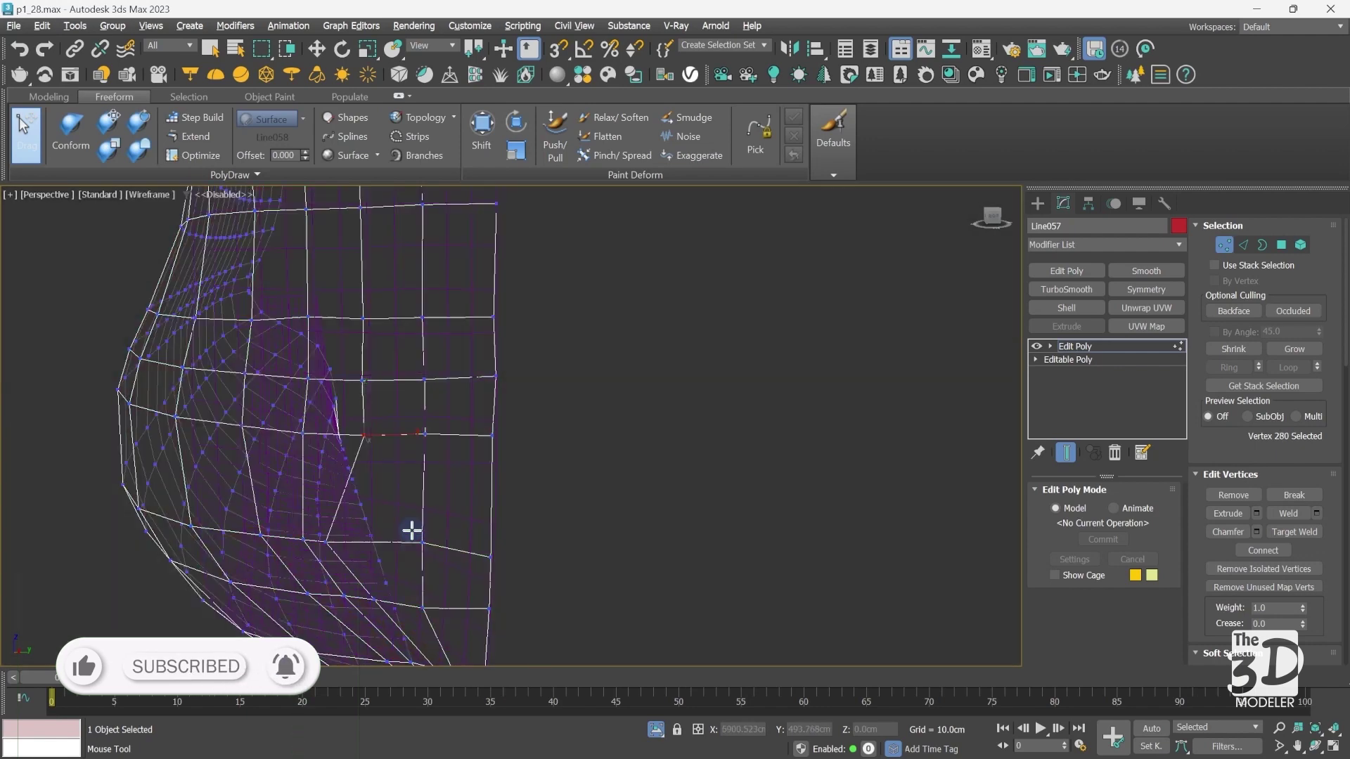
- Shift the remaining intermediate vertices in the lower bow rows forward so the columns fan evenly toward the keel
{"action": "left_click", "coordinate": [369, 539]}
{"action": "left_click", "coordinate": [320, 537]}
{"action": "left_click", "coordinate": [411, 595]}
{"action": "middle_click_drag", "start_coordinate": [411, 595], "coordinate": [787, 287], "text": "alt"}
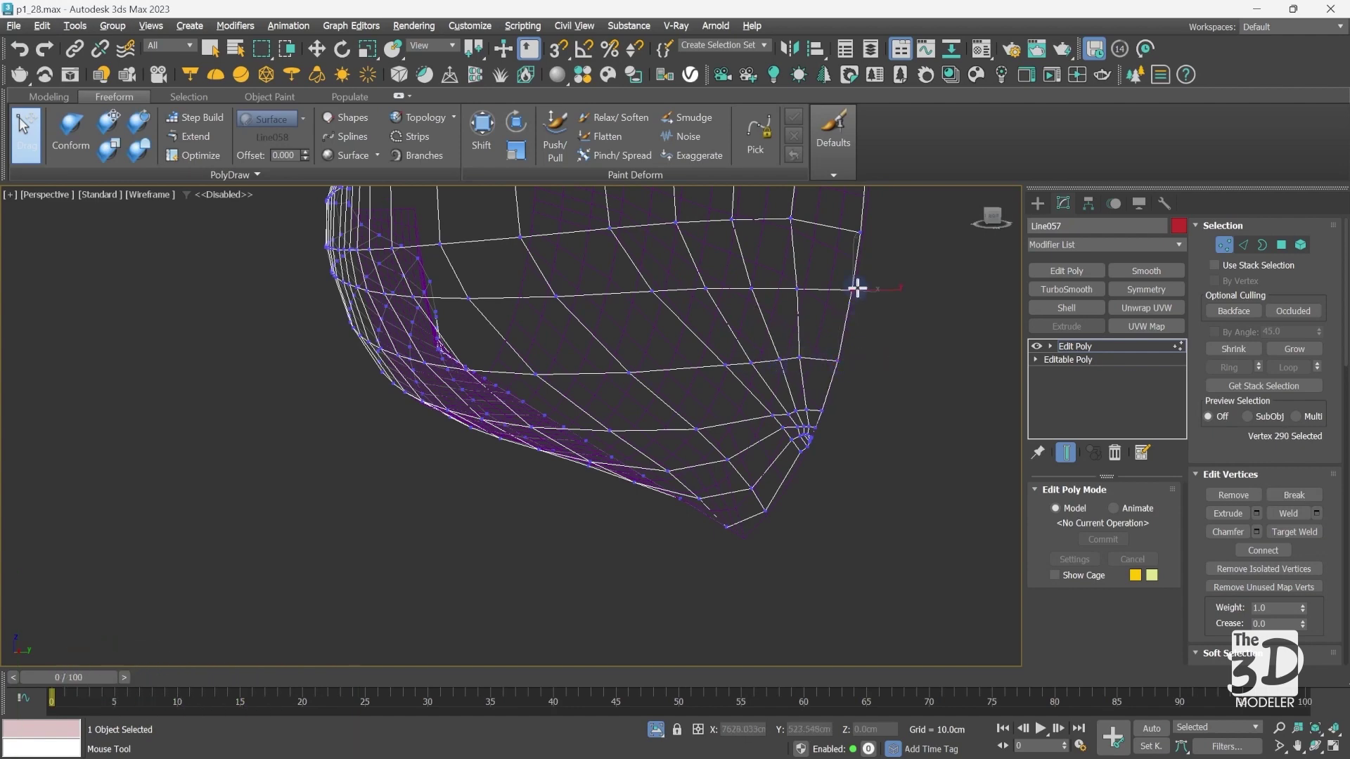
{"action": "middle_click_drag", "start_coordinate": [832, 217], "coordinate": [297, 425], "text": "alt"}
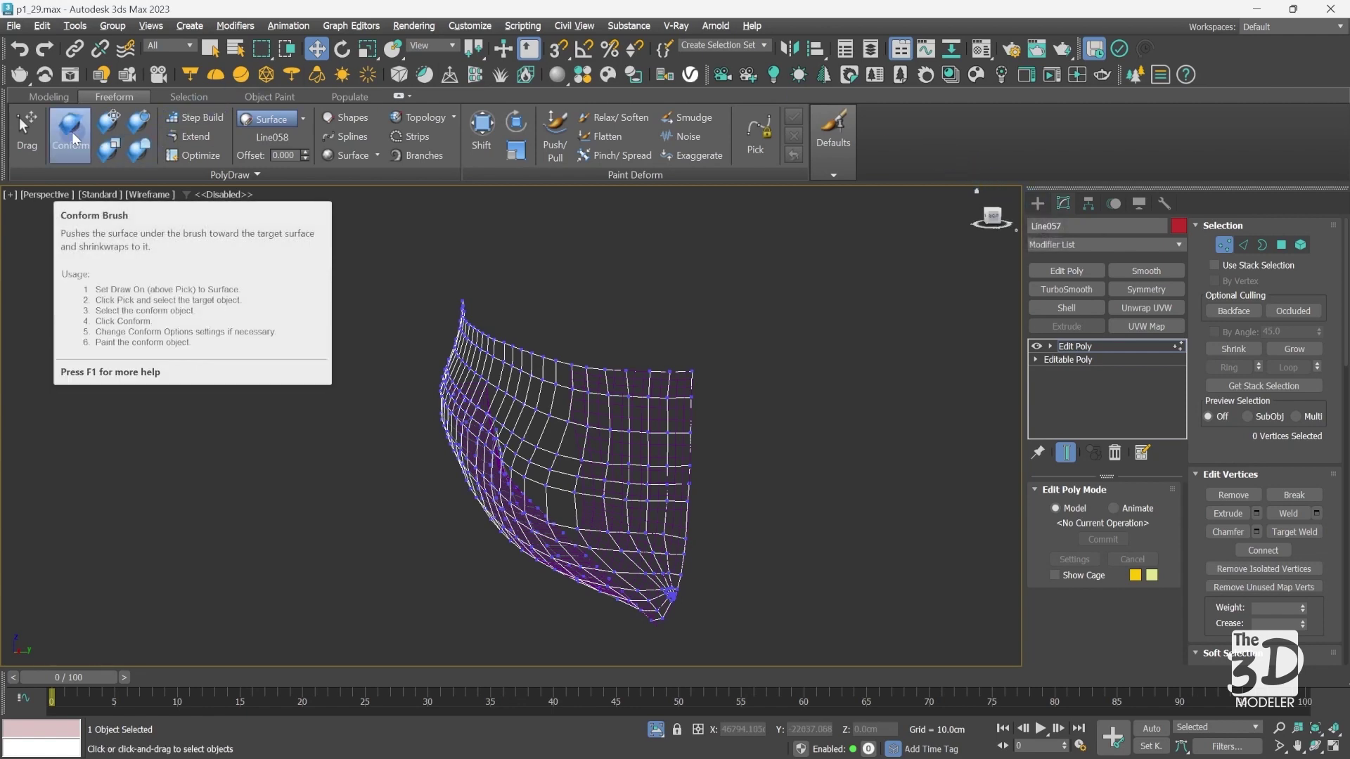
- Choose the Relax Conform brush, set Full Strength to 20 and paint over the inner bow vertices to even out the grid
{"action": "left_click", "coordinate": [138, 149]}
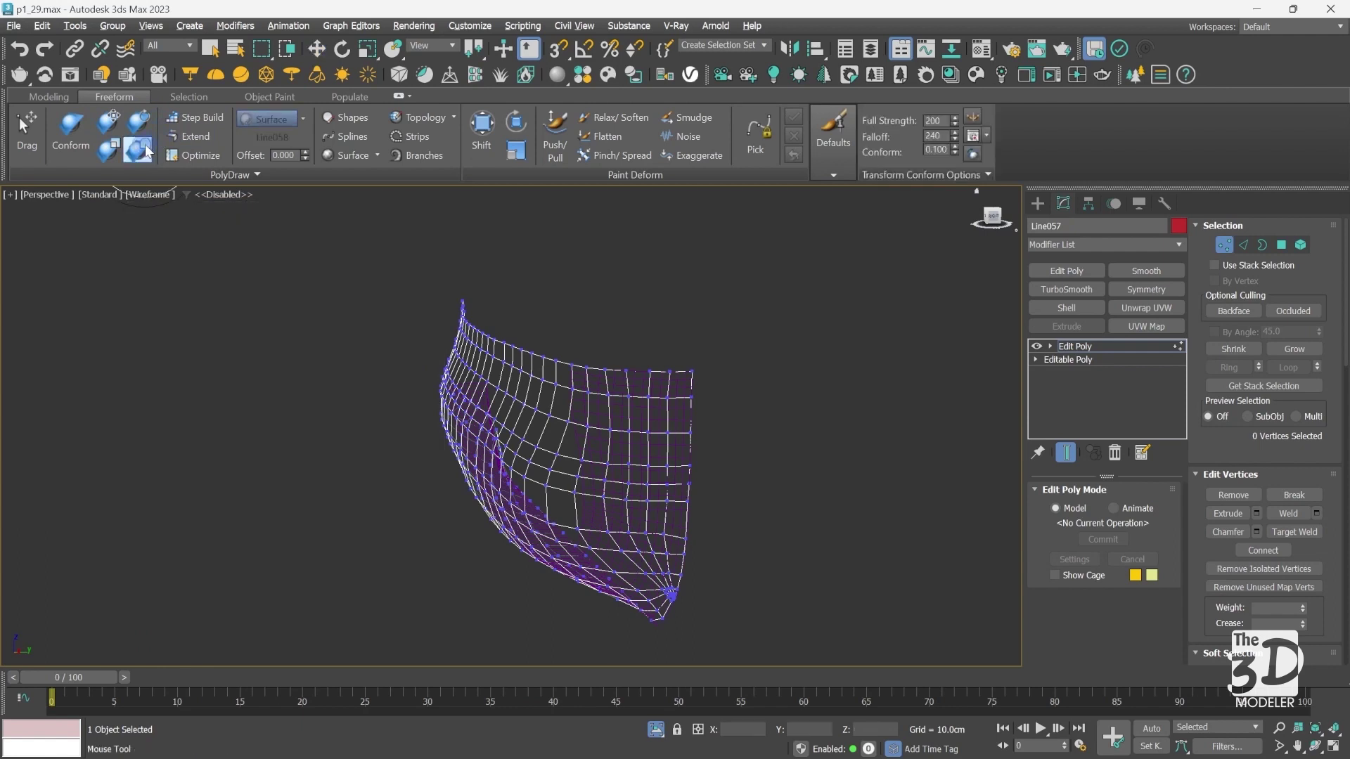
{"action": "double_click", "coordinate": [937, 121]}
{"action": "type", "text": "20"}
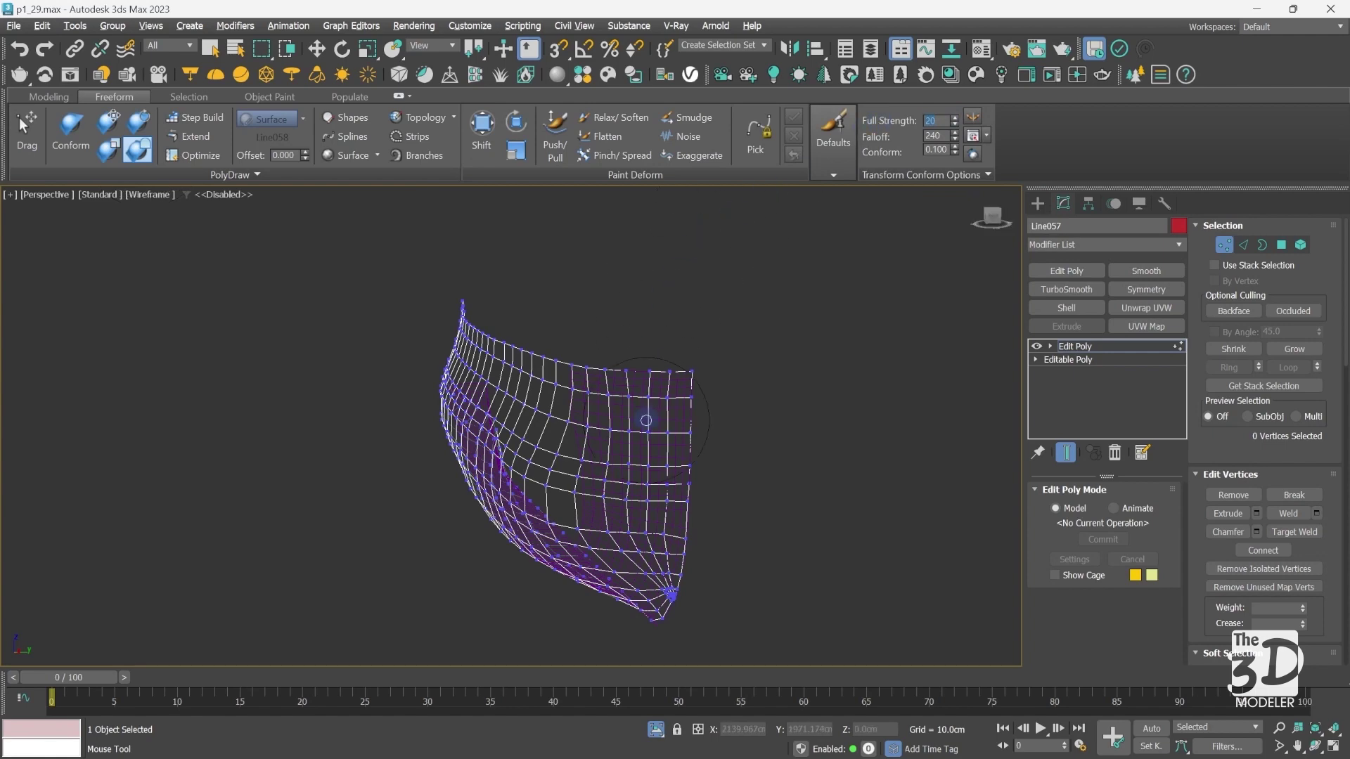
{"action": "scroll", "coordinate": [646, 420], "scroll_direction": "up", "scroll_amount": 10}
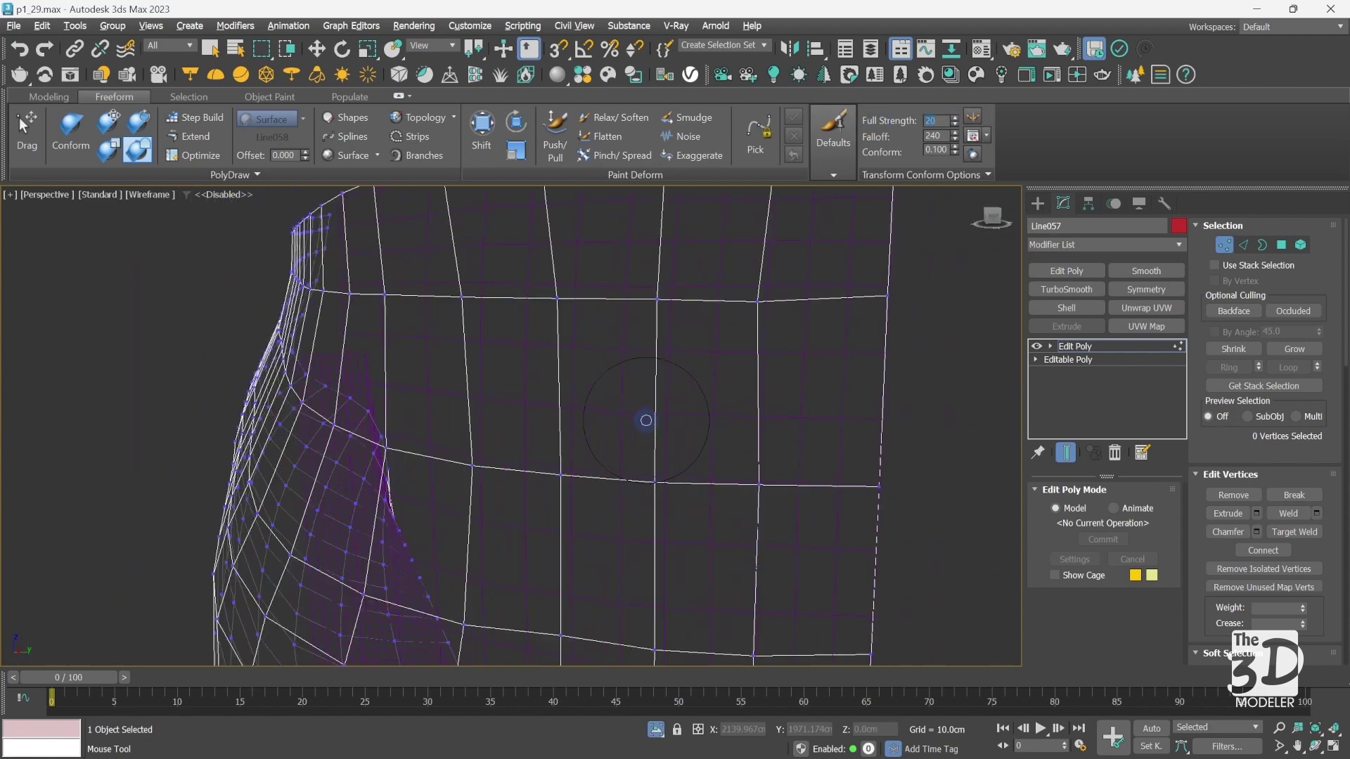
{"action": "mouse_move", "coordinate": [574, 306]}
{"action": "left_mouse_down"}
{"action": "mouse_move", "coordinate": [620, 226]}
{"action": "mouse_move", "coordinate": [744, 352]}
{"action": "mouse_move", "coordinate": [725, 459]}
{"action": "mouse_move", "coordinate": [596, 479]}
{"action": "mouse_move", "coordinate": [675, 560]}
{"action": "mouse_move", "coordinate": [691, 625]}
{"action": "mouse_move", "coordinate": [603, 626]}
{"action": "mouse_move", "coordinate": [717, 618]}
{"action": "mouse_move", "coordinate": [669, 624]}
{"action": "left_mouse_up"}
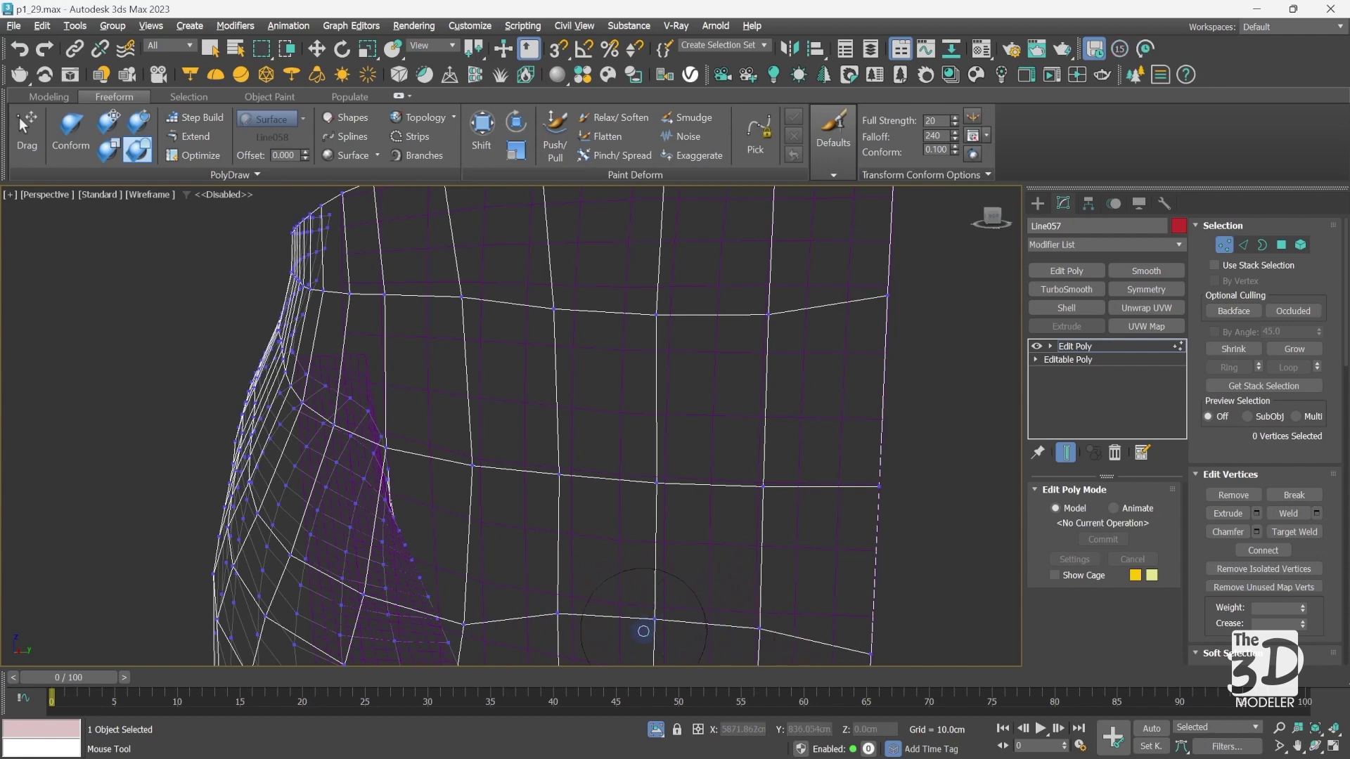
{"action": "middle_click_drag", "start_coordinate": [628, 492], "coordinate": [511, 425]}
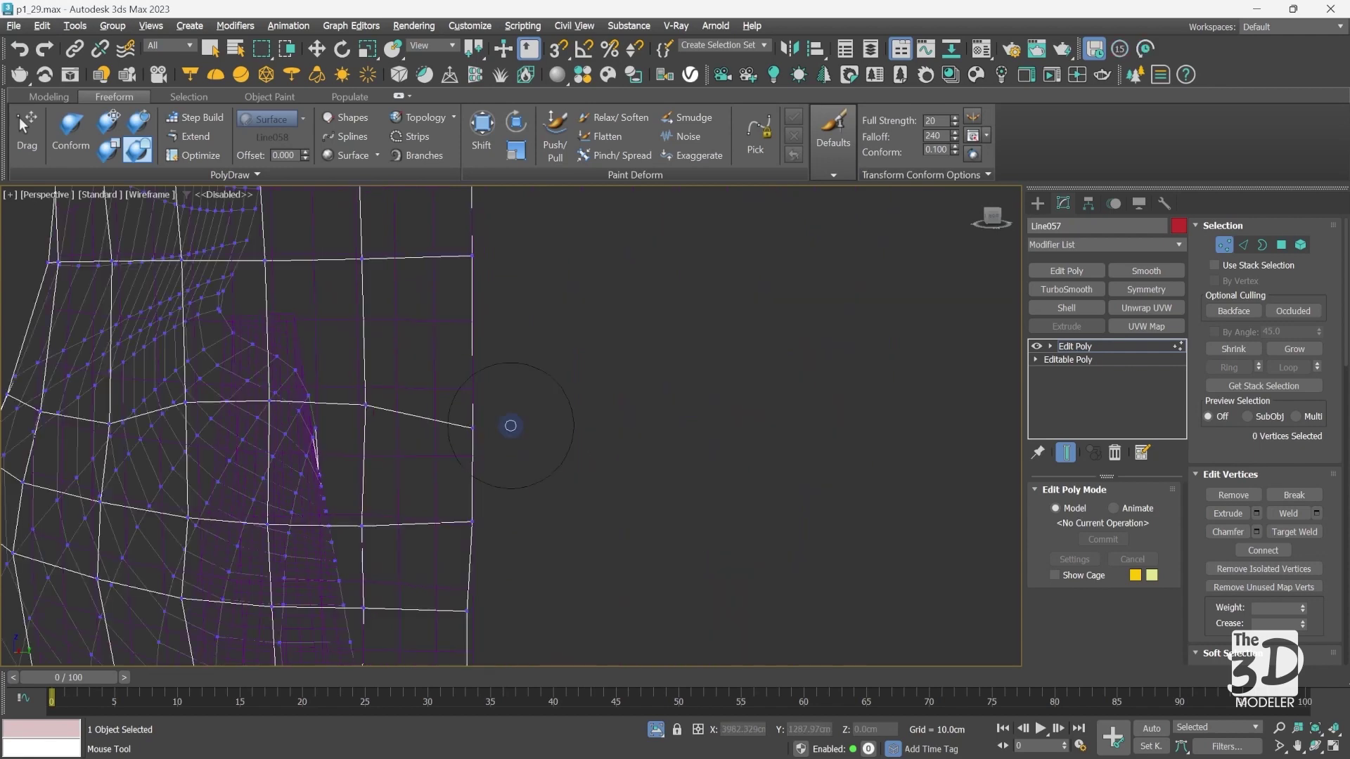
{"action": "mouse_move", "coordinate": [333, 488]}
{"action": "left_mouse_down"}
{"action": "mouse_move", "coordinate": [327, 527]}
{"action": "mouse_move", "coordinate": [251, 525]}
{"action": "mouse_move", "coordinate": [216, 464]}
{"action": "mouse_move", "coordinate": [212, 420]}
{"action": "mouse_move", "coordinate": [334, 437]}
{"action": "mouse_move", "coordinate": [355, 480]}
{"action": "mouse_move", "coordinate": [350, 572]}
{"action": "mouse_move", "coordinate": [251, 592]}
{"action": "left_mouse_up"}
- Try a Relax Conform stroke along the bow's front edge, then undo it
{"action": "scroll", "coordinate": [251, 591], "scroll_direction": "down", "scroll_amount": 5}
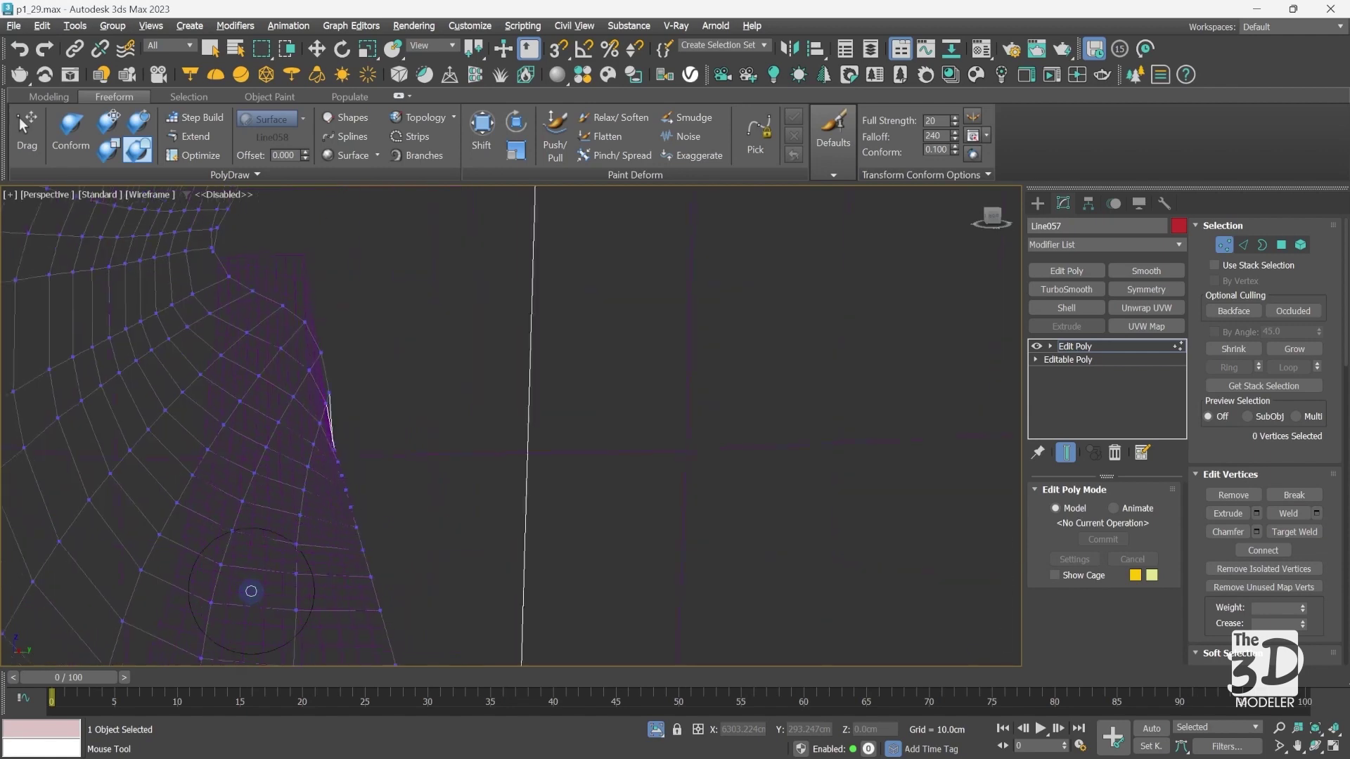
{"action": "scroll", "coordinate": [251, 591], "scroll_direction": "up", "scroll_amount": 5}
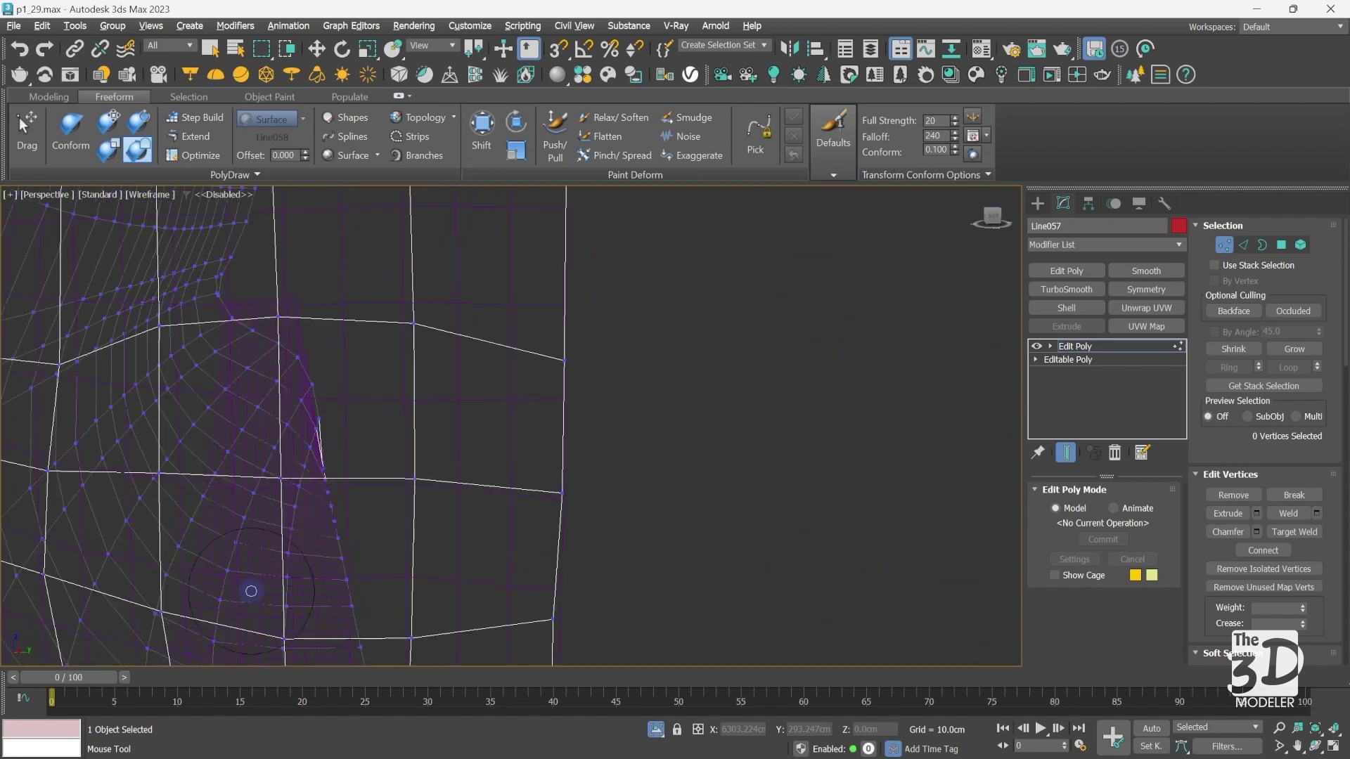
{"action": "key", "text": "z"}
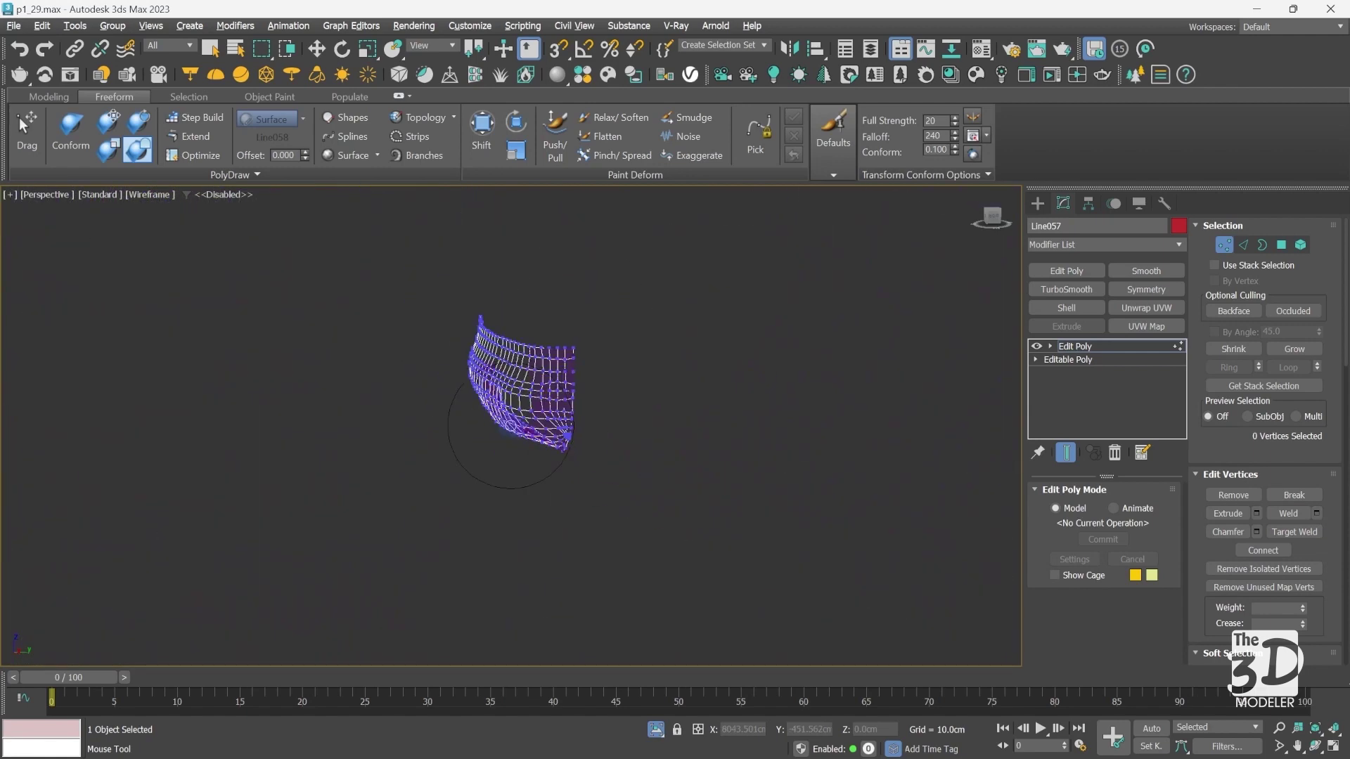
{"action": "scroll", "coordinate": [594, 383], "scroll_direction": "up", "scroll_amount": 6}
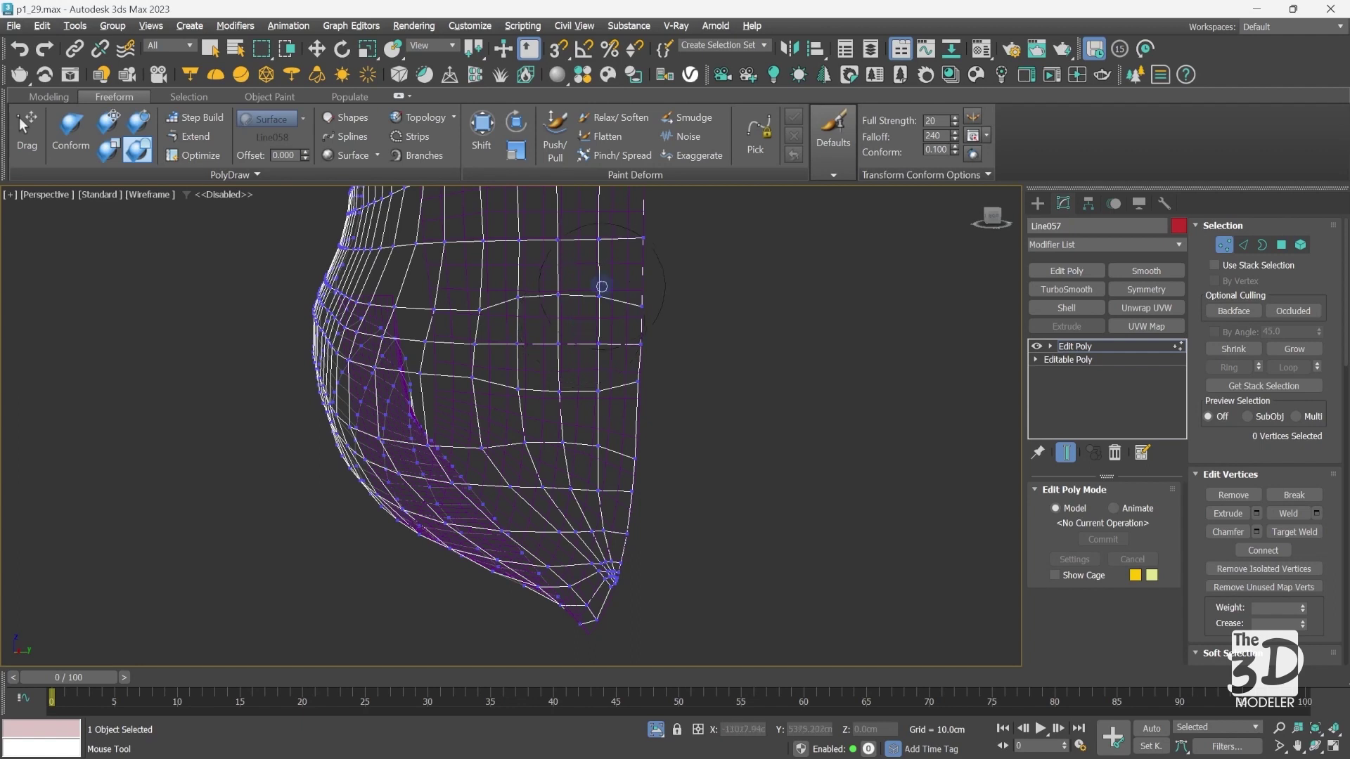
{"action": "left_click_drag", "start_coordinate": [603, 283], "coordinate": [612, 367]}
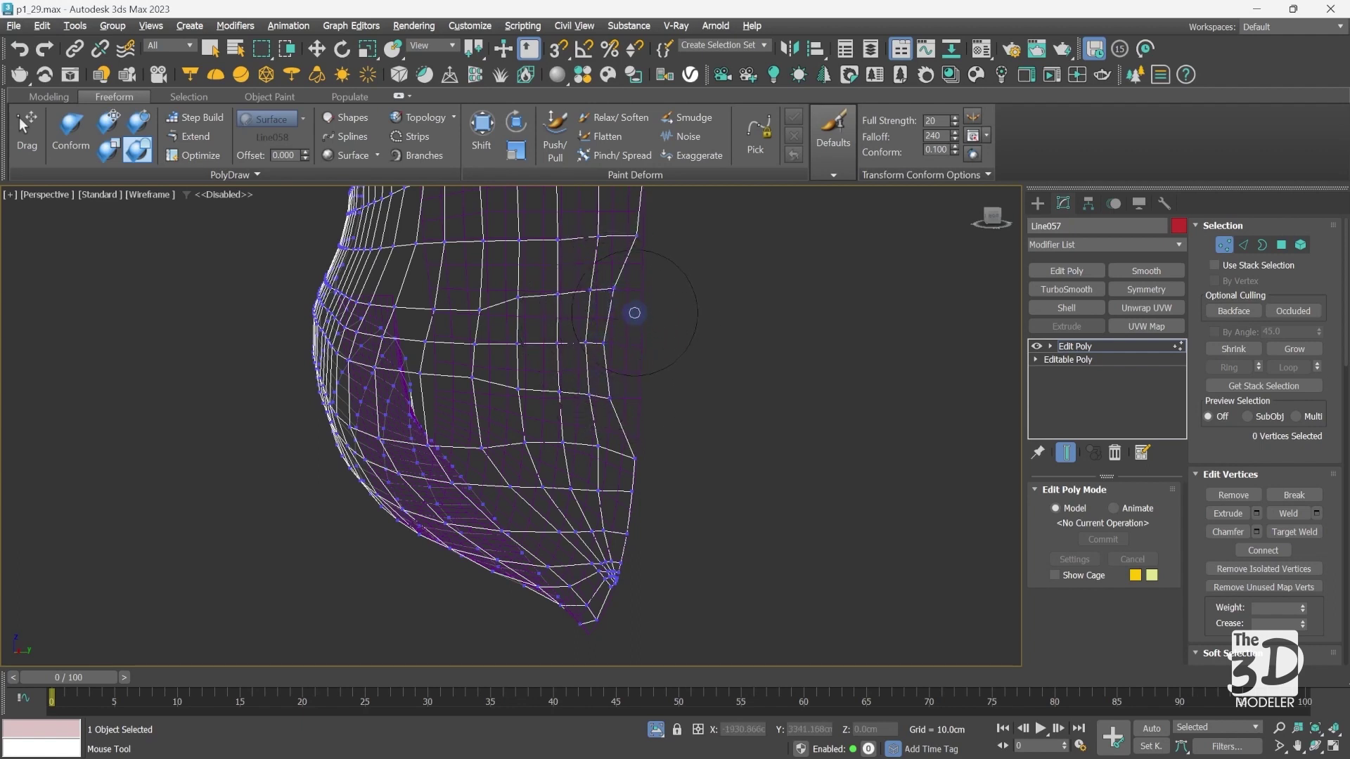
{"action": "key", "text": "ctrl+z"}
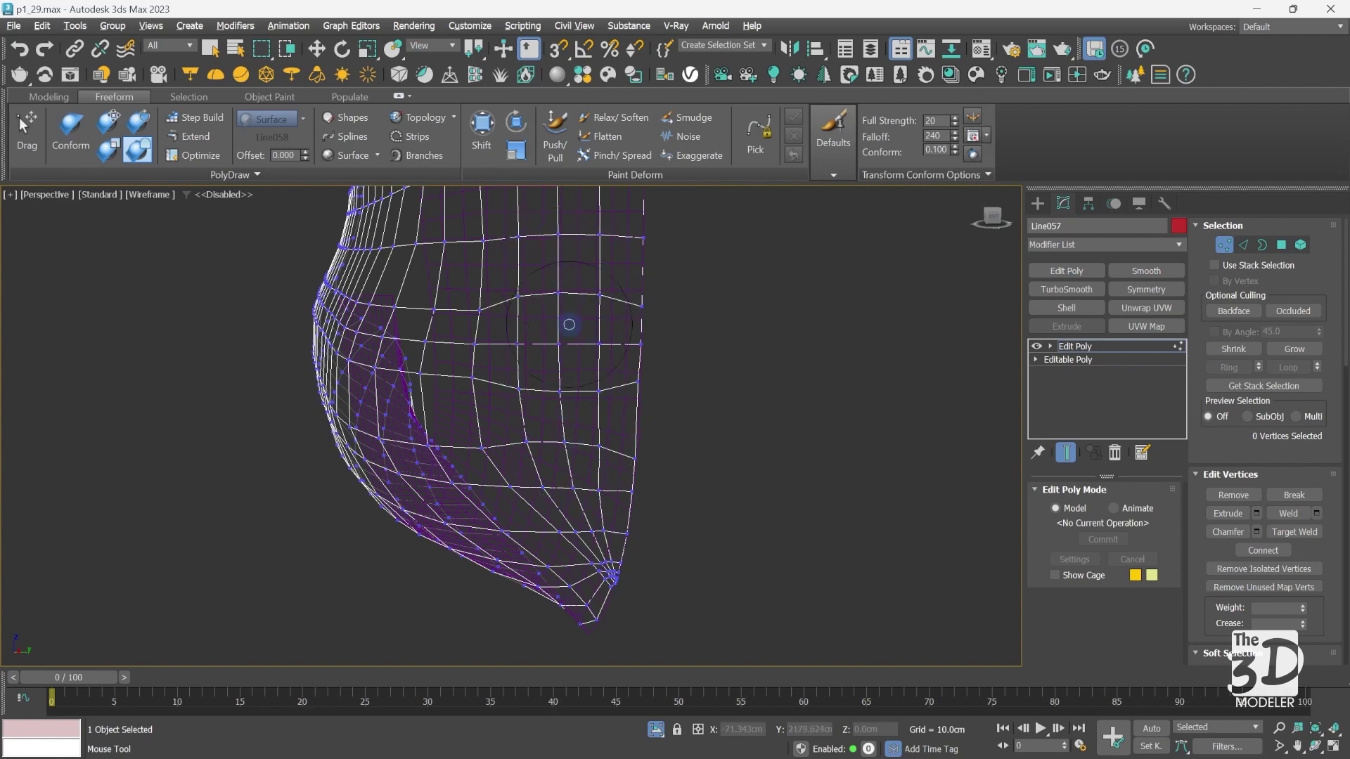
- In edged-faces display, use the Conform brush with Full Strength 200 to paint the bow polygons onto the purple surface
{"action": "key", "text": "F3"}
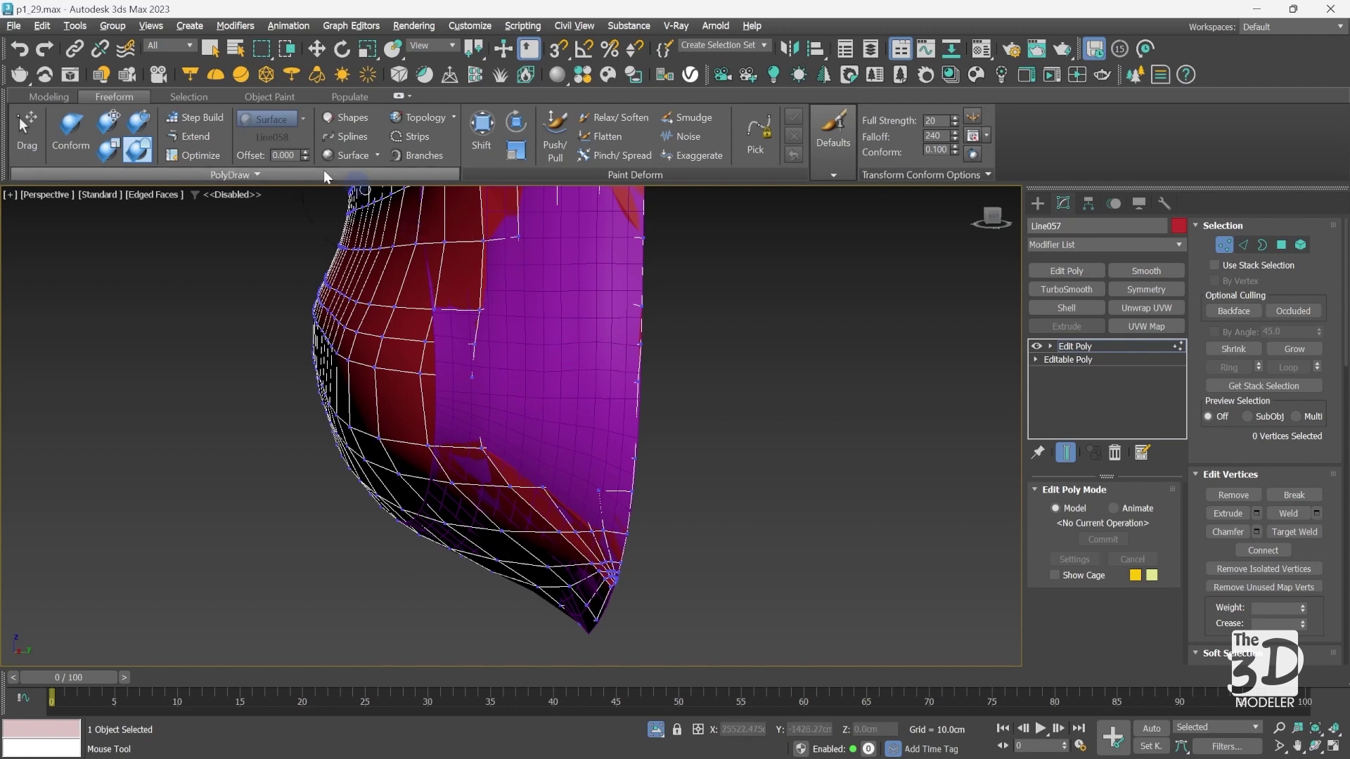
{"action": "left_click", "coordinate": [70, 137]}
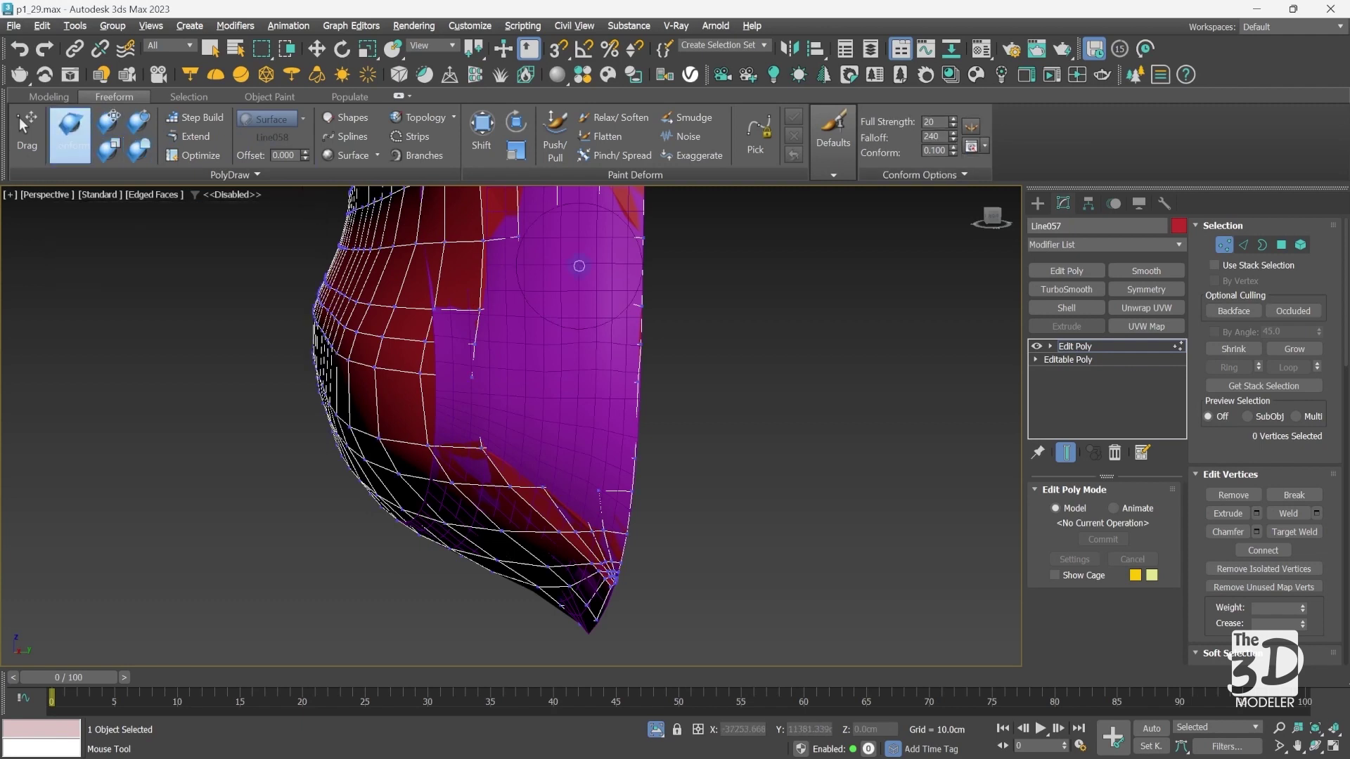
{"action": "left_click_drag", "start_coordinate": [567, 262], "coordinate": [563, 333]}
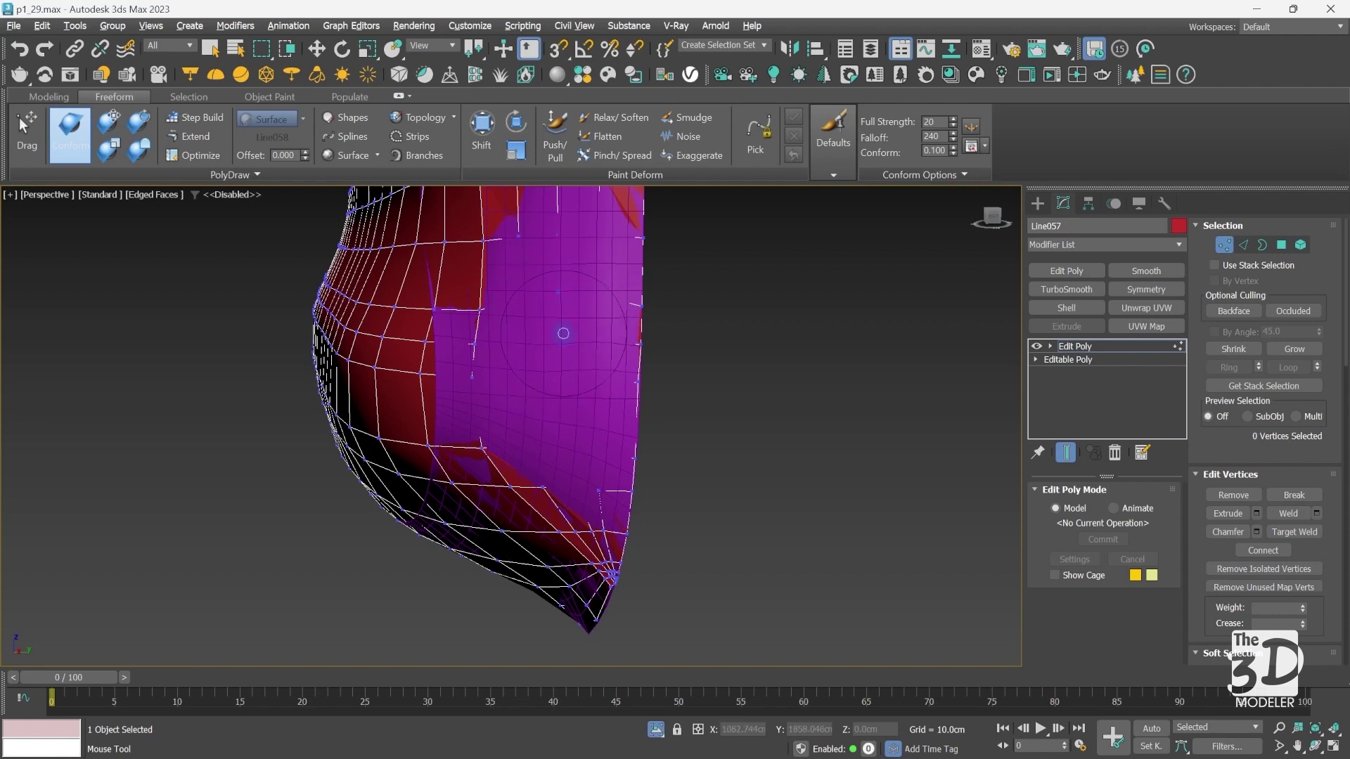
{"action": "double_click", "coordinate": [925, 122]}
{"action": "mouse_move", "coordinate": [562, 262]}
{"action": "left_mouse_down"}
{"action": "mouse_move", "coordinate": [566, 369]}
{"action": "mouse_move", "coordinate": [556, 293]}
{"action": "mouse_move", "coordinate": [553, 374]}
{"action": "mouse_move", "coordinate": [535, 316]}
{"action": "mouse_move", "coordinate": [541, 381]}
{"action": "mouse_move", "coordinate": [554, 342]}
{"action": "mouse_move", "coordinate": [560, 415]}
{"action": "mouse_move", "coordinate": [577, 394]}
{"action": "mouse_move", "coordinate": [573, 425]}
{"action": "mouse_move", "coordinate": [556, 396]}
{"action": "mouse_move", "coordinate": [556, 415]}
{"action": "mouse_move", "coordinate": [534, 399]}
{"action": "mouse_move", "coordinate": [550, 417]}
{"action": "mouse_move", "coordinate": [532, 384]}
{"action": "mouse_move", "coordinate": [565, 452]}
{"action": "mouse_move", "coordinate": [562, 427]}
{"action": "mouse_move", "coordinate": [571, 492]}
{"action": "mouse_move", "coordinate": [556, 411]}
{"action": "left_mouse_up"}
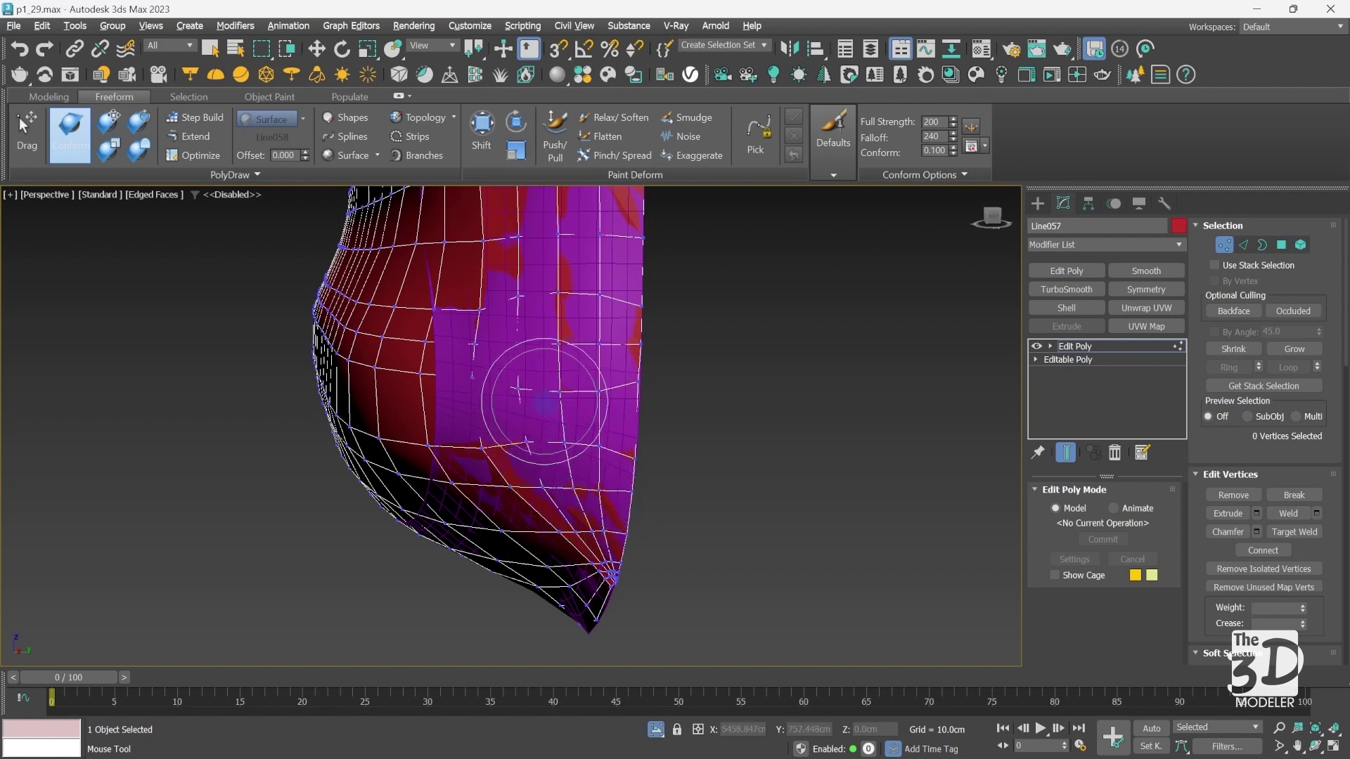
{"action": "mouse_move", "coordinate": [543, 359]}
{"action": "left_mouse_down"}
{"action": "mouse_move", "coordinate": [544, 249]}
{"action": "mouse_move", "coordinate": [570, 264]}
{"action": "mouse_move", "coordinate": [570, 331]}
{"action": "mouse_move", "coordinate": [569, 308]}
{"action": "mouse_move", "coordinate": [547, 379]}
{"action": "left_mouse_up"}
{"action": "mouse_move", "coordinate": [563, 437]}
{"action": "left_mouse_down"}
{"action": "mouse_move", "coordinate": [603, 508]}
{"action": "mouse_move", "coordinate": [587, 466]}
{"action": "mouse_move", "coordinate": [603, 345]}
{"action": "mouse_move", "coordinate": [588, 398]}
{"action": "mouse_move", "coordinate": [573, 288]}
{"action": "left_mouse_up"}
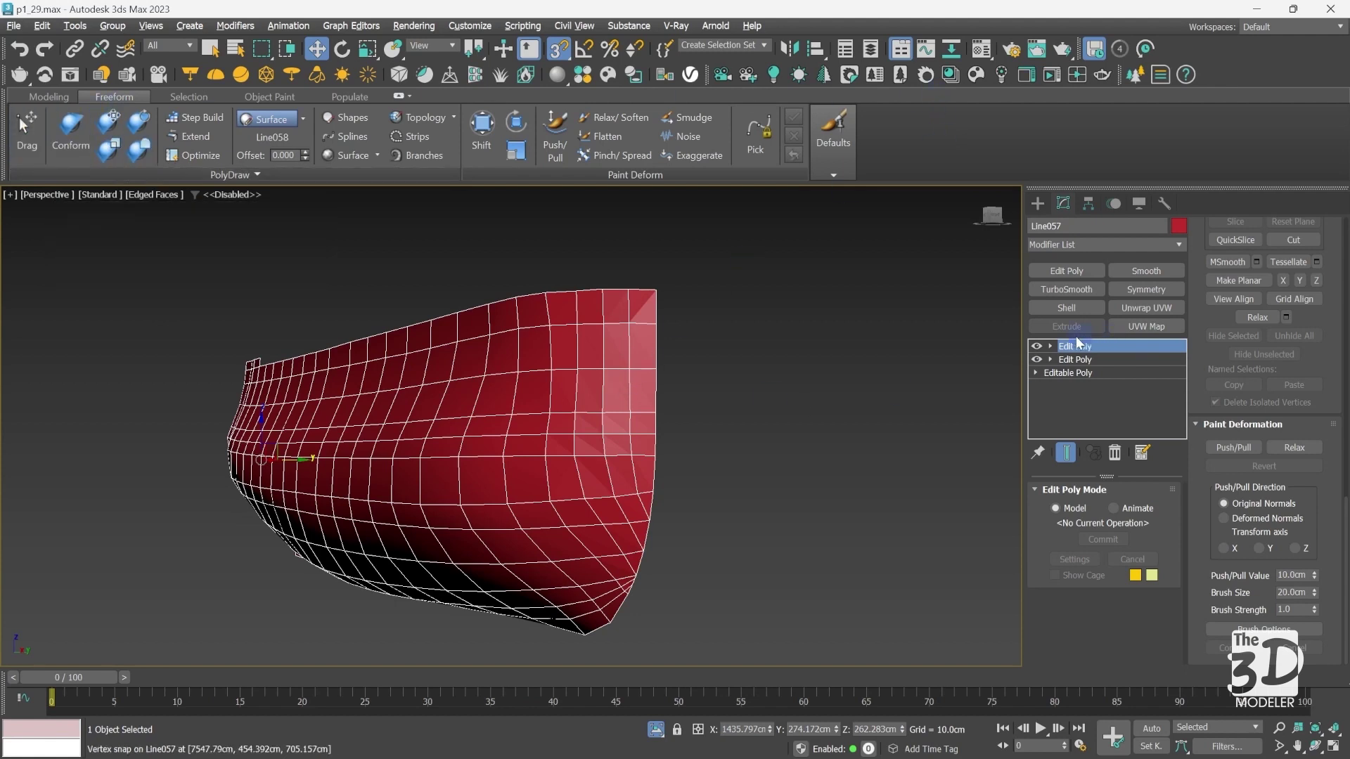
- Compare the hull mesh with and without the top Edit Poly modifier by toggling its visibility
{"action": "left_click", "coordinate": [1035, 346]}
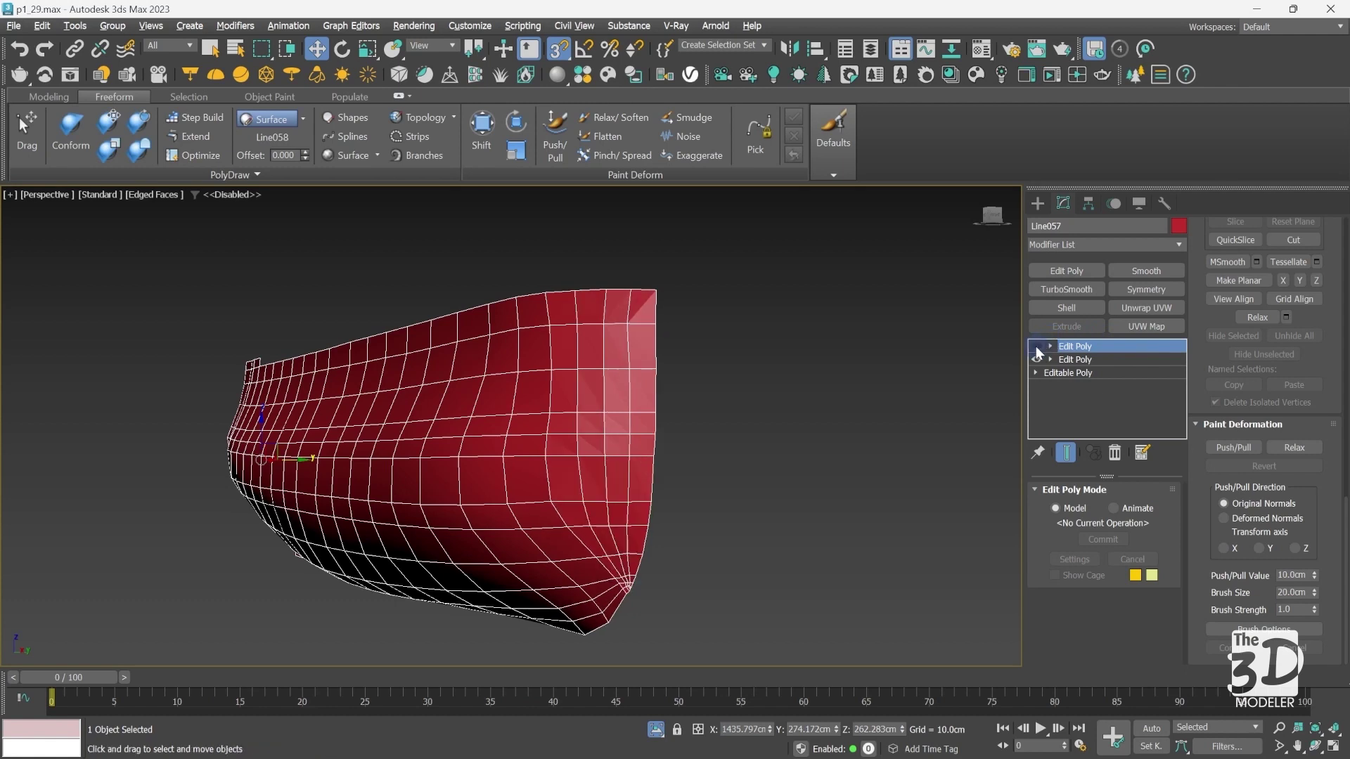
{"action": "left_click", "coordinate": [1035, 346]}
{"action": "left_click", "coordinate": [1035, 346]}
{"action": "left_click", "coordinate": [1035, 346]}
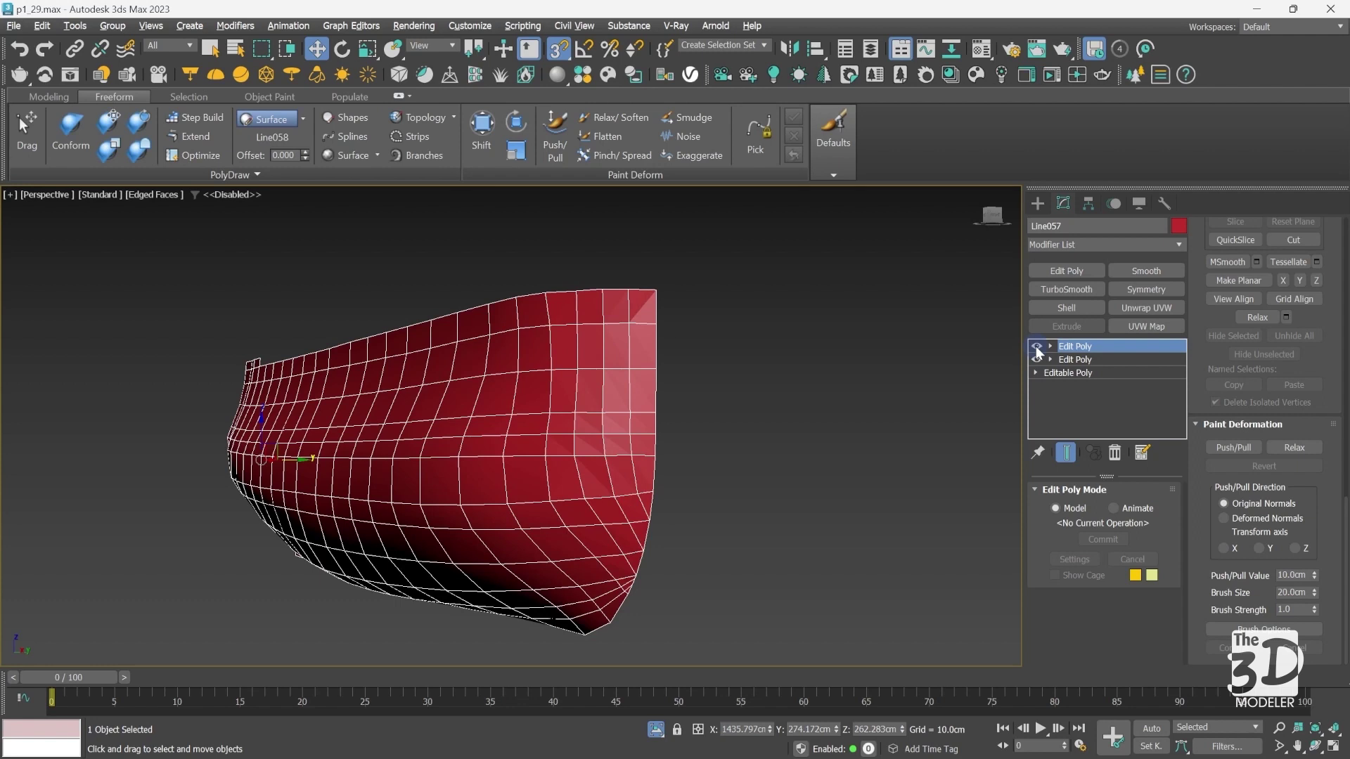
{"action": "left_click", "coordinate": [1036, 346]}
{"action": "left_click", "coordinate": [1035, 346]}
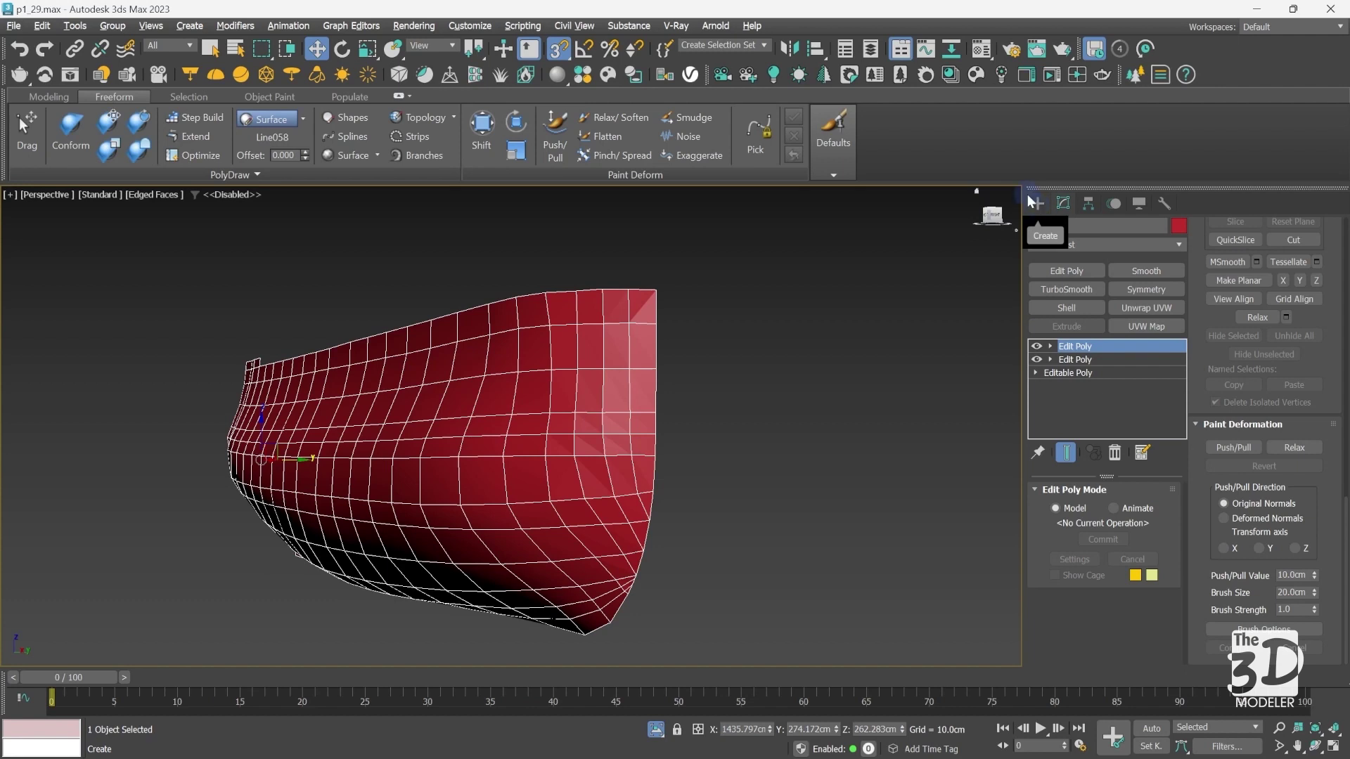
- Assign all hull polygons to smoothing group 1 and check the smoothed shading with the edge display off
{"action": "key", "text": "4"}
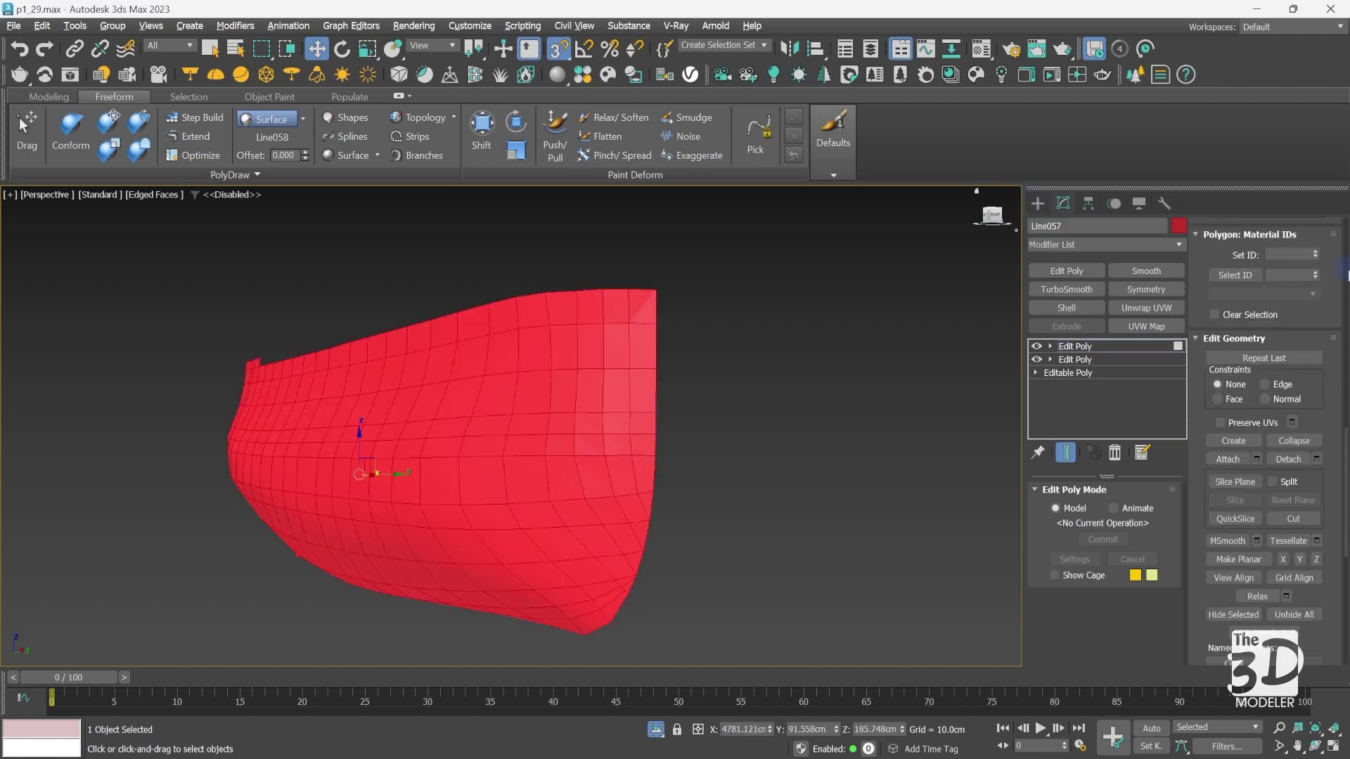
{"action": "scroll", "coordinate": [1347, 505], "scroll_direction": "down", "scroll_amount": 5}
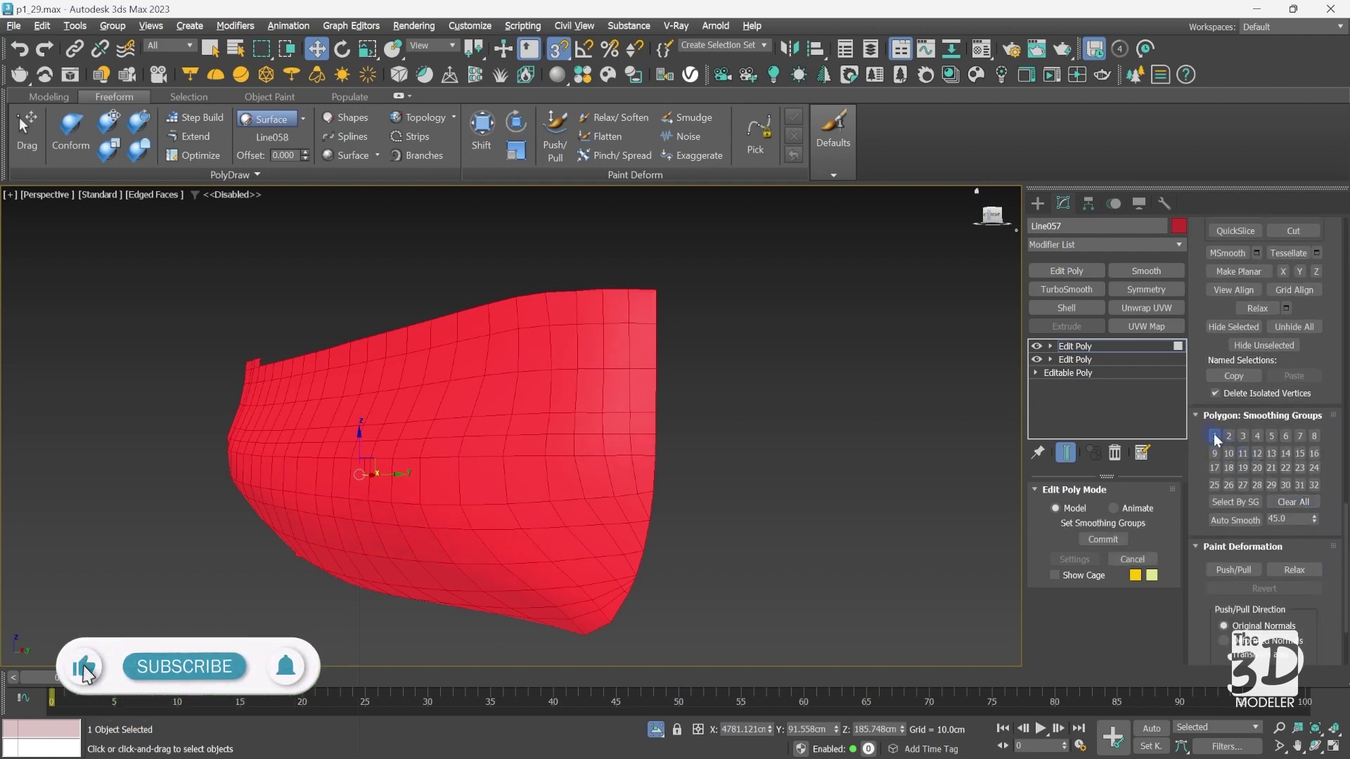
{"action": "left_click", "coordinate": [1107, 346]}
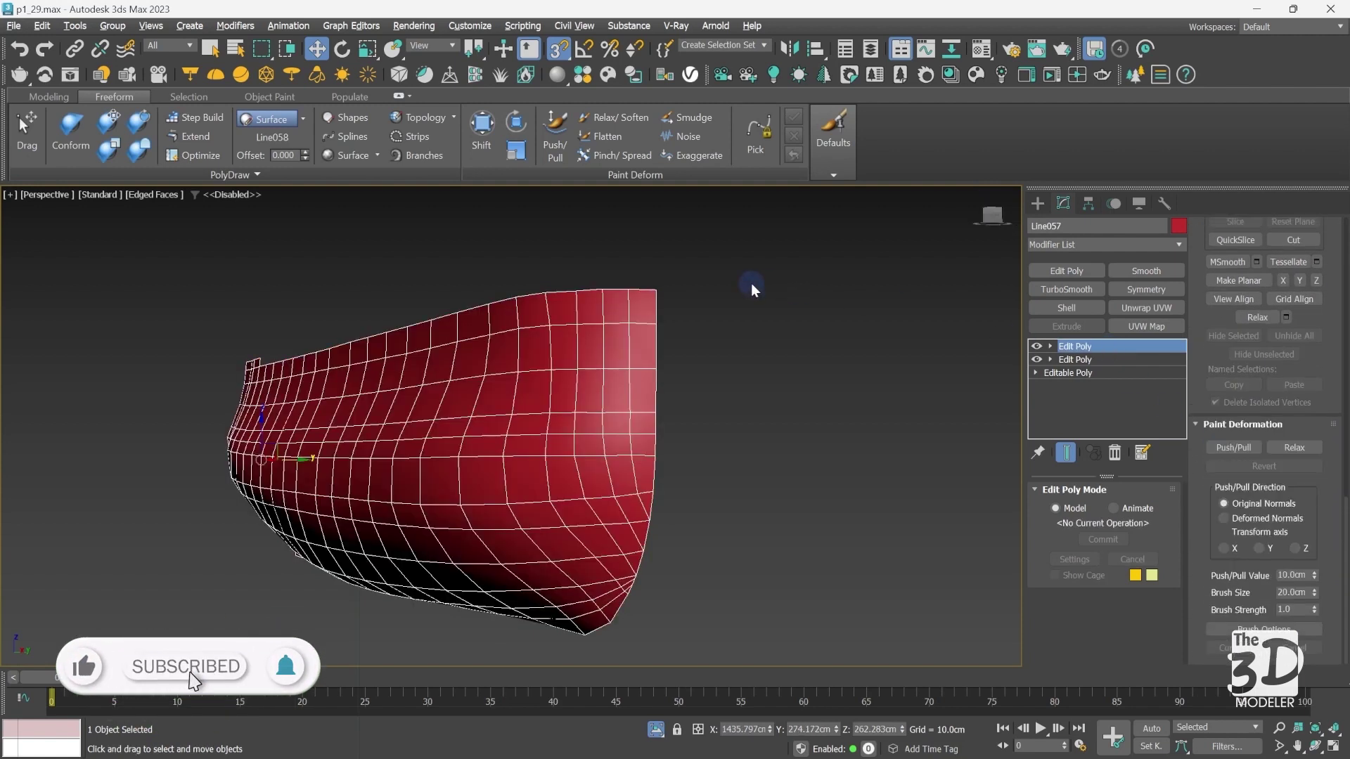
{"action": "key", "text": "F4"}
{"action": "key", "text": "z"}
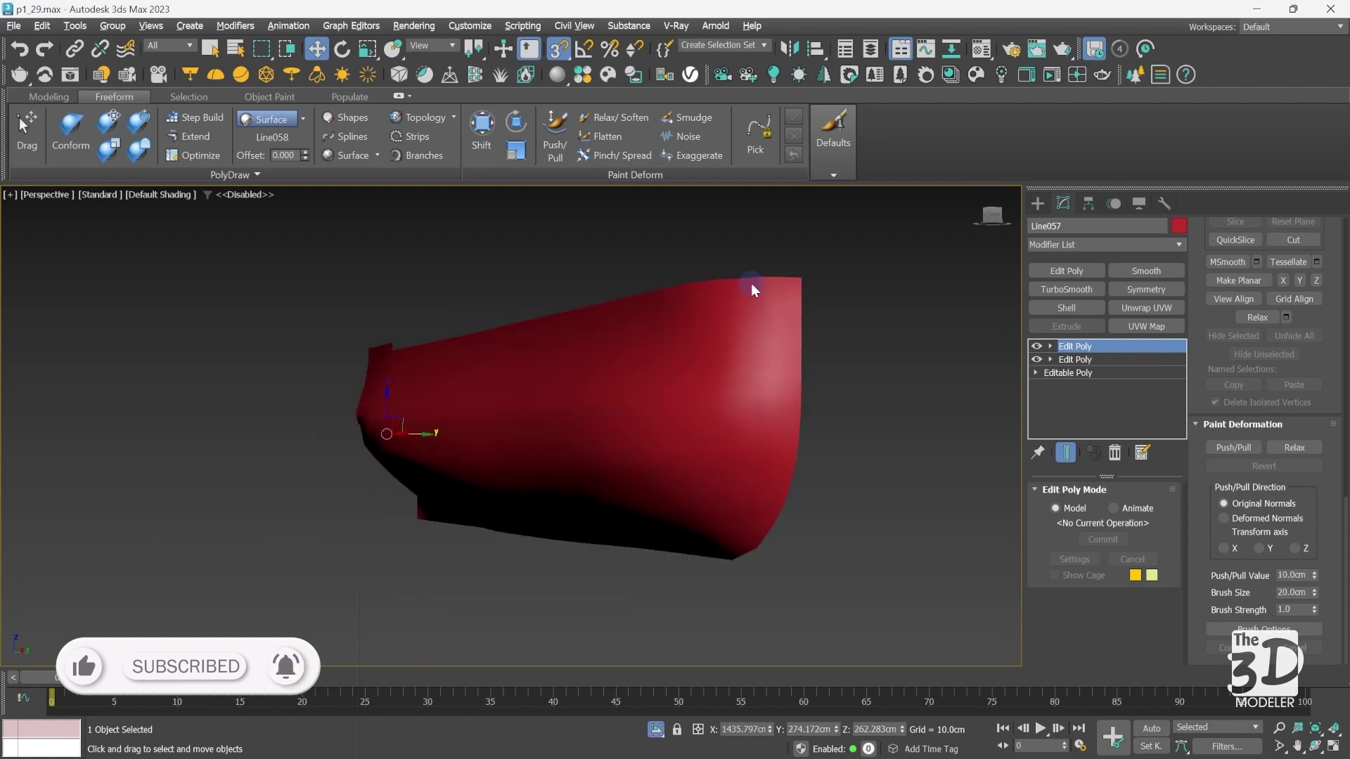
{"action": "left_click_drag", "start_coordinate": [990, 223], "coordinate": [14, 220]}
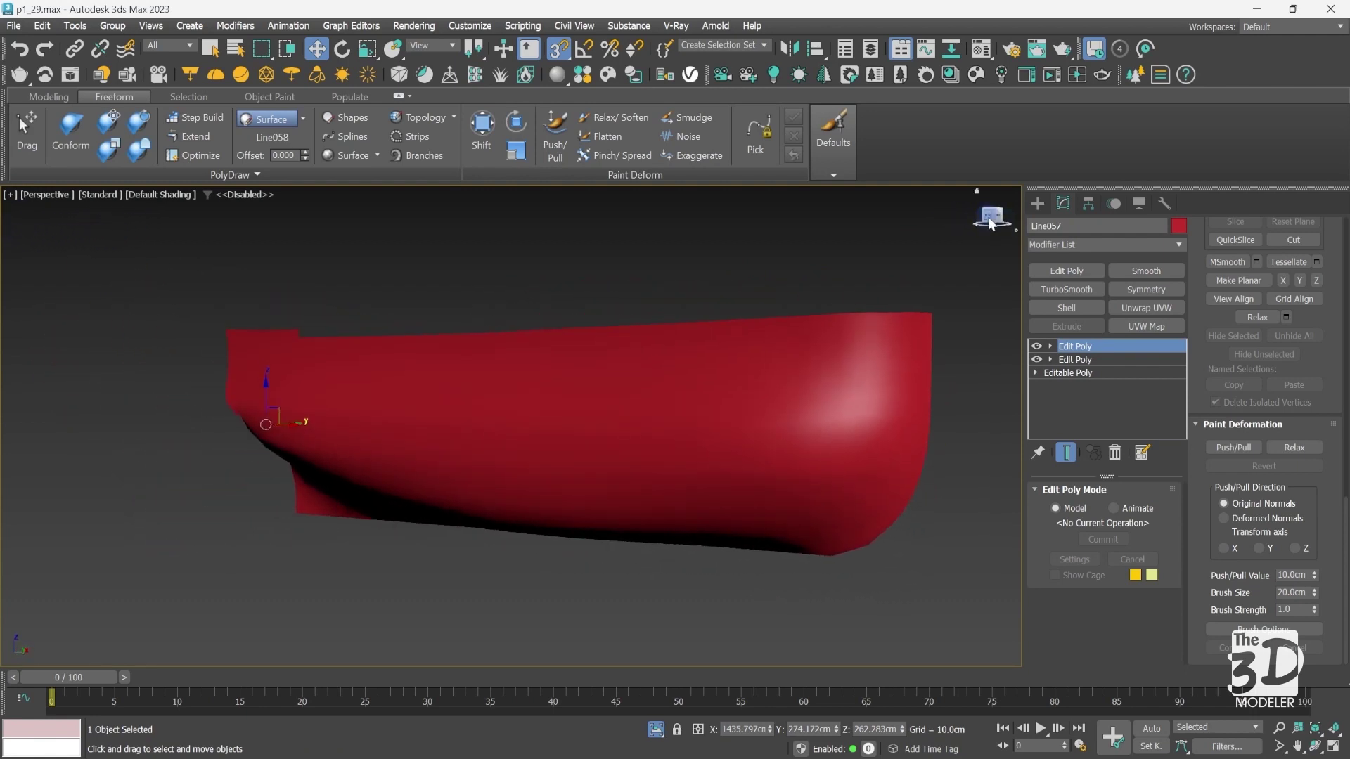
- Exit isolation, add the purple reference surface to the hull selection, and isolate the two objects in the perspective view
{"action": "key", "text": "f"}
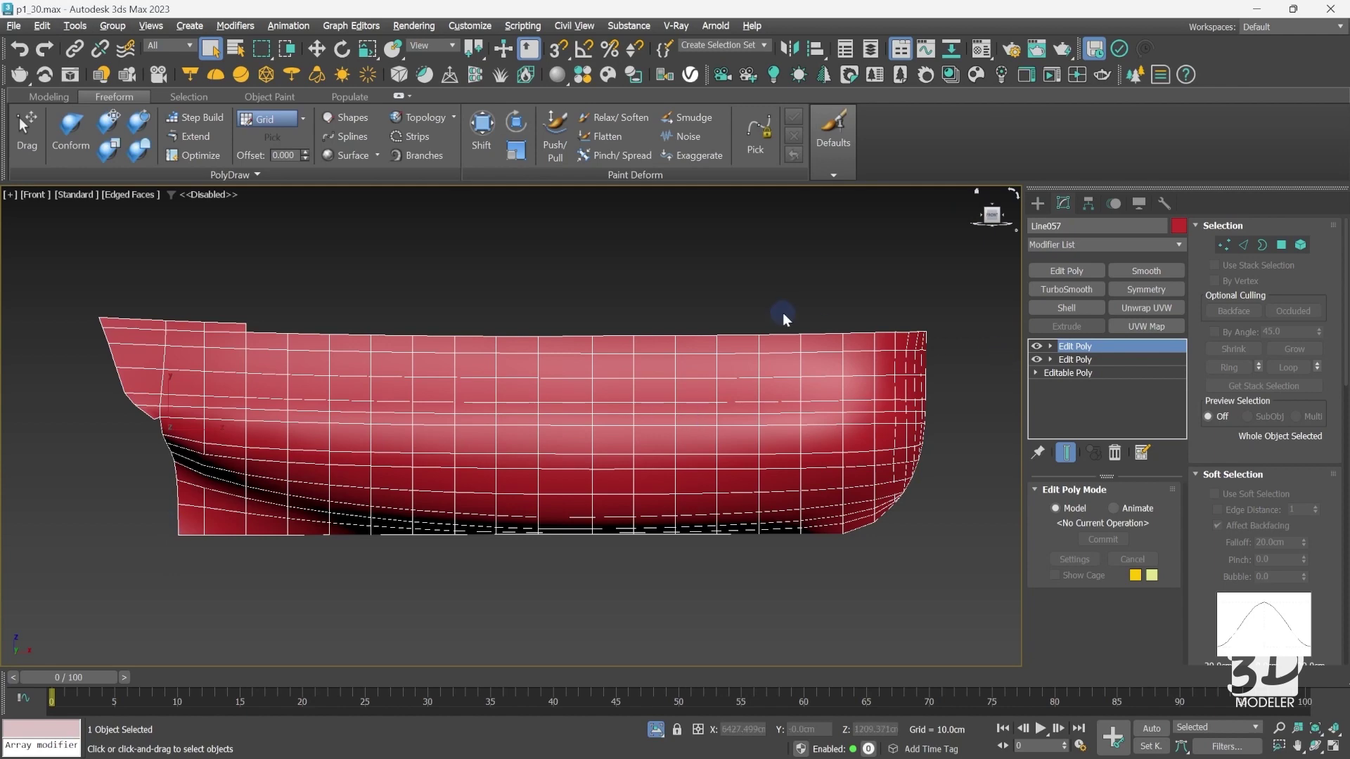
{"action": "key", "text": "p"}
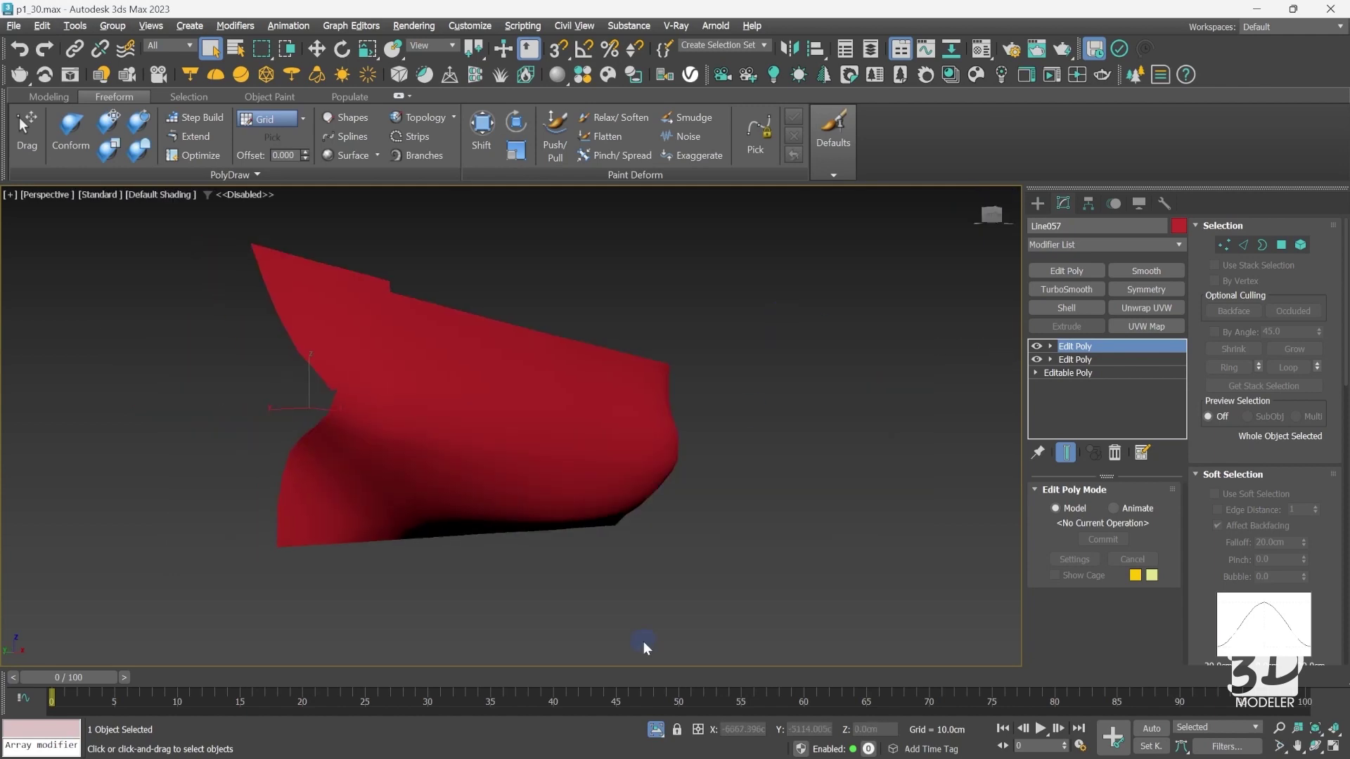
{"action": "left_click", "coordinate": [656, 729]}
{"action": "left_click", "coordinate": [647, 359], "text": "ctrl"}
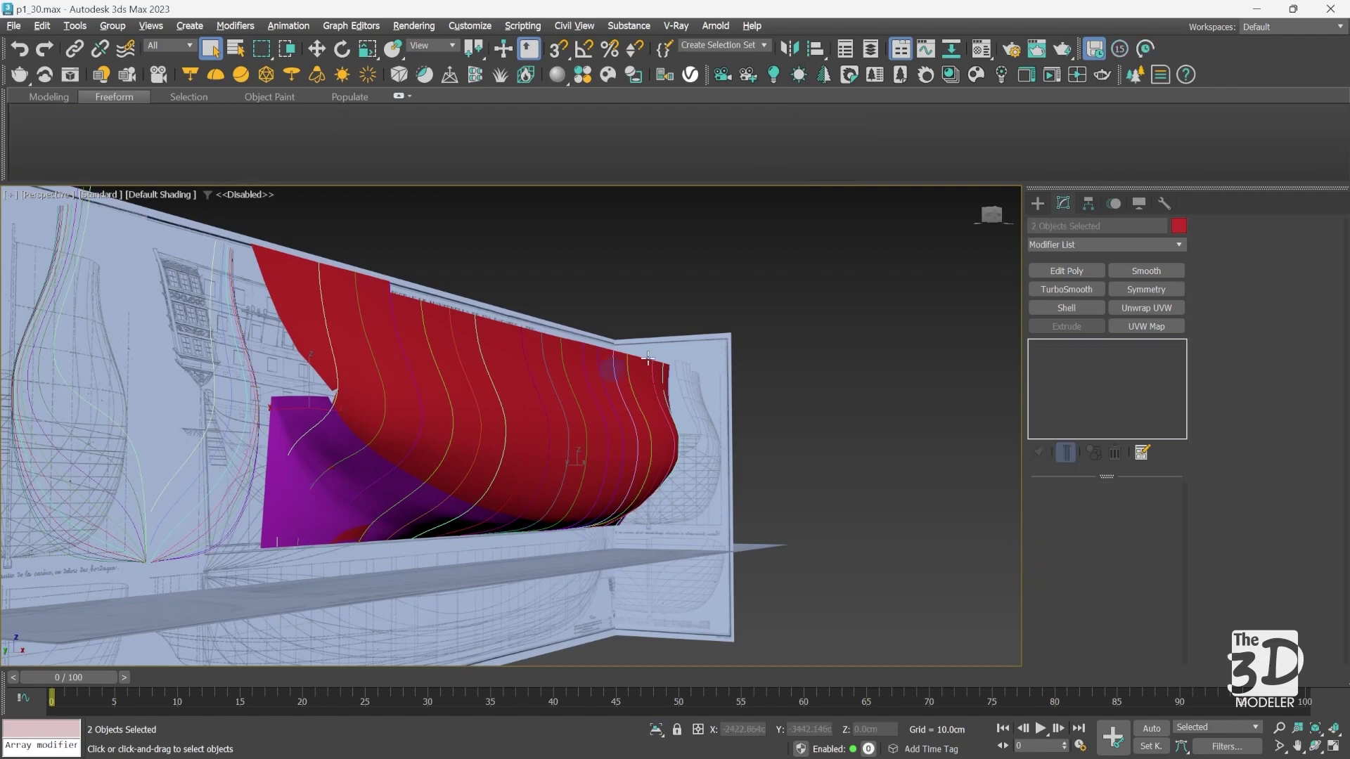
{"action": "key", "text": "alt+q"}
{"action": "left_click", "coordinate": [912, 226]}
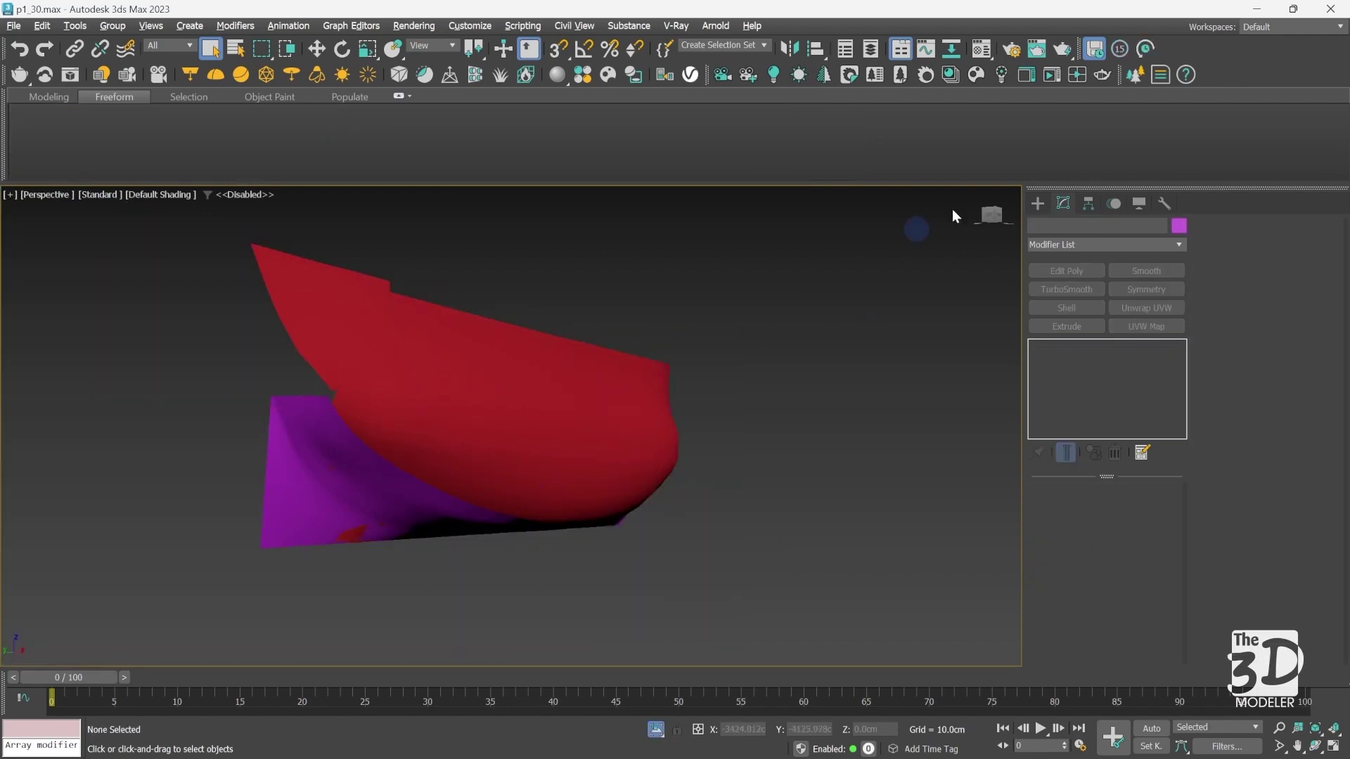
{"action": "left_click_drag", "start_coordinate": [991, 214], "coordinate": [218, 405]}
- Turn off the Edit Poly, Surface and both Edit Spline modifiers on the purple reference object
{"action": "left_click", "coordinate": [219, 442]}
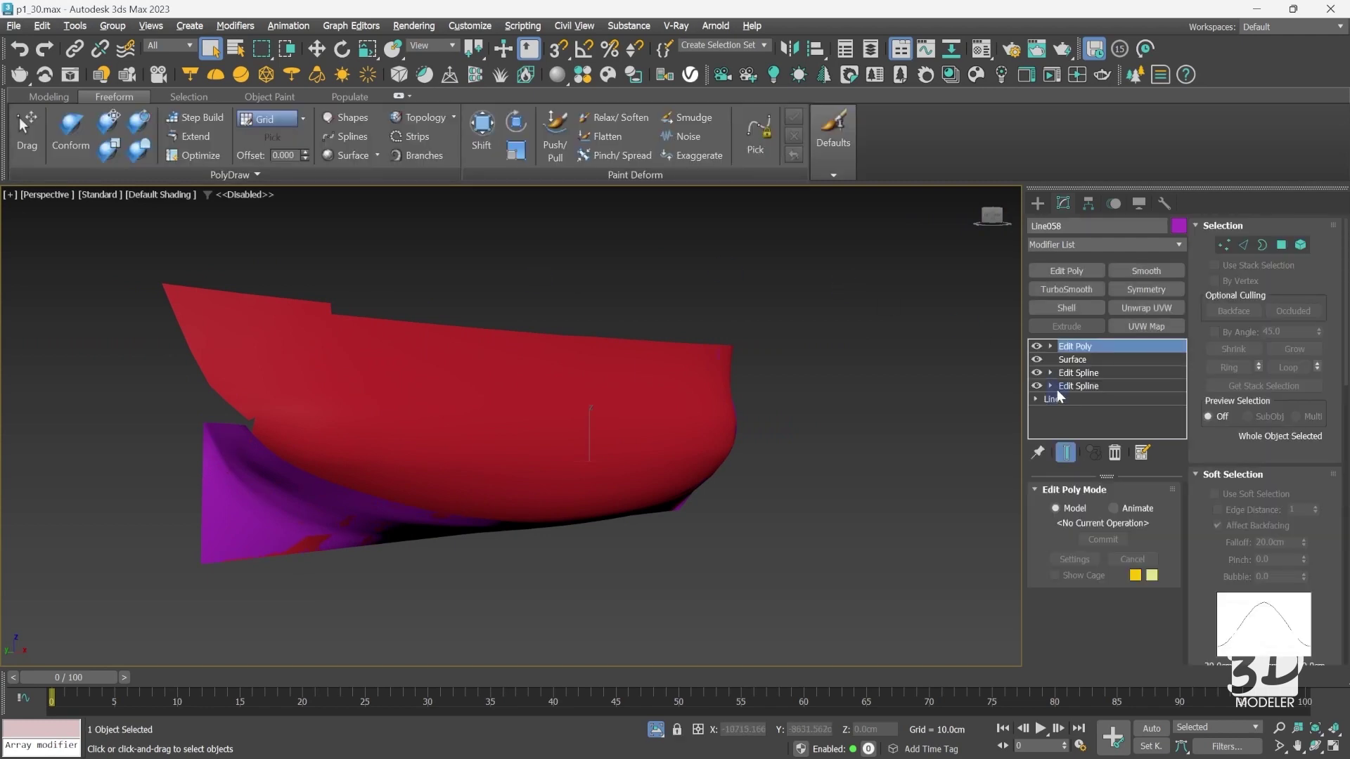
{"action": "left_click", "coordinate": [1037, 345]}
{"action": "left_click", "coordinate": [1037, 359]}
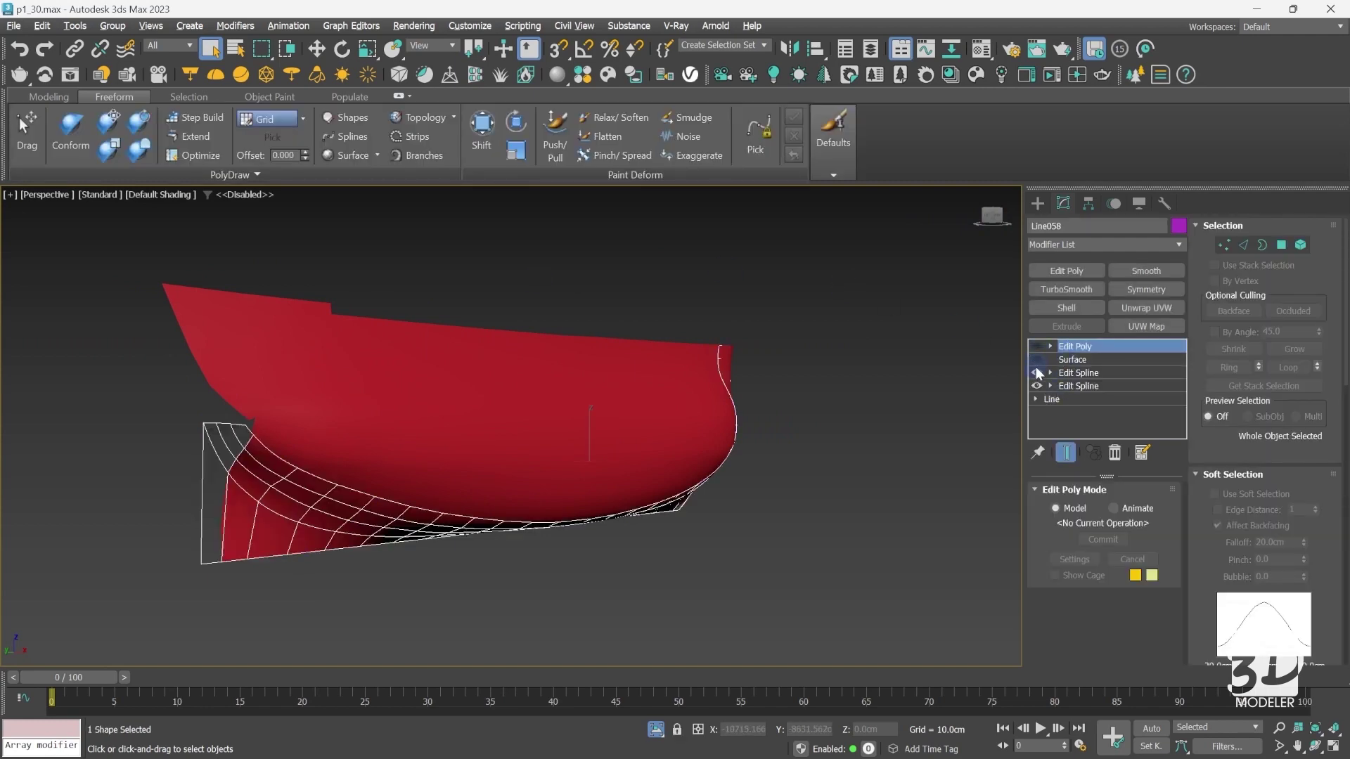
{"action": "left_click", "coordinate": [1037, 373]}
{"action": "left_click", "coordinate": [1037, 386]}
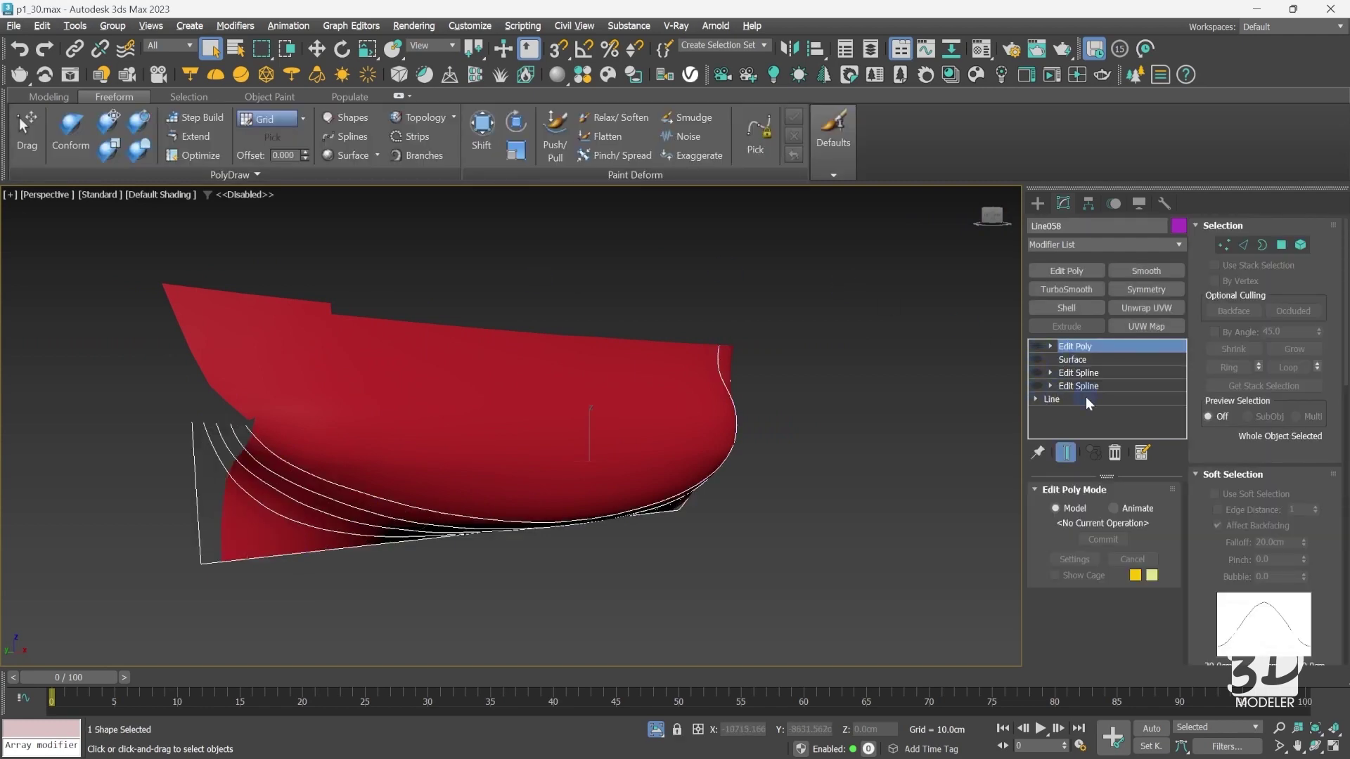
- Change the reference splines' object color to light yellow
{"action": "left_click", "coordinate": [1179, 226]}
{"action": "left_click", "coordinate": [594, 318]}
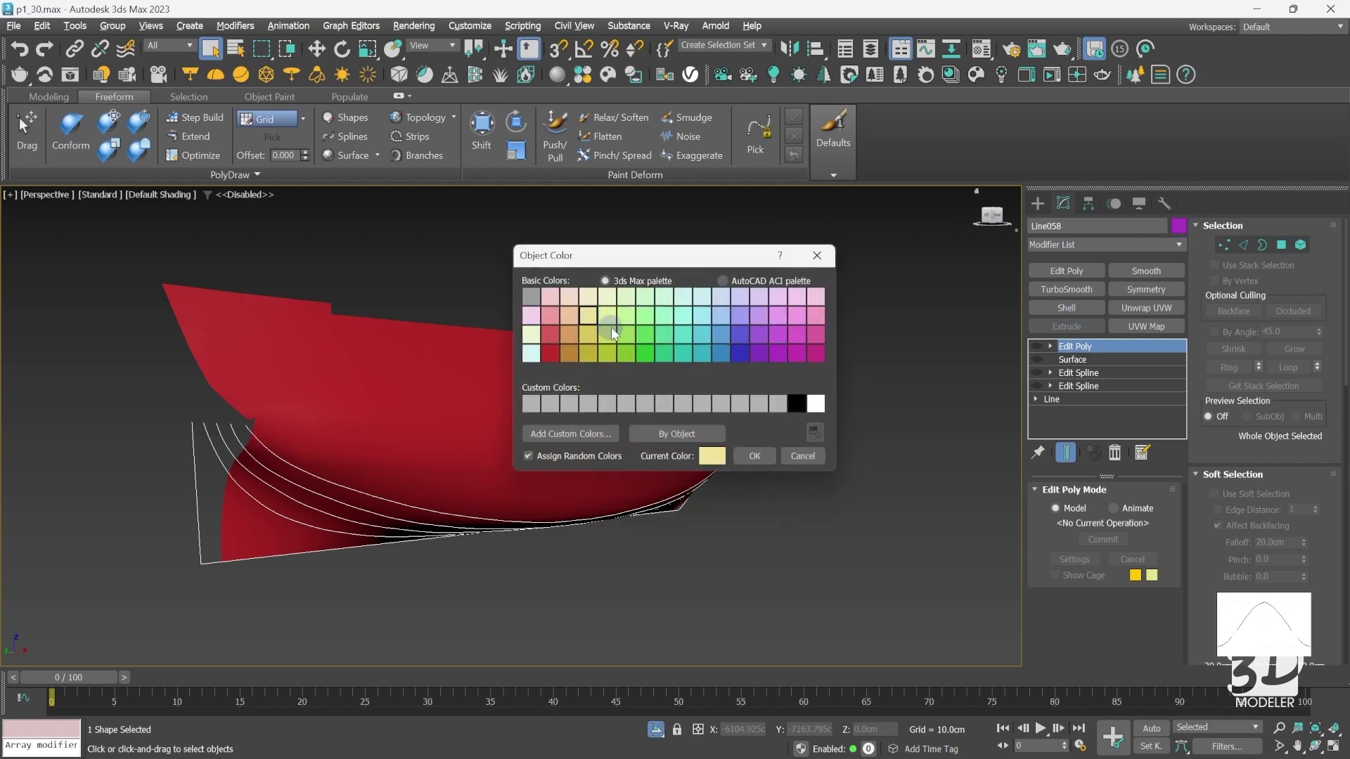
{"action": "left_click", "coordinate": [754, 455]}
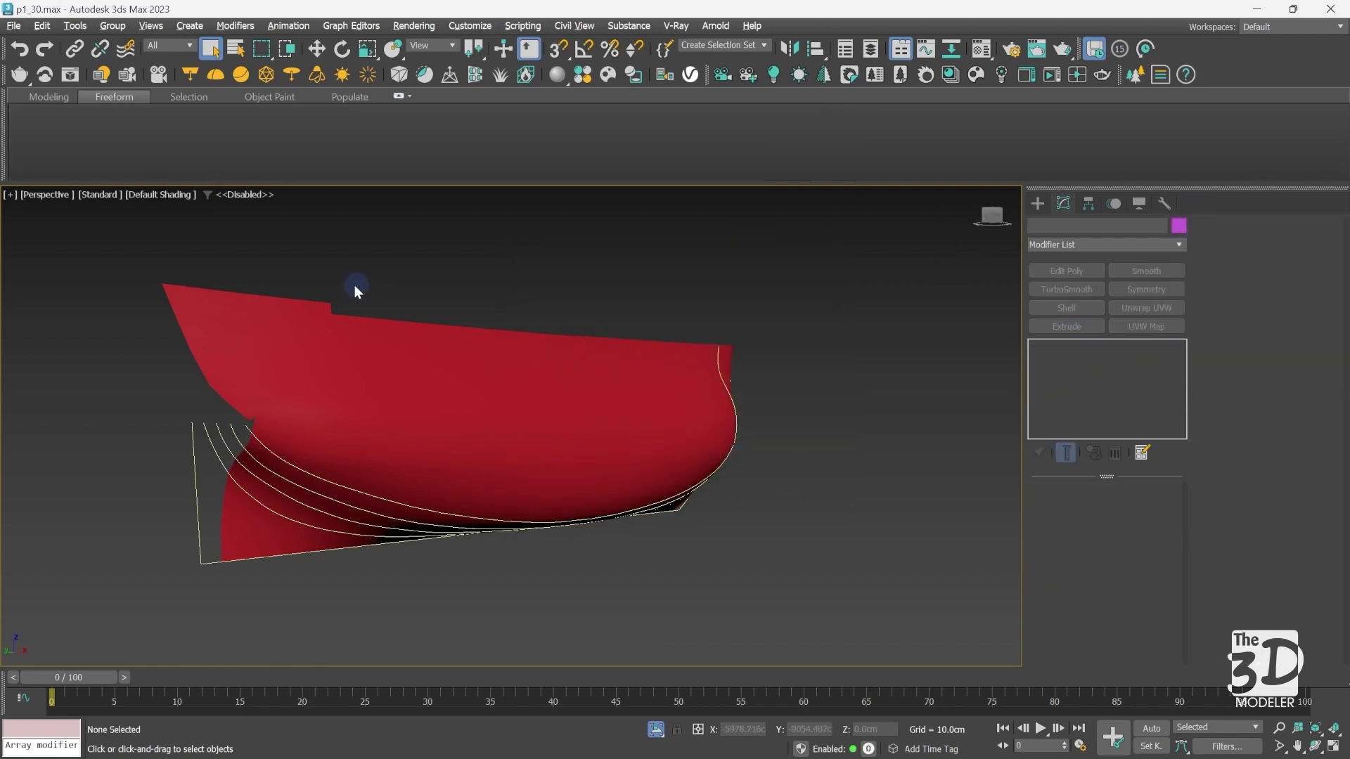
- In wireframe display, select the three hull border edges below the stern notch and extrude them straight up with a Shift-move
{"action": "left_click", "coordinate": [274, 335]}
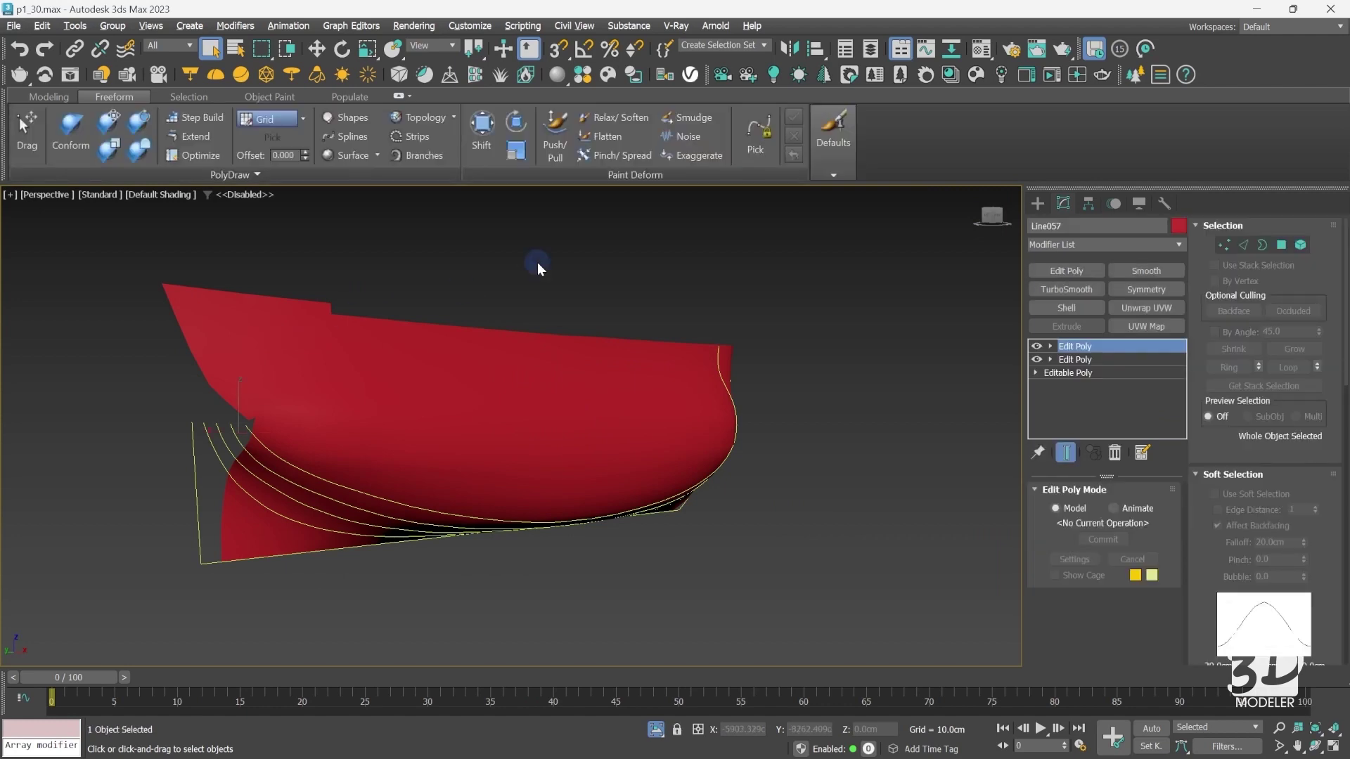
{"action": "key", "text": "F4"}
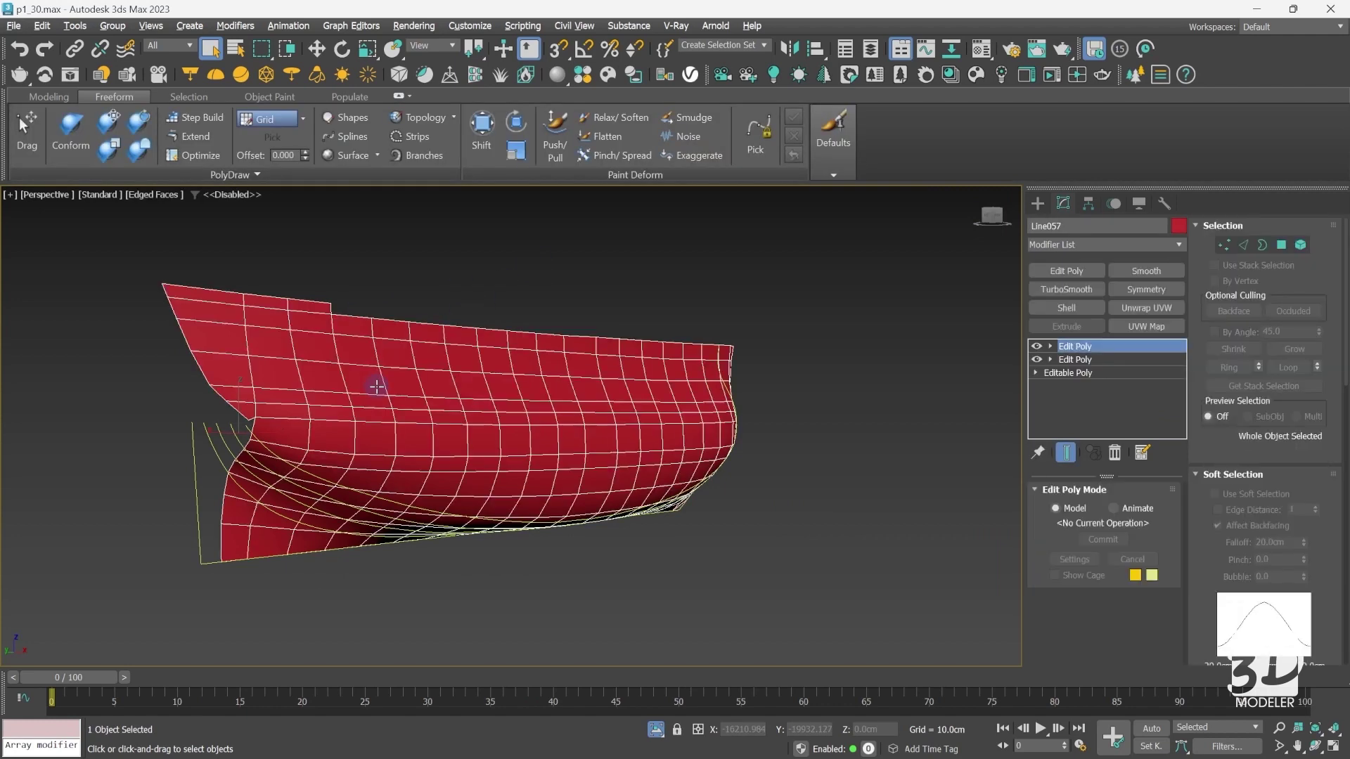
{"action": "left_click", "coordinate": [1243, 245]}
{"action": "key", "text": "F3"}
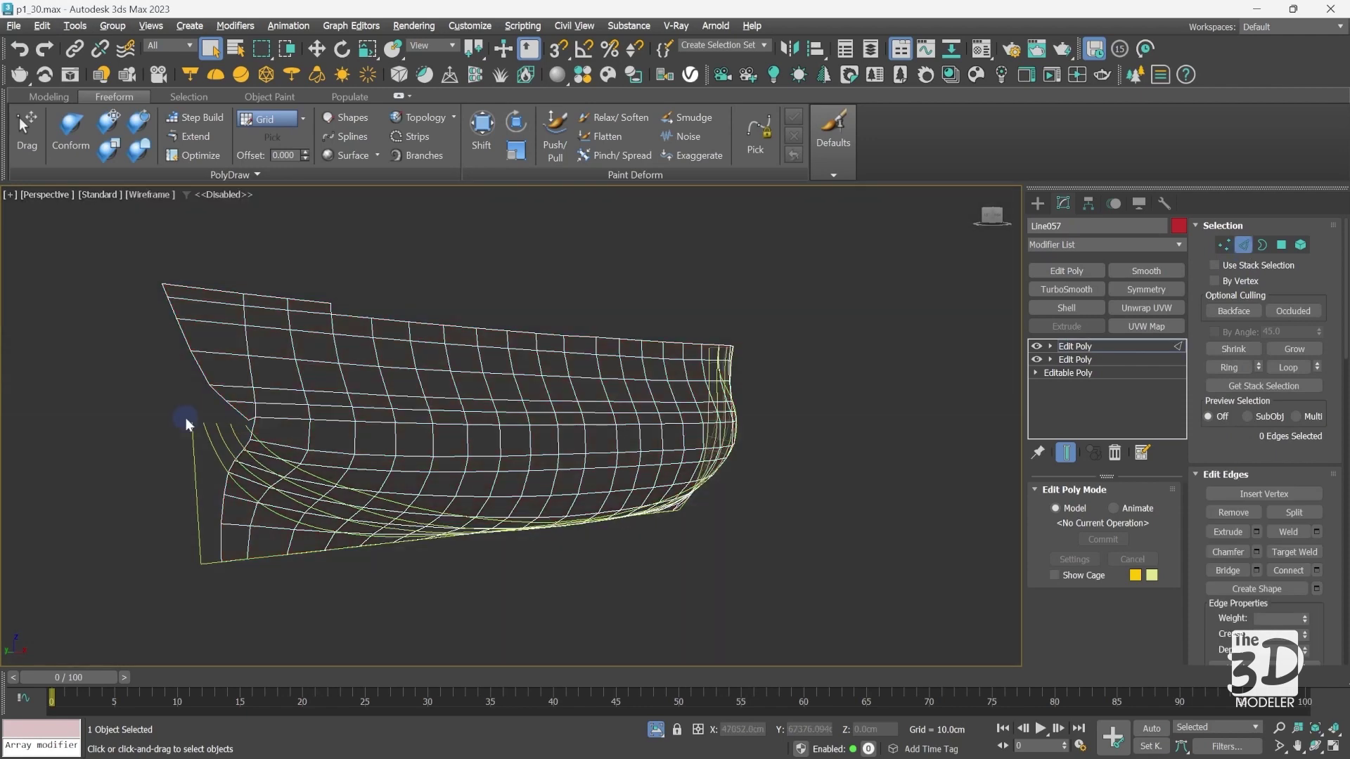
{"action": "left_click_drag", "start_coordinate": [148, 383], "coordinate": [269, 478]}
{"action": "scroll", "coordinate": [268, 479], "scroll_direction": "up", "scroll_amount": 5}
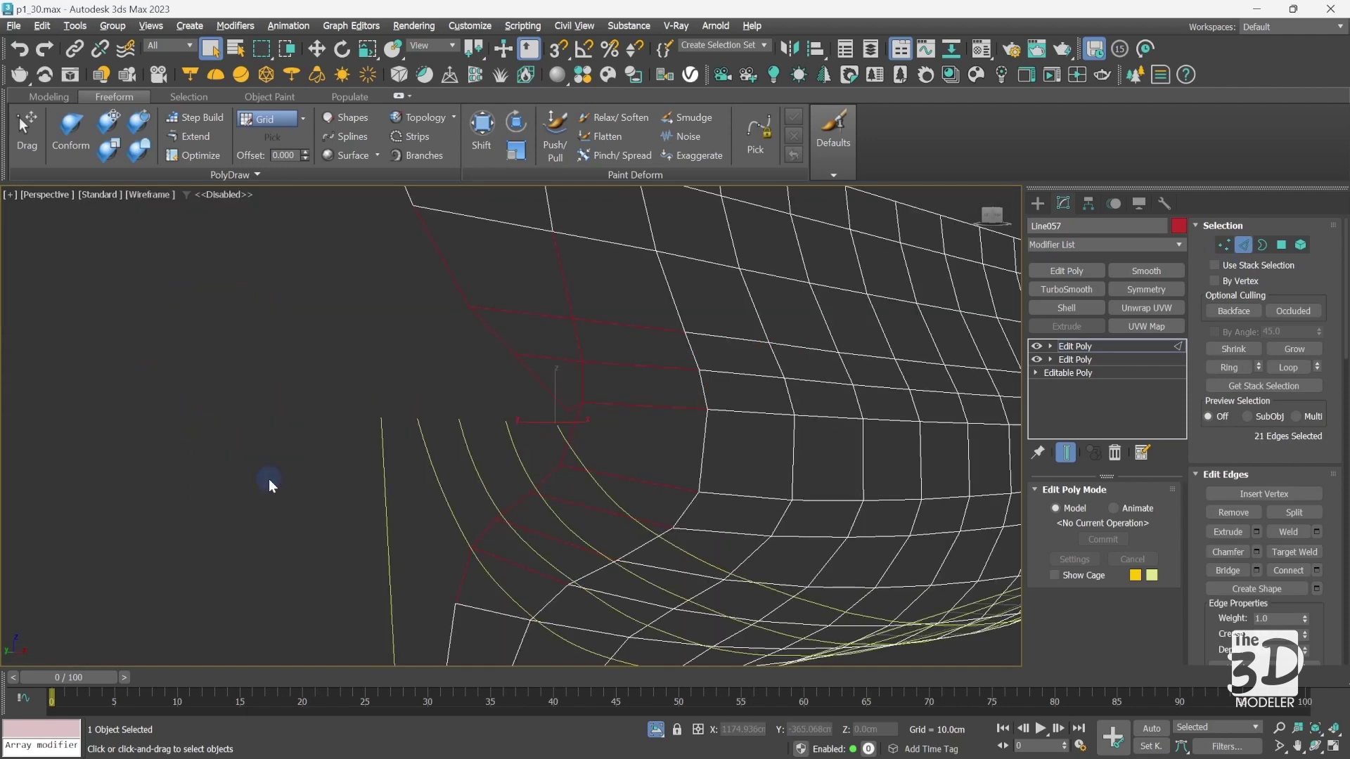
{"action": "left_click", "coordinate": [443, 364]}
{"action": "left_click", "coordinate": [497, 549]}
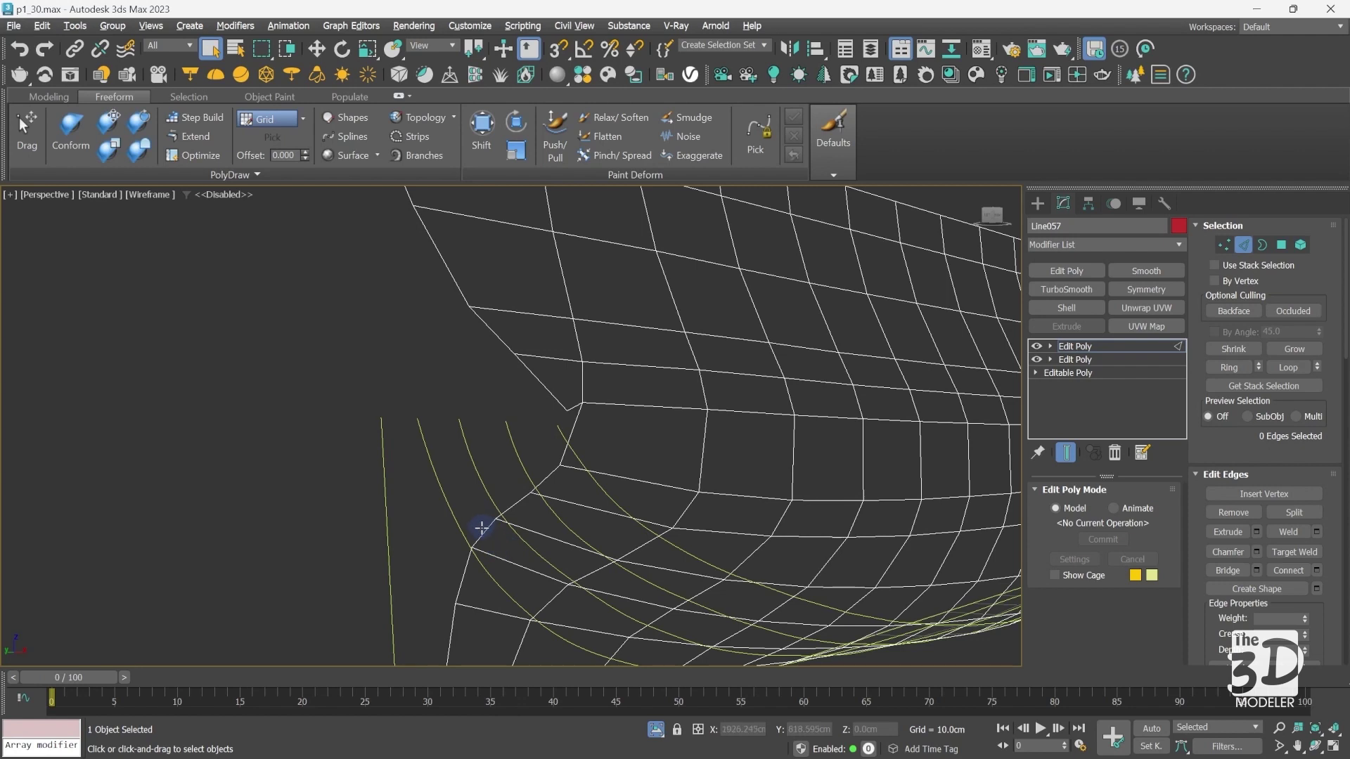
{"action": "left_click", "coordinate": [476, 529]}
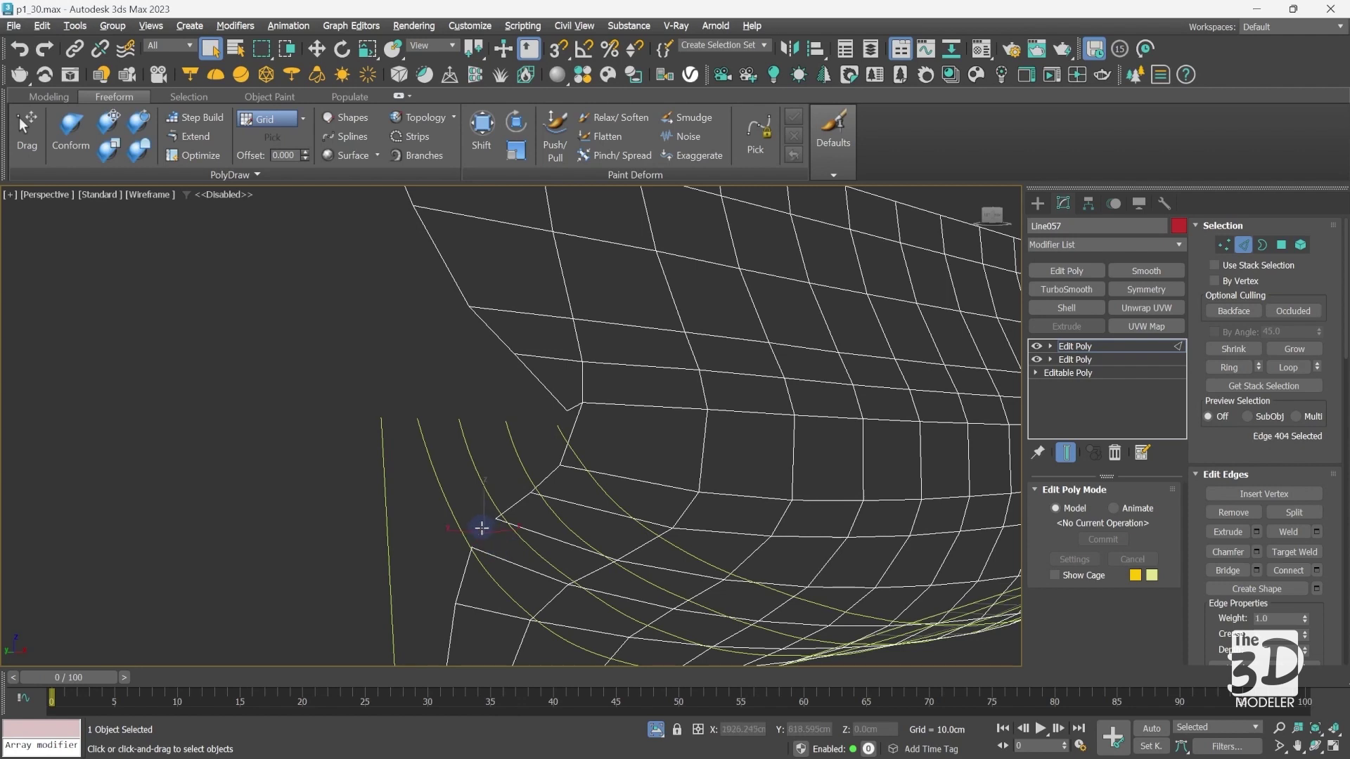
{"action": "left_click", "coordinate": [544, 481], "text": "ctrl"}
{"action": "key", "text": "w"}
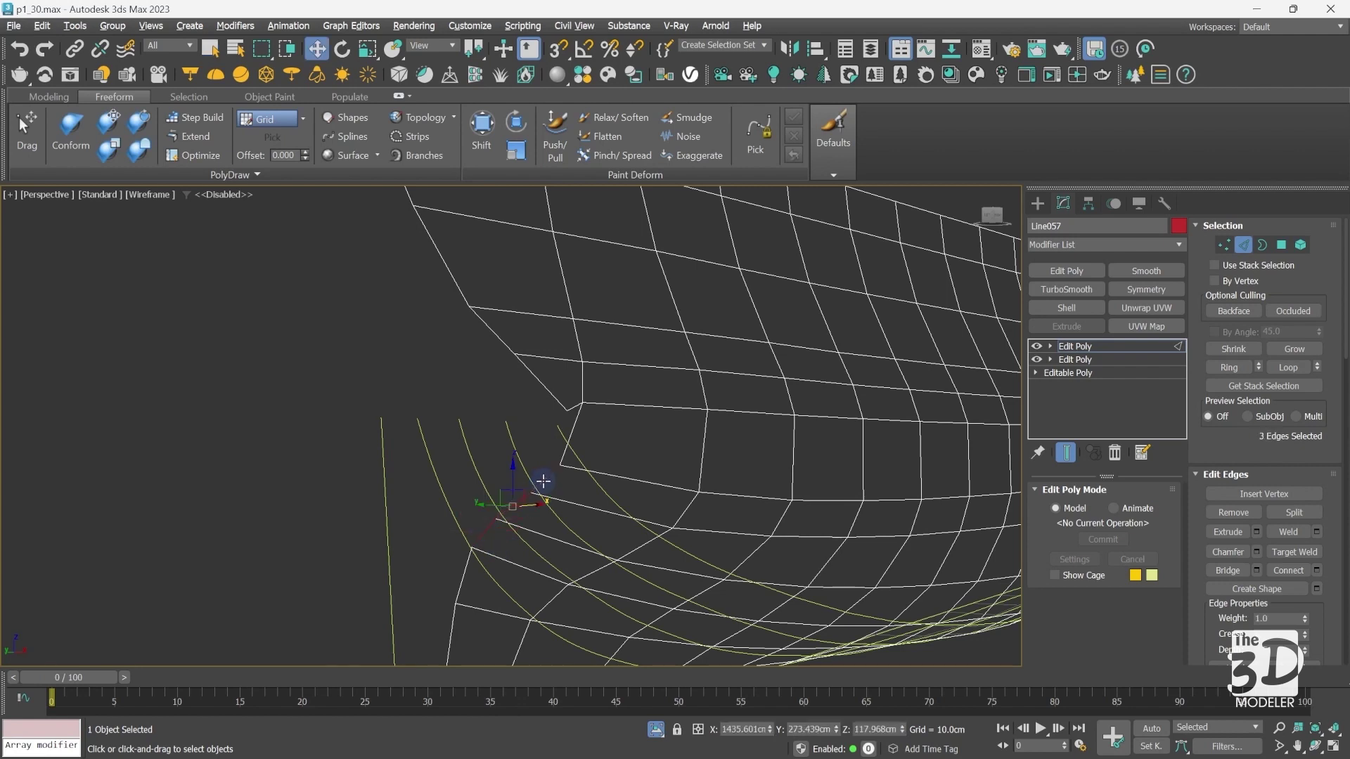
{"action": "left_click_drag", "start_coordinate": [512, 476], "coordinate": [505, 427], "text": "shift"}
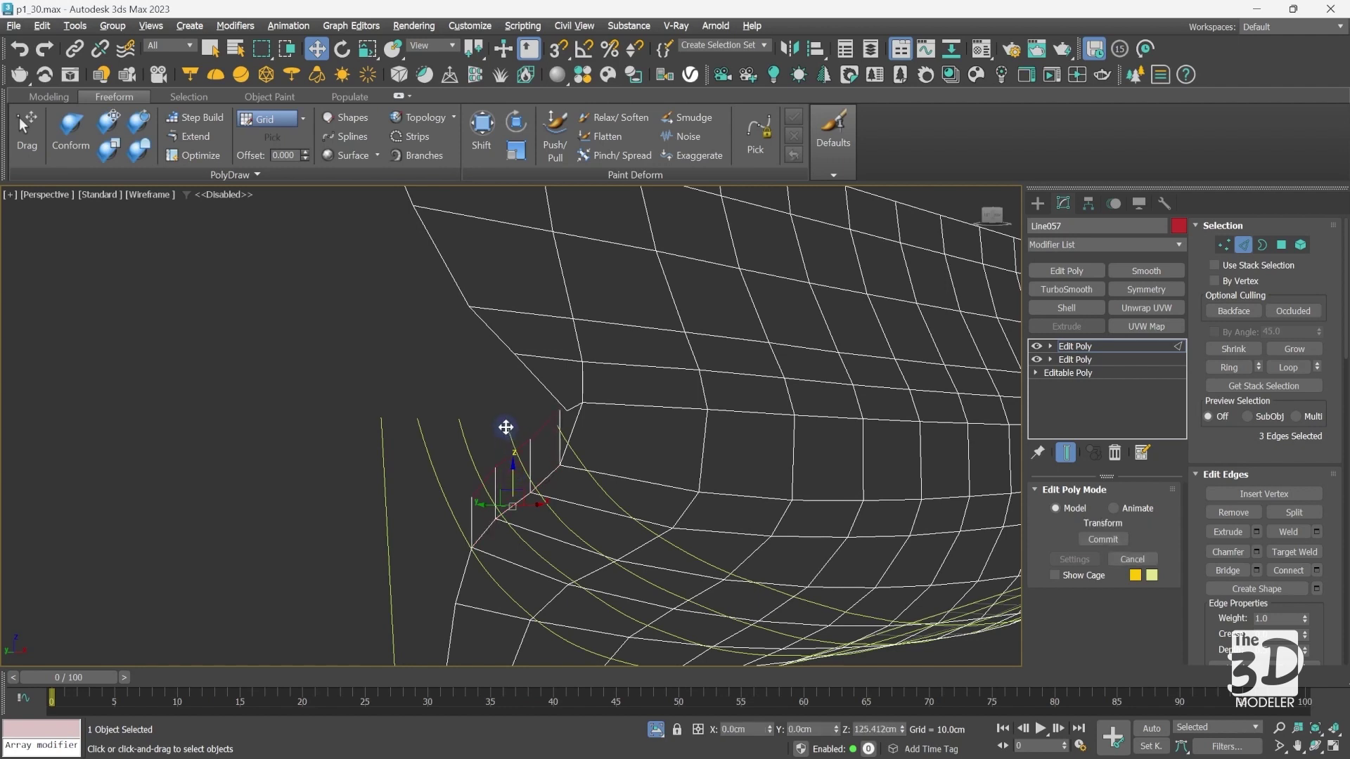
- Enable vertex snapping and snap the four new stern vertices to the upper ends of the reference splines
{"action": "left_click", "coordinate": [1224, 244]}
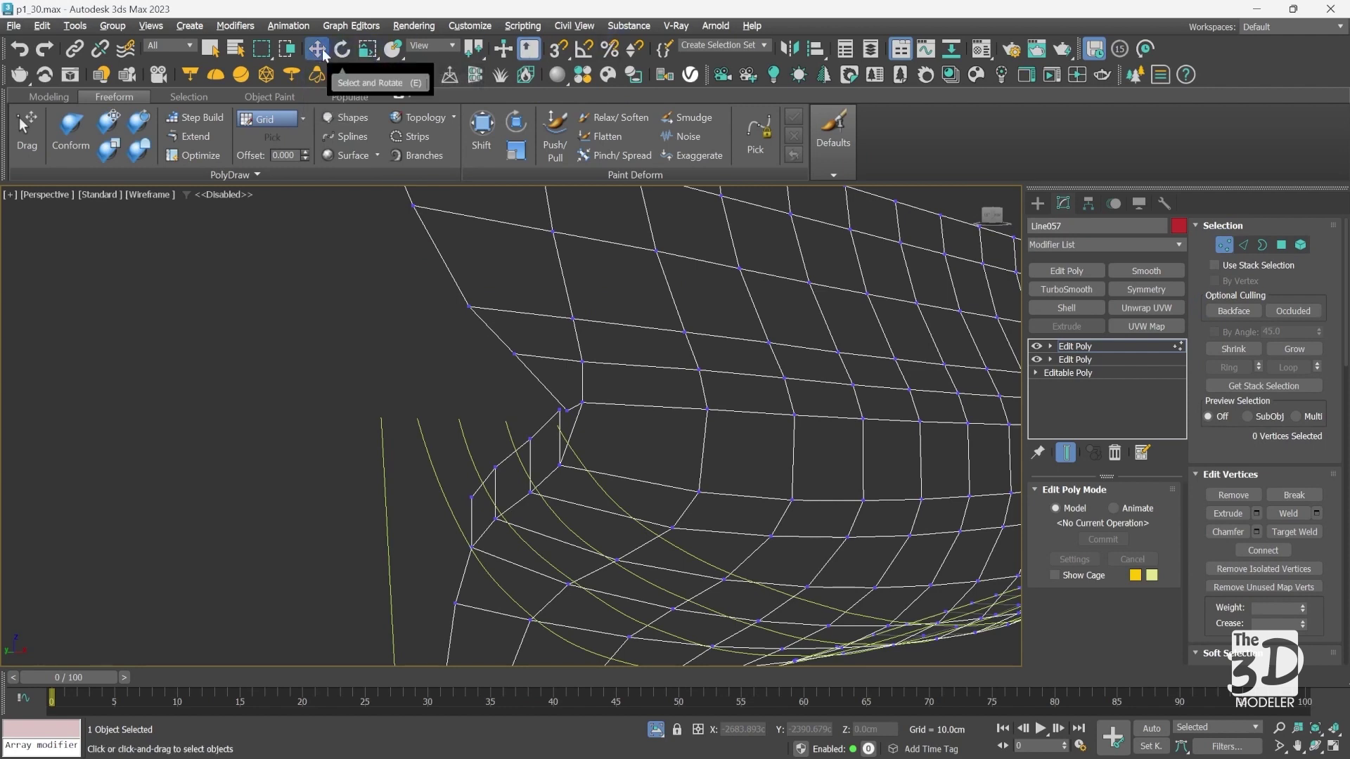
{"action": "left_click", "coordinate": [555, 50]}
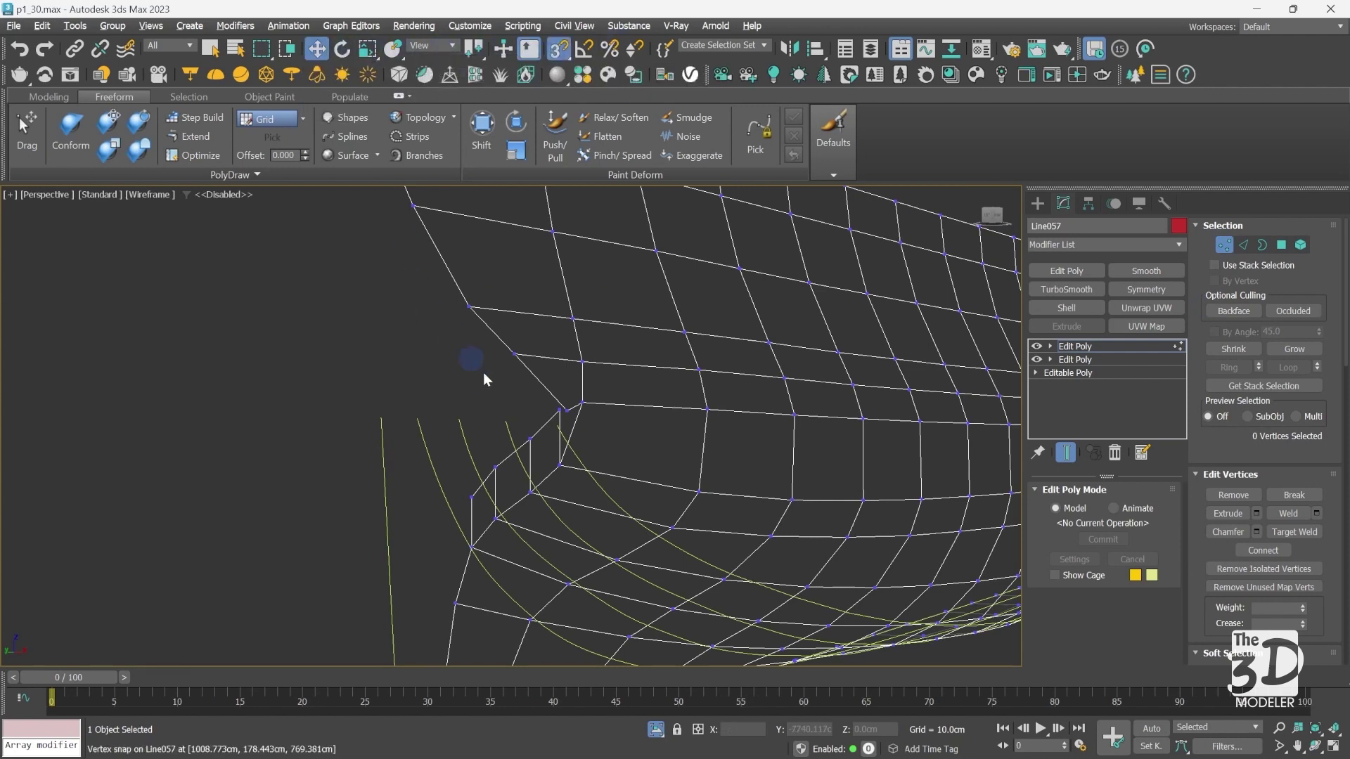
{"action": "left_click", "coordinate": [471, 498]}
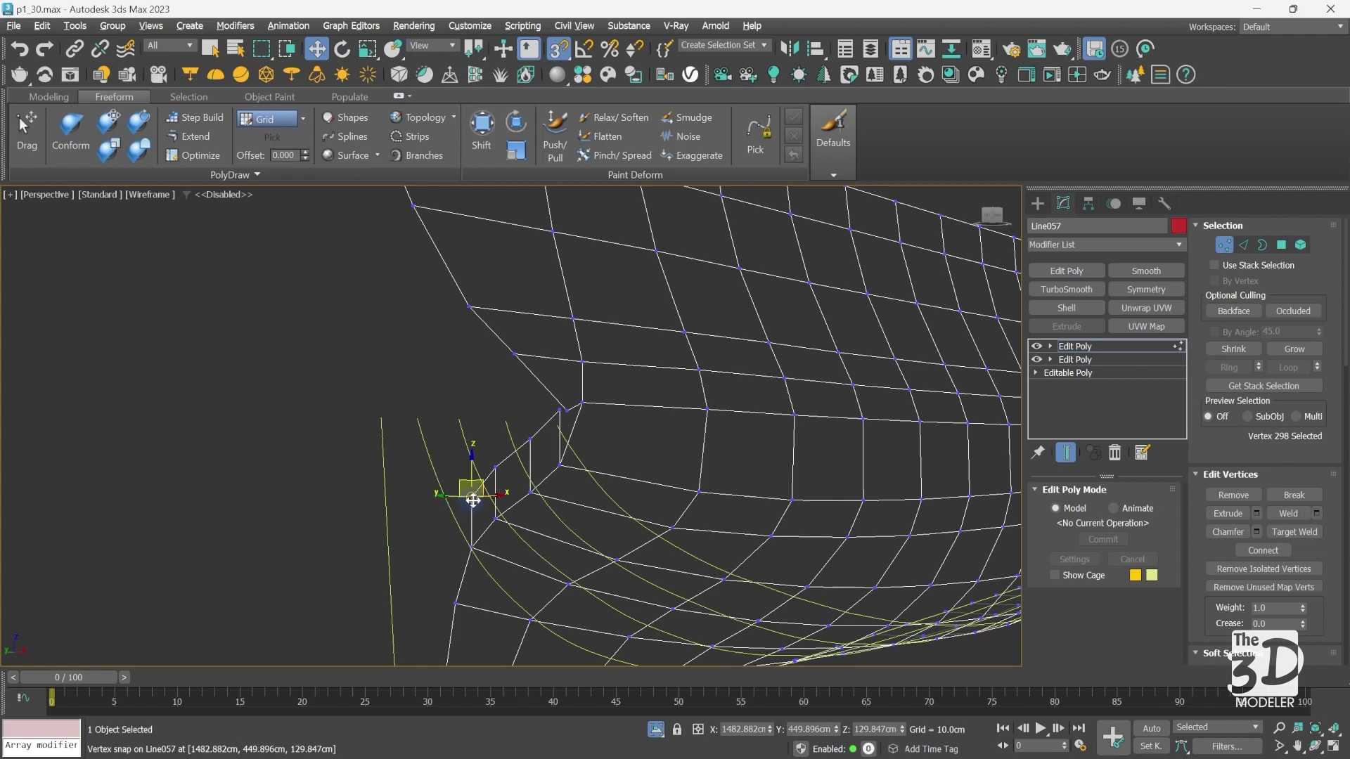
{"action": "left_click_drag", "start_coordinate": [473, 501], "coordinate": [417, 417]}
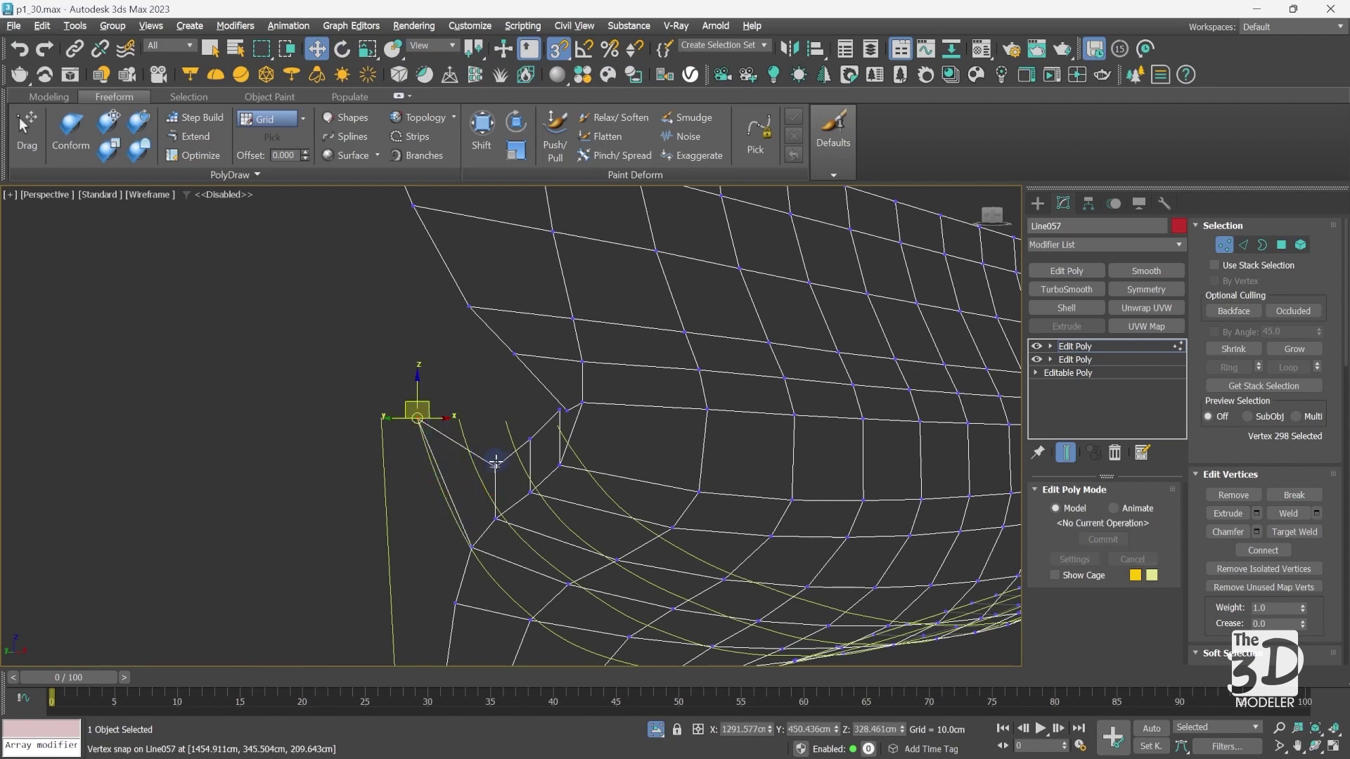
{"action": "left_click_drag", "start_coordinate": [496, 460], "coordinate": [556, 424]}
{"action": "left_click", "coordinate": [530, 437]}
{"action": "left_click", "coordinate": [556, 409]}
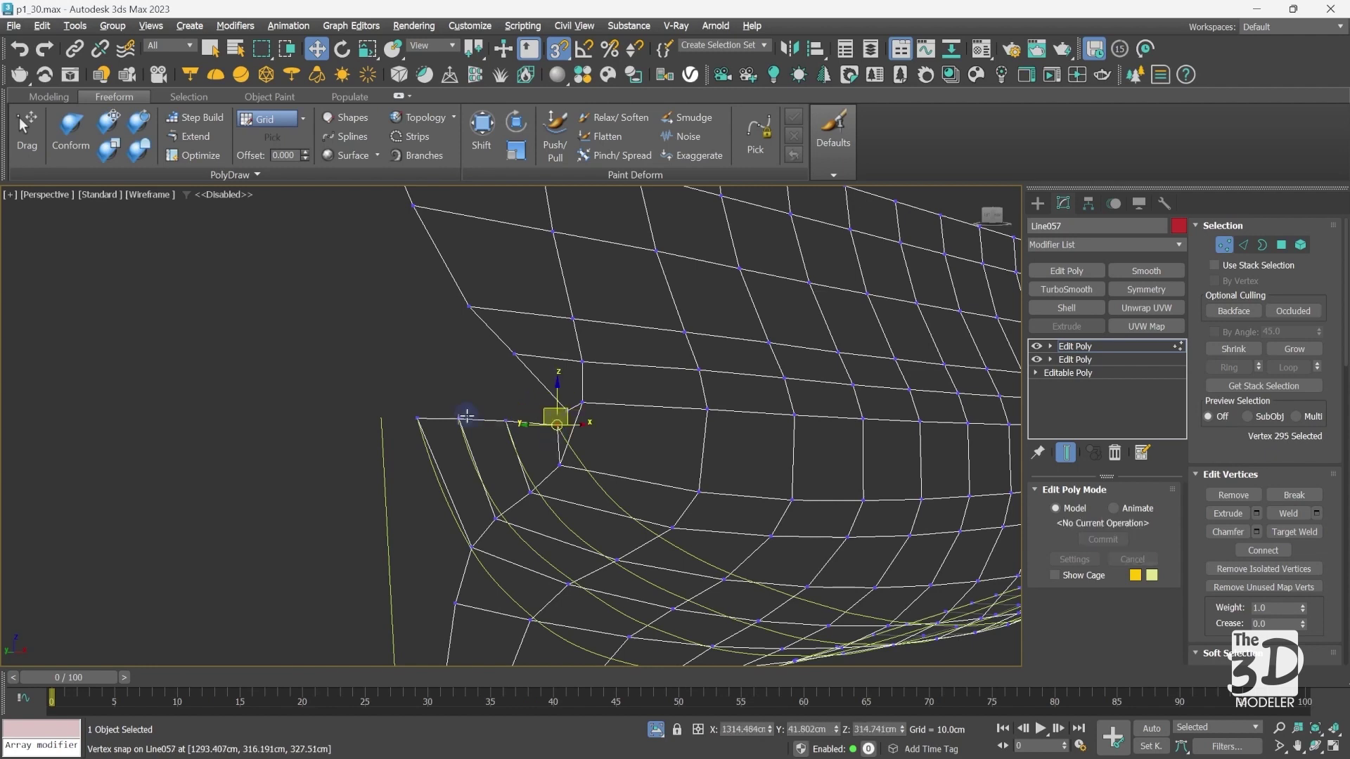
{"action": "left_click", "coordinate": [462, 418]}
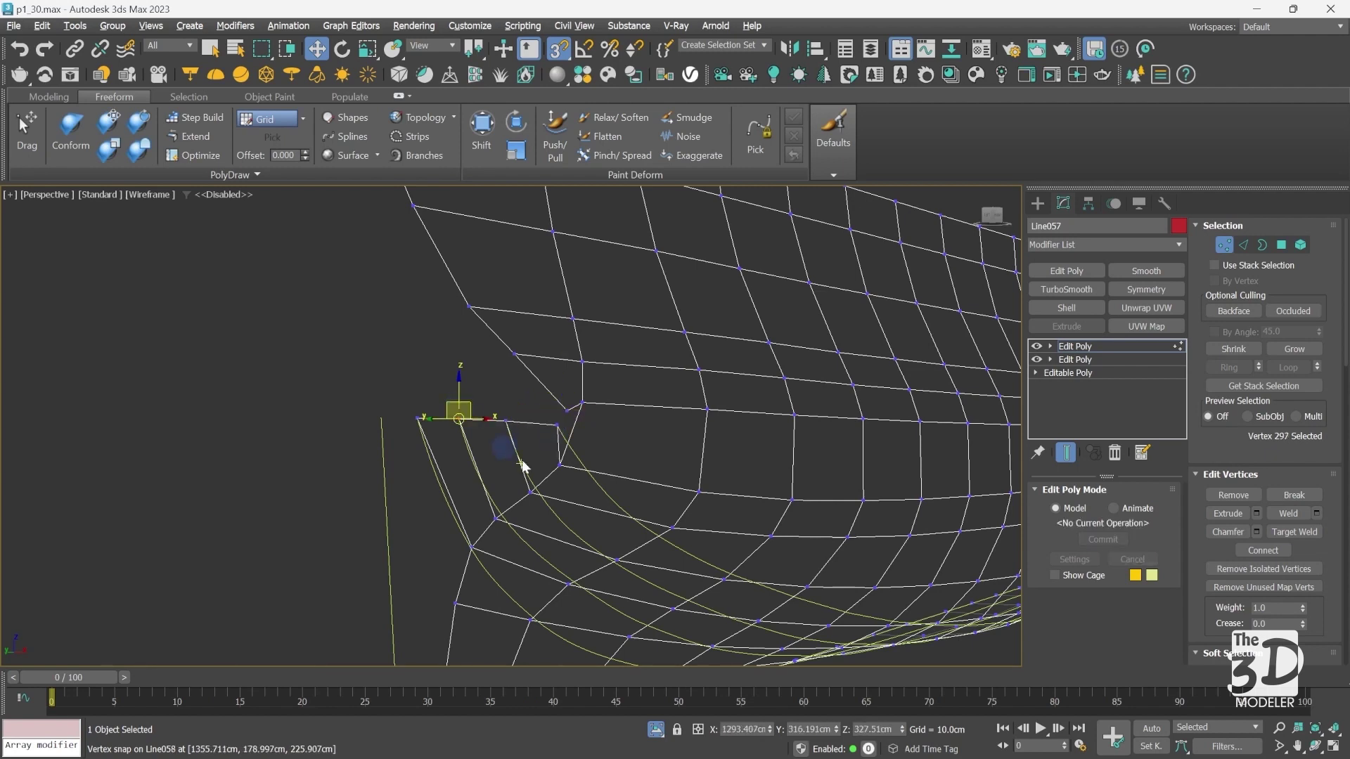
- Bridge the new strip's inner side edge to the short hull edge at the notch to close the gap
{"action": "left_click", "coordinate": [1242, 247]}
{"action": "left_click", "coordinate": [573, 410]}
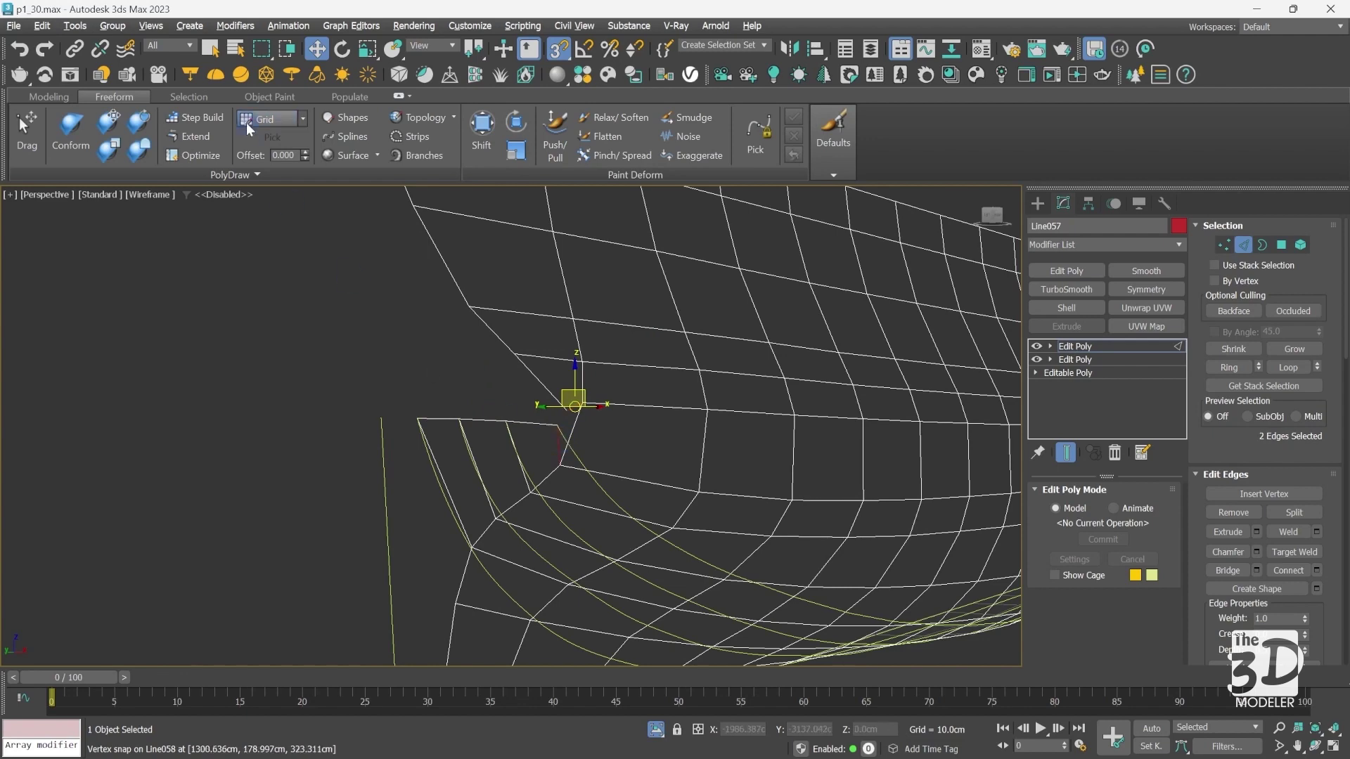
{"action": "left_click", "coordinate": [48, 97]}
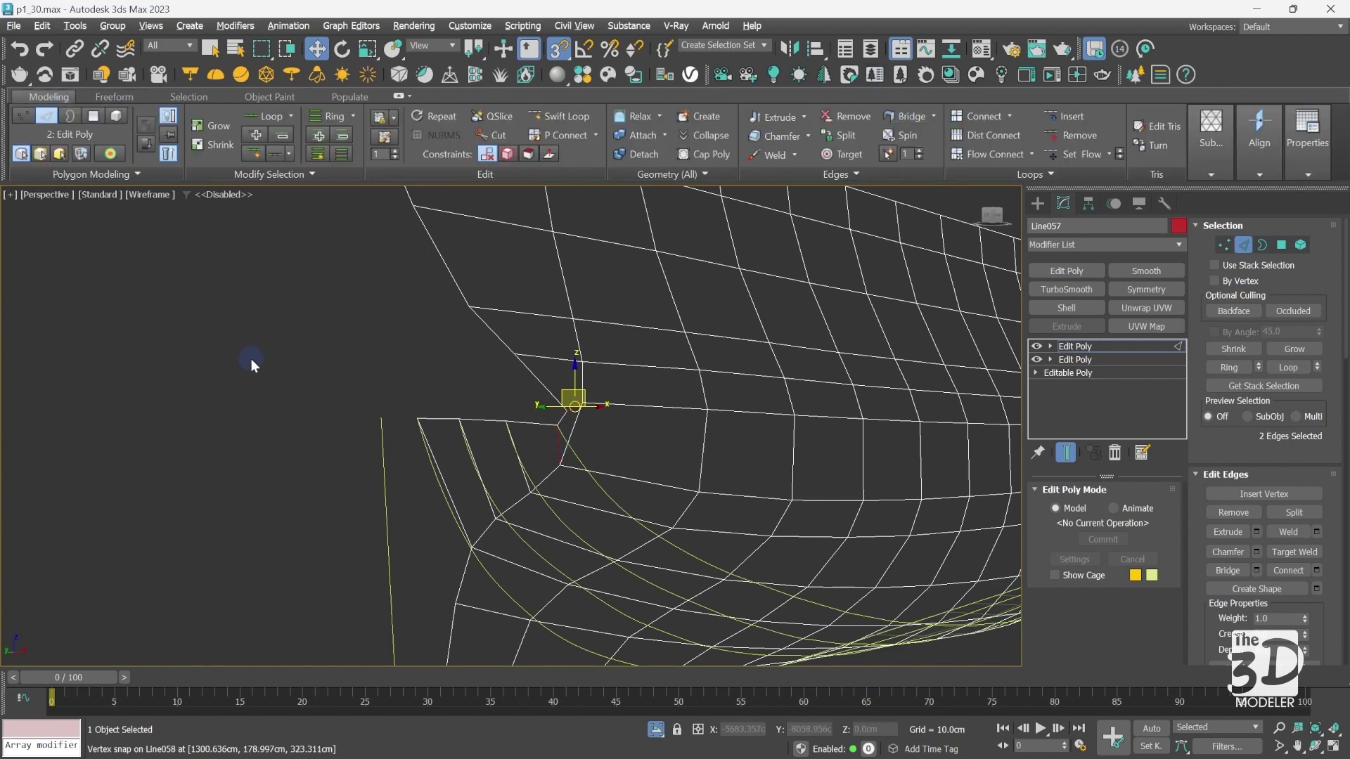
{"action": "left_click", "coordinate": [282, 372]}
- Extrude the stern border edge just below the new strip outward toward the sternmost reference spline, and switch to vertex editing
{"action": "key", "text": "F3"}
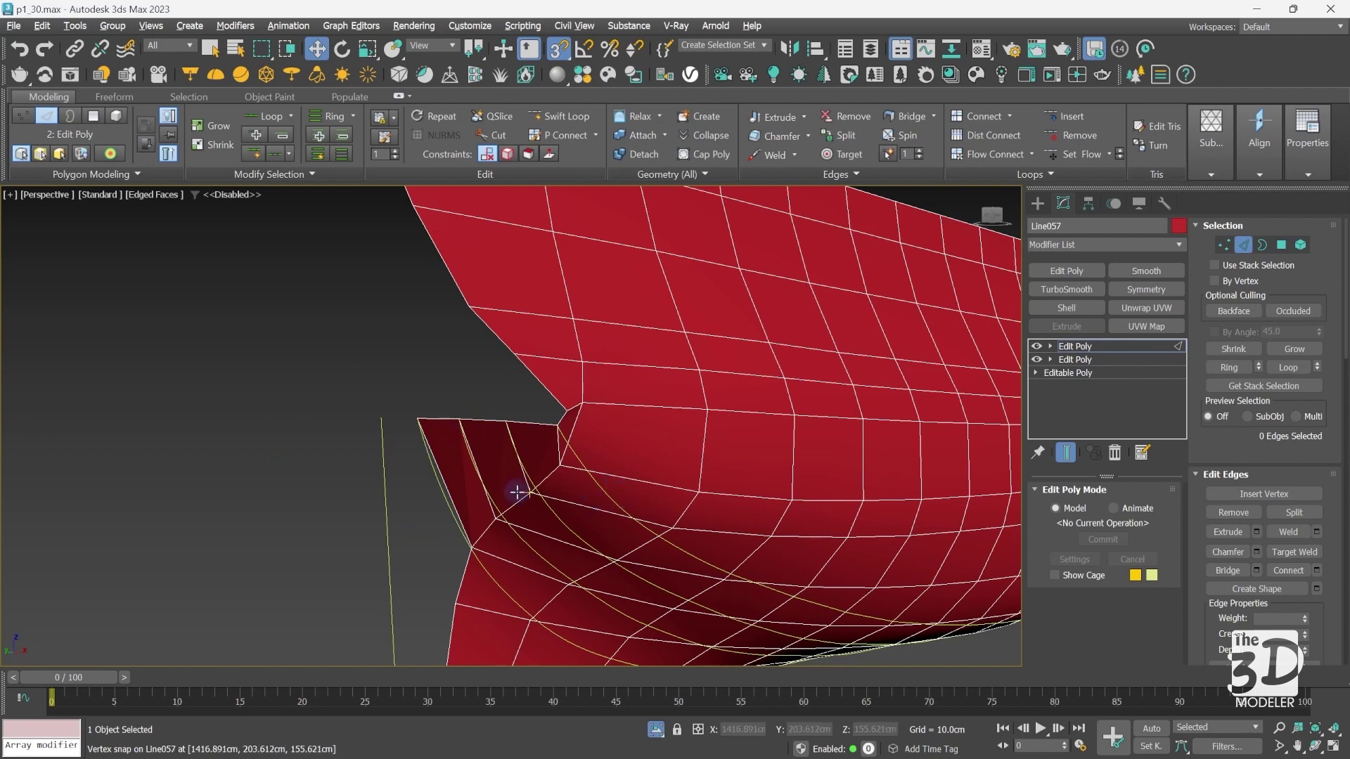
{"action": "key", "text": "F3"}
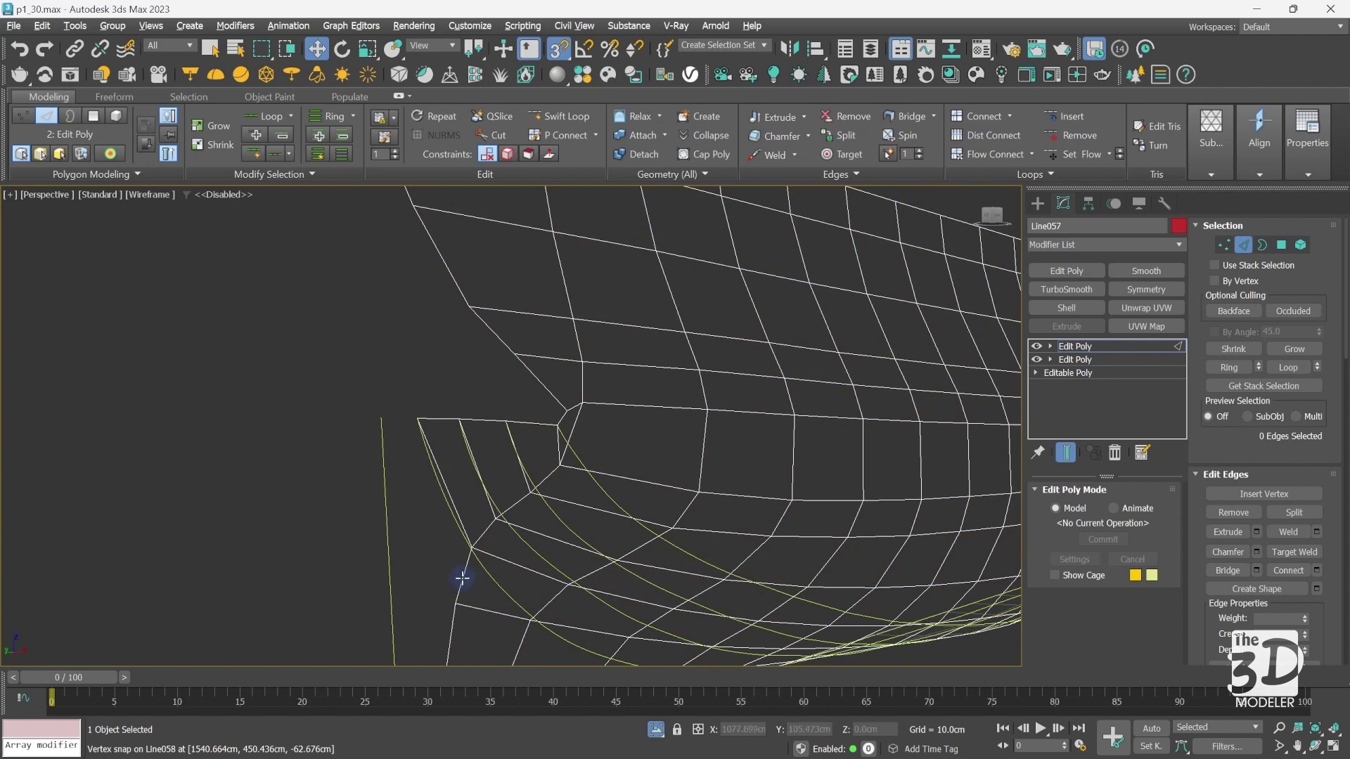
{"action": "left_click", "coordinate": [462, 577]}
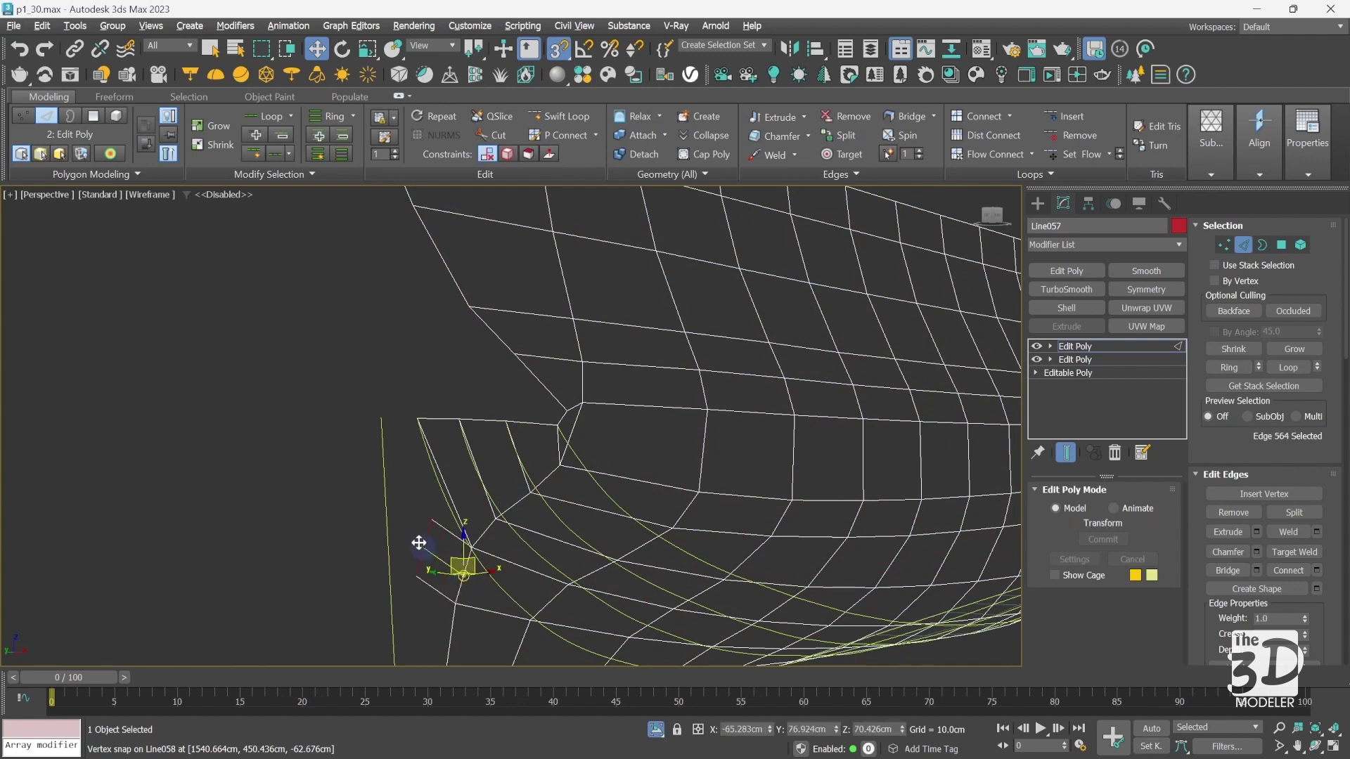
{"action": "left_click_drag", "start_coordinate": [419, 542], "coordinate": [523, 464]}
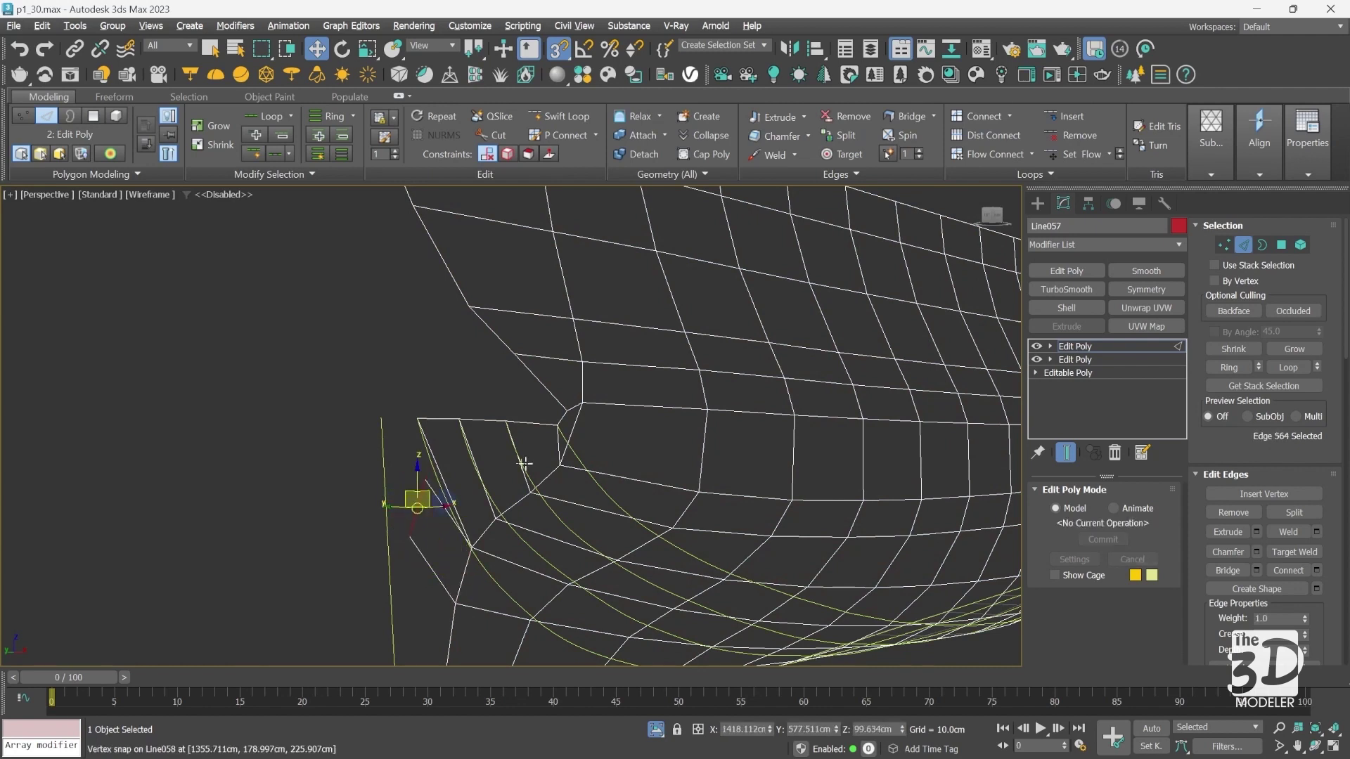
{"action": "left_click", "coordinate": [1224, 245]}
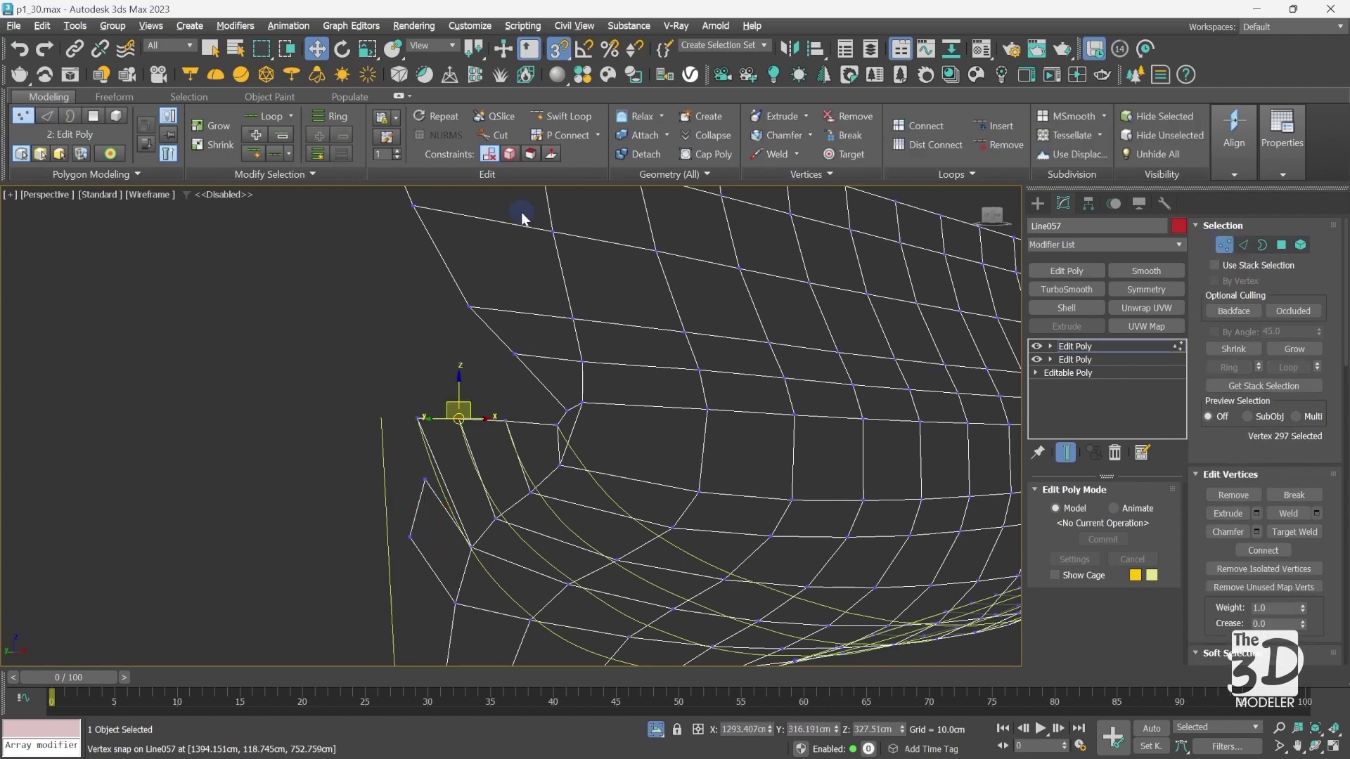
- Snap the new stern polygon's outer vertex to the sternmost spline's upper end and target weld its loose upper vertex to the strip's corner vertex
{"action": "left_click_drag", "start_coordinate": [409, 551], "coordinate": [381, 416], "text": "ctrl"}
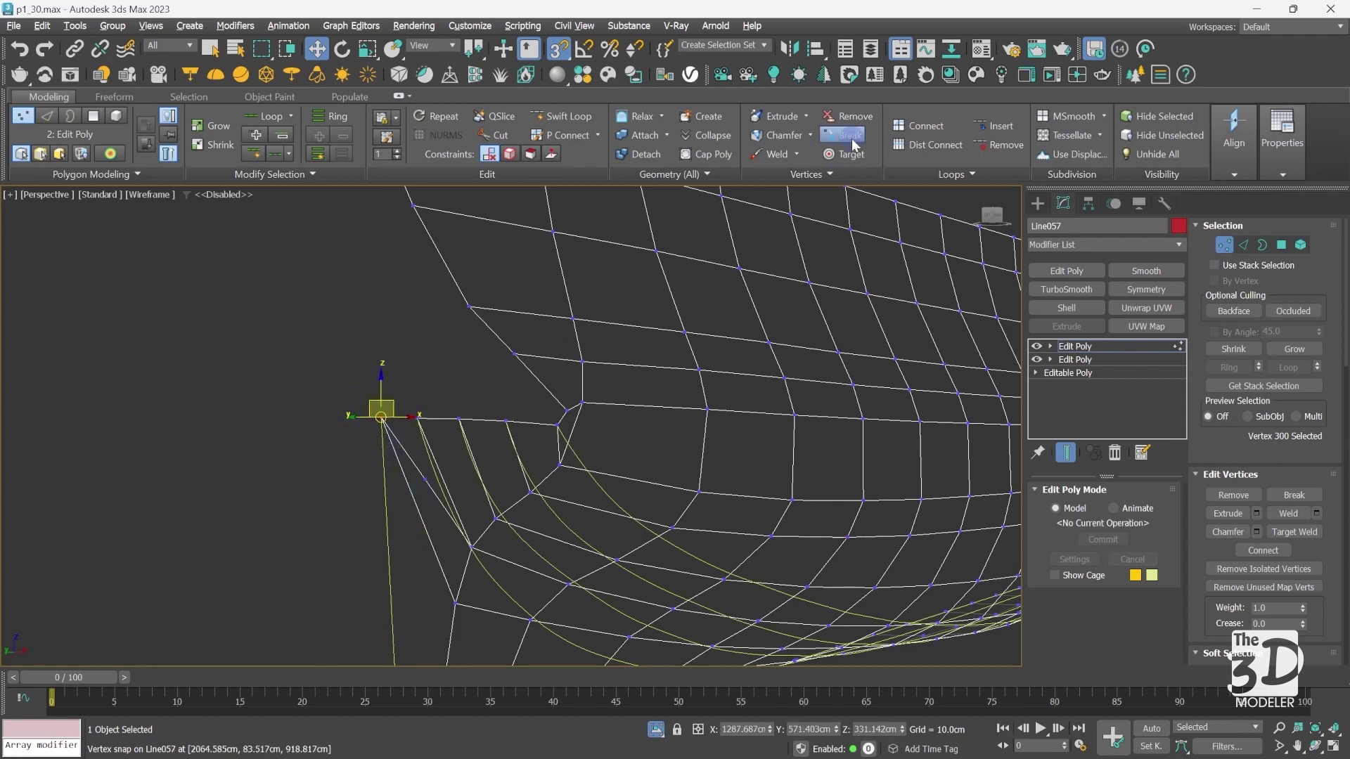
{"action": "left_click", "coordinate": [833, 156]}
{"action": "left_click", "coordinate": [425, 480]}
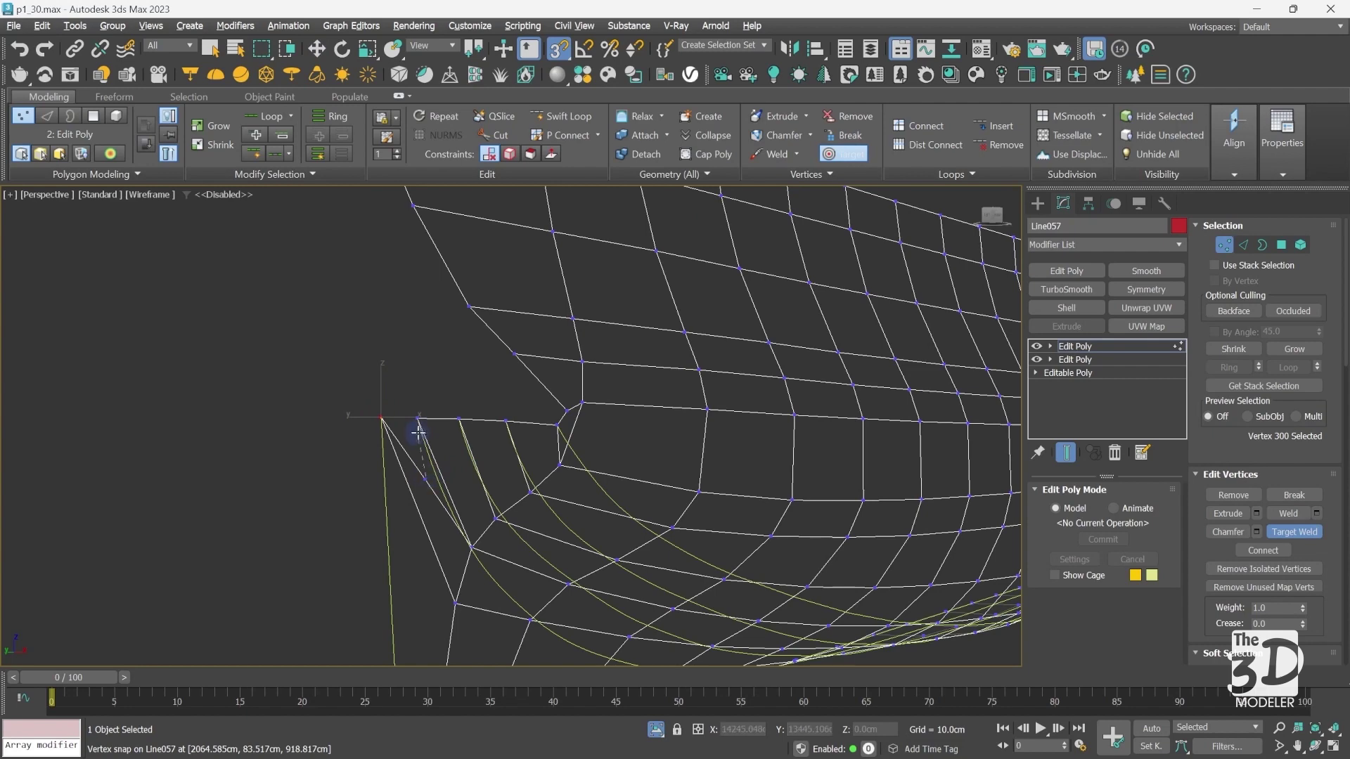
{"action": "left_click", "coordinate": [420, 419]}
{"action": "right_click", "coordinate": [429, 364]}
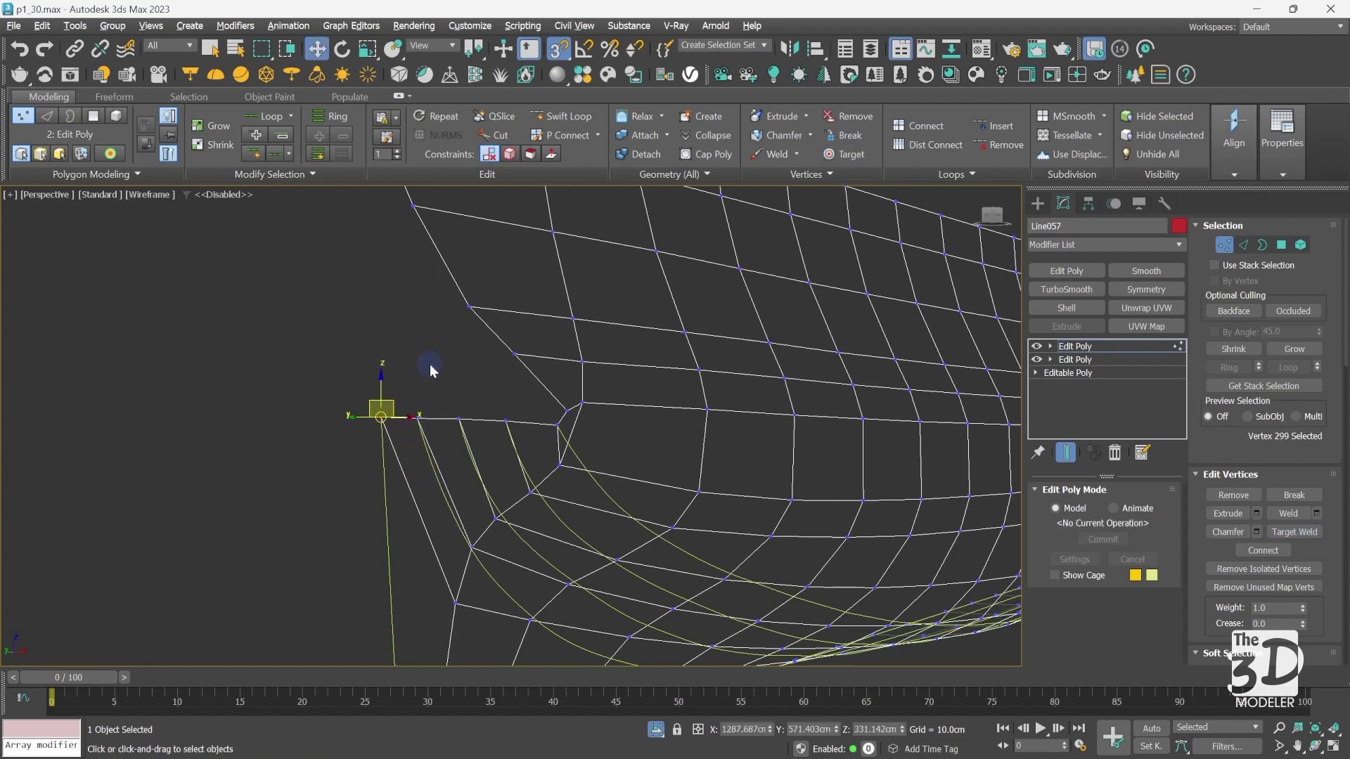
- Select the slanted border edge of the new stern polygon and extrude it downward toward the keel
{"action": "scroll", "coordinate": [429, 364], "scroll_direction": "down", "scroll_amount": 4}
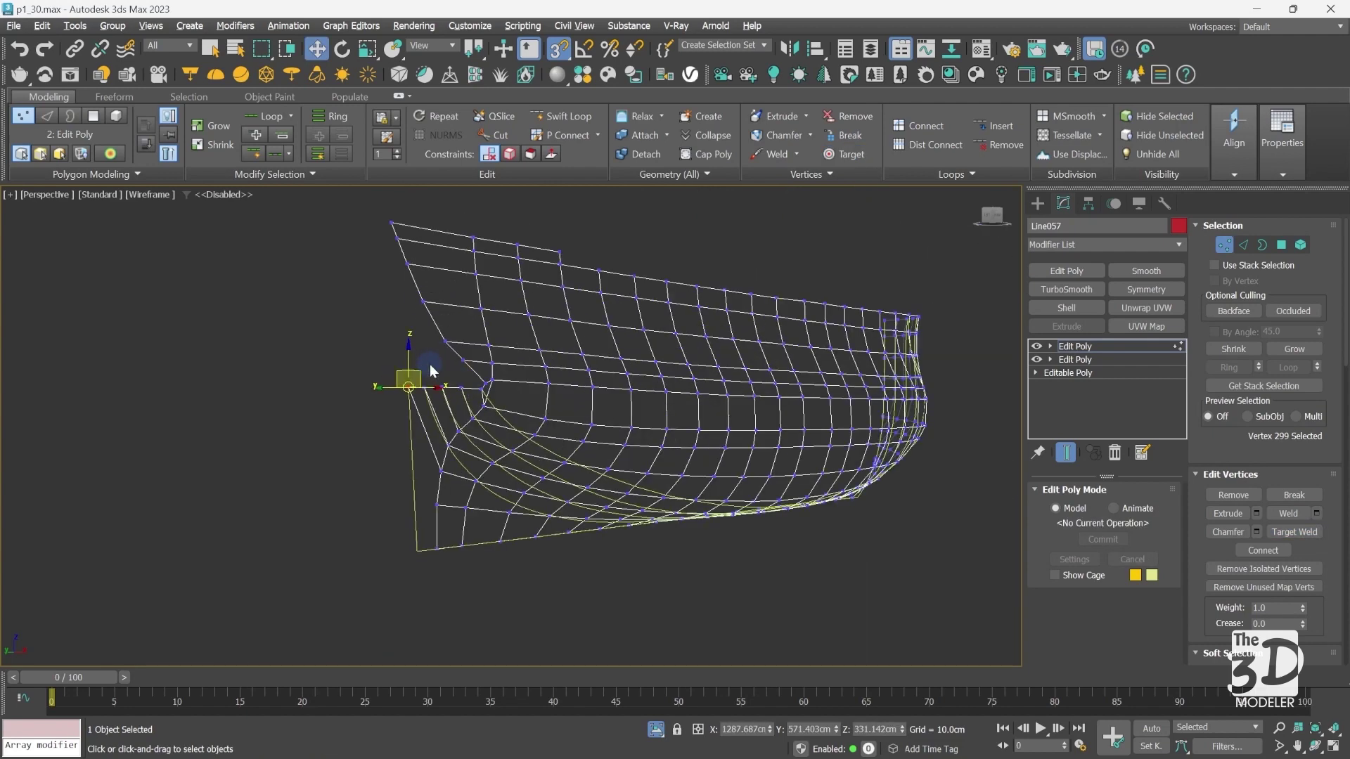
{"action": "key", "text": "F3"}
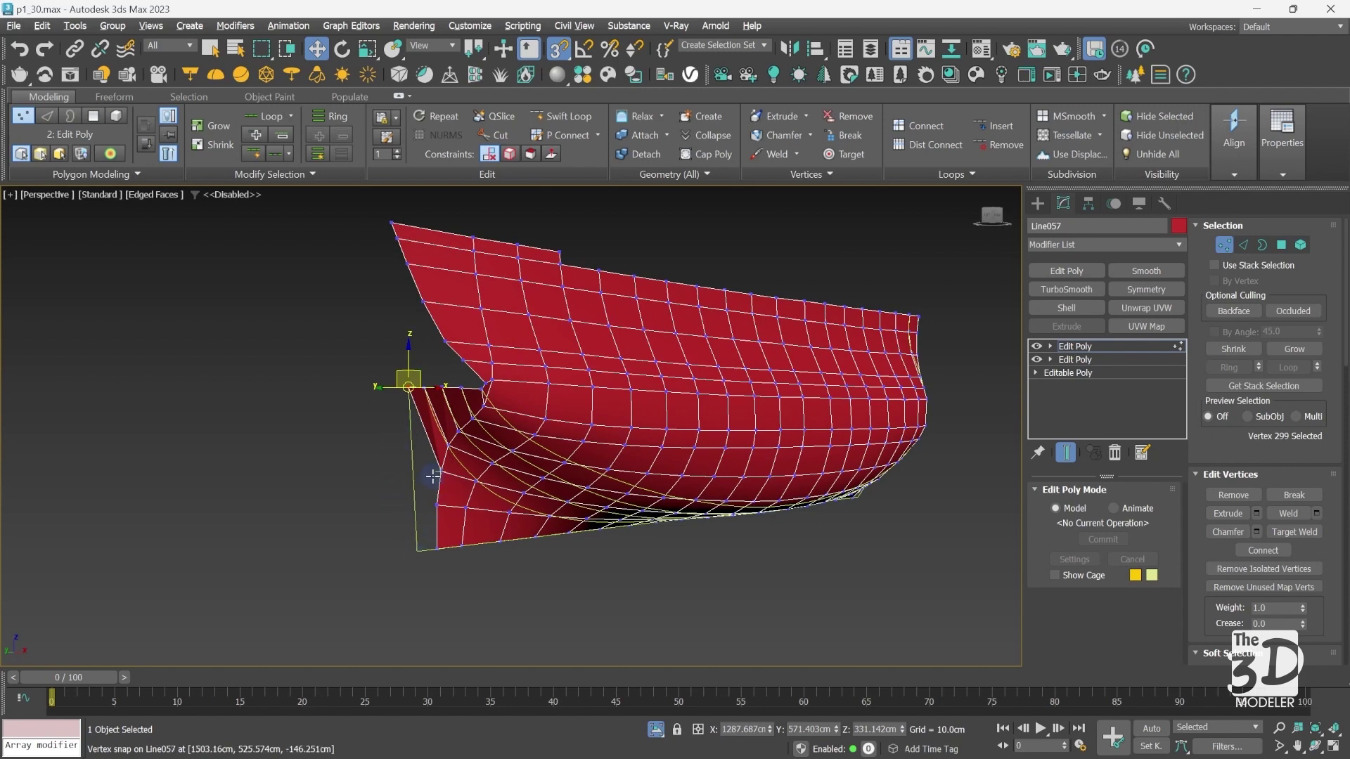
{"action": "key", "text": "F3"}
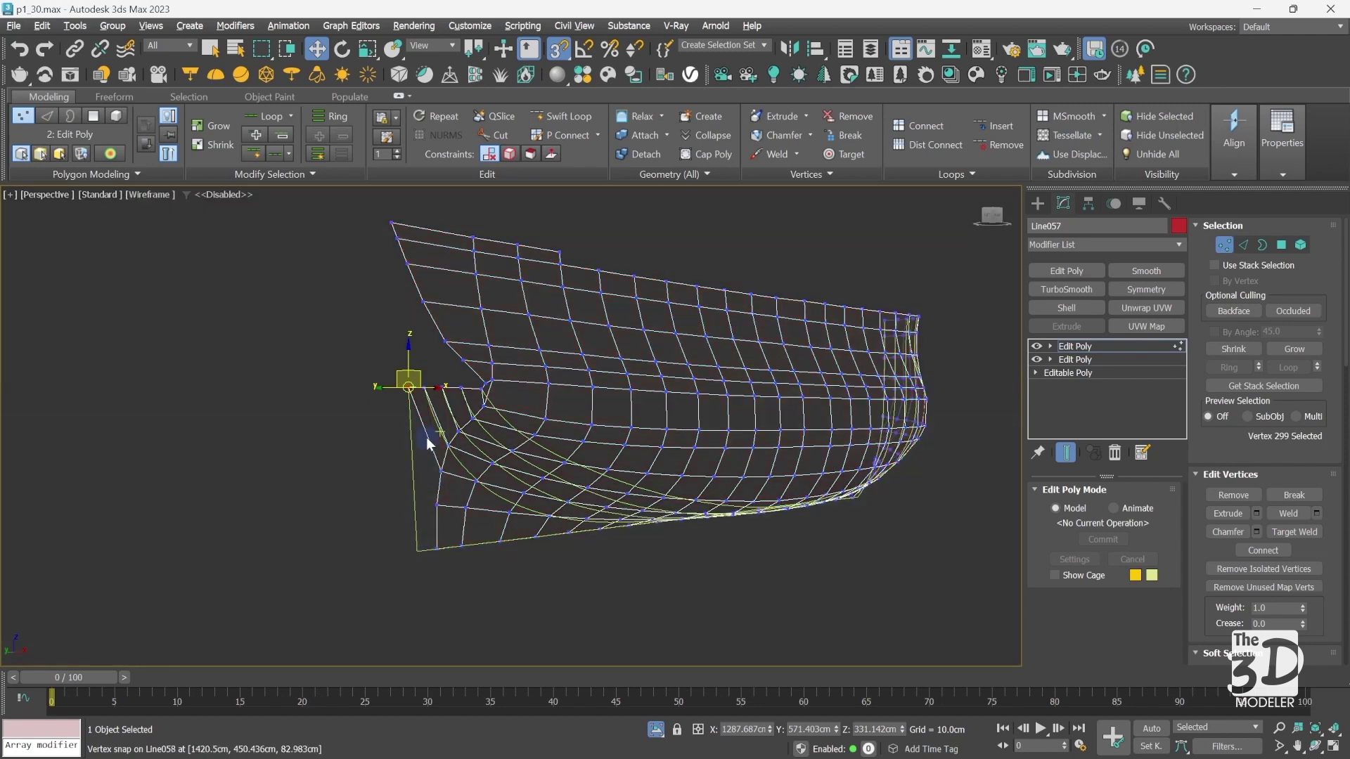
{"action": "left_click", "coordinate": [1244, 243]}
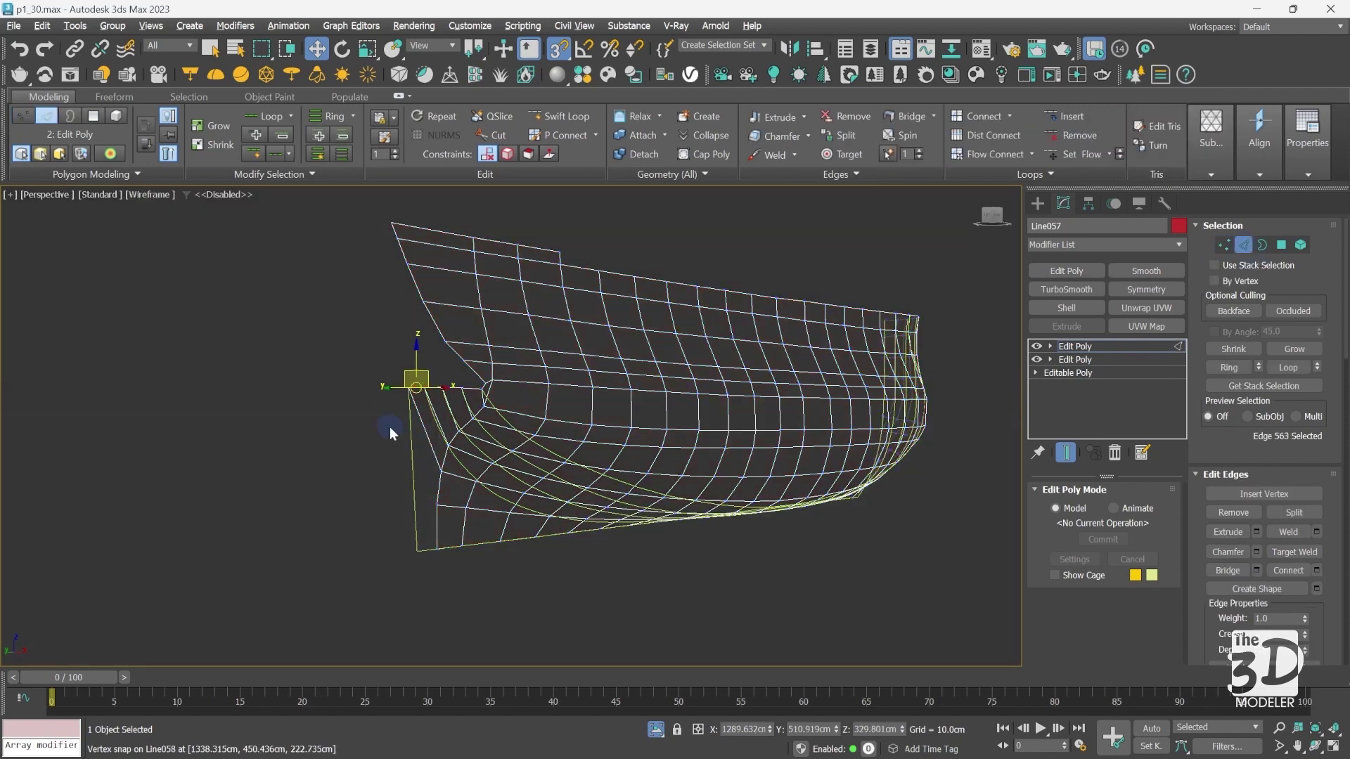
{"action": "left_click", "coordinate": [422, 418]}
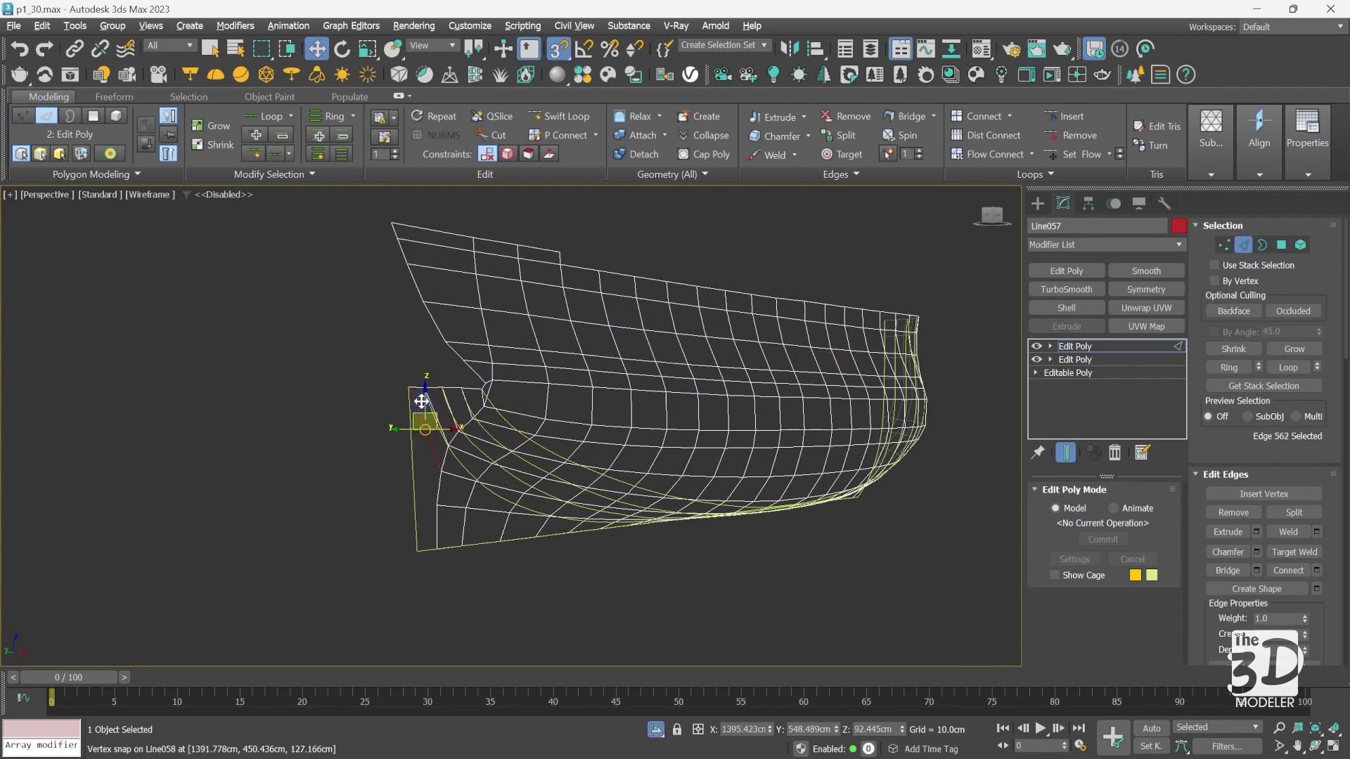
{"action": "left_click_drag", "start_coordinate": [421, 400], "coordinate": [419, 477]}
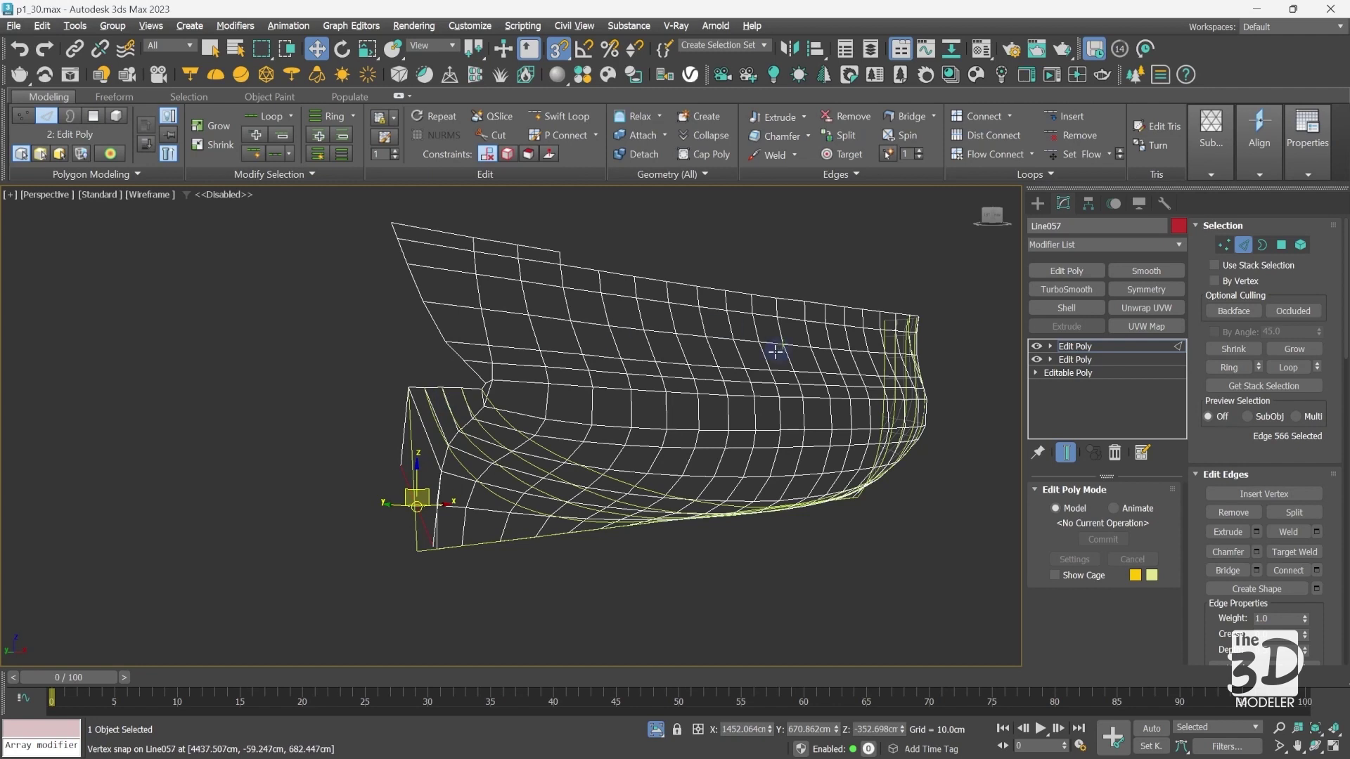
- Switch to vertex editing and snap the extruded edge's outer vertex to the lower end of the sternmost reference spline
{"action": "key", "text": "1"}
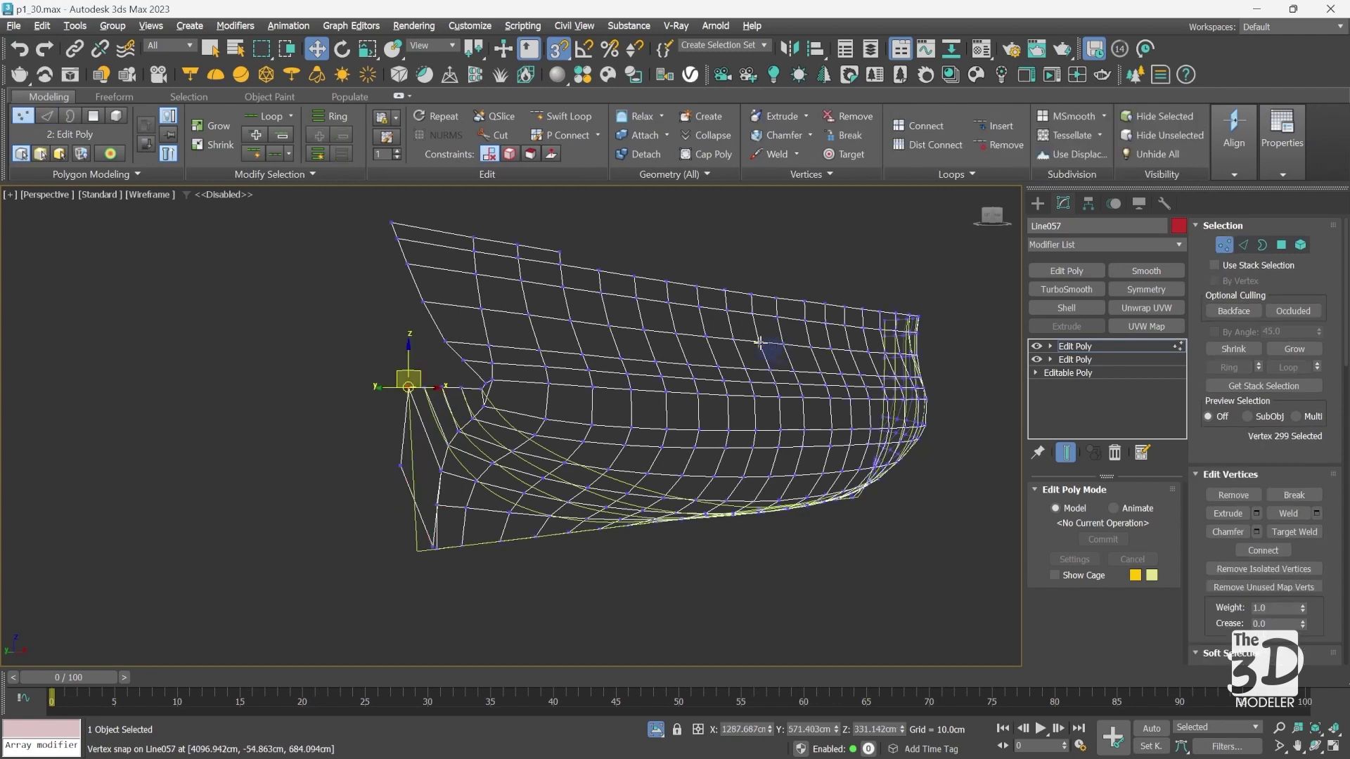
{"action": "left_click", "coordinate": [400, 465]}
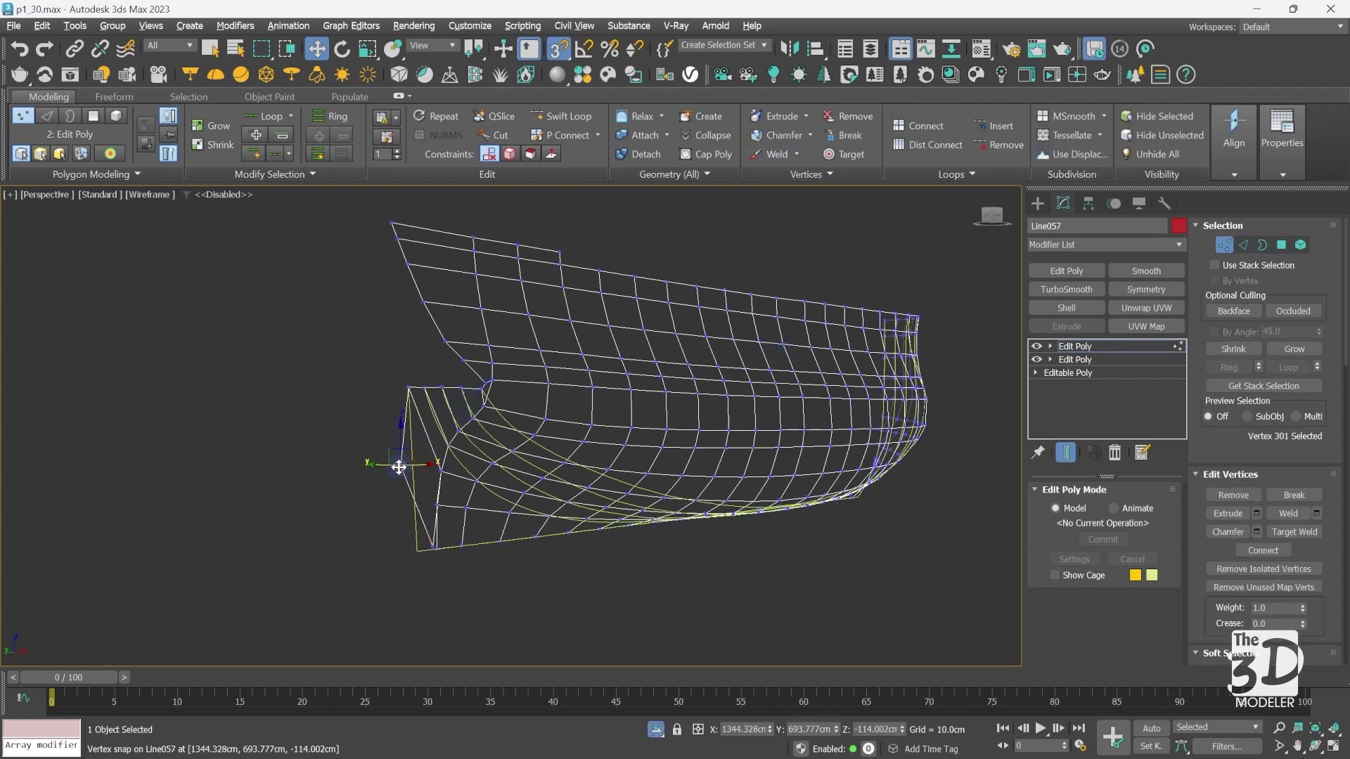
{"action": "left_click_drag", "start_coordinate": [398, 467], "coordinate": [416, 550]}
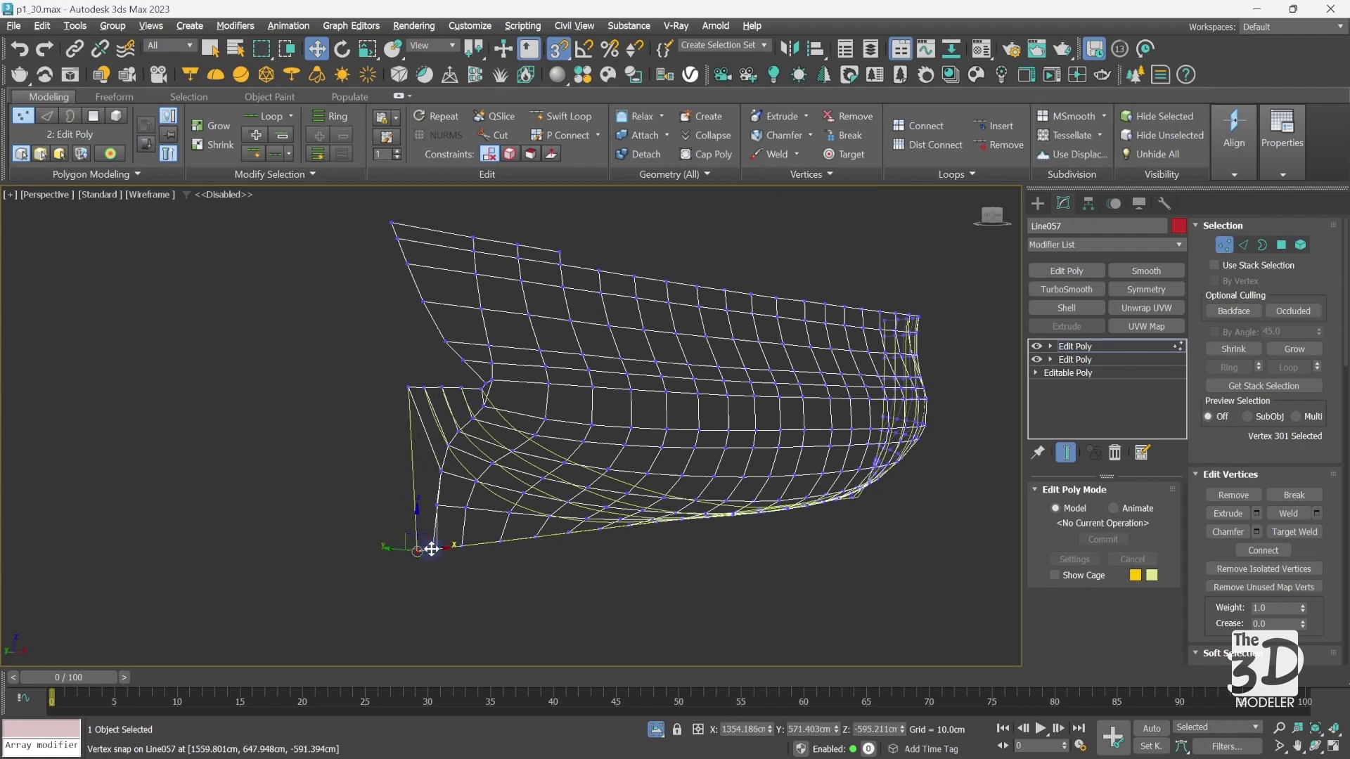
- In a wireframe Front view, move the extruded polygon's inner bottom vertex sternward along the keel line
{"action": "scroll", "coordinate": [431, 549], "scroll_direction": "up", "scroll_amount": 5}
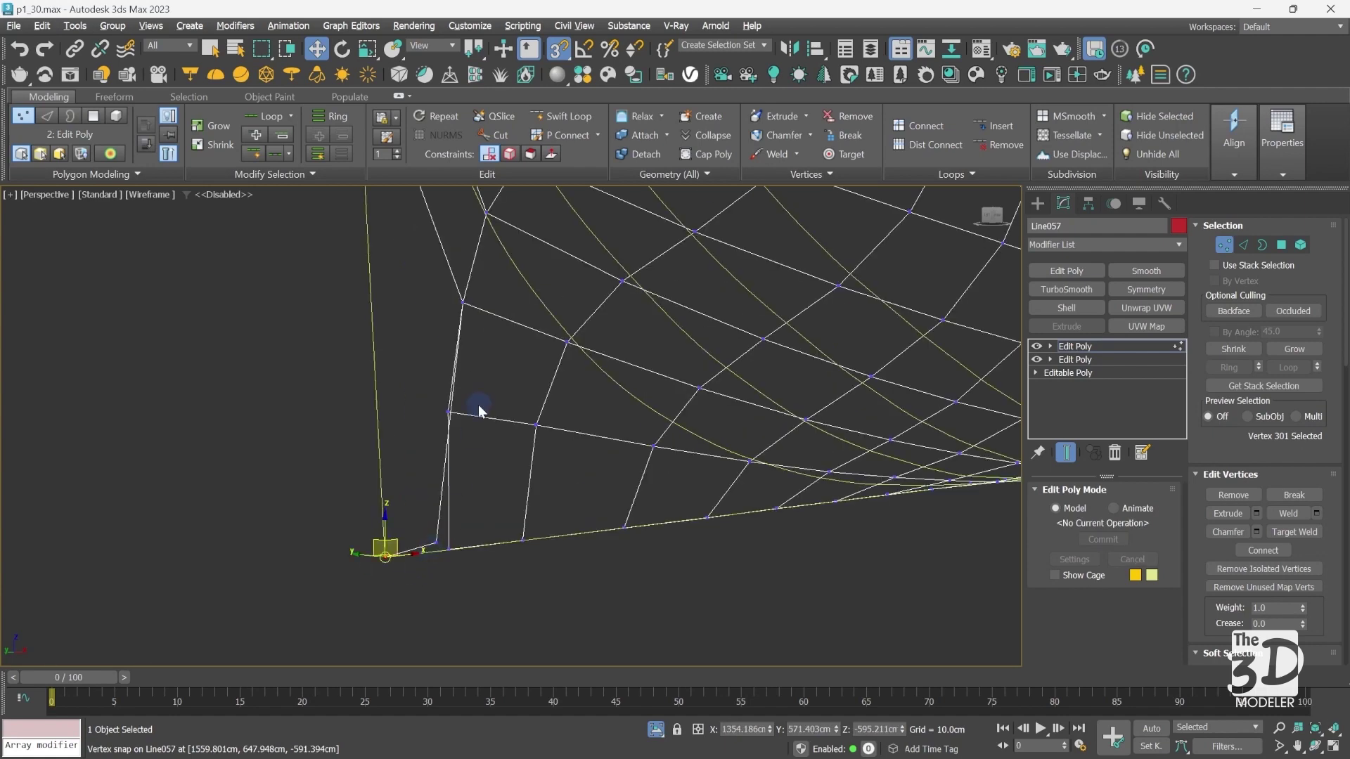
{"action": "key", "text": "f"}
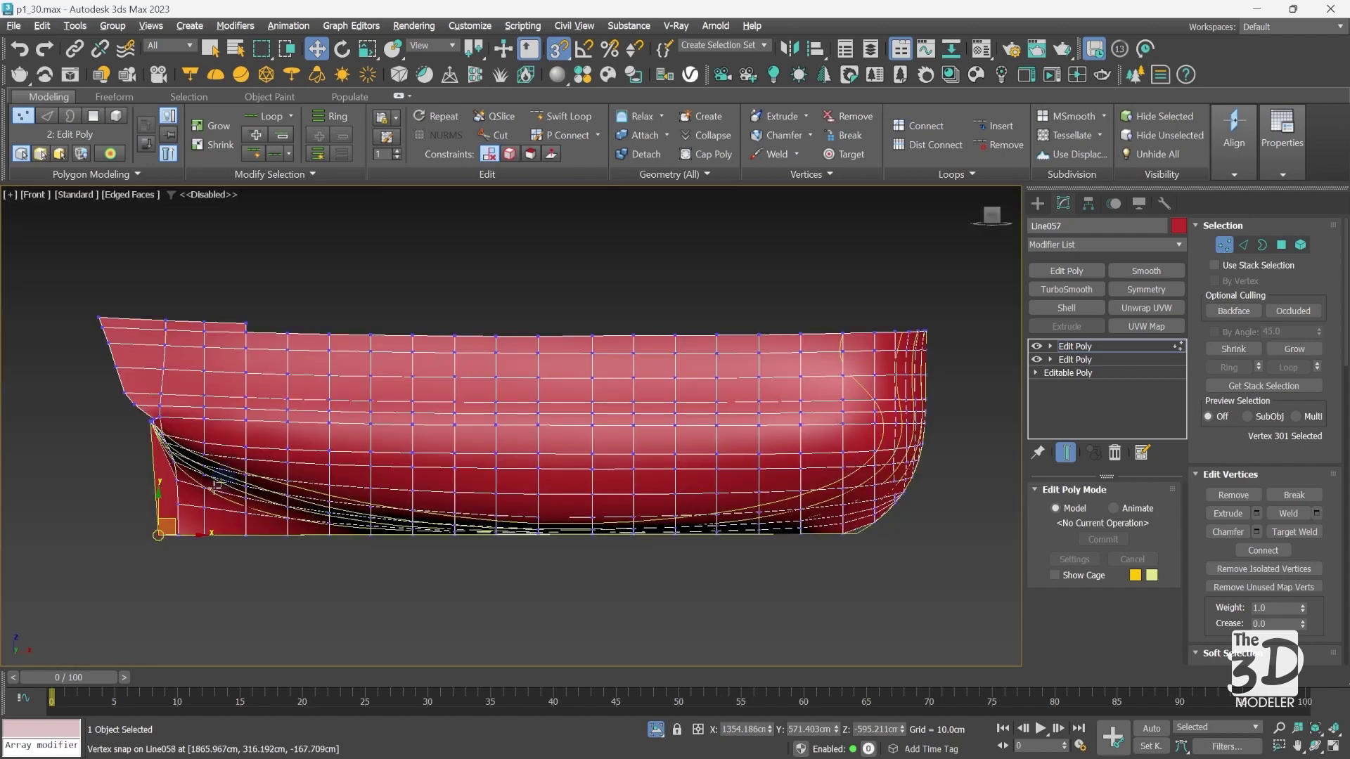
{"action": "key", "text": "F3"}
{"action": "scroll", "coordinate": [155, 504], "scroll_direction": "up", "scroll_amount": 8}
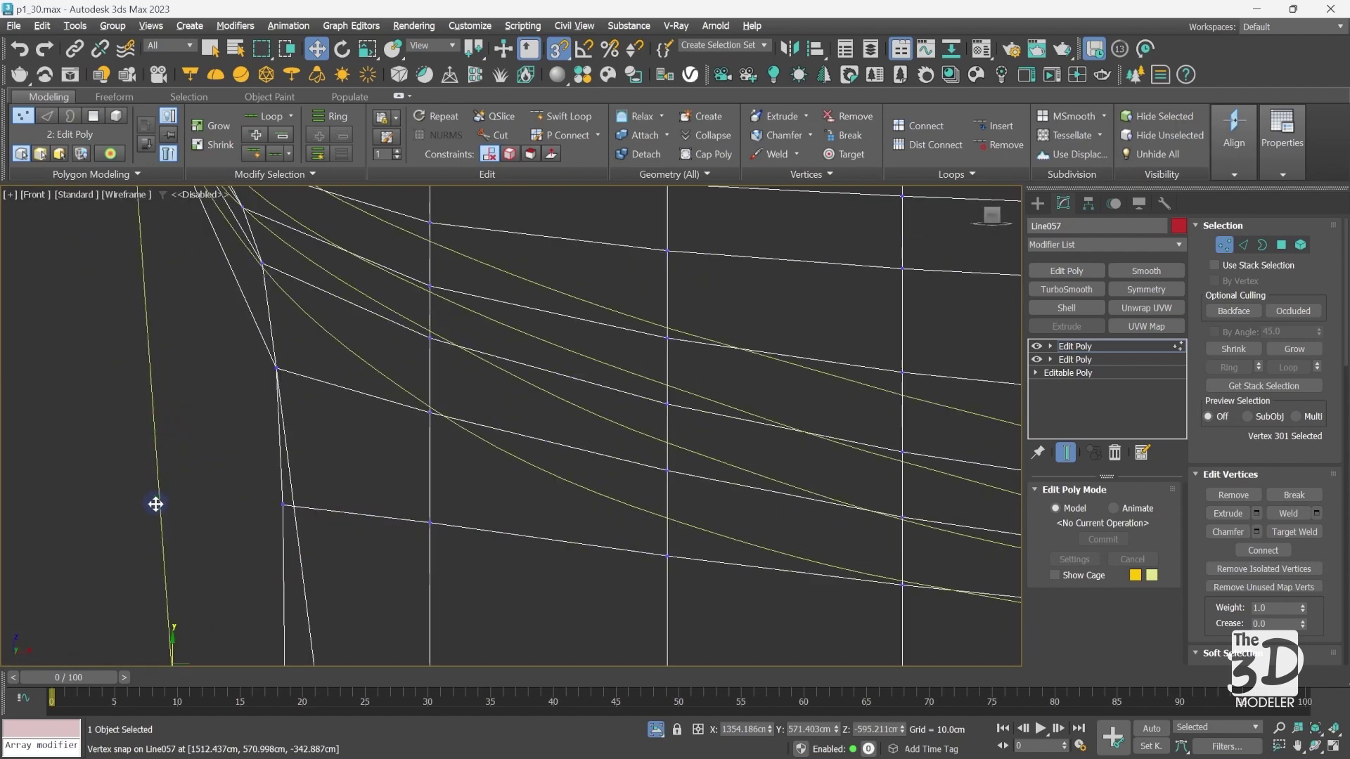
{"action": "scroll", "coordinate": [156, 504], "scroll_direction": "down", "scroll_amount": 3}
{"action": "left_click_drag", "start_coordinate": [235, 590], "coordinate": [193, 590]}
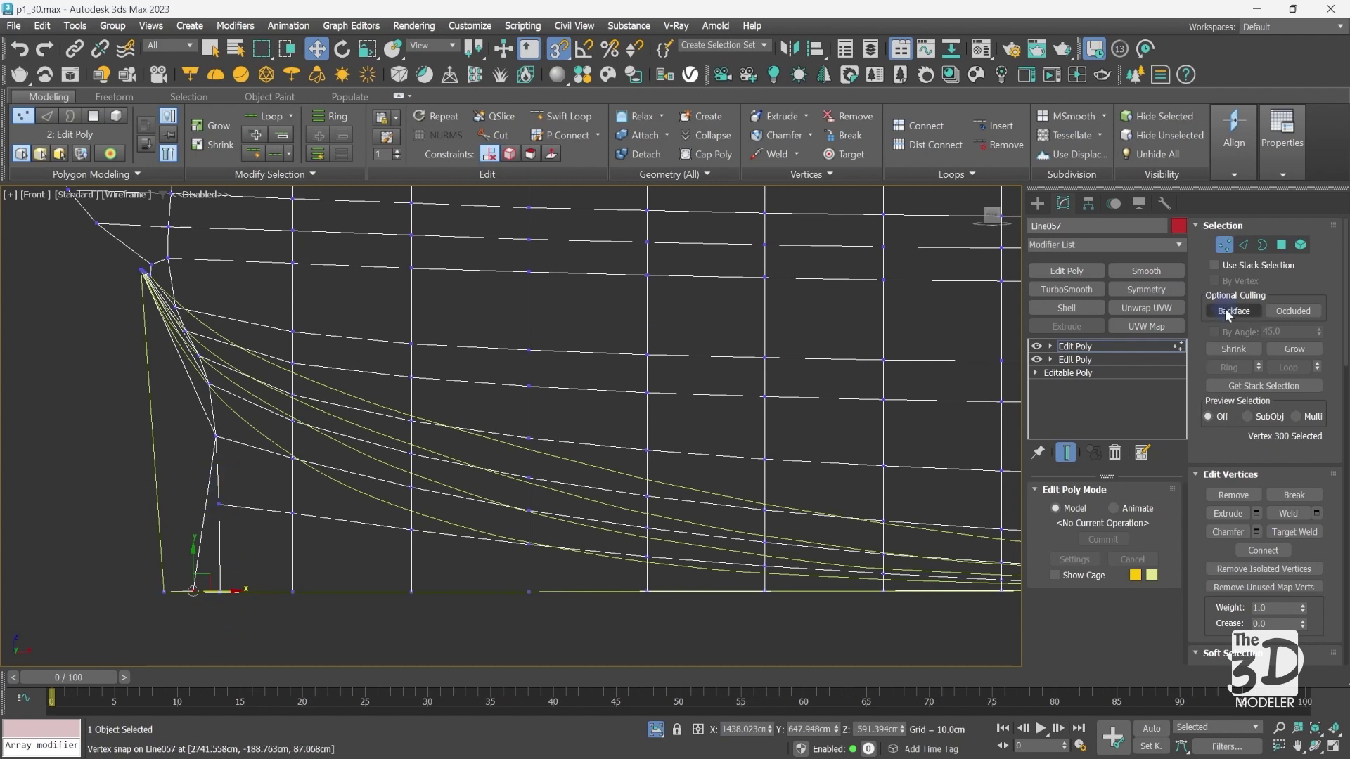
- Connect the two long side edges of the new stern polygon with one edge across its middle
{"action": "left_click", "coordinate": [1244, 246]}
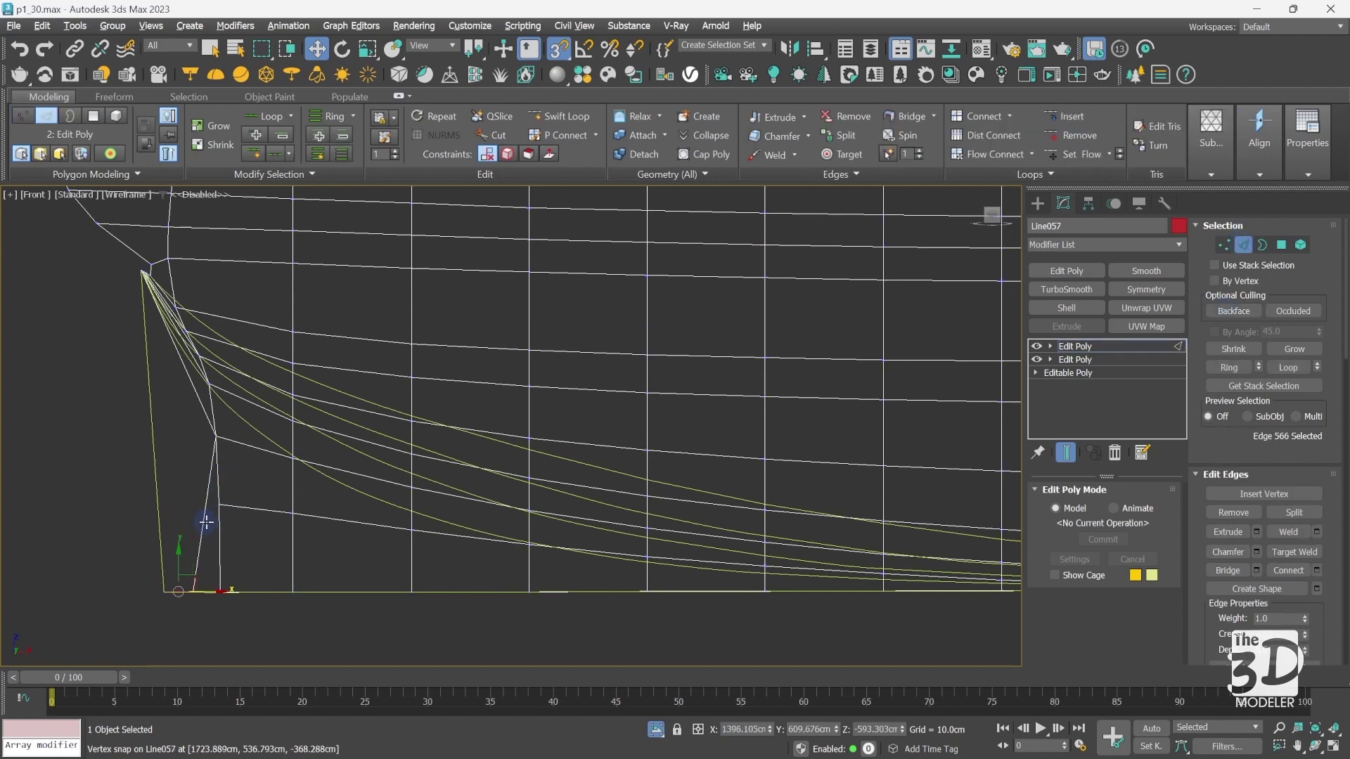
{"action": "left_click", "coordinate": [205, 521]}
{"action": "left_click", "coordinate": [162, 464], "text": "ctrl"}
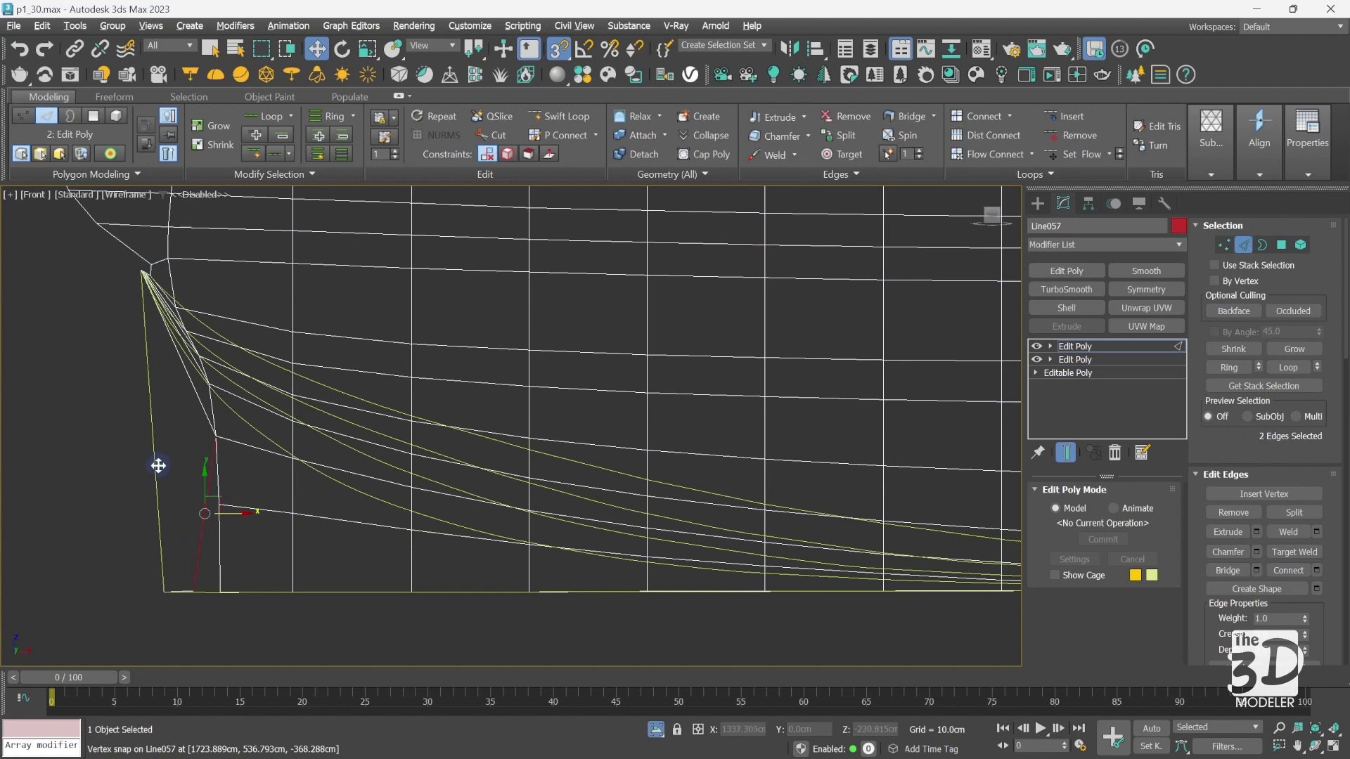
{"action": "right_click", "coordinate": [158, 466]}
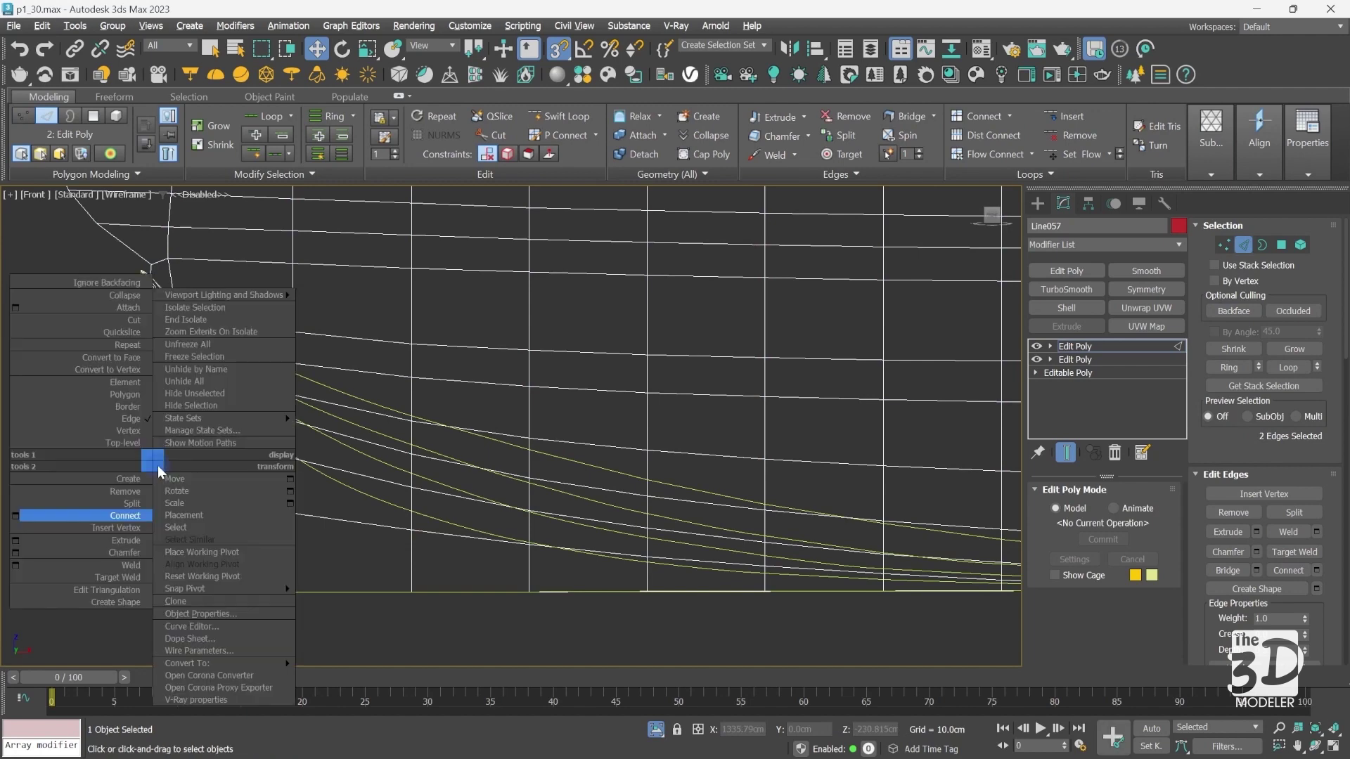
{"action": "left_click", "coordinate": [13, 519]}
{"action": "left_click", "coordinate": [523, 493]}
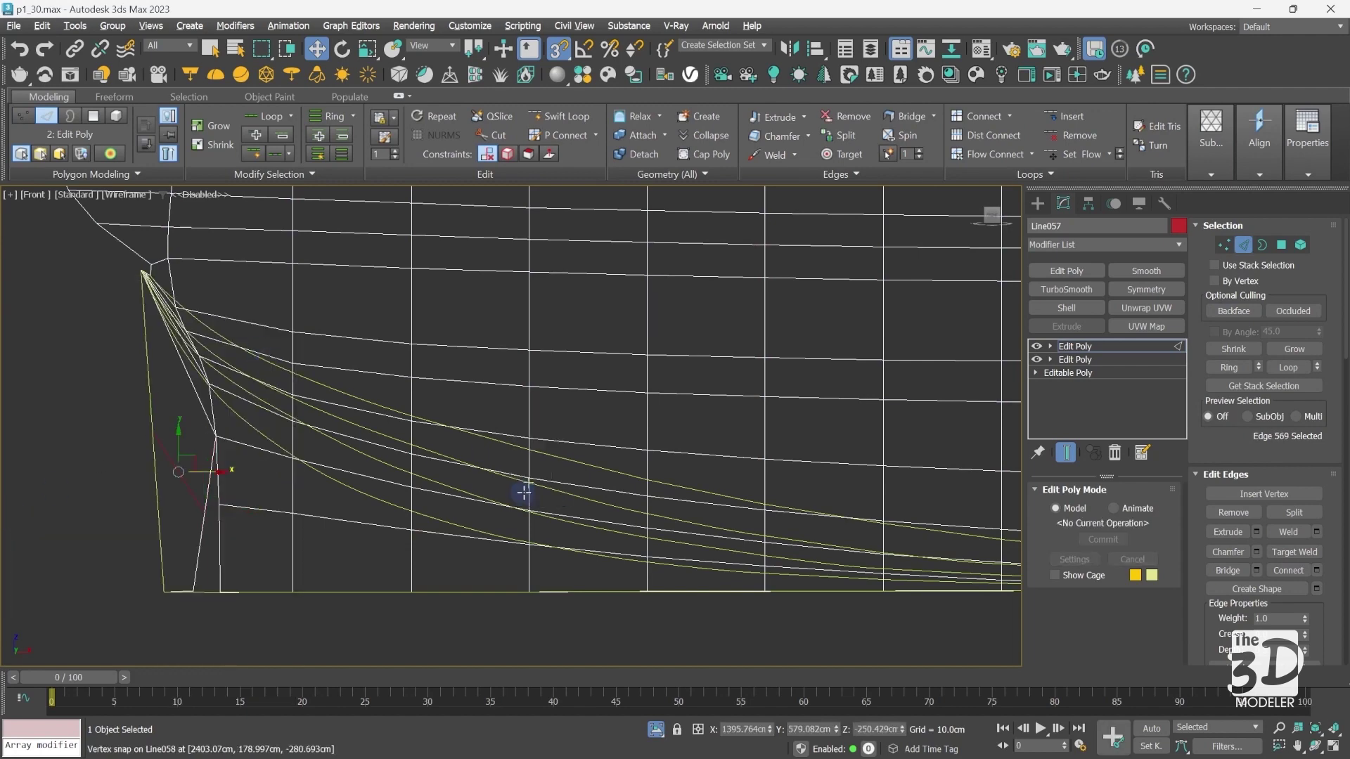
- Target weld the new polygons' inner middle and bottom vertices to the matching vertices on the hull's stern border
{"action": "key", "text": "1"}
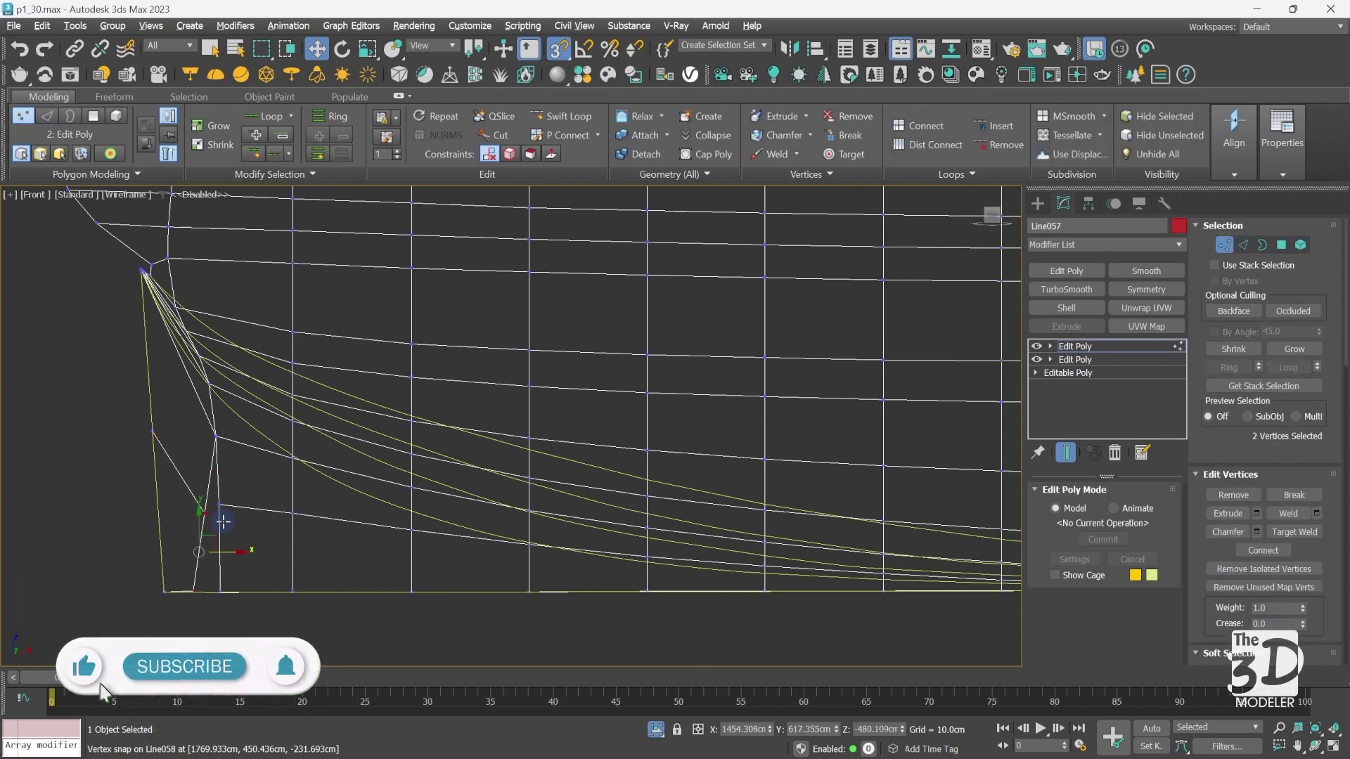
{"action": "left_click", "coordinate": [198, 506]}
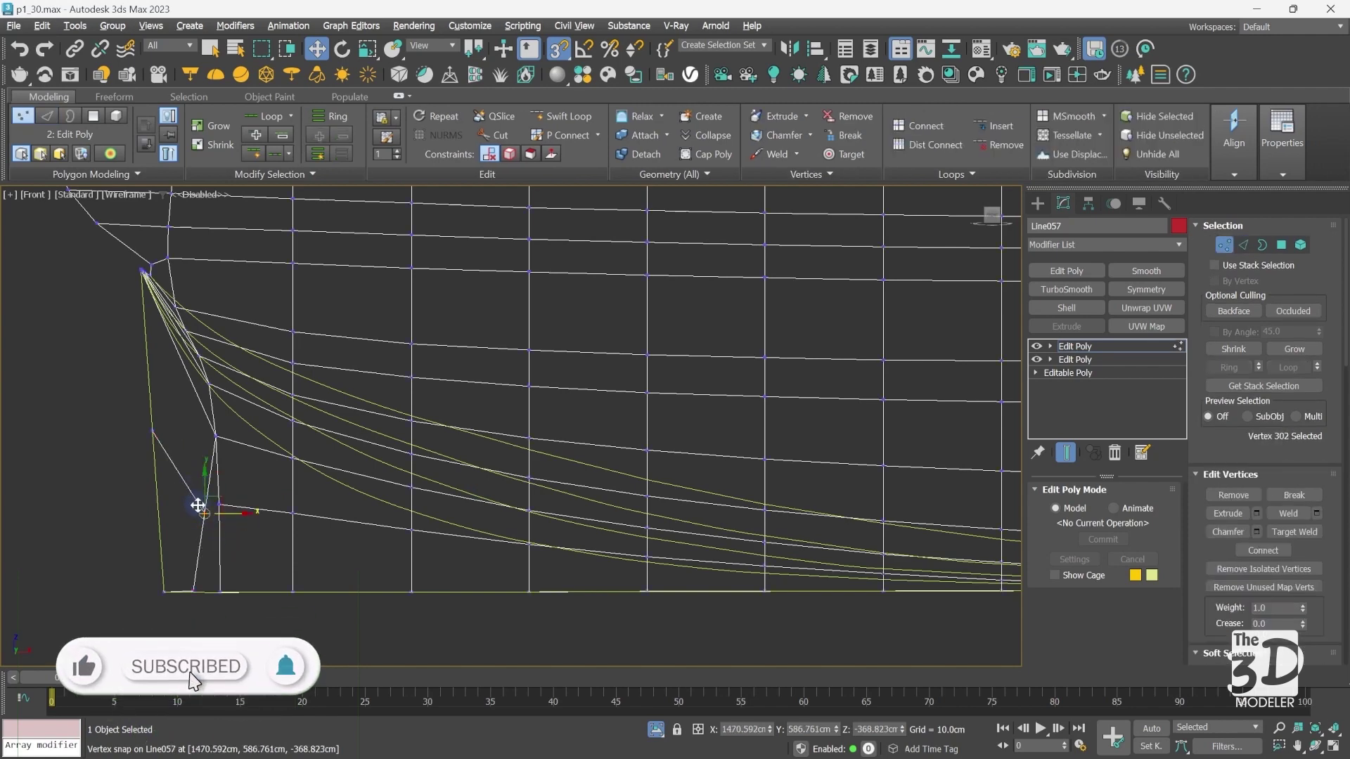
{"action": "key", "text": "ctrl+shift+w"}
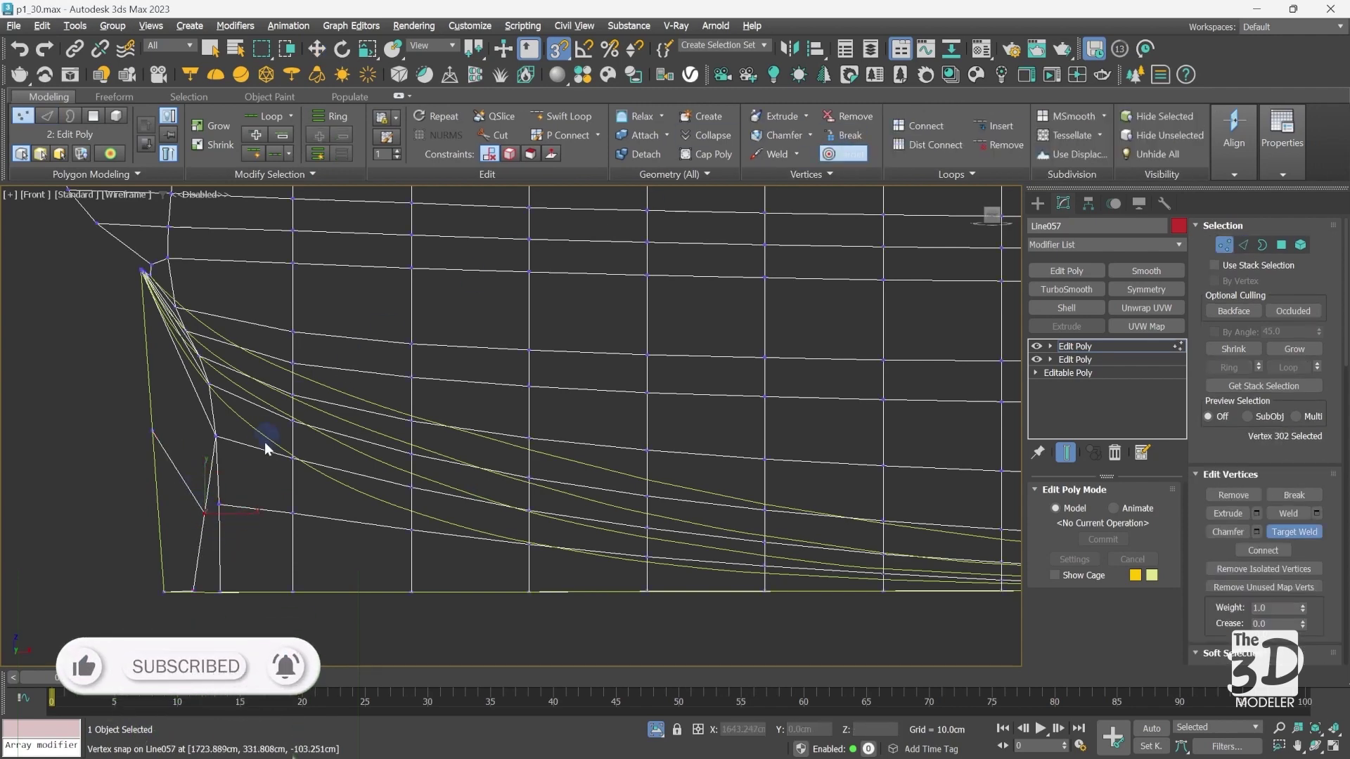
{"action": "left_click", "coordinate": [214, 504]}
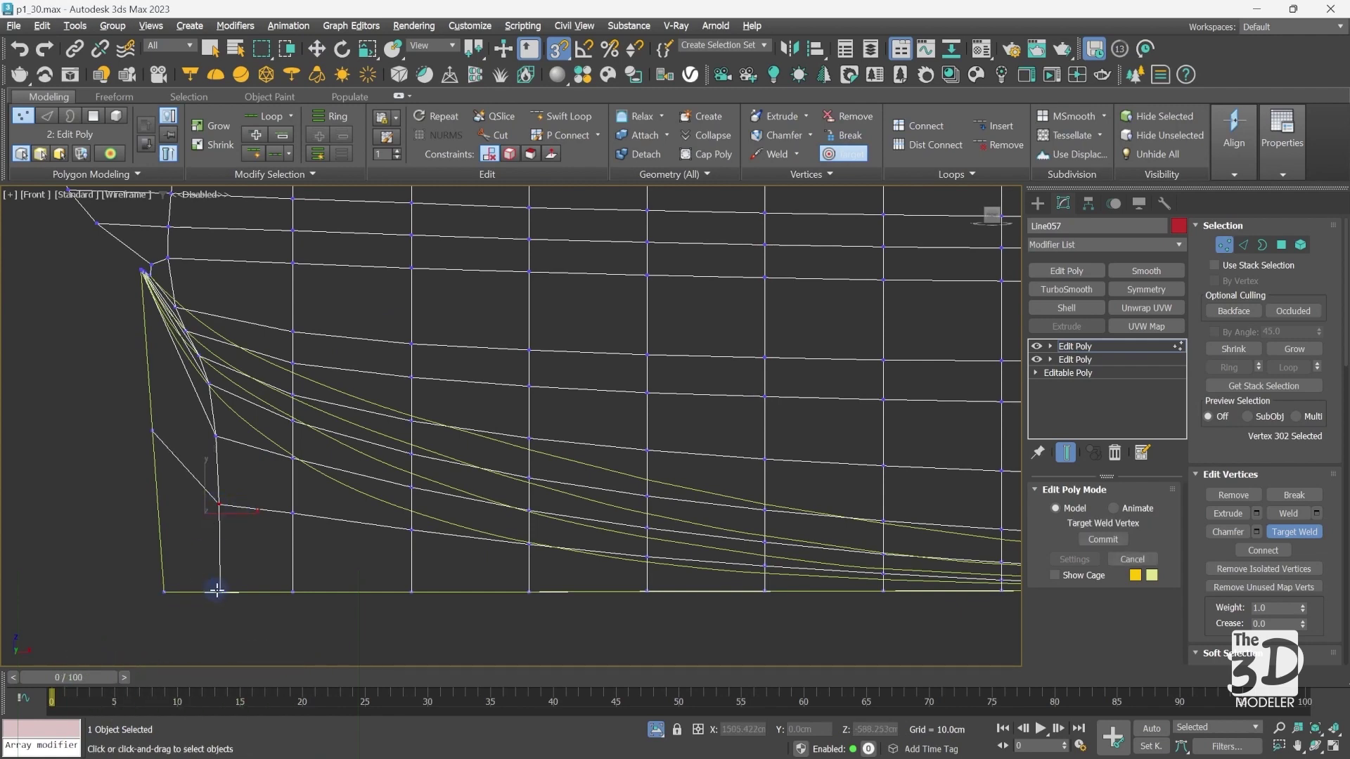
{"action": "left_click", "coordinate": [294, 496]}
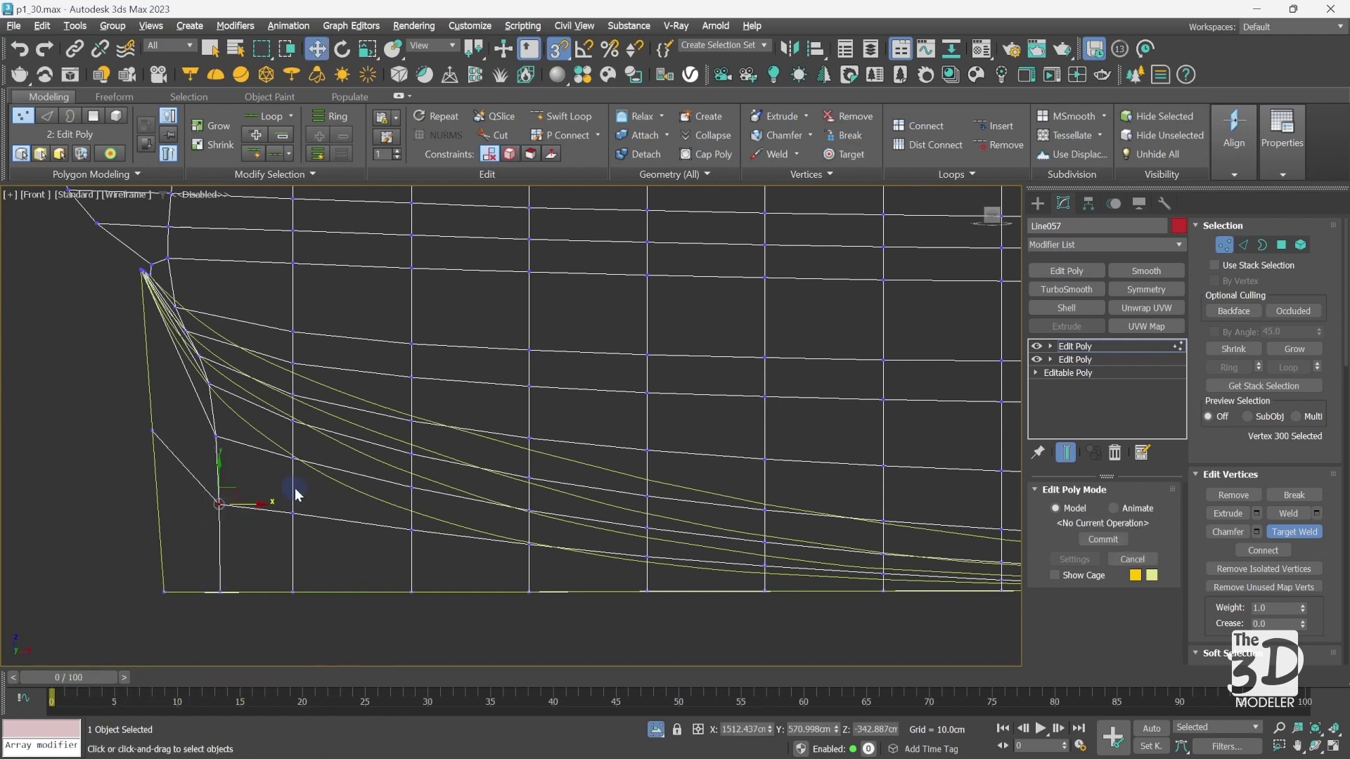
- In shaded Perspective view, select all hull polygons, clear their smoothing groups and reassign them to one shared group
{"action": "left_click", "coordinate": [1145, 348]}
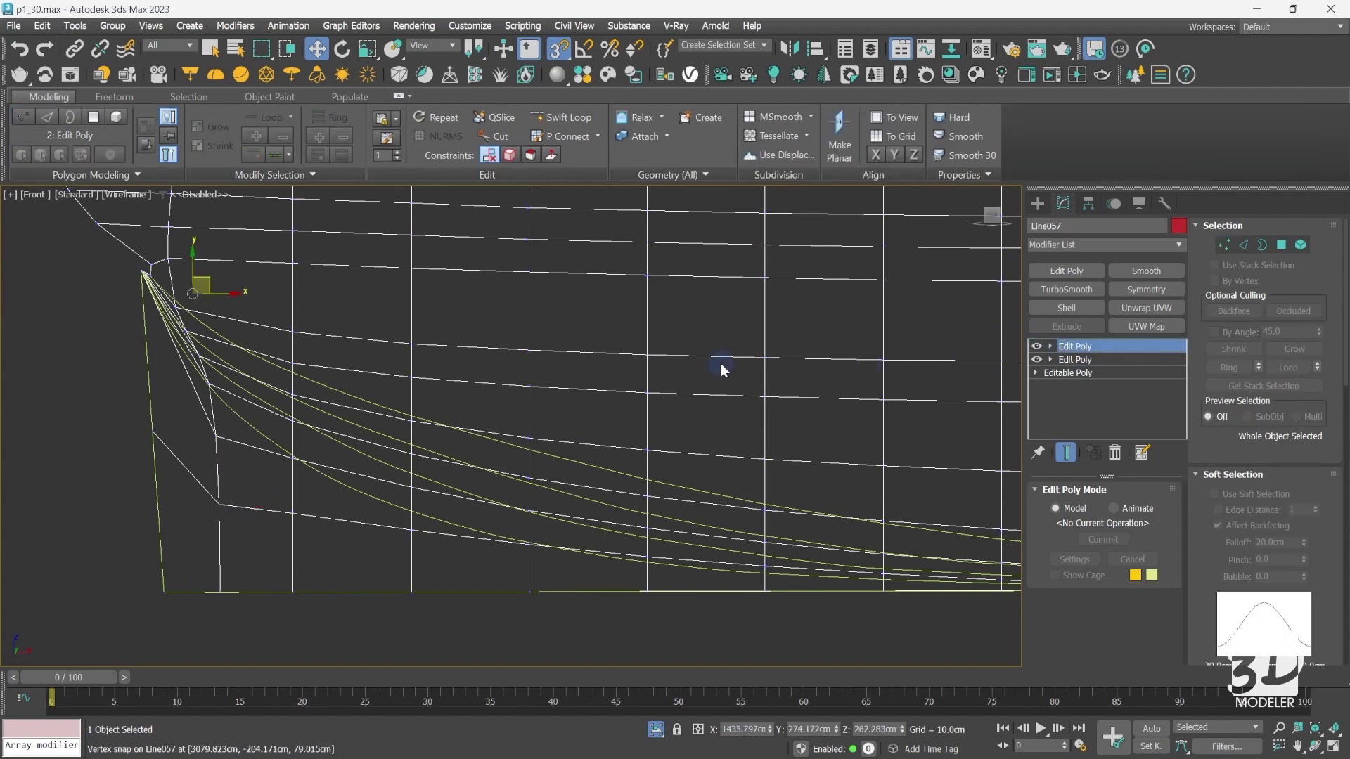
{"action": "key", "text": "p"}
{"action": "key", "text": "F3"}
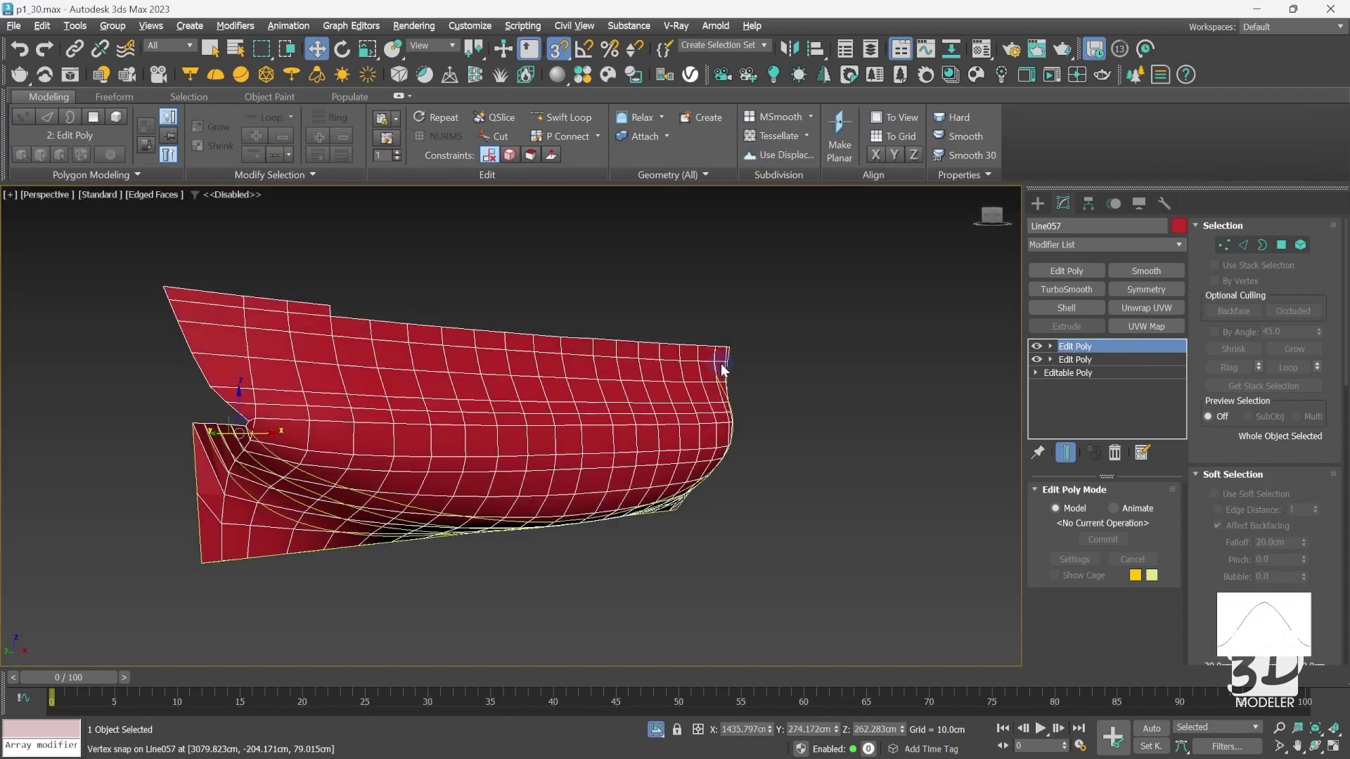
{"action": "left_click", "coordinate": [103, 431]}
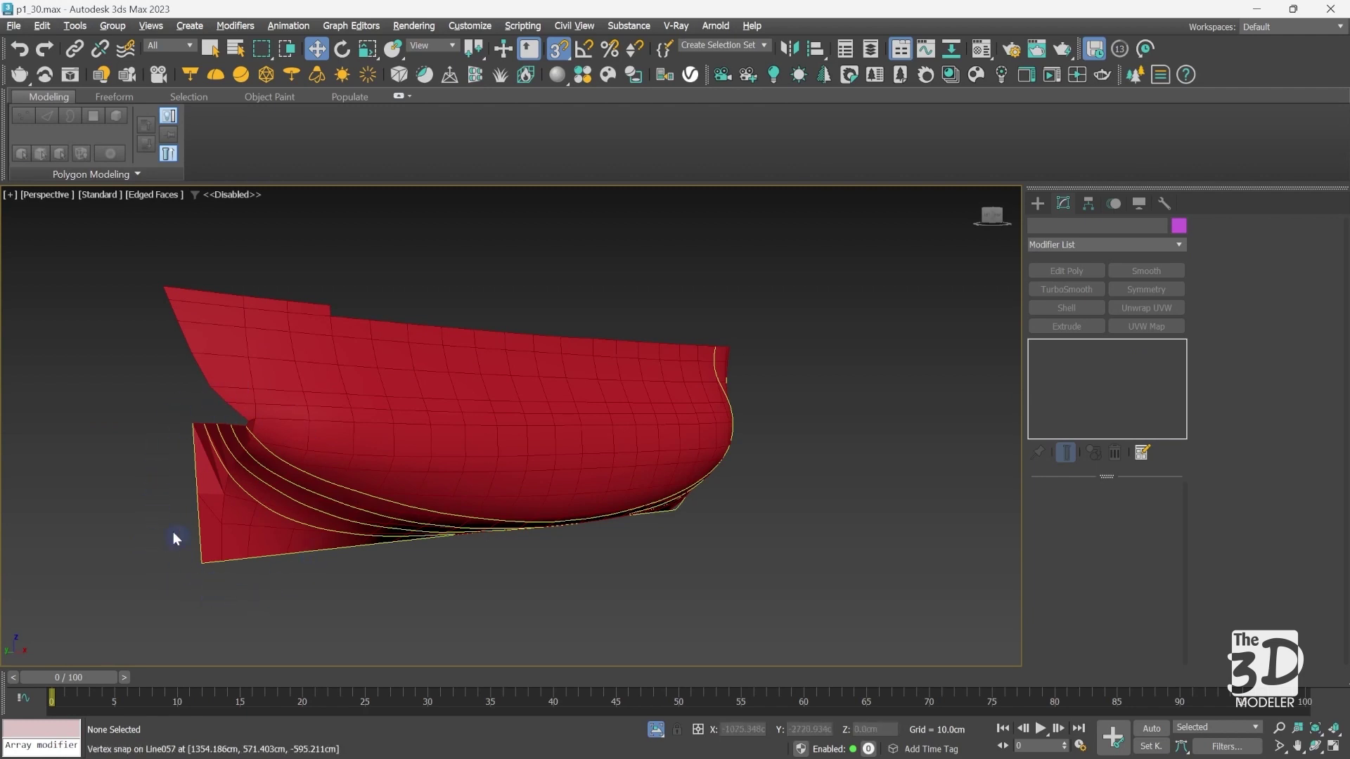
{"action": "left_click", "coordinate": [360, 419]}
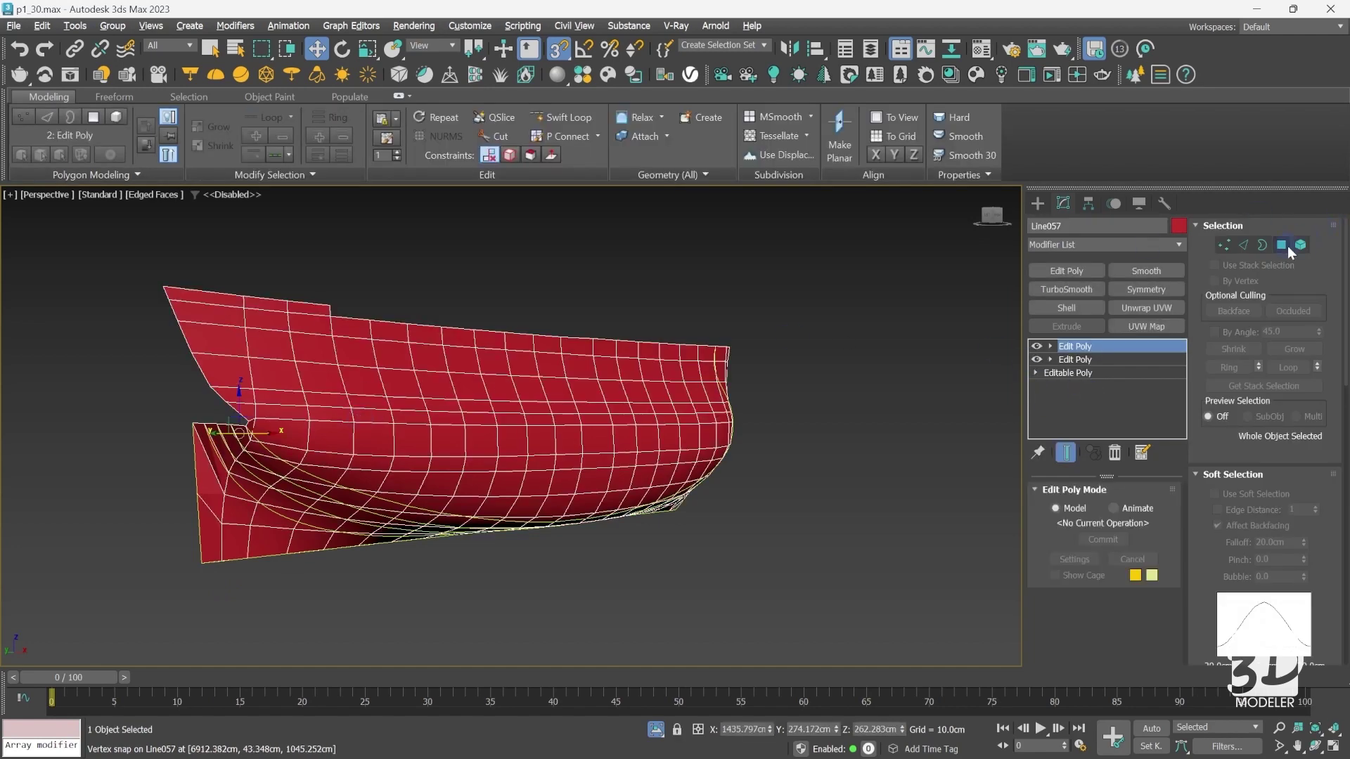
{"action": "left_click", "coordinate": [1283, 245]}
{"action": "key", "text": "ctrl+a"}
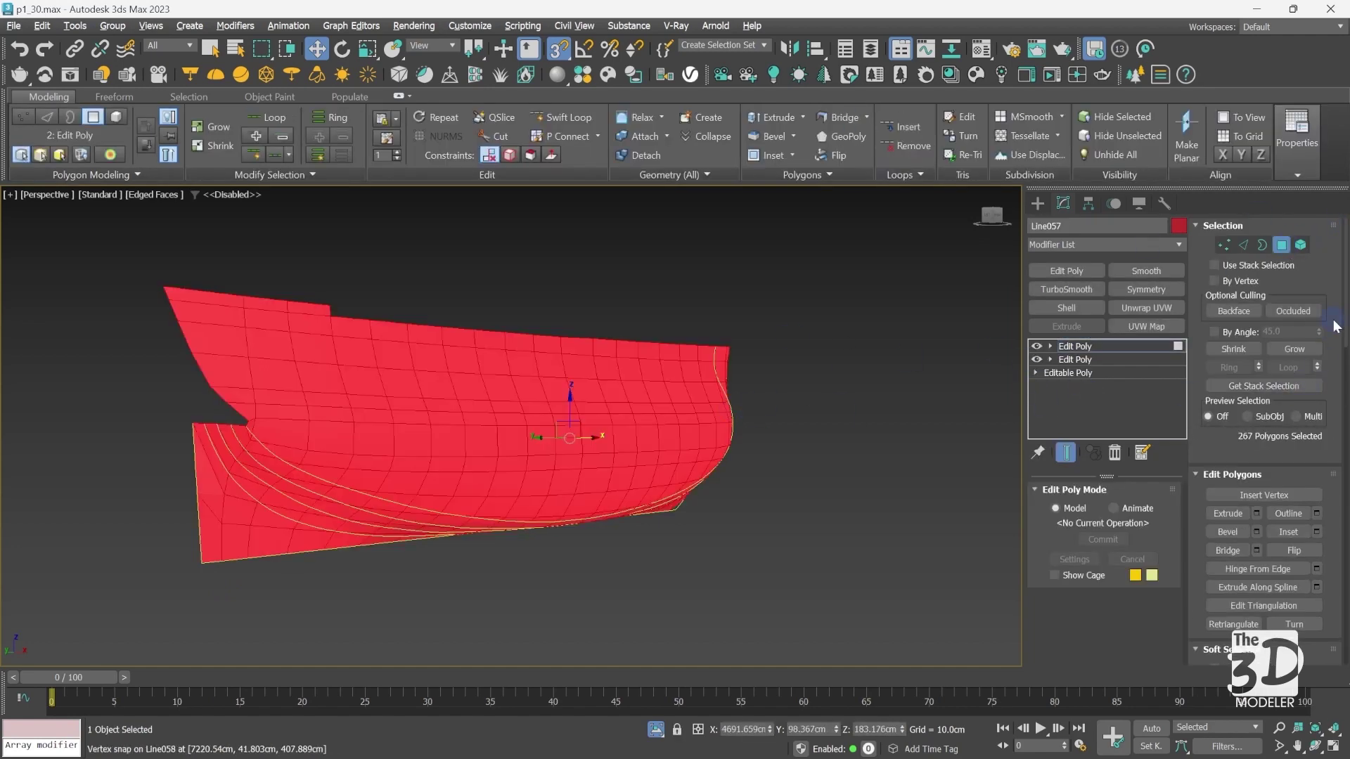
{"action": "scroll", "coordinate": [1336, 327], "scroll_direction": "down", "scroll_amount": 10}
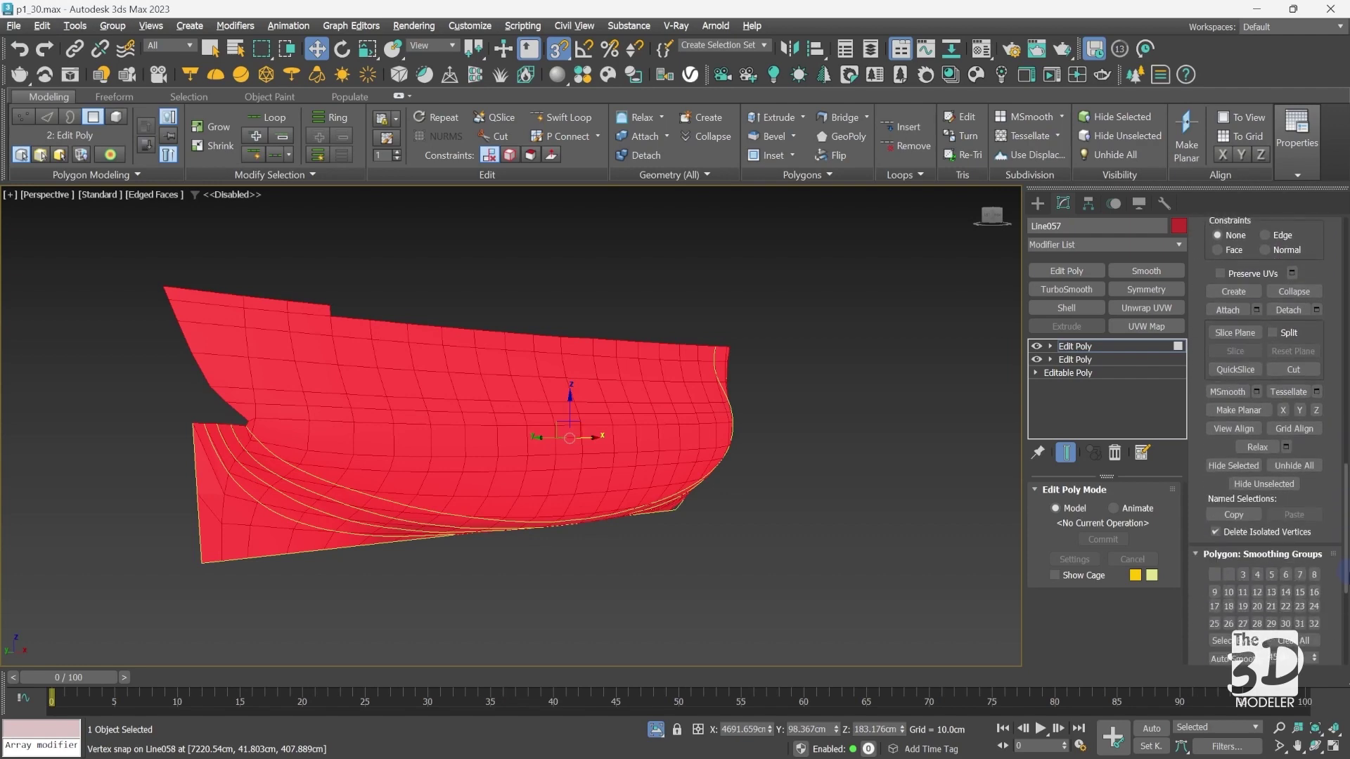
{"action": "scroll", "coordinate": [1339, 573], "scroll_direction": "down", "scroll_amount": 3}
{"action": "left_click", "coordinate": [1286, 528]}
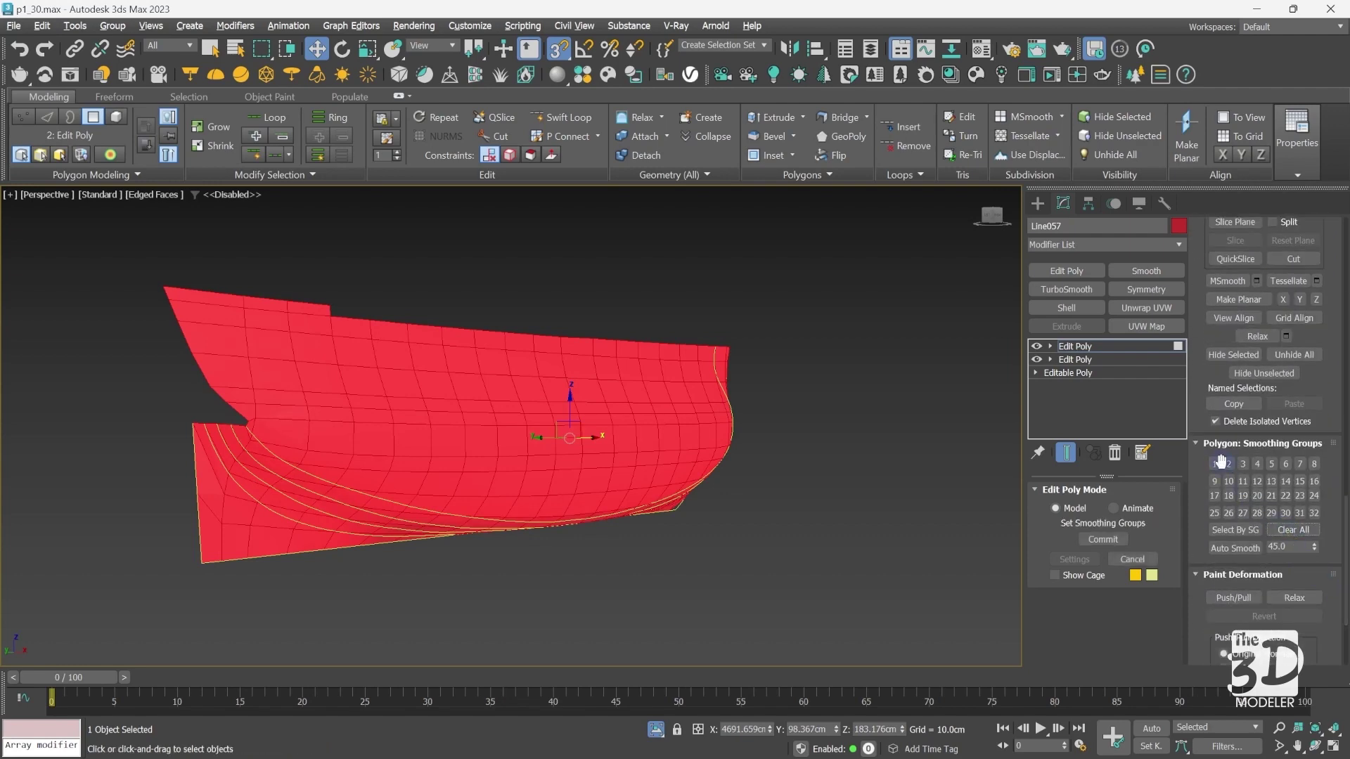
{"action": "left_click", "coordinate": [1097, 344]}
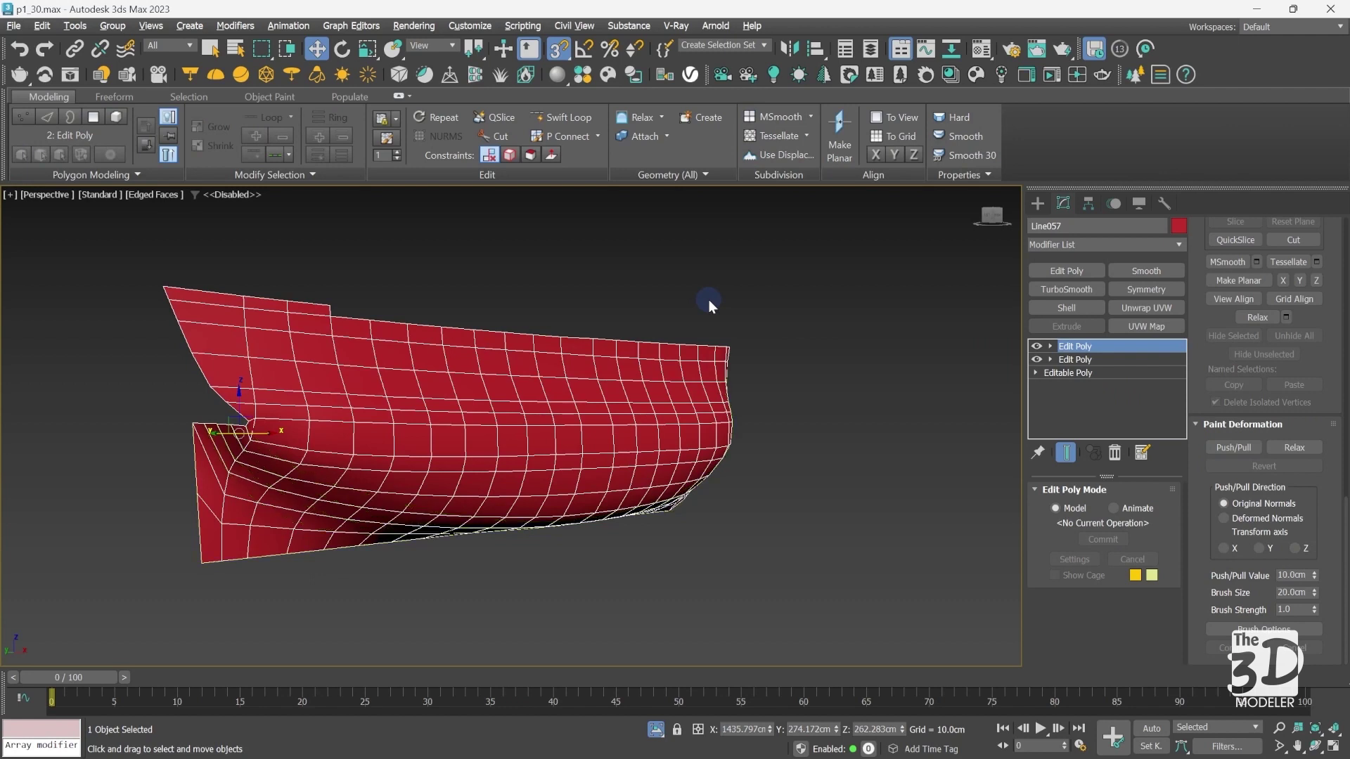
- Hide the edge display, deselect the hull to examine its smoothed surface, and switch to the Front view
{"action": "key", "text": "F4"}
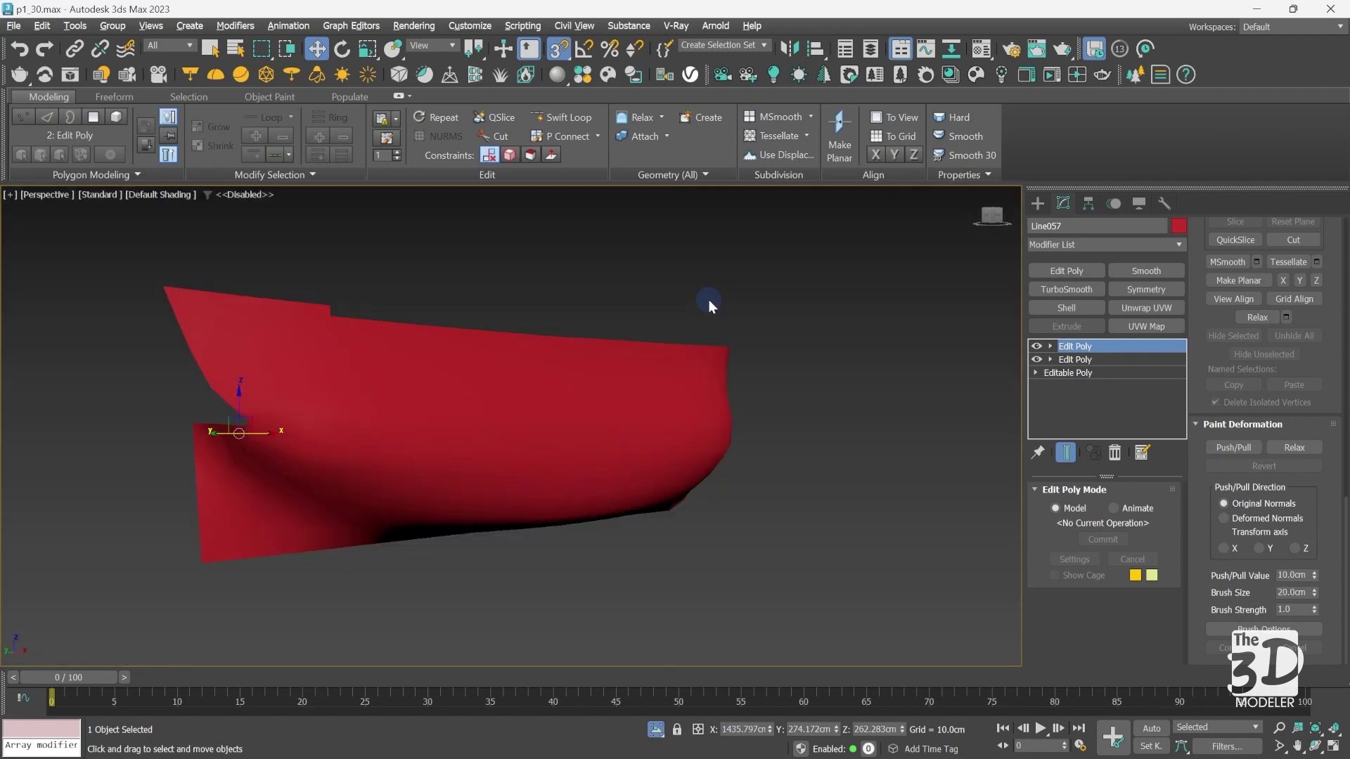
{"action": "left_click", "coordinate": [774, 306]}
{"action": "mouse_move", "coordinate": [995, 224]}
{"action": "left_mouse_down"}
{"action": "mouse_move", "coordinate": [804, 211]}
{"action": "mouse_move", "coordinate": [834, 232]}
{"action": "mouse_move", "coordinate": [946, 240]}
{"action": "mouse_move", "coordinate": [962, 213]}
{"action": "mouse_move", "coordinate": [769, 221]}
{"action": "mouse_move", "coordinate": [790, 232]}
{"action": "mouse_move", "coordinate": [985, 218]}
{"action": "left_mouse_up"}
{"action": "key", "text": "f"}
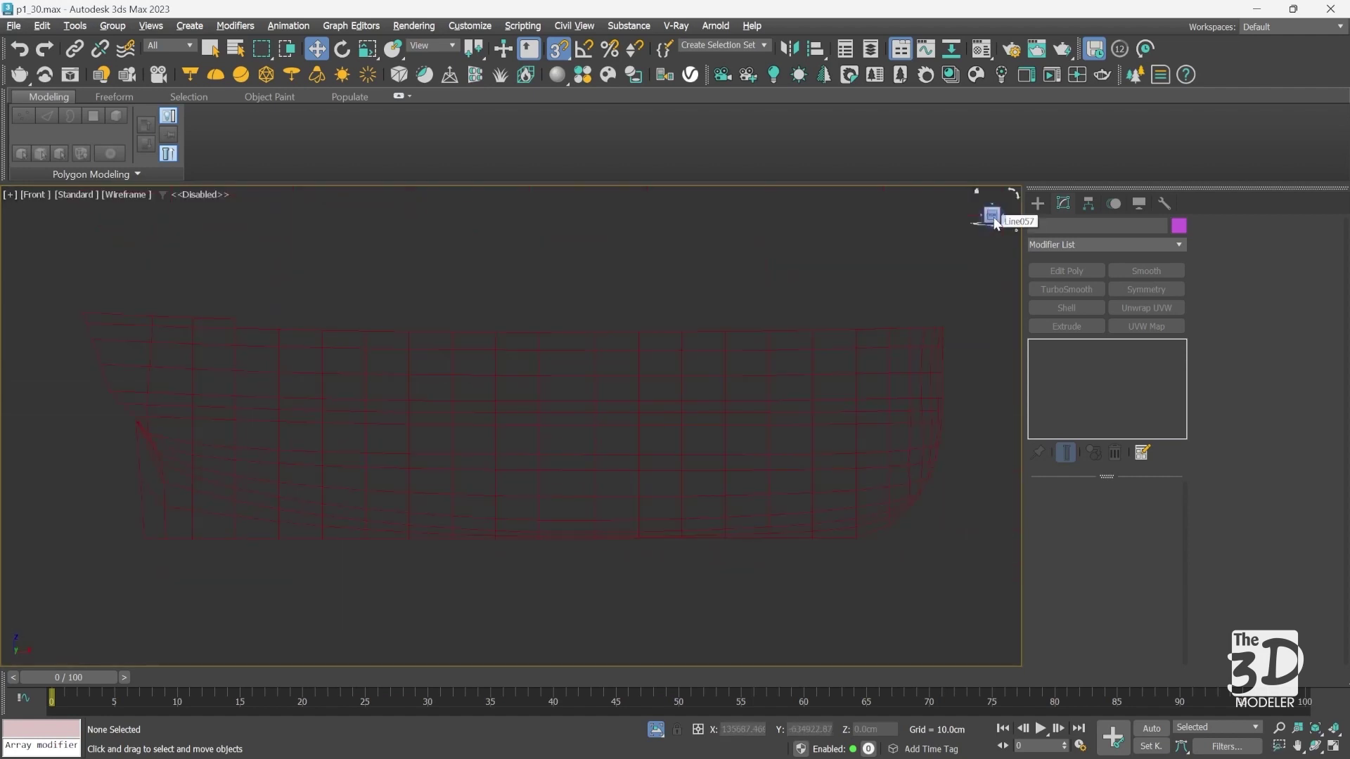
{"action": "key", "text": "F3"}
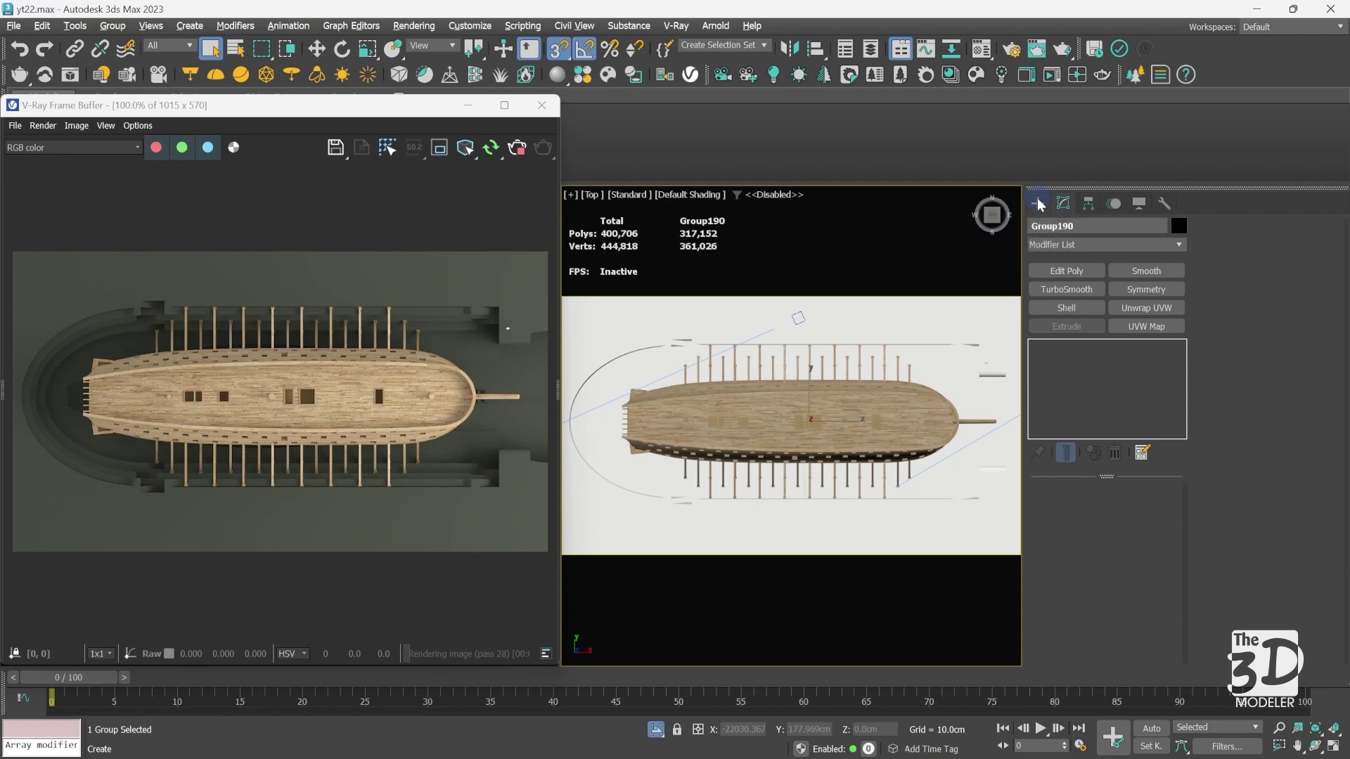
- Change the Top view of the planked ship scene to Perspective and examine the model from the bow and side beside its V-Ray render
{"action": "left_click", "coordinate": [751, 404]}
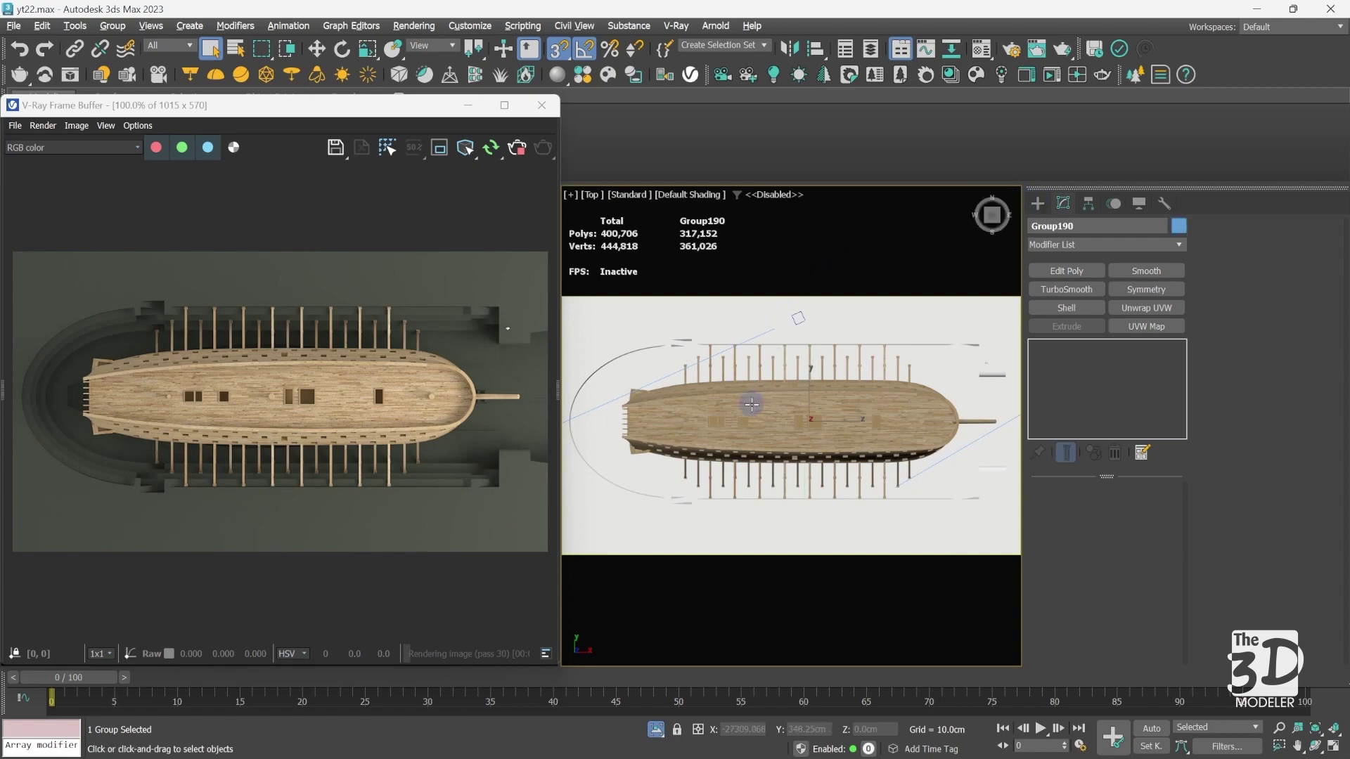
{"action": "key", "text": "p"}
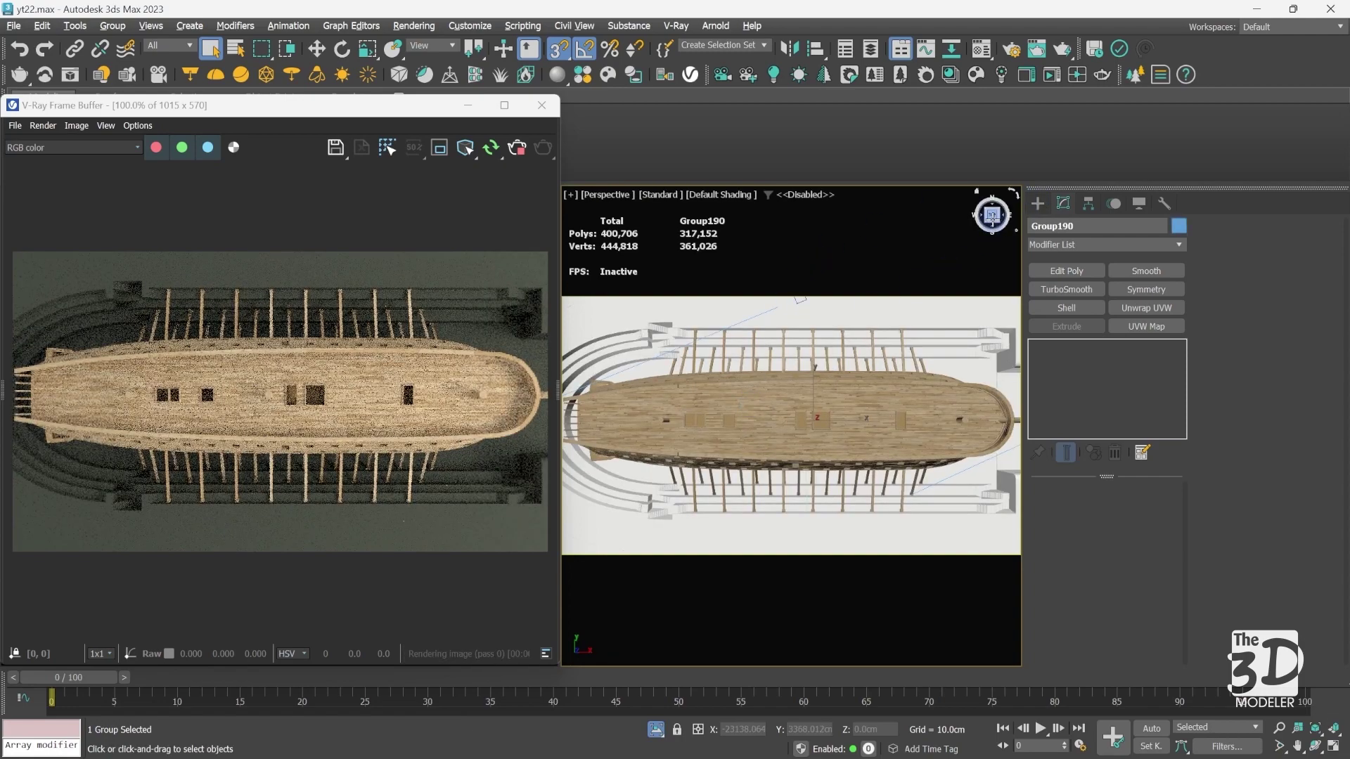
{"action": "left_click_drag", "start_coordinate": [992, 215], "coordinate": [900, 622]}
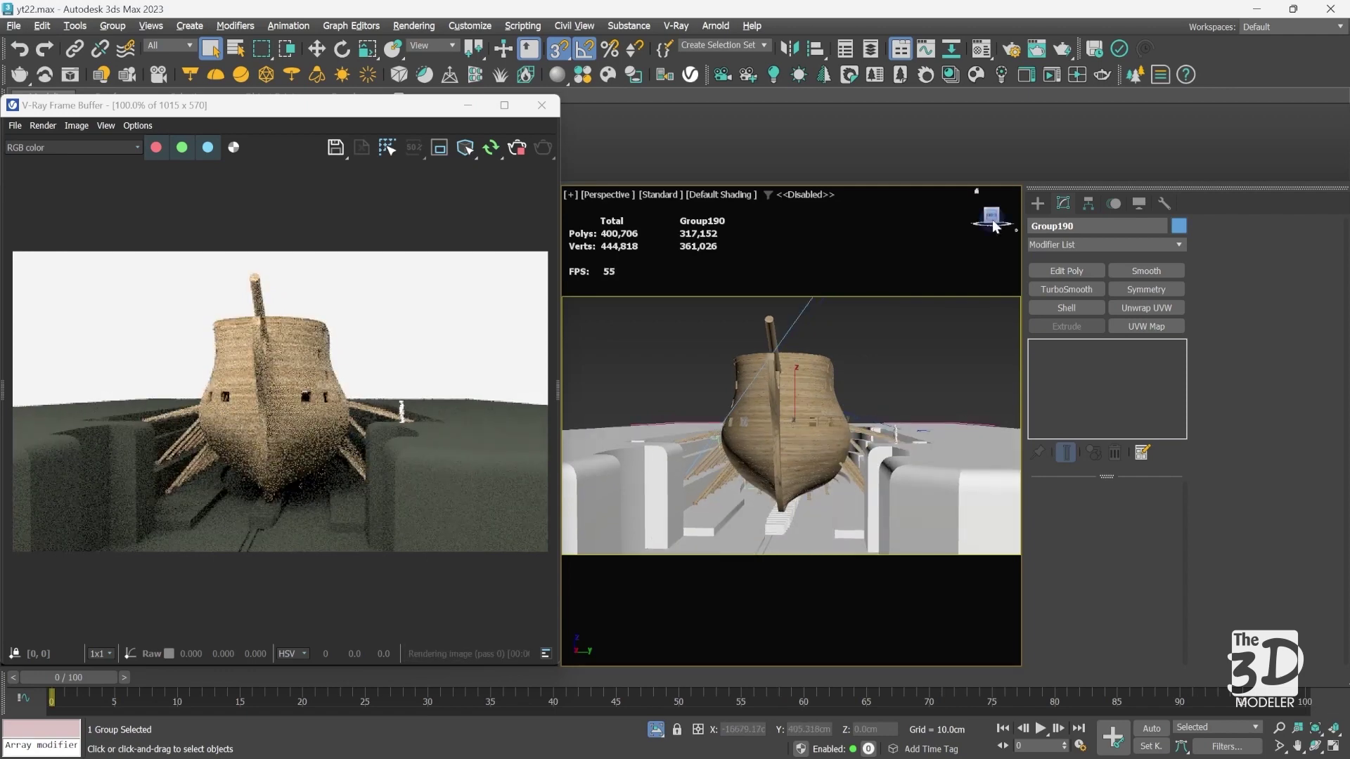
{"action": "left_click", "coordinate": [1279, 730]}
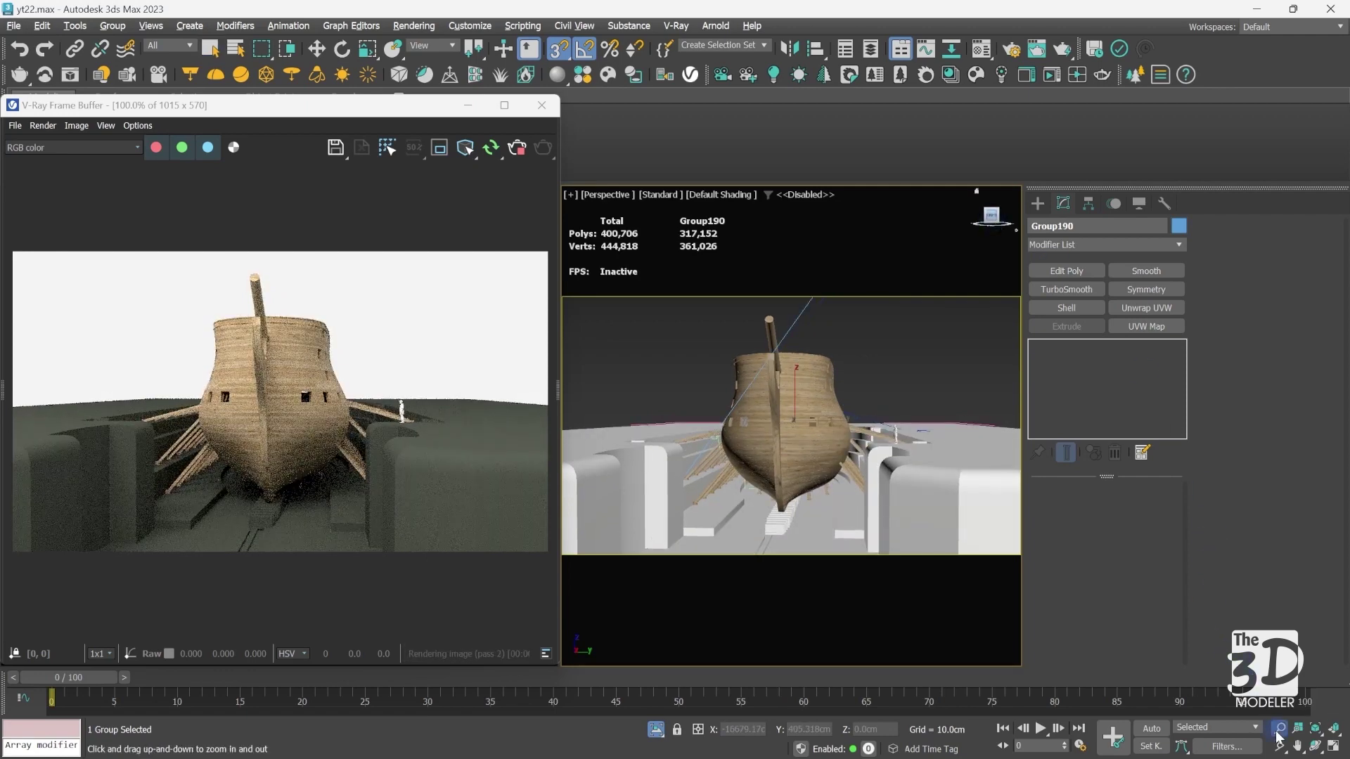
{"action": "mouse_move", "coordinate": [789, 476]}
{"action": "left_mouse_down"}
{"action": "mouse_move", "coordinate": [790, 459]}
{"action": "mouse_move", "coordinate": [790, 472]}
{"action": "left_mouse_up"}
{"action": "right_click", "coordinate": [790, 472]}
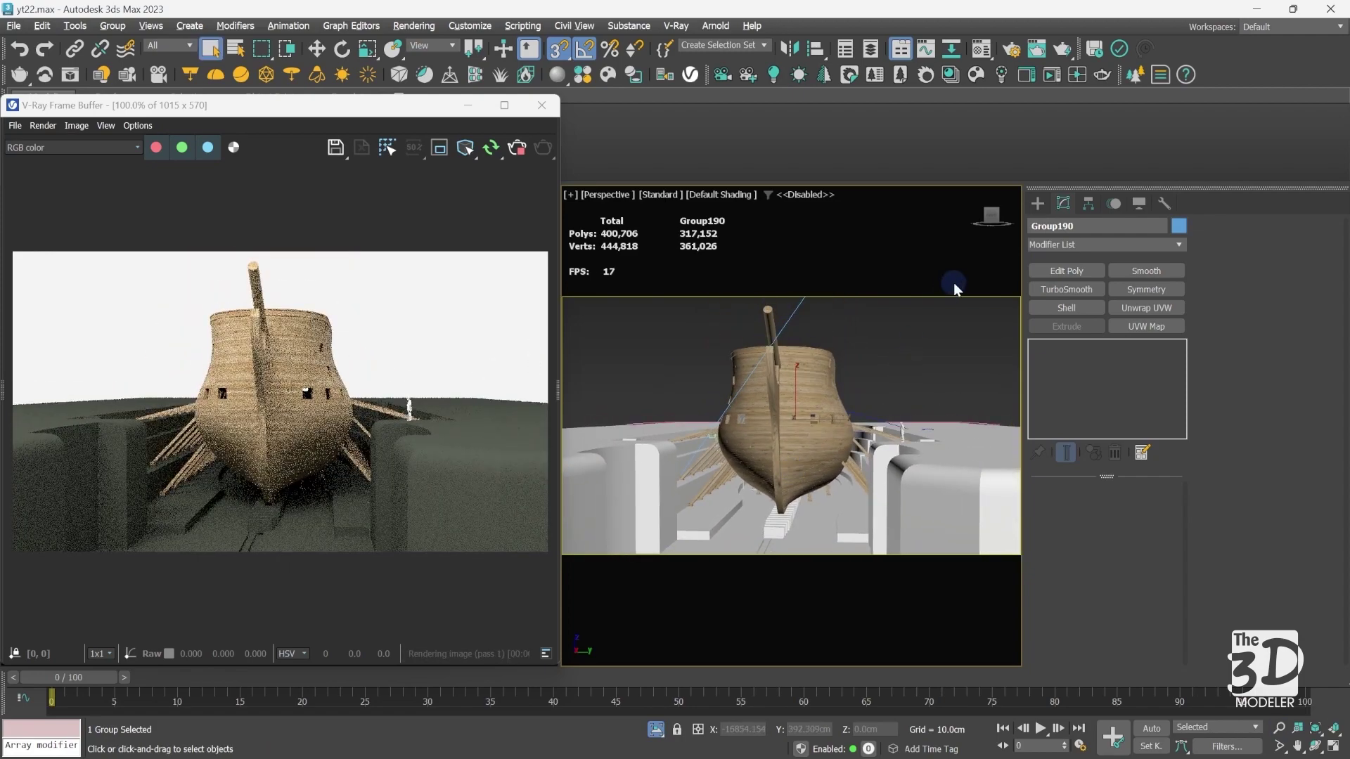
{"action": "left_click_drag", "start_coordinate": [990, 224], "coordinate": [1024, 240]}
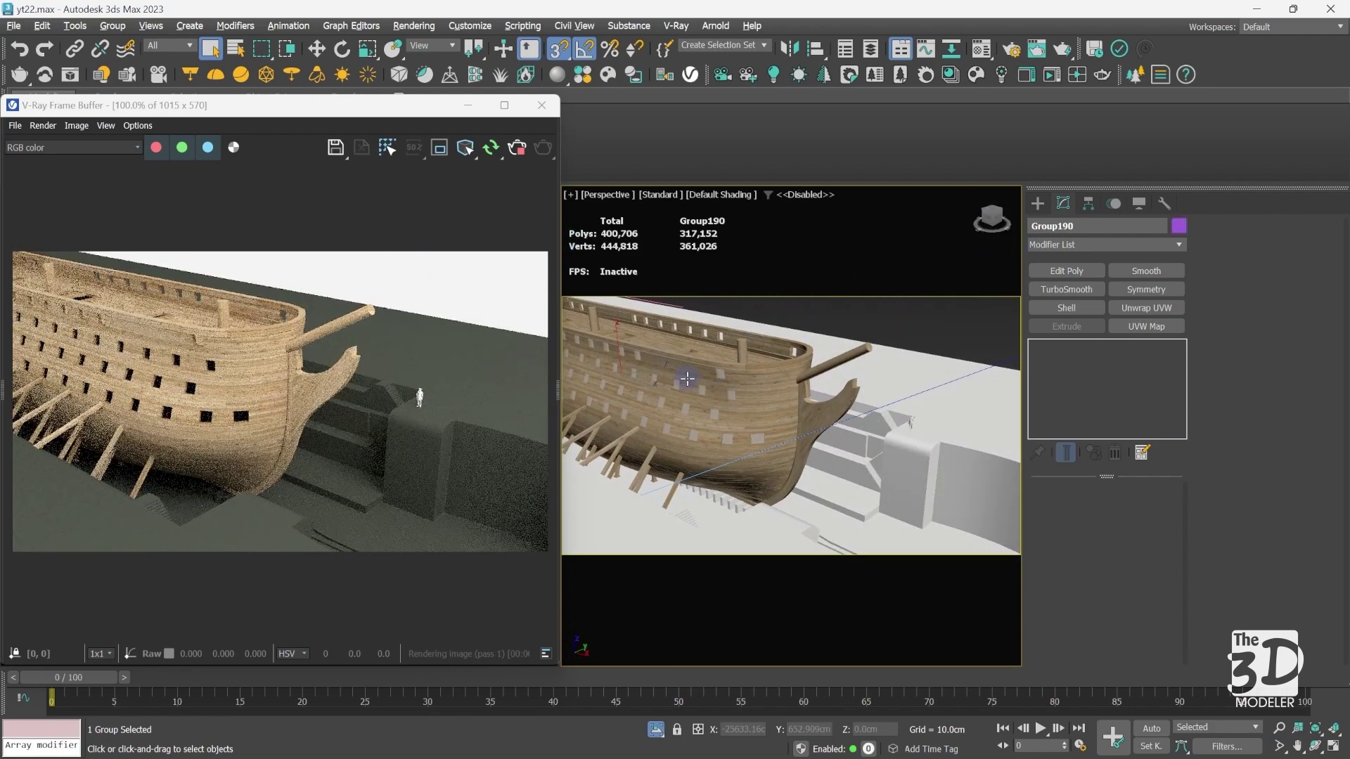
- Isolate the ship group from its surroundings, close the V-Ray Frame Buffer and show the ship in a maximized Perspective view
{"action": "key", "text": "shift+z"}
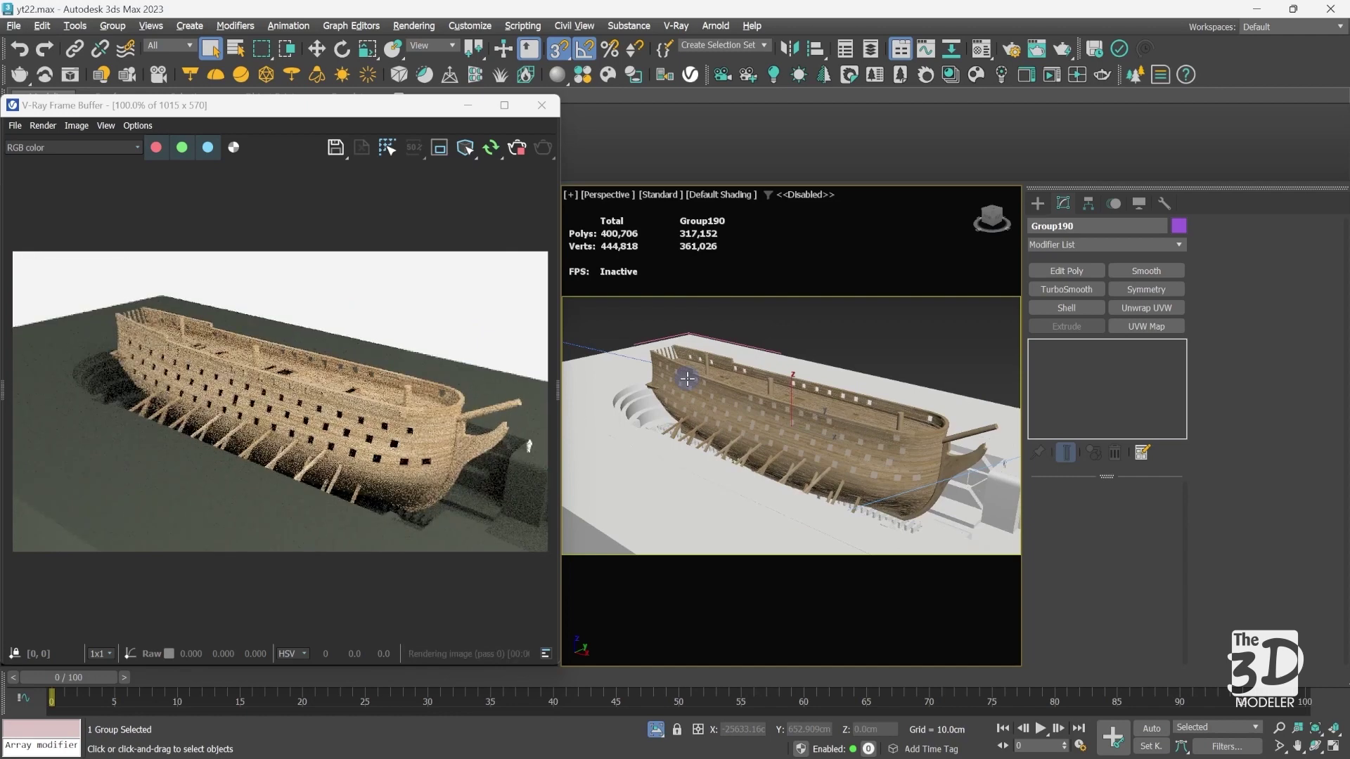
{"action": "key", "text": "alt+q"}
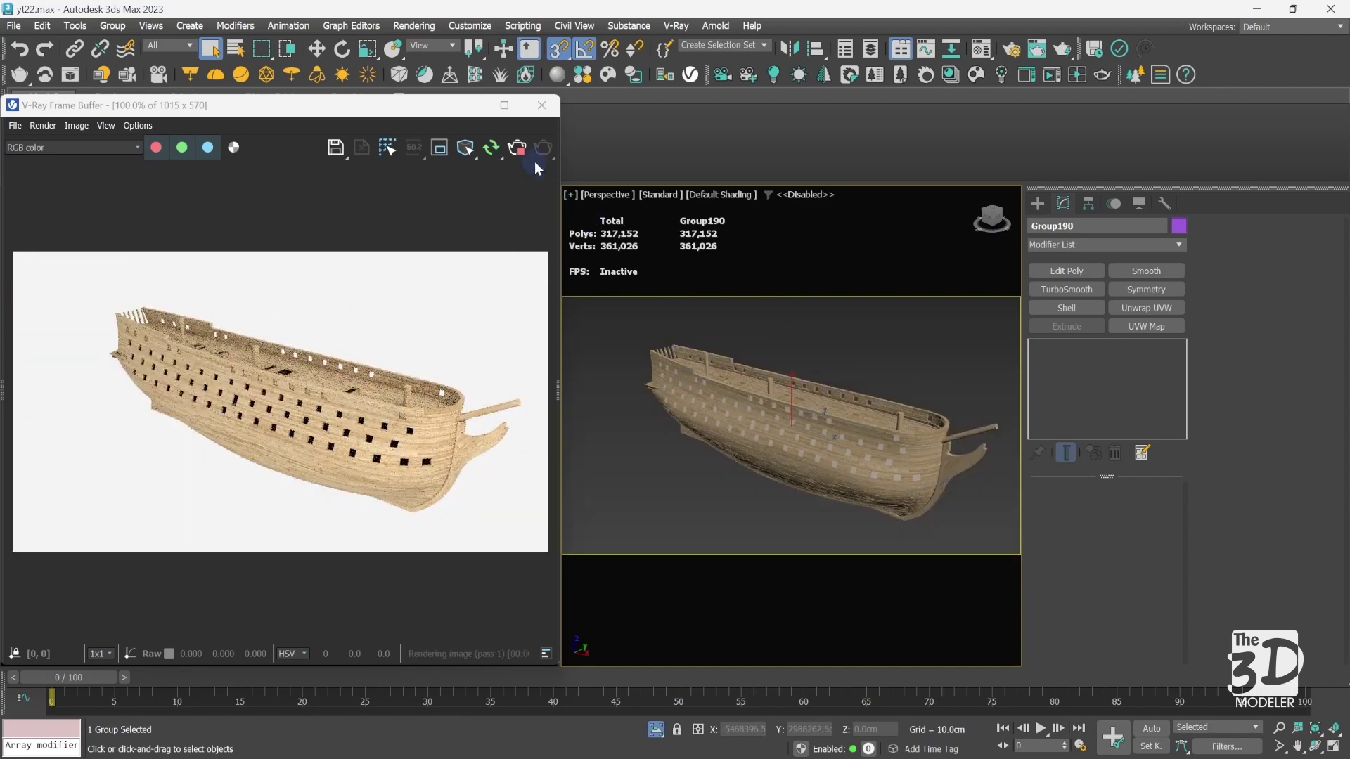
{"action": "left_click", "coordinate": [542, 106]}
{"action": "left_click", "coordinate": [626, 423]}
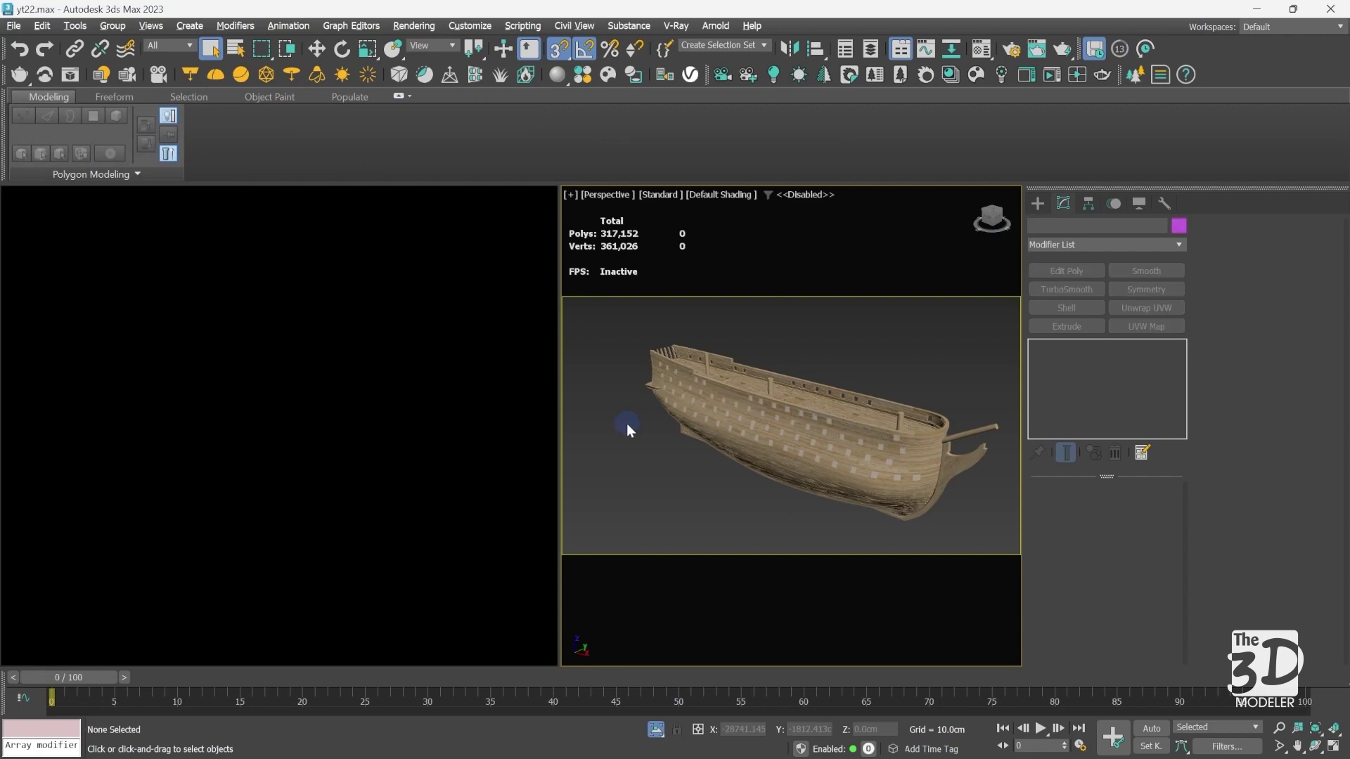
{"action": "key", "text": "alt+w"}
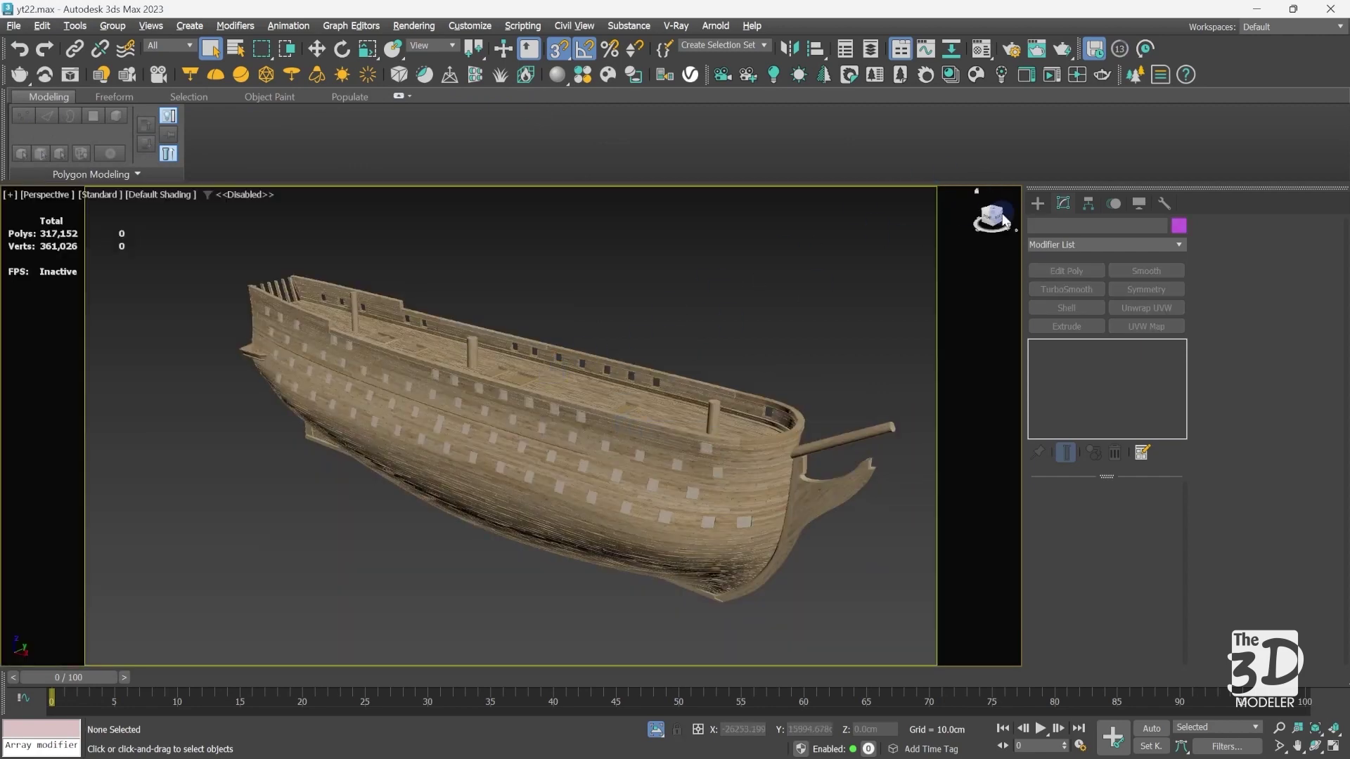
- Examine the planked hull's stern, gun ports and bow up close from several angles in Perspective view
{"action": "left_click_drag", "start_coordinate": [994, 220], "coordinate": [519, 201]}
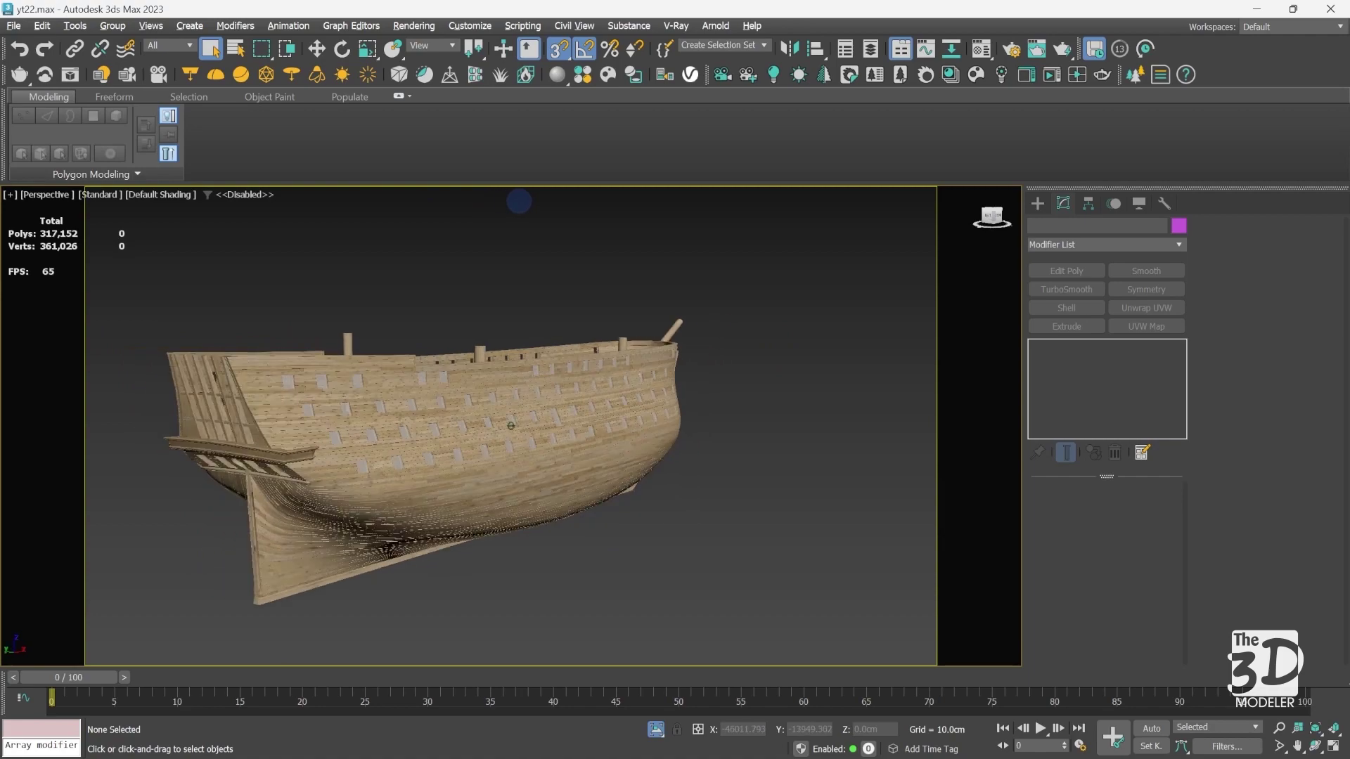
{"action": "left_click", "coordinate": [1279, 727]}
{"action": "left_click_drag", "start_coordinate": [302, 450], "coordinate": [304, 421]}
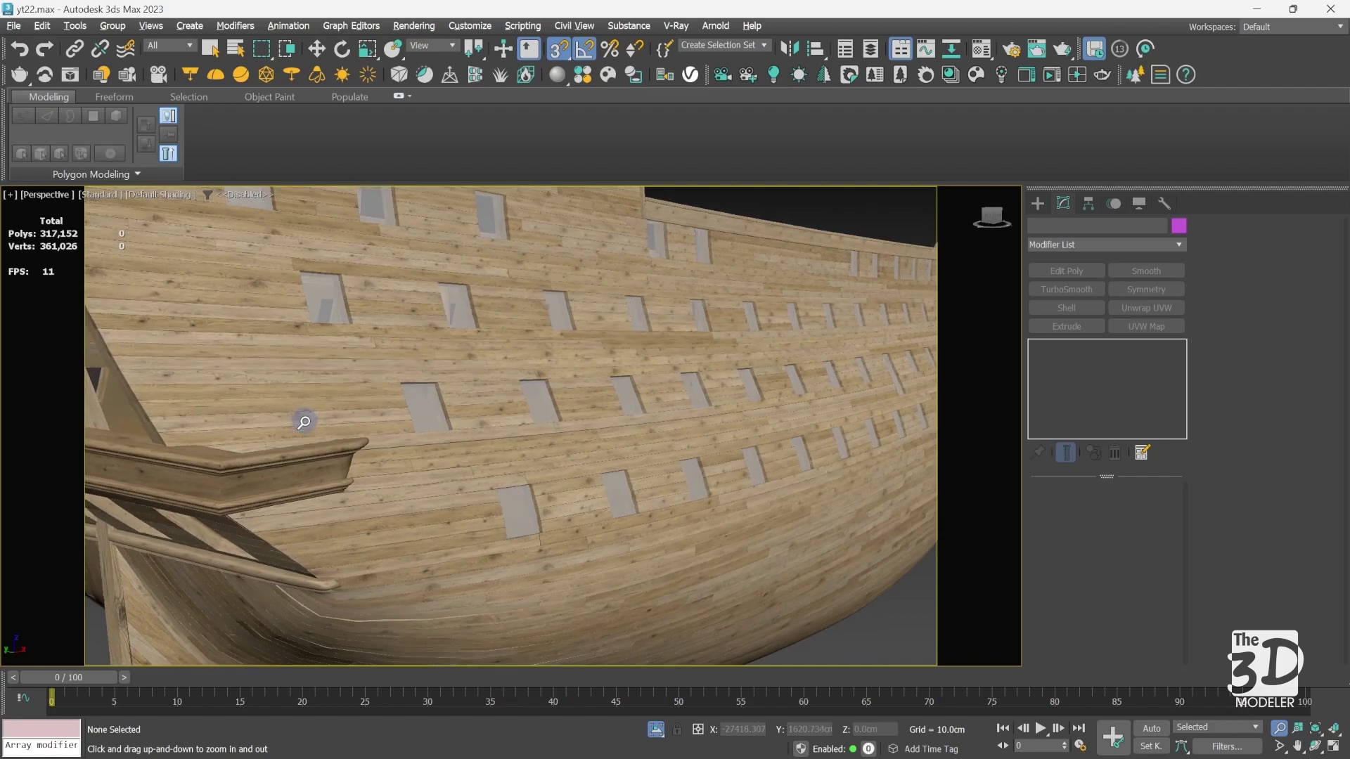
{"action": "mouse_move", "coordinate": [991, 218]}
{"action": "left_mouse_down"}
{"action": "mouse_move", "coordinate": [781, 209]}
{"action": "mouse_move", "coordinate": [770, 224]}
{"action": "left_mouse_up"}
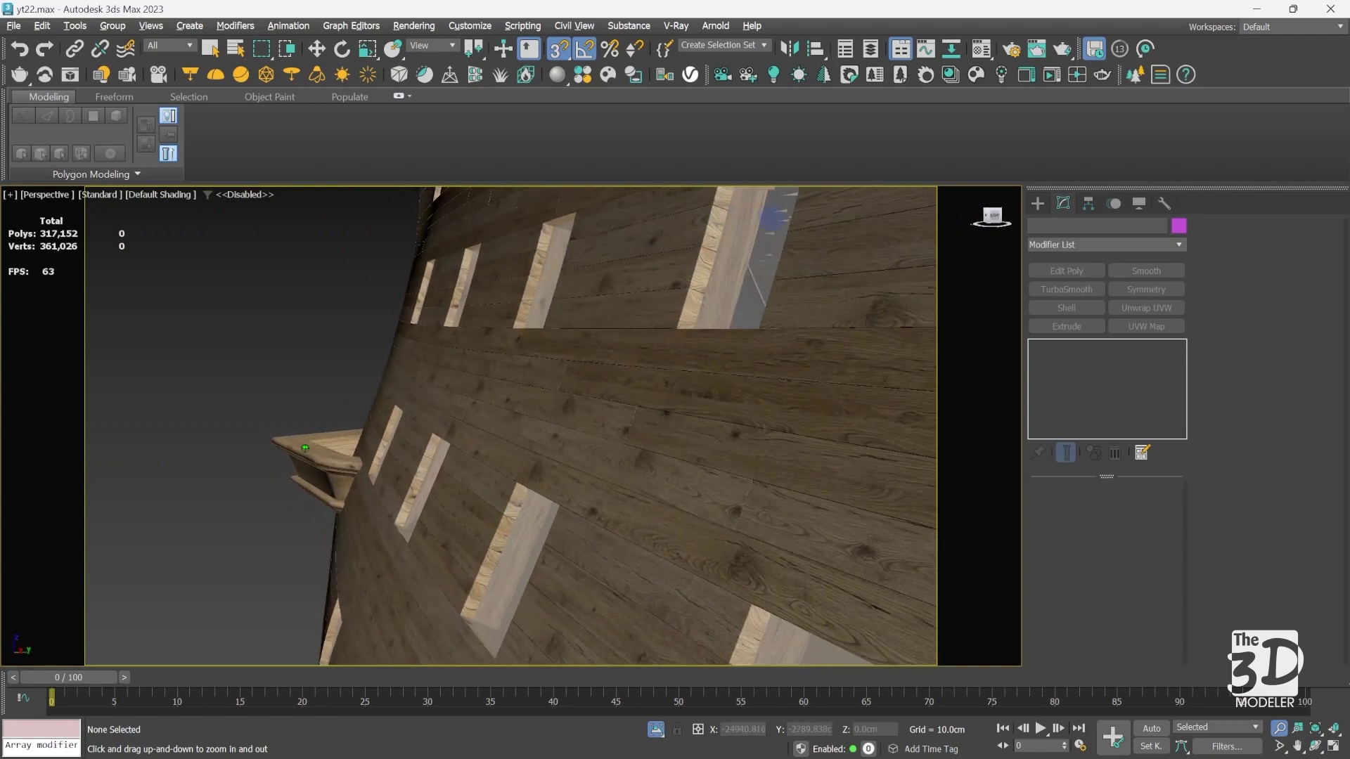
{"action": "left_click_drag", "start_coordinate": [507, 408], "coordinate": [514, 464]}
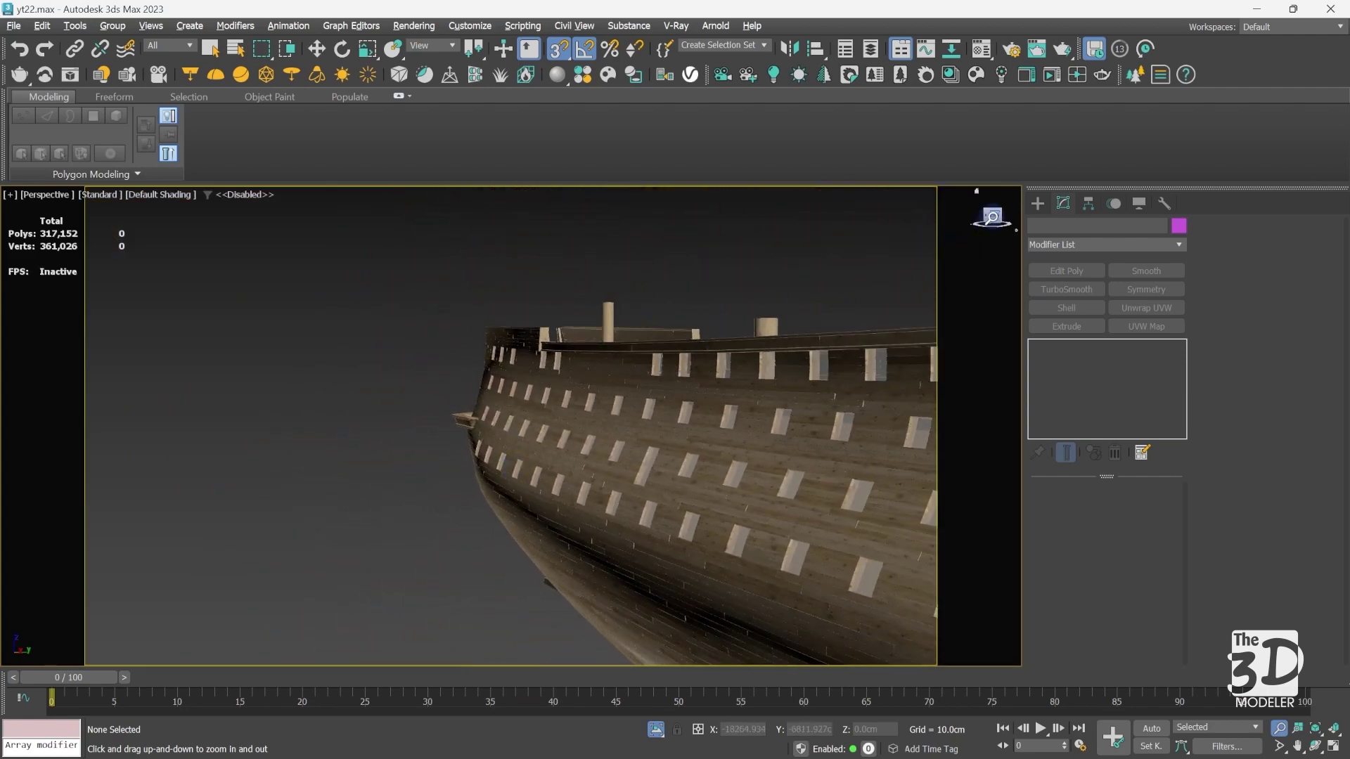
{"action": "left_click_drag", "start_coordinate": [992, 216], "coordinate": [961, 212]}
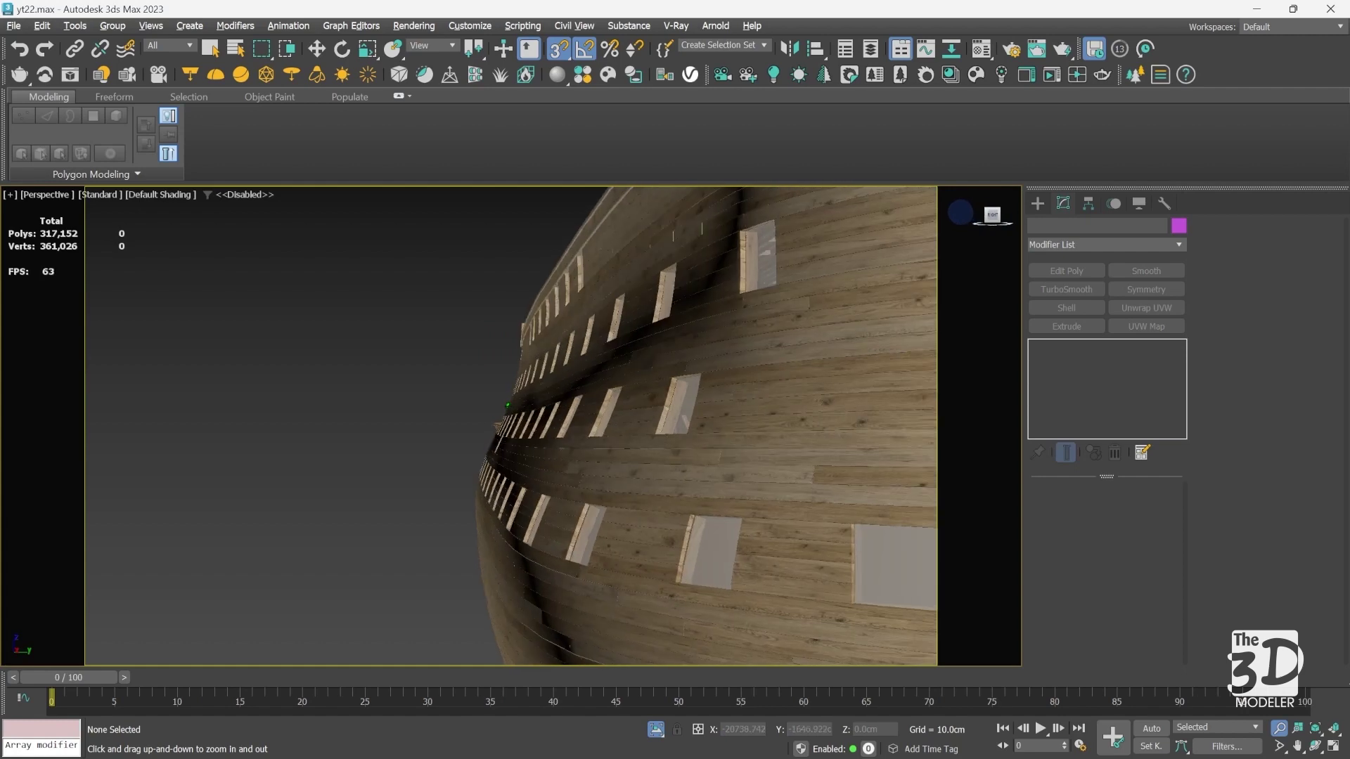
{"action": "left_click", "coordinate": [960, 213]}
{"action": "right_click", "coordinate": [627, 365]}
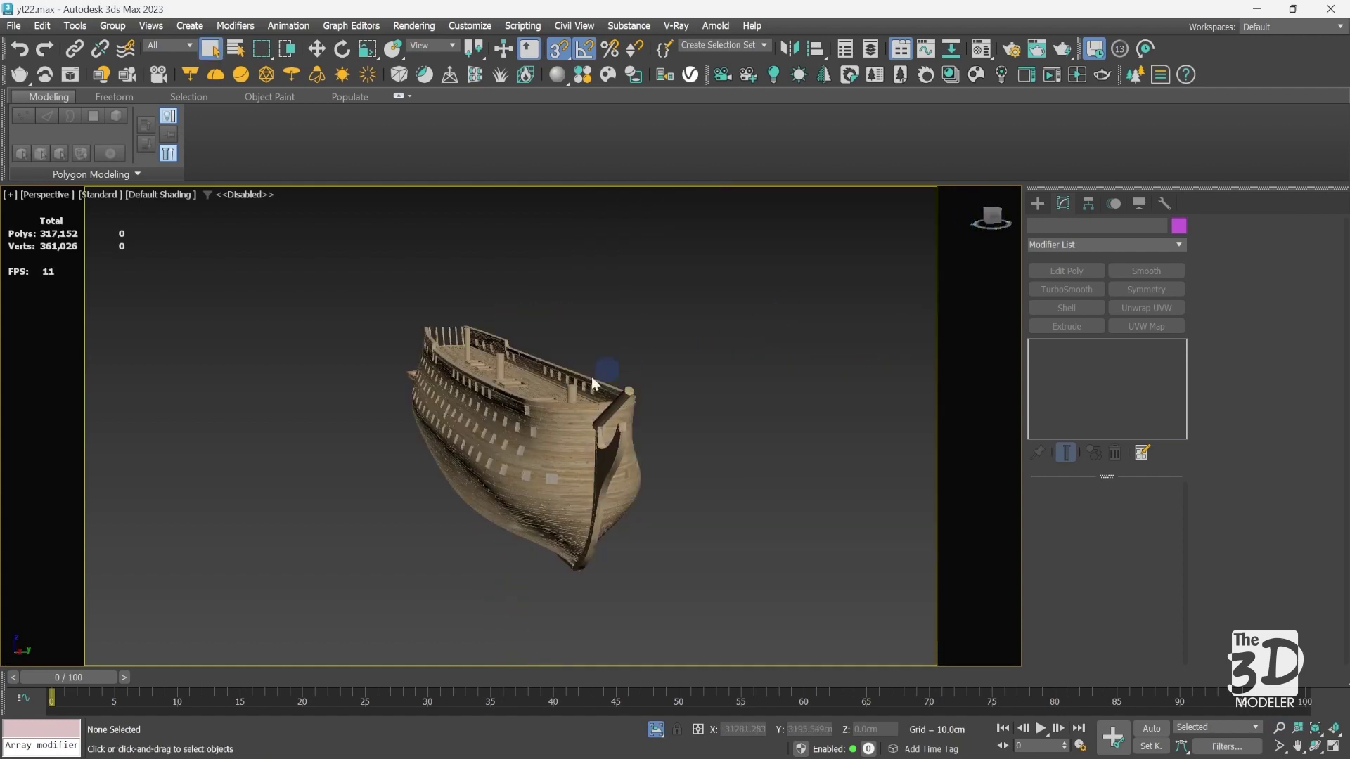
- Select the hull's outer plank group and hide it to expose the smooth base hull underneath
{"action": "left_click", "coordinate": [577, 450]}
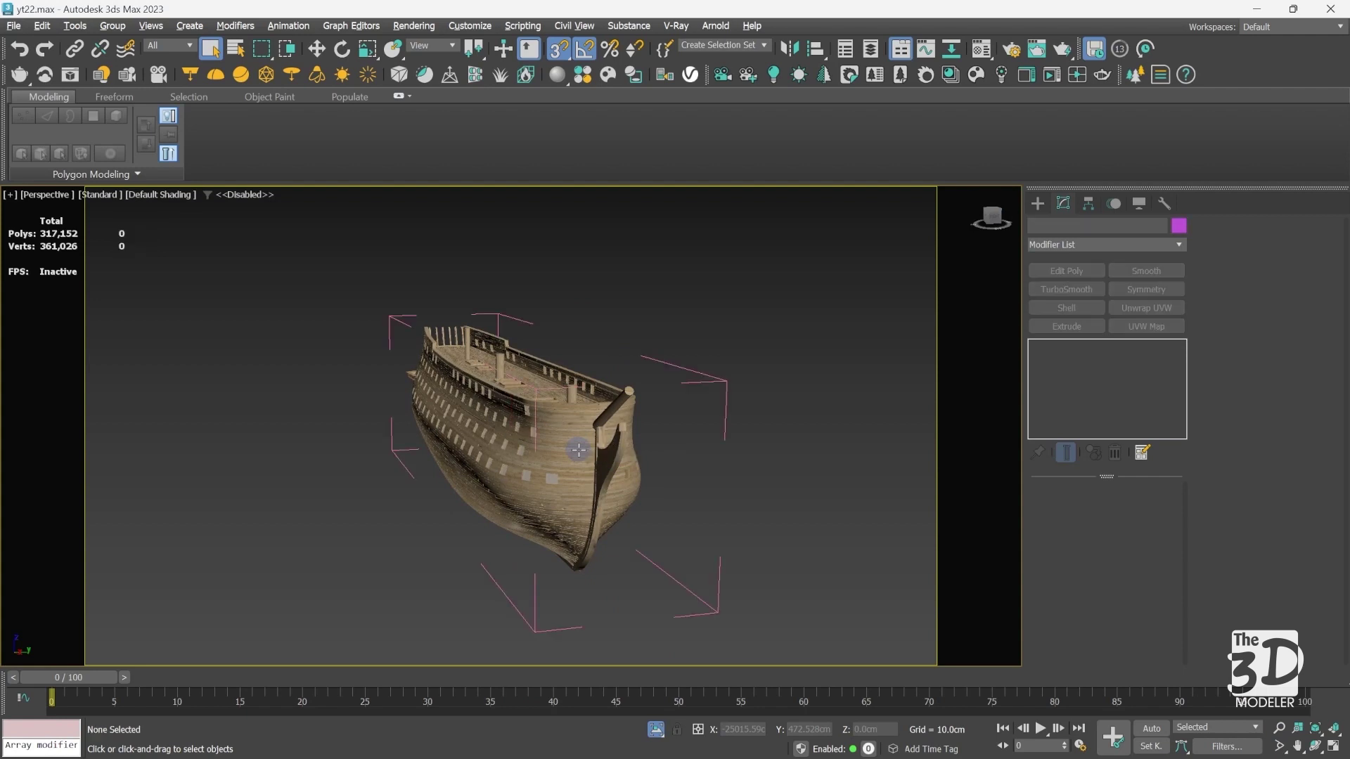
{"action": "left_click", "coordinate": [498, 447]}
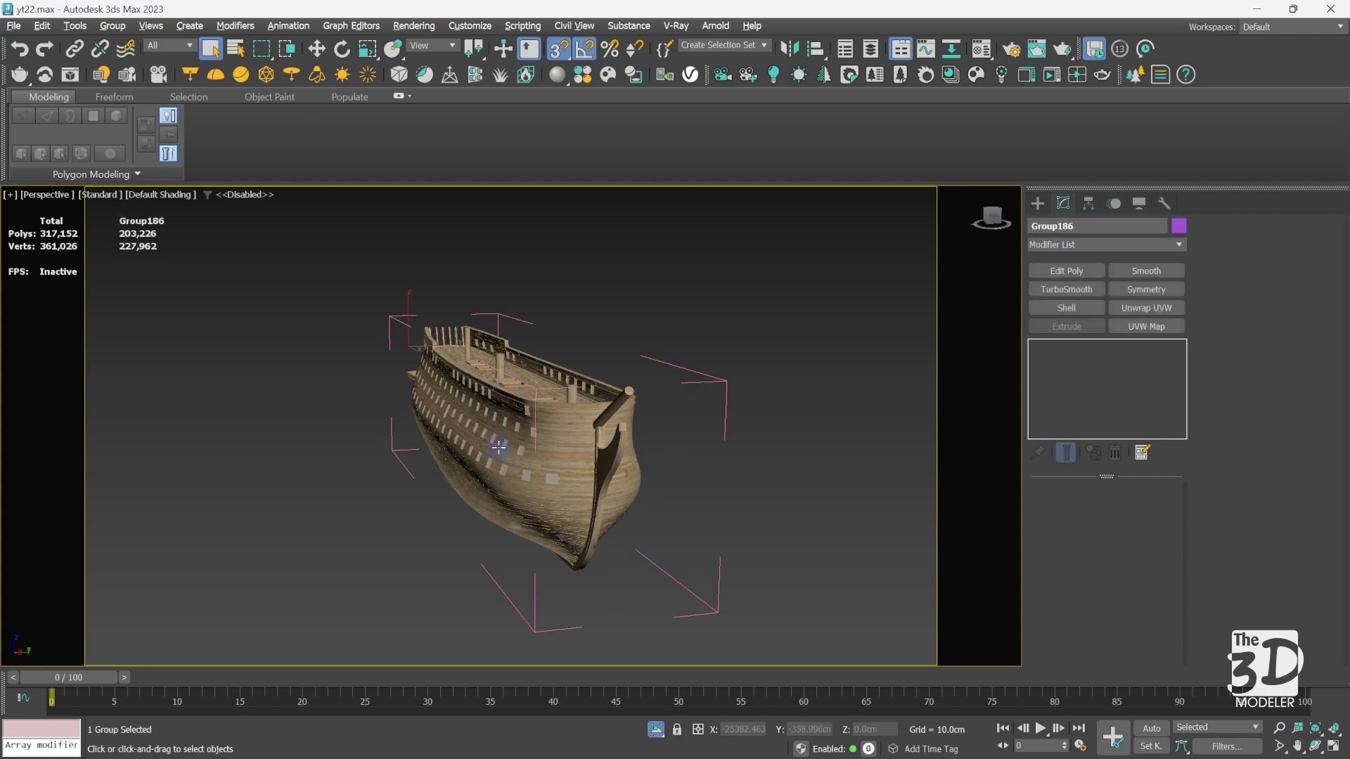
{"action": "left_click", "coordinate": [498, 448]}
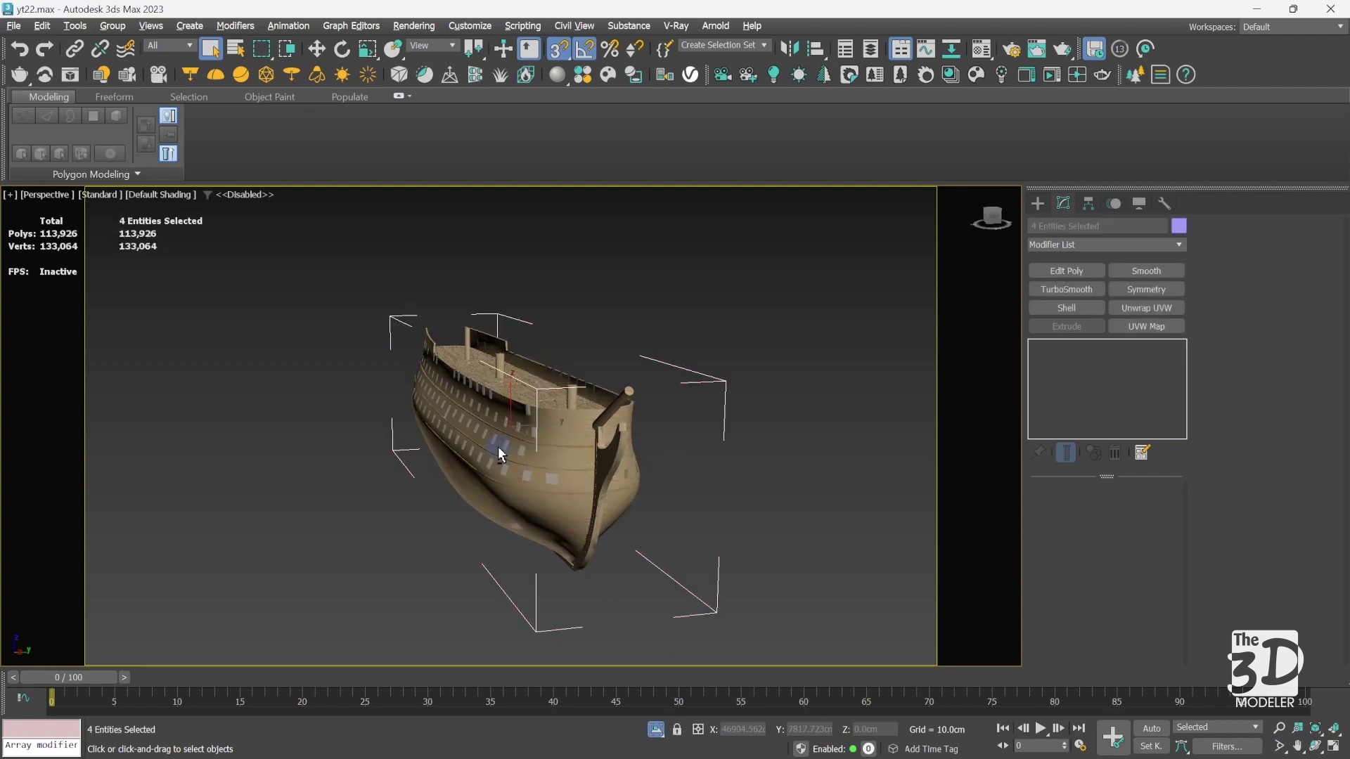
{"action": "right_click", "coordinate": [495, 490]}
- Select the base hull object and isolate it from the deck, masts and bow parts
{"action": "left_click", "coordinate": [450, 481]}
{"action": "left_click", "coordinate": [464, 485]}
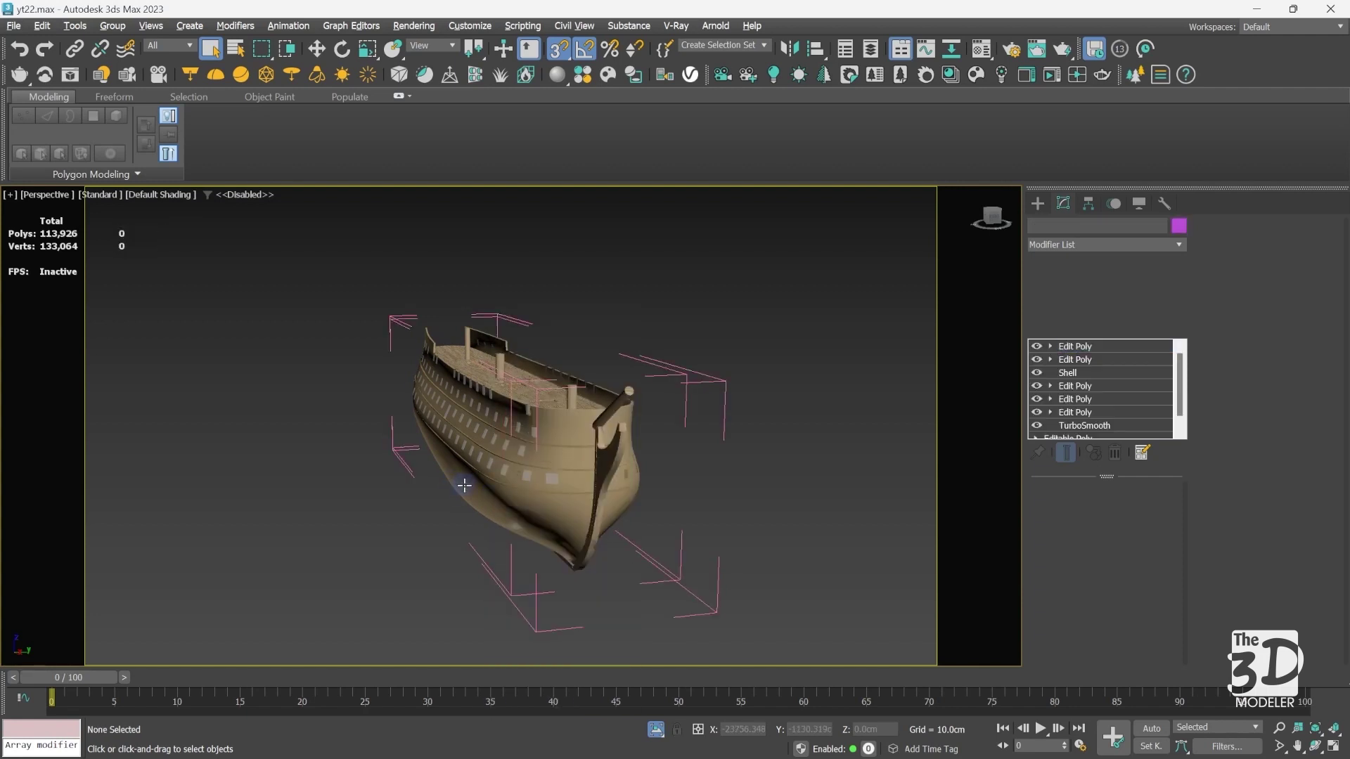
{"action": "key", "text": "alt+q"}
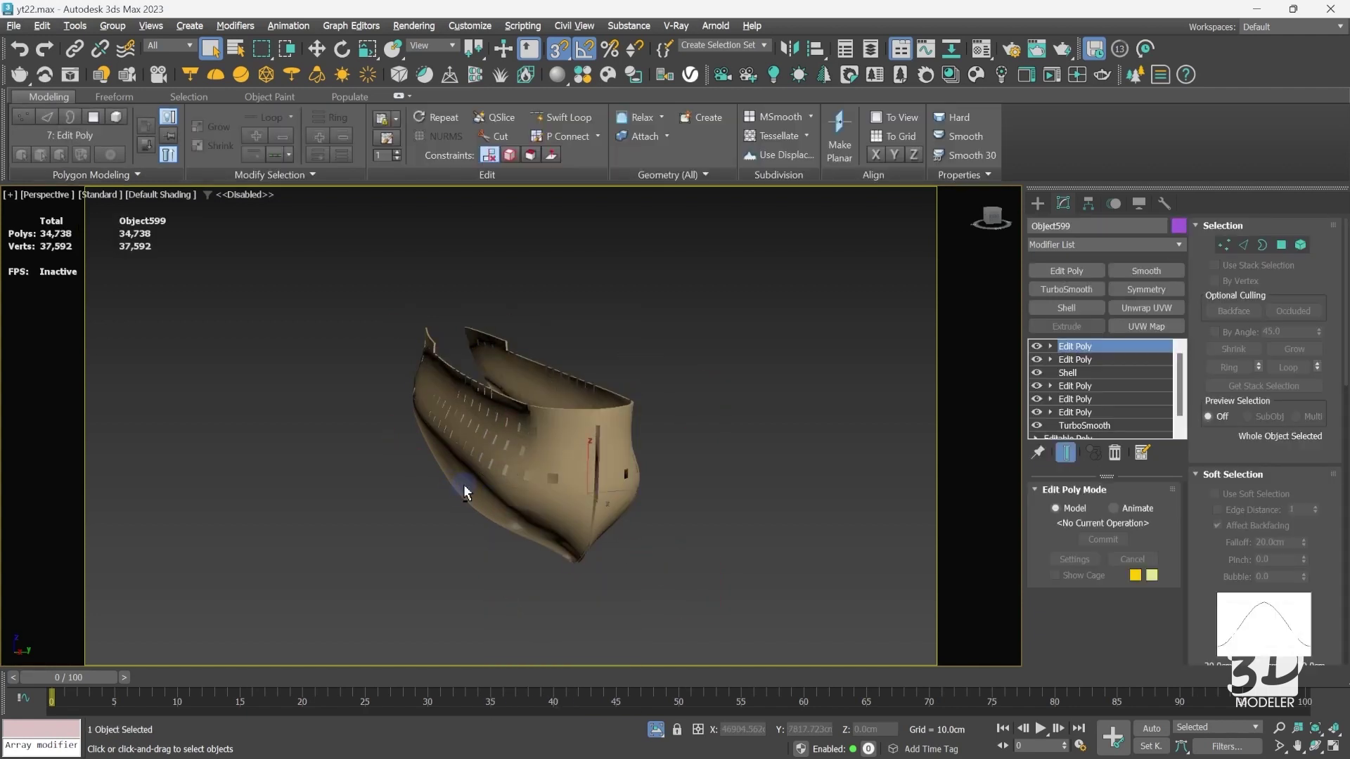
- Display the isolated base hull with edged faces and examine its dense mesh around the gun ports, side and bow
{"action": "left_click", "coordinate": [988, 222]}
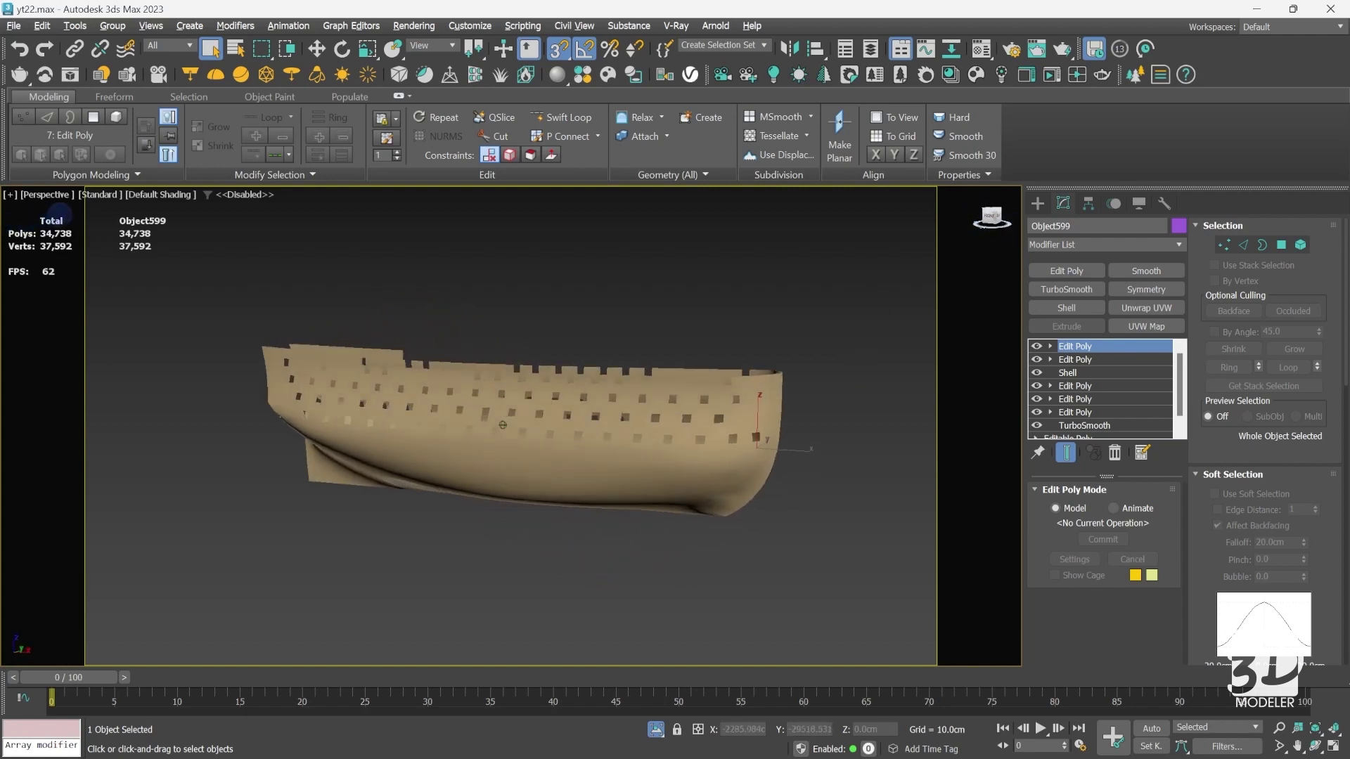
{"action": "mouse_move", "coordinate": [60, 211]}
{"action": "middle_mouse_down", "text": "alt"}
{"action": "mouse_move", "coordinate": [212, 209]}
{"action": "mouse_move", "coordinate": [47, 211]}
{"action": "middle_mouse_up", "text": "alt"}
{"action": "middle_click_drag", "start_coordinate": [11, 211], "coordinate": [757, 281], "text": "alt"}
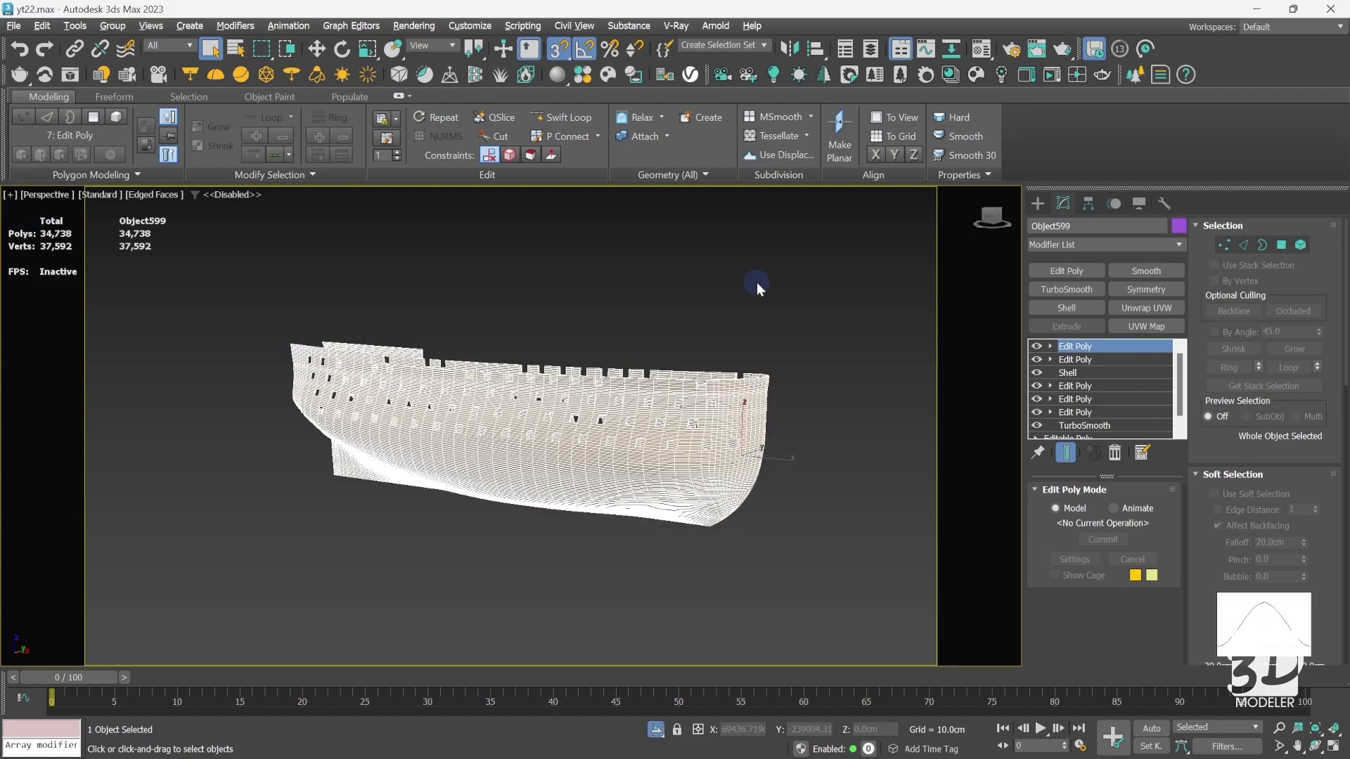
{"action": "key", "text": "F4"}
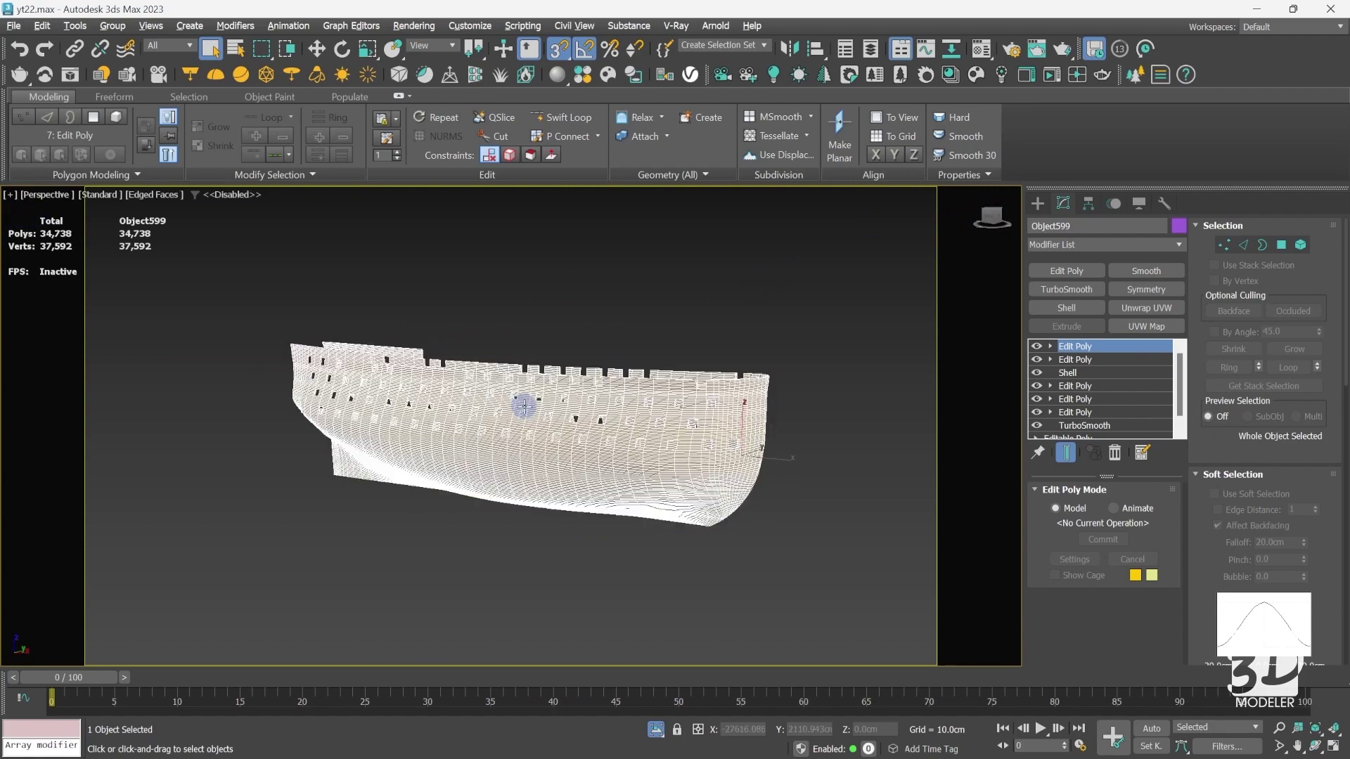
{"action": "scroll", "coordinate": [525, 406], "scroll_direction": "up", "scroll_amount": 8}
{"action": "scroll", "coordinate": [524, 406], "scroll_direction": "down", "scroll_amount": 3}
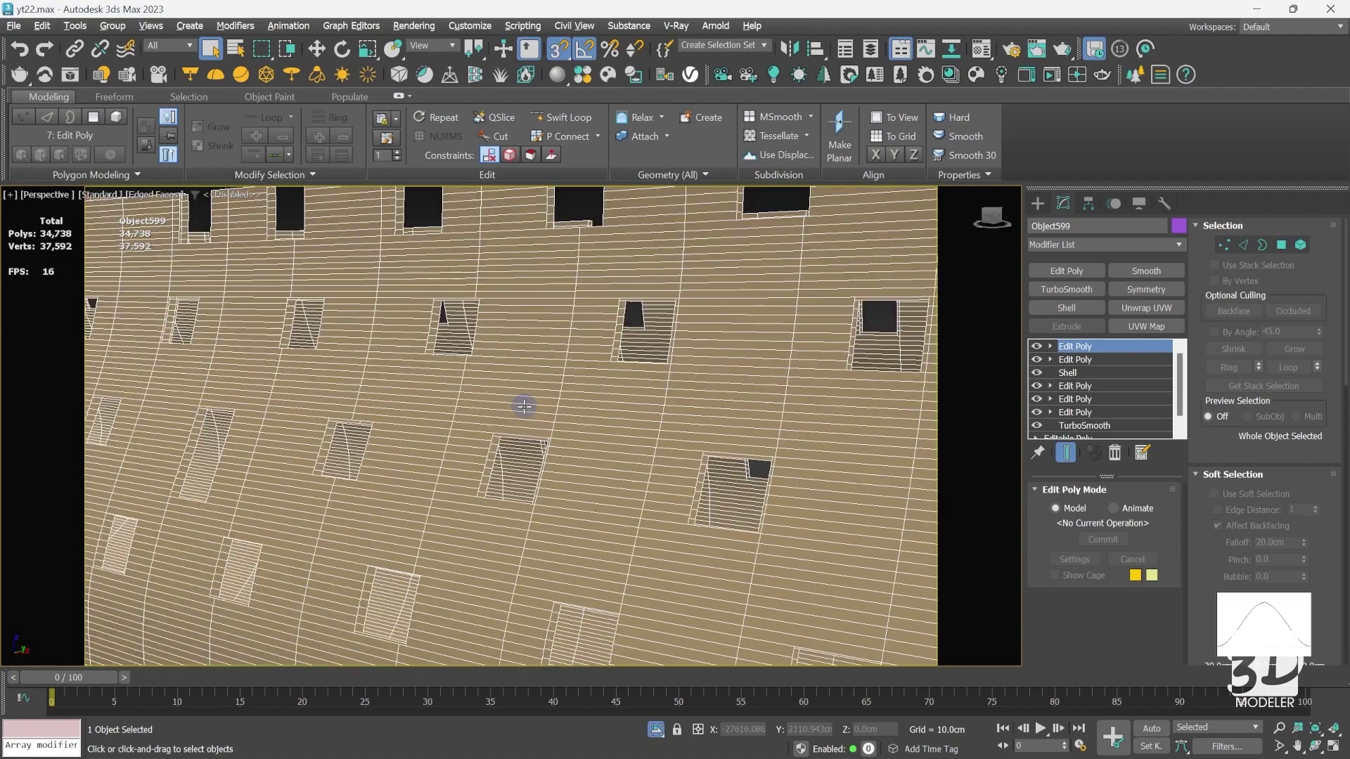
{"action": "scroll", "coordinate": [525, 407], "scroll_direction": "down", "scroll_amount": 2}
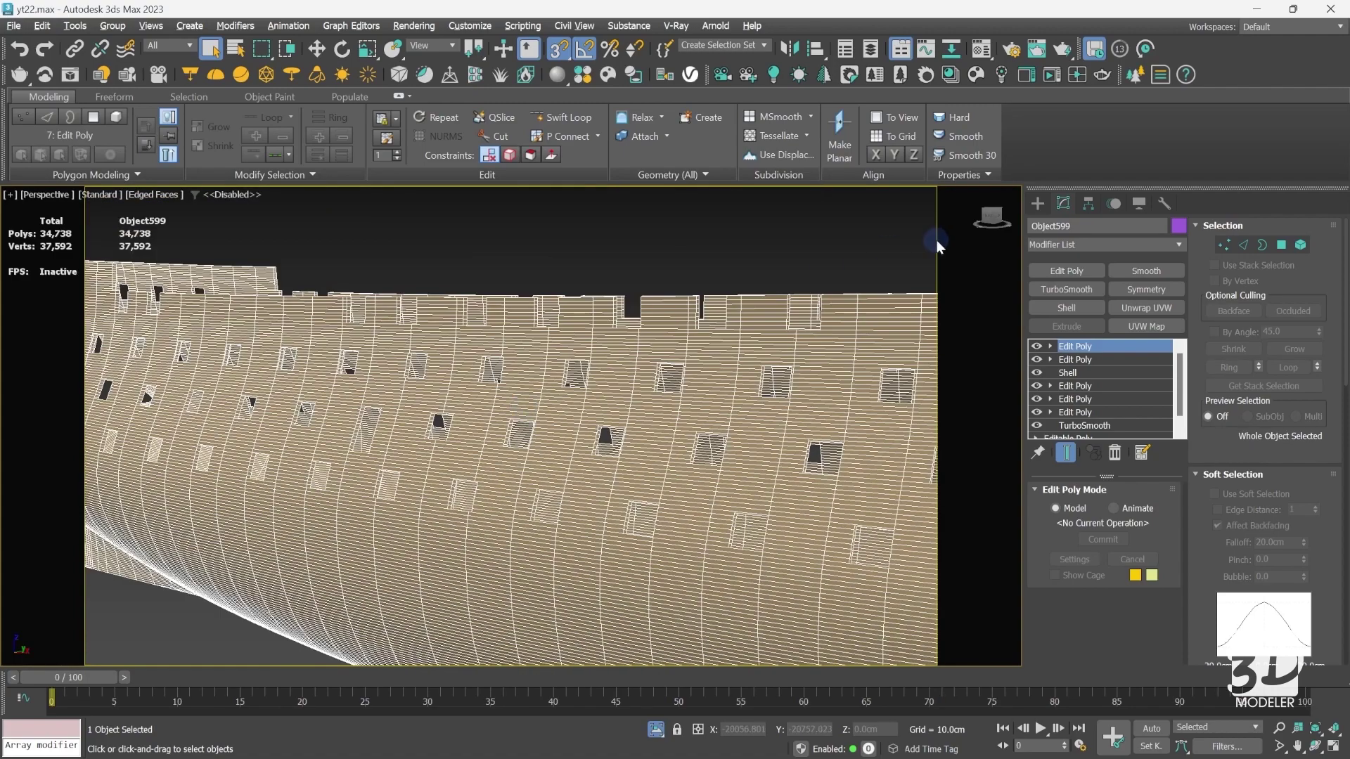
{"action": "left_click_drag", "start_coordinate": [991, 225], "coordinate": [14, 216]}
{"action": "left_click_drag", "start_coordinate": [463, 459], "coordinate": [991, 225]}
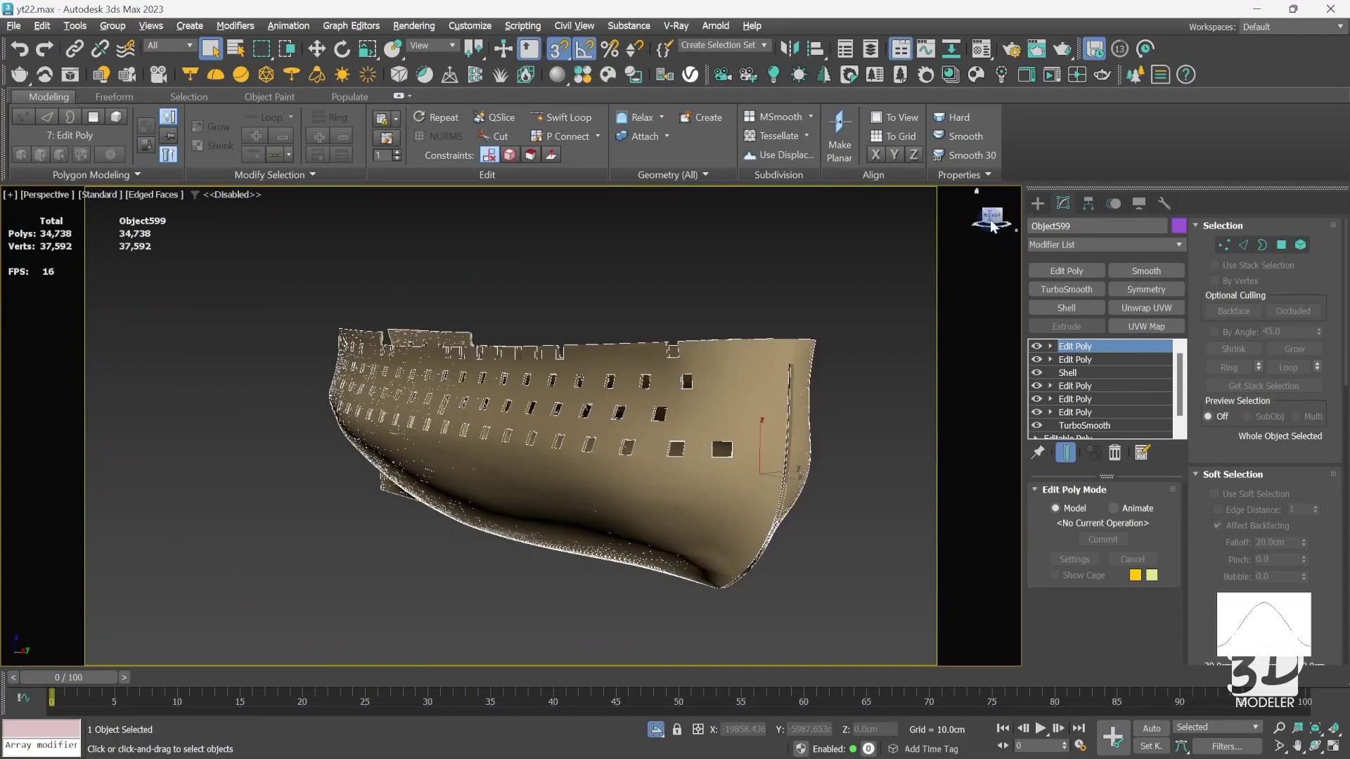
- Bring back all the ship's parts, deselect everything and view the complete planked ship from the bow in default shading
{"action": "left_click", "coordinate": [718, 384]}
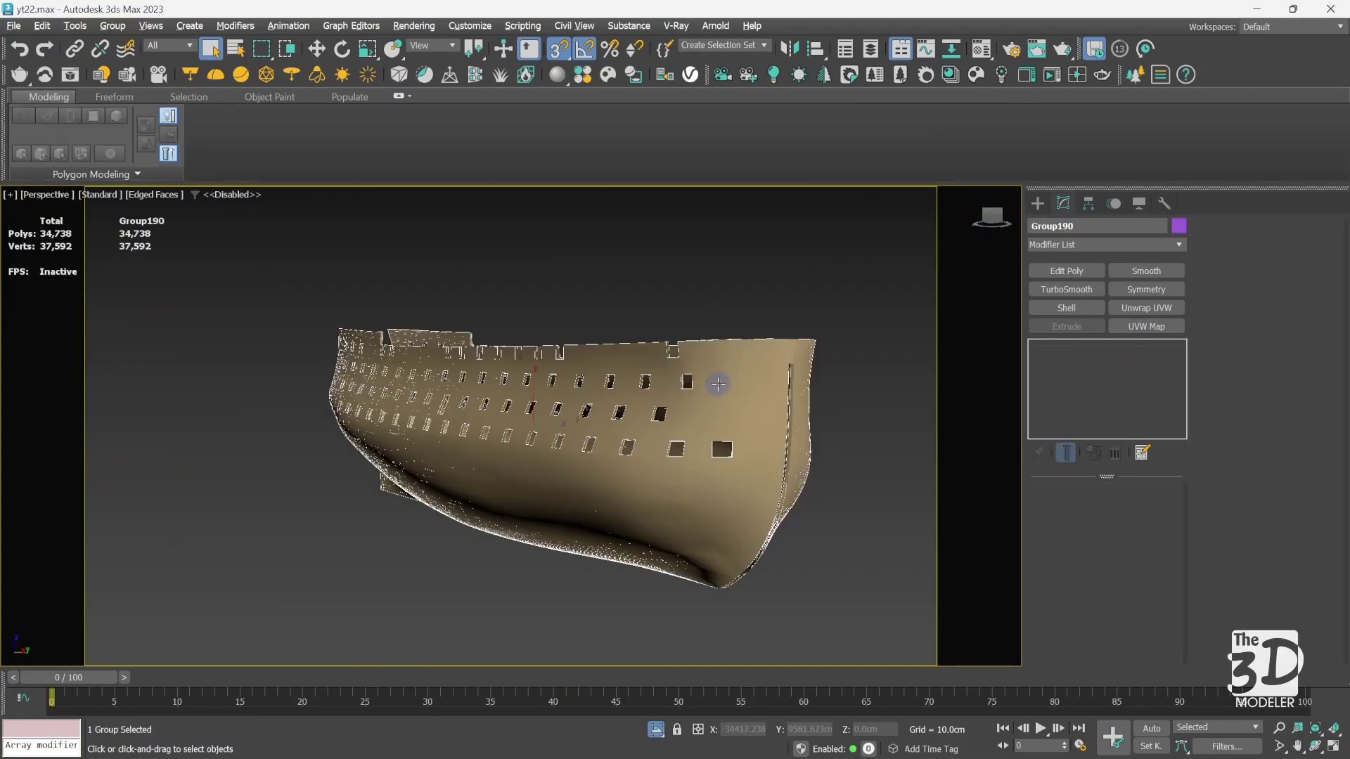
{"action": "key", "text": "F3"}
{"action": "left_click", "coordinate": [736, 286]}
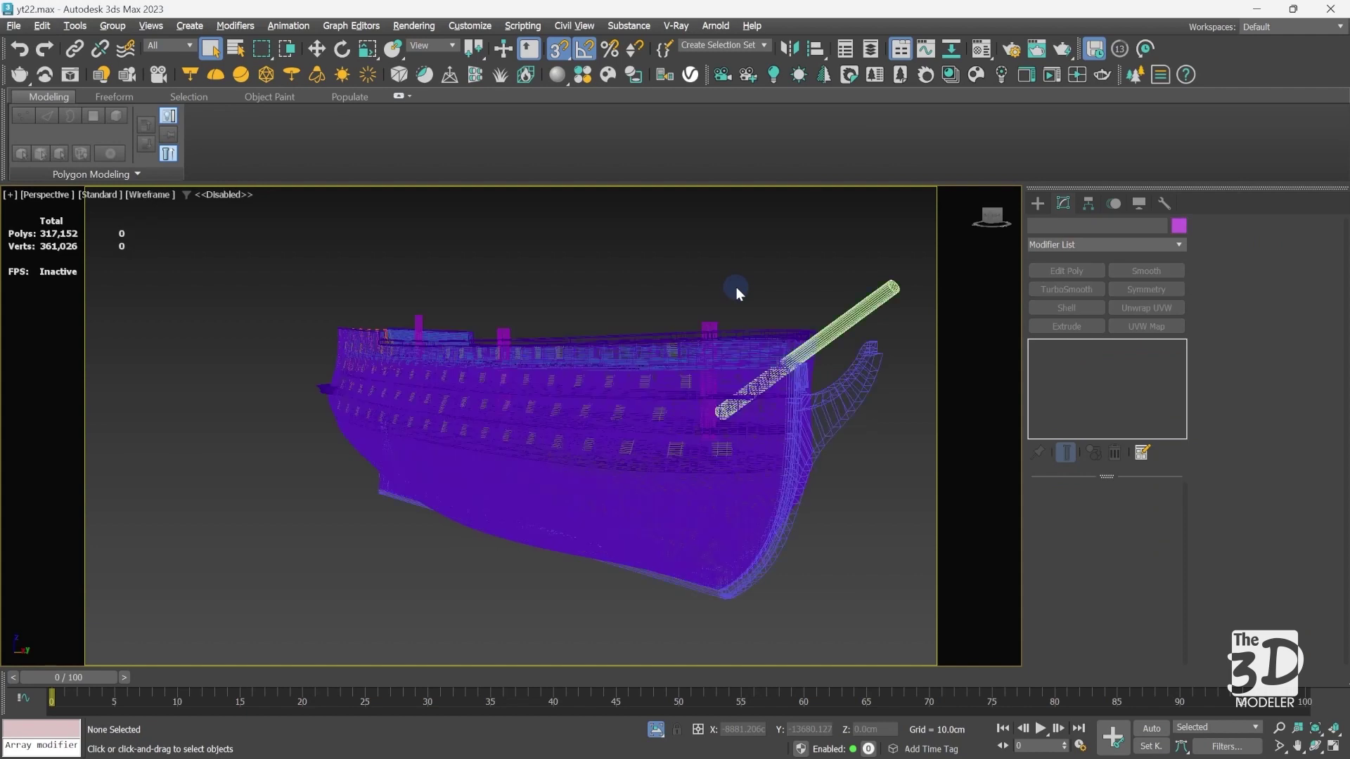
{"action": "key", "text": "F3"}
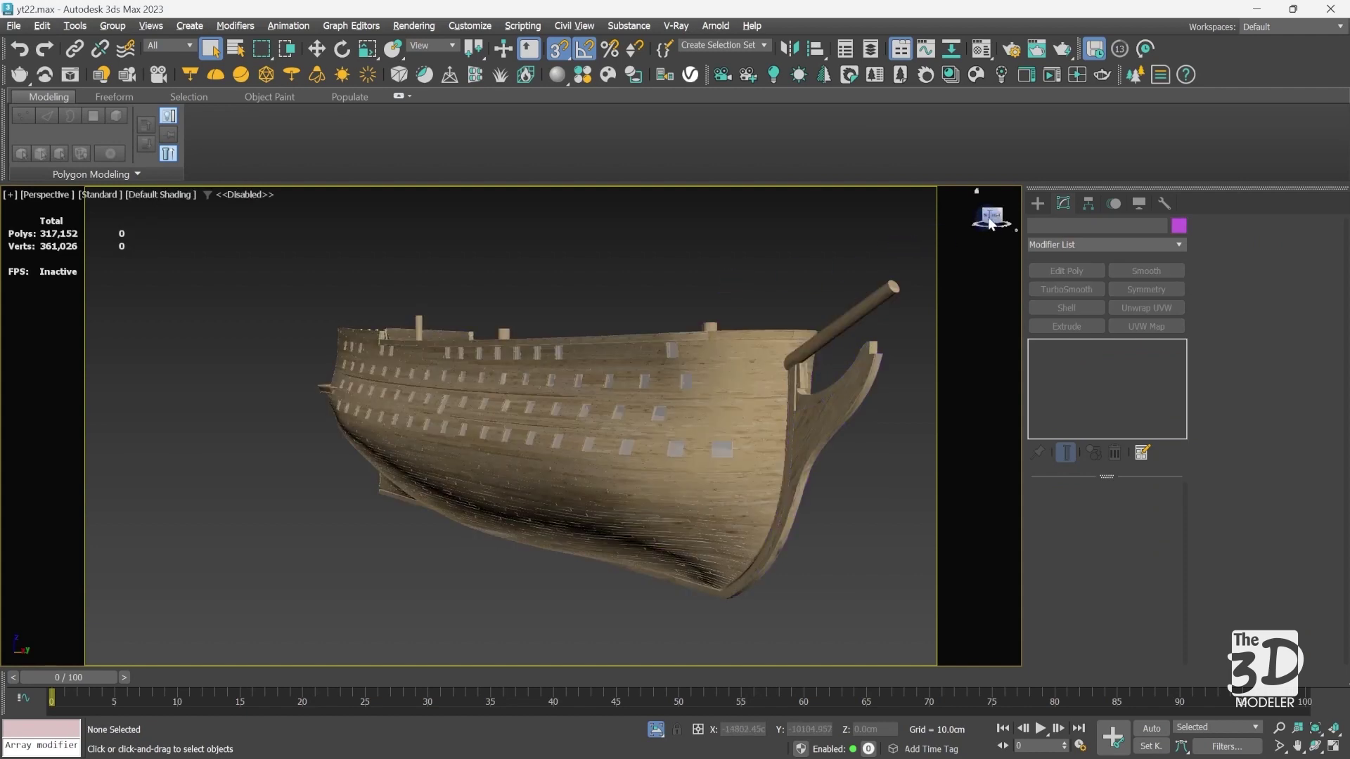
{"action": "left_click_drag", "start_coordinate": [989, 224], "coordinate": [551, 272]}
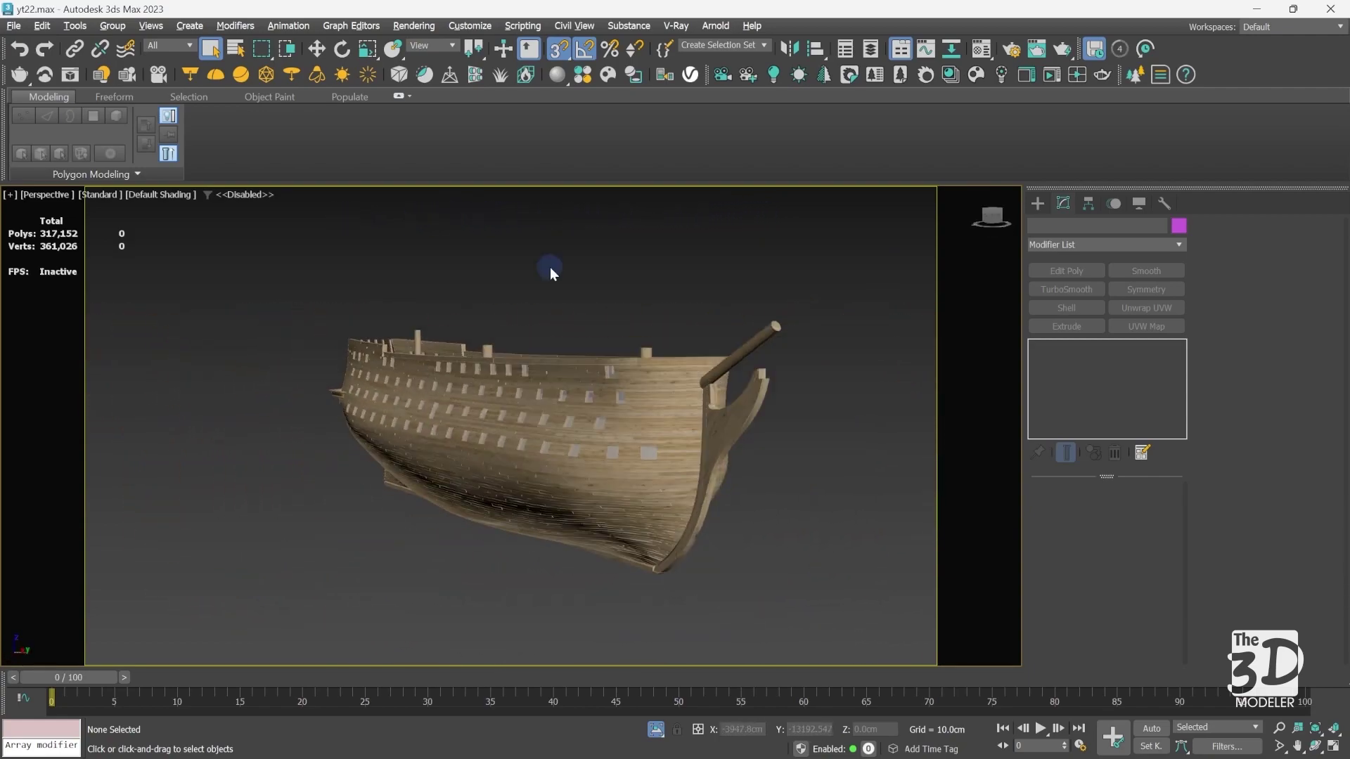